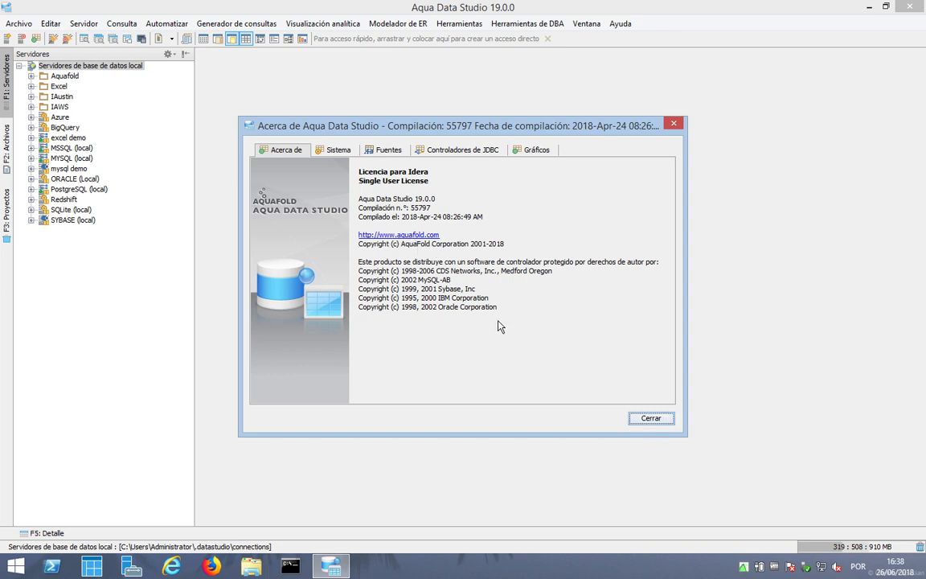
Step: Close the product information window and look over the available server commands
click(647, 417)
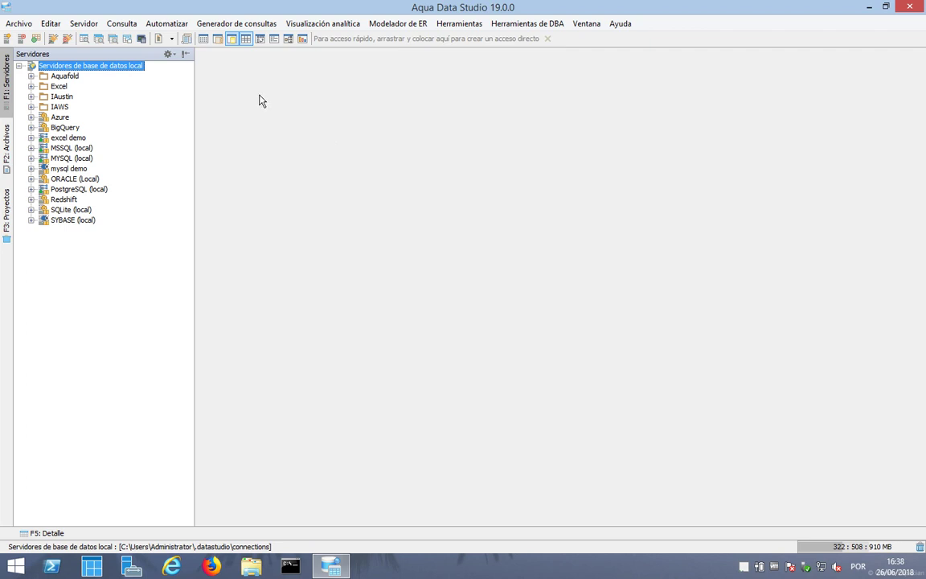
click(83, 24)
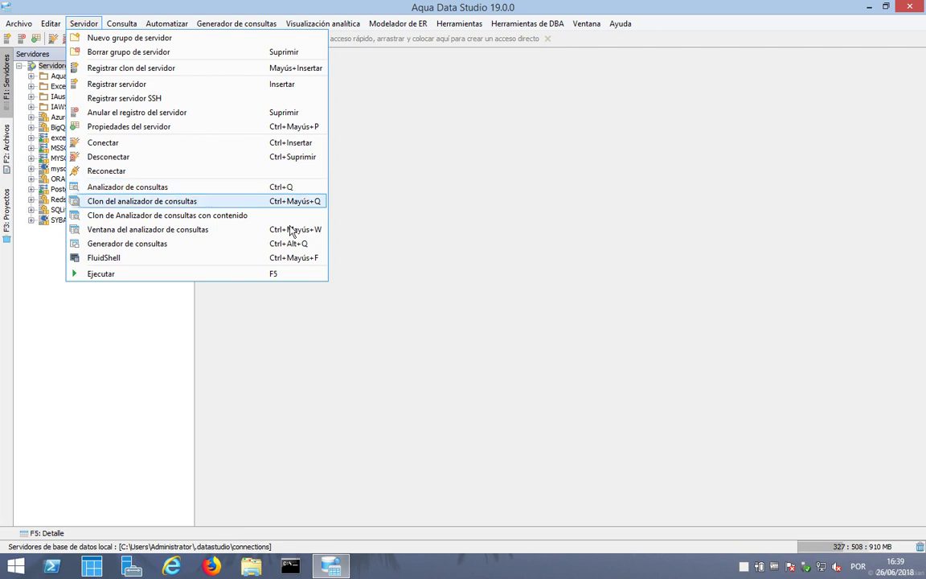
click(398, 199)
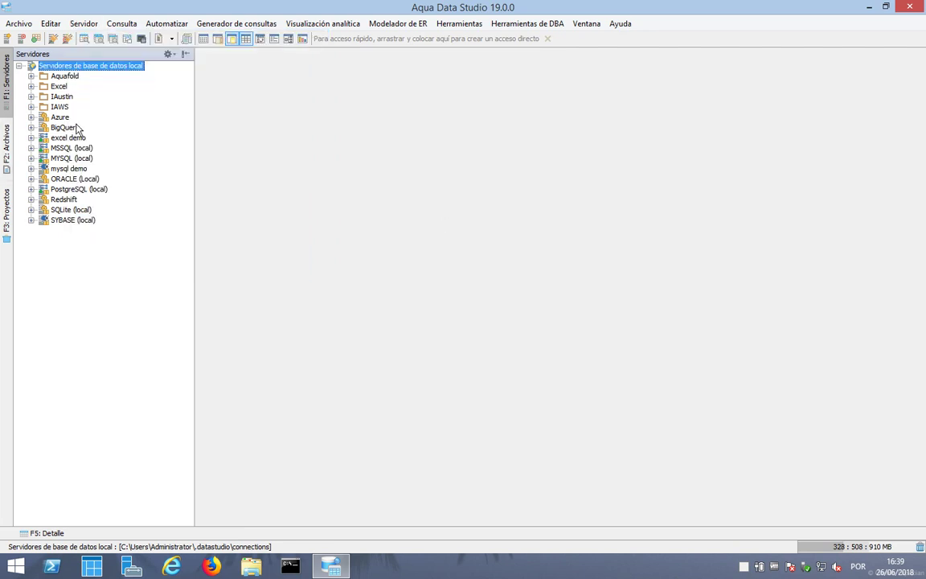
Step: Expand the databases of the mysql demo server and open a query analyzer for the gim database
click(31, 169)
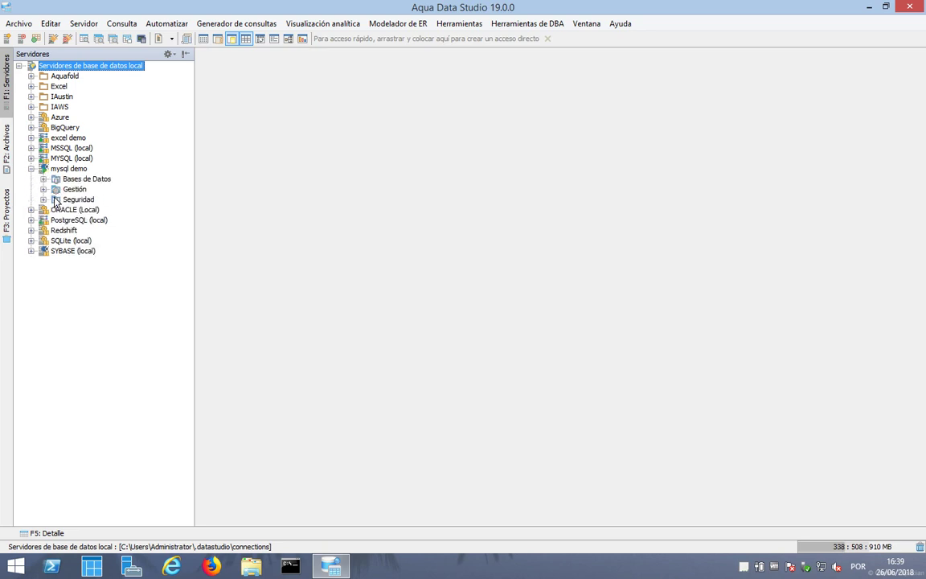
click(44, 179)
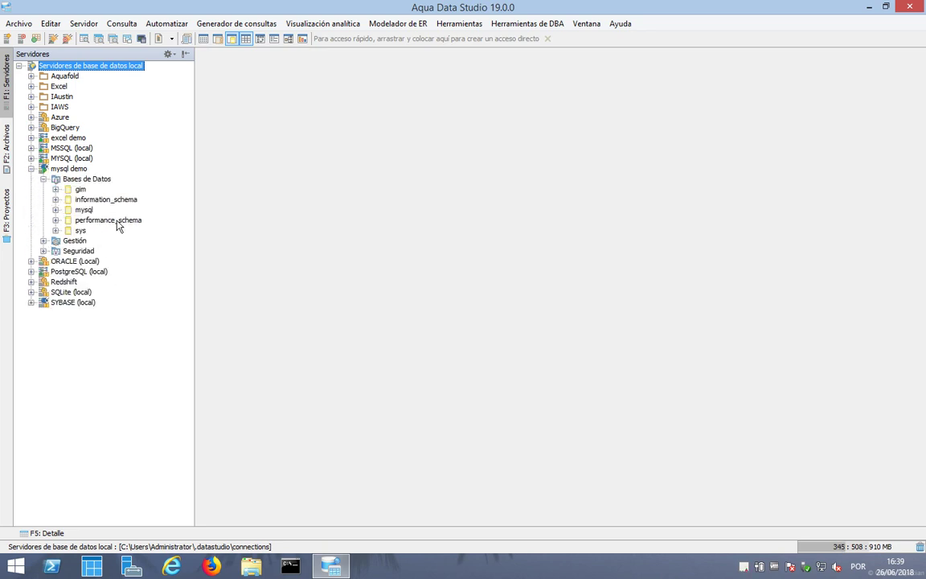
click(81, 190)
click(130, 25)
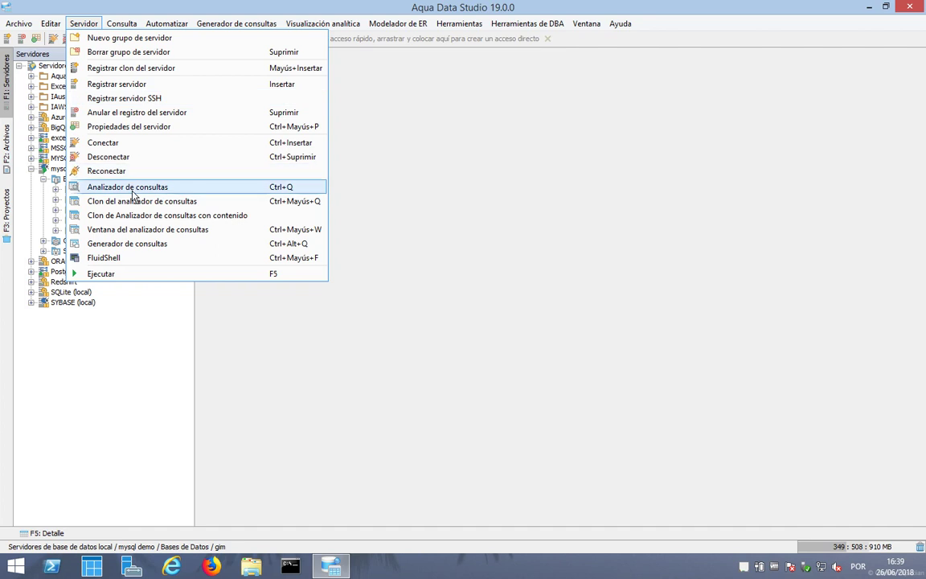
click(129, 184)
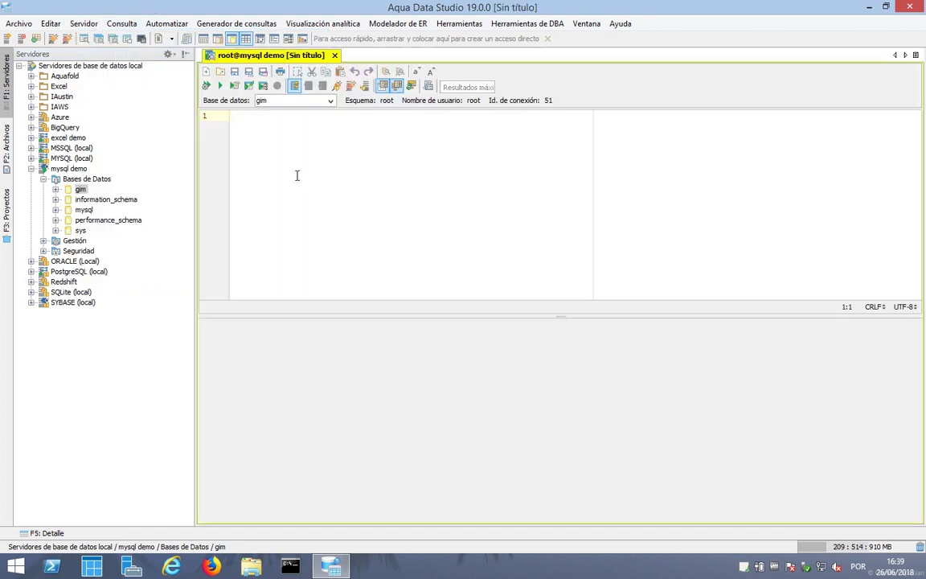
Step: Look over the query and automation commands, and try to open the second recent query builder file, demo1.qbw
click(118, 24)
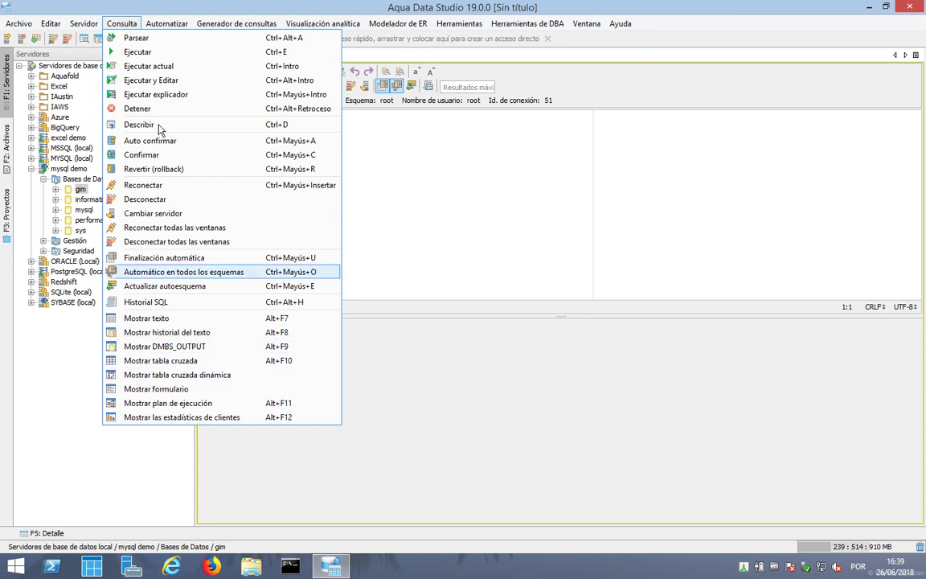
mouse_move(165, 25)
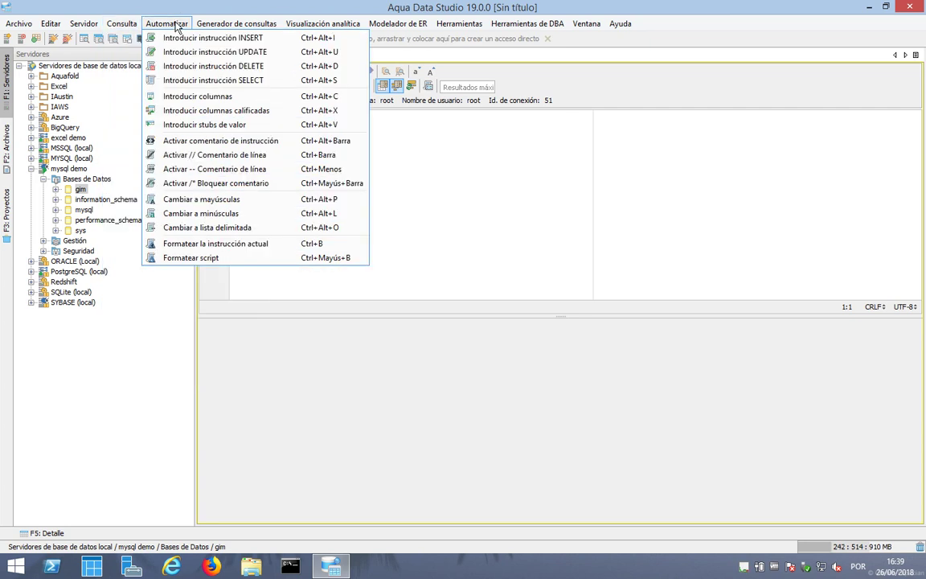
mouse_move(232, 18)
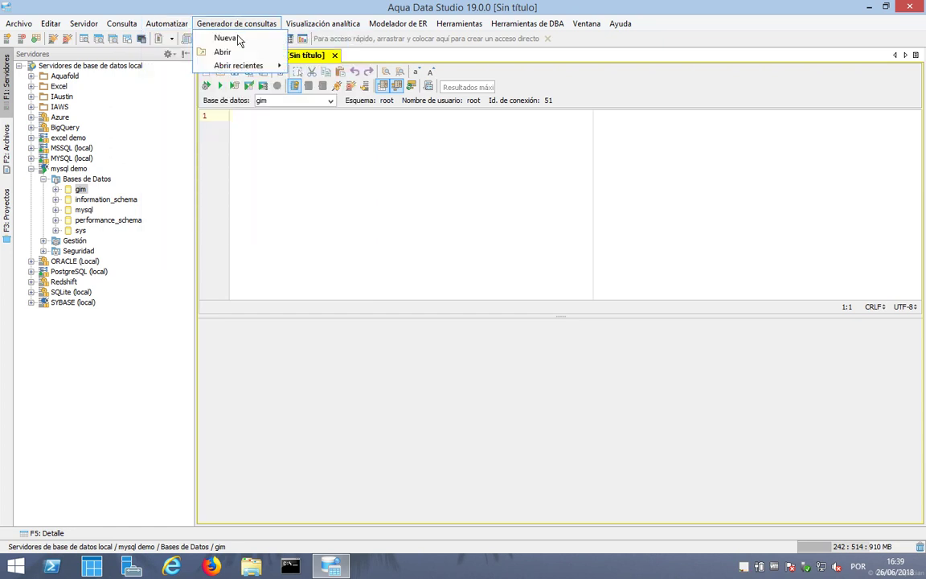
mouse_move(243, 66)
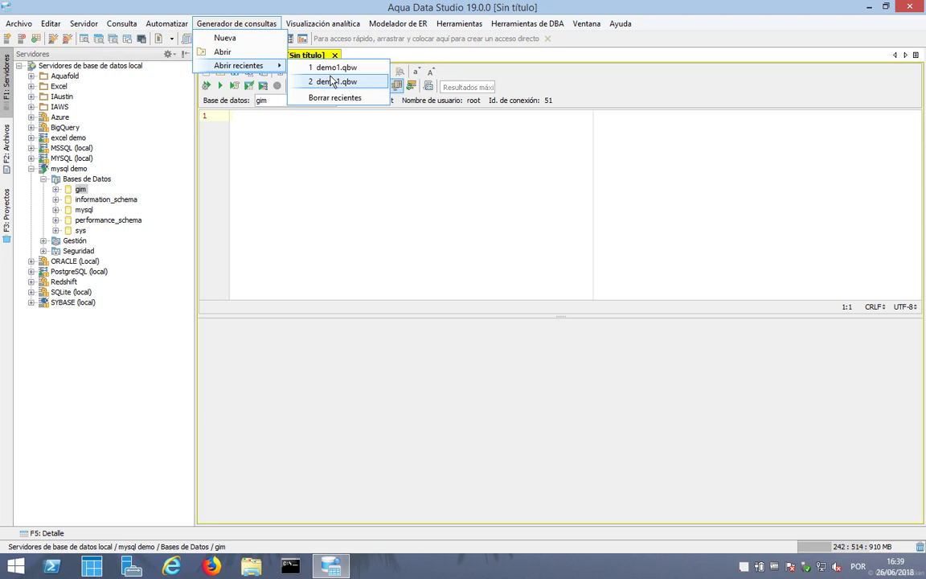
click(305, 84)
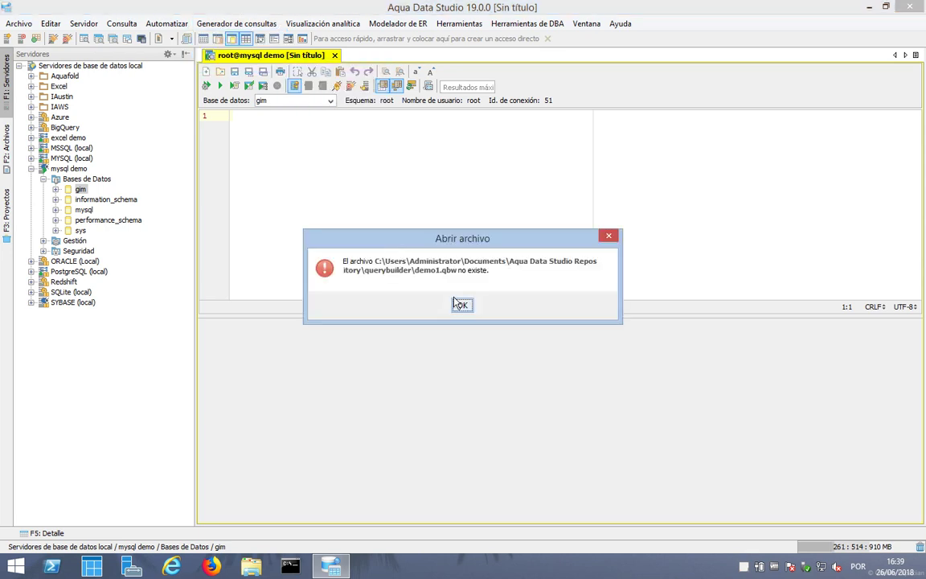
key(Return)
Step: Open the other recent query builder file demo1.qbw to view its table diagram, and return to the main window
click(235, 24)
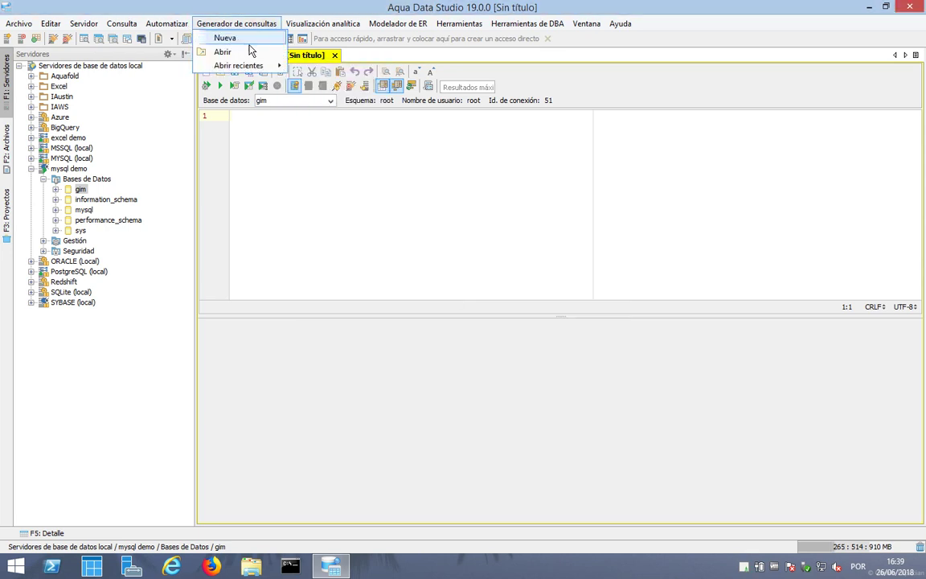
click(233, 115)
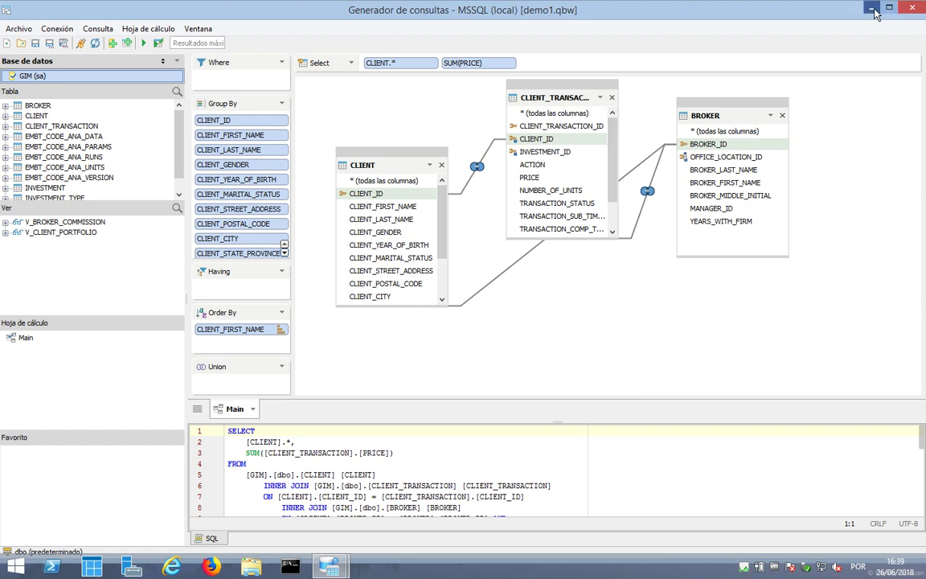
click(914, 7)
Step: Open the recent visual analytics file demo1.vizw, view its Planilha 1 worksheet, and return to the main window
click(289, 26)
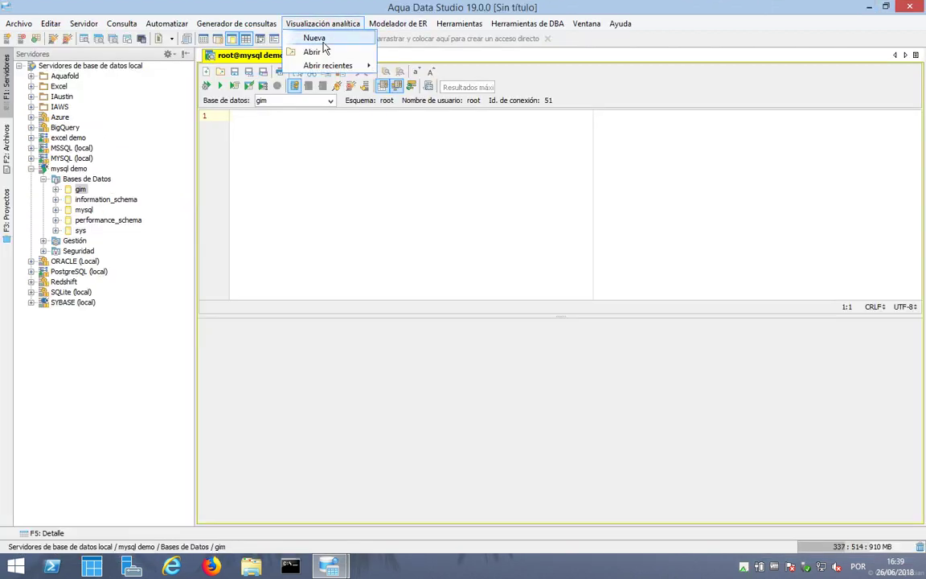
mouse_move(354, 66)
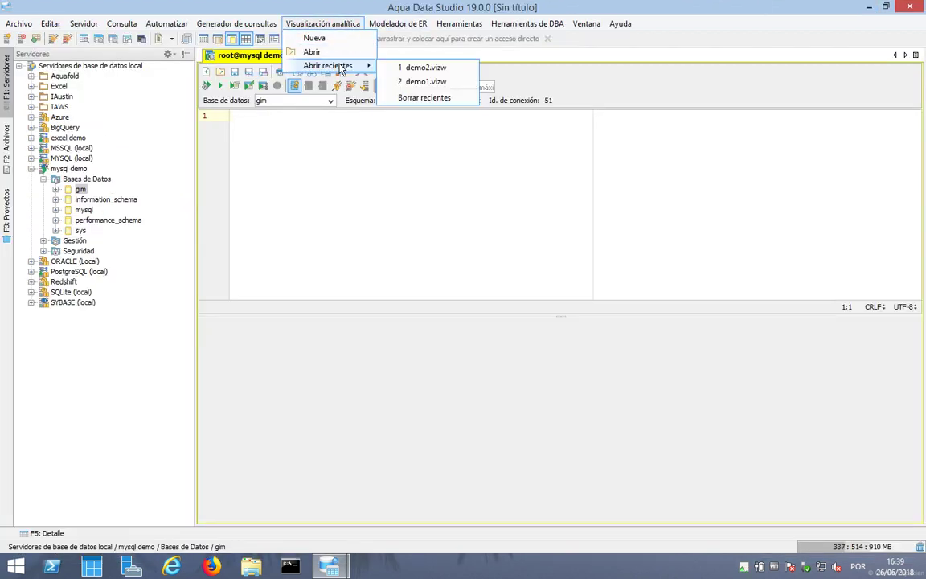
click(447, 84)
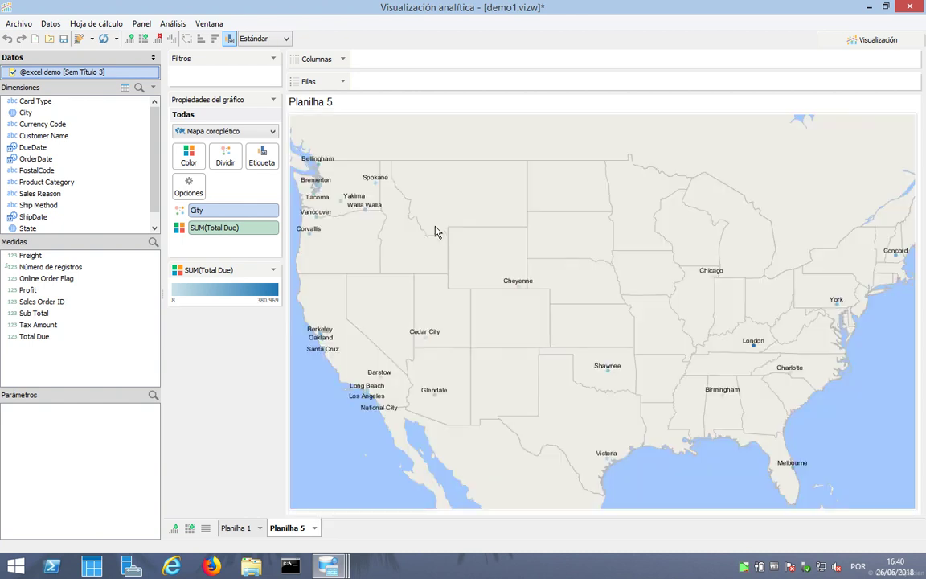
click(236, 528)
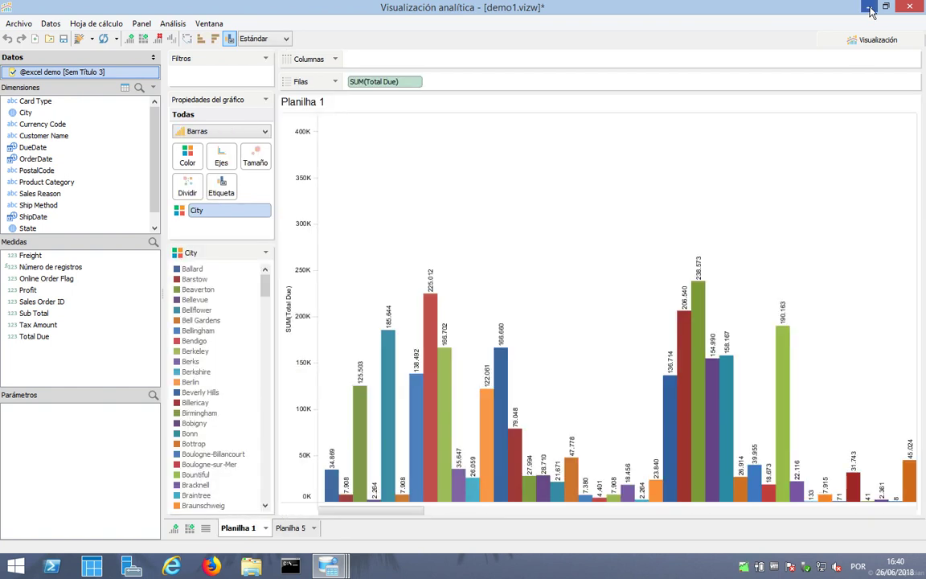
click(869, 7)
Step: Open the recent ER model demo1.xed for viewing and return to the main window
click(395, 27)
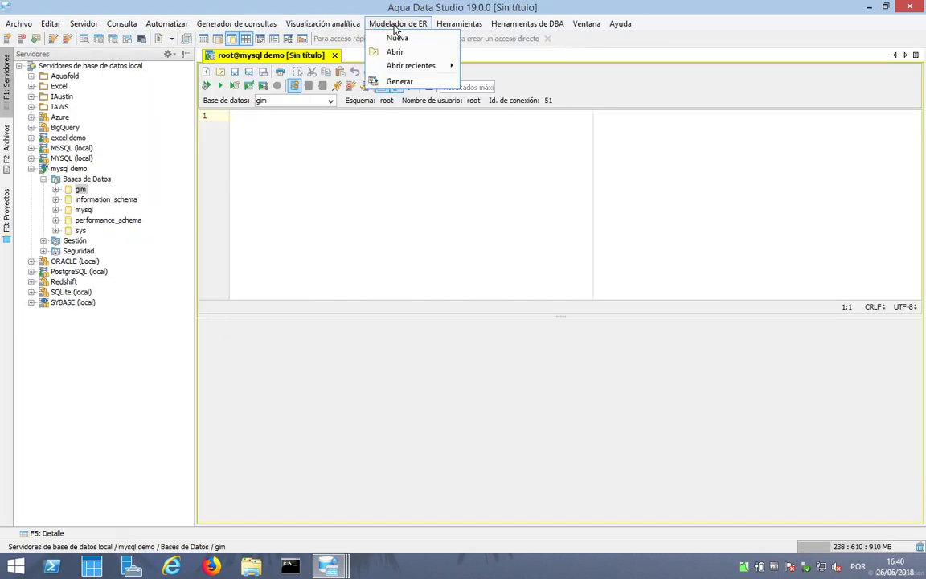
mouse_move(442, 70)
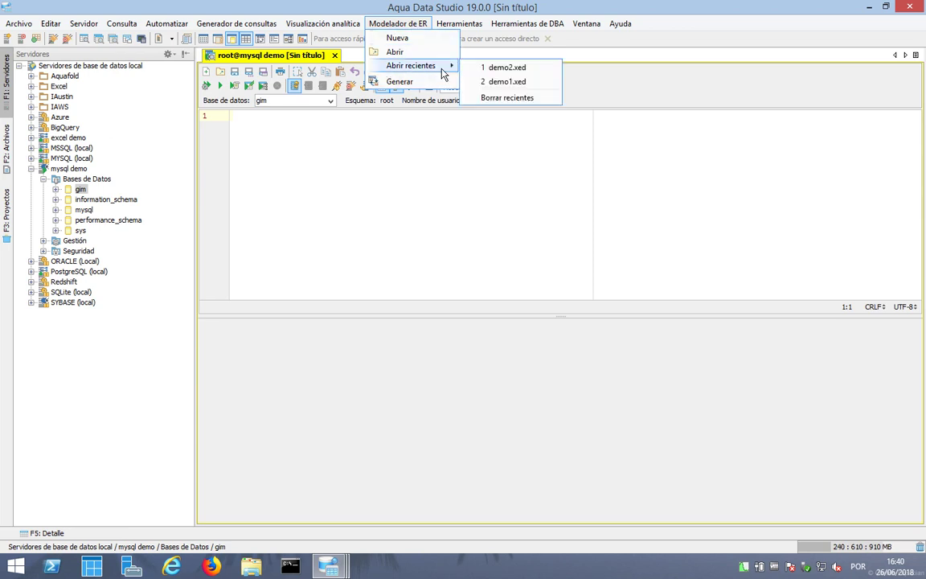
click(521, 82)
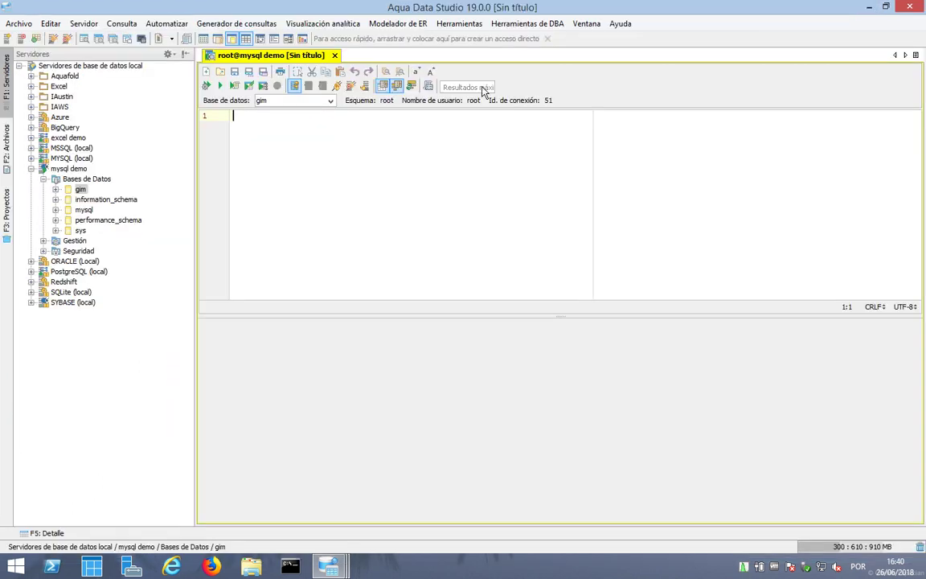
Step: Look over the general tools, the comparison tools and the DBA tools for each database platform
click(462, 24)
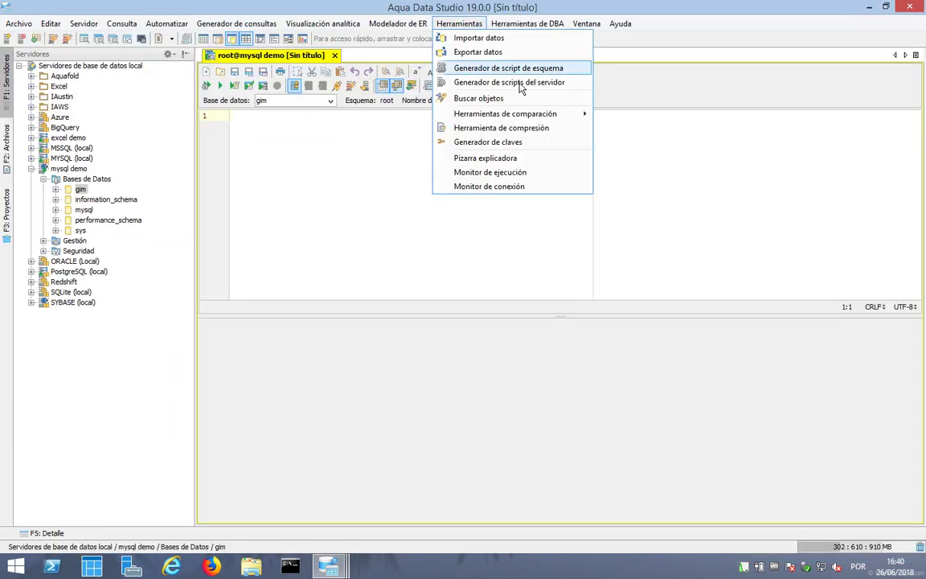
mouse_move(531, 117)
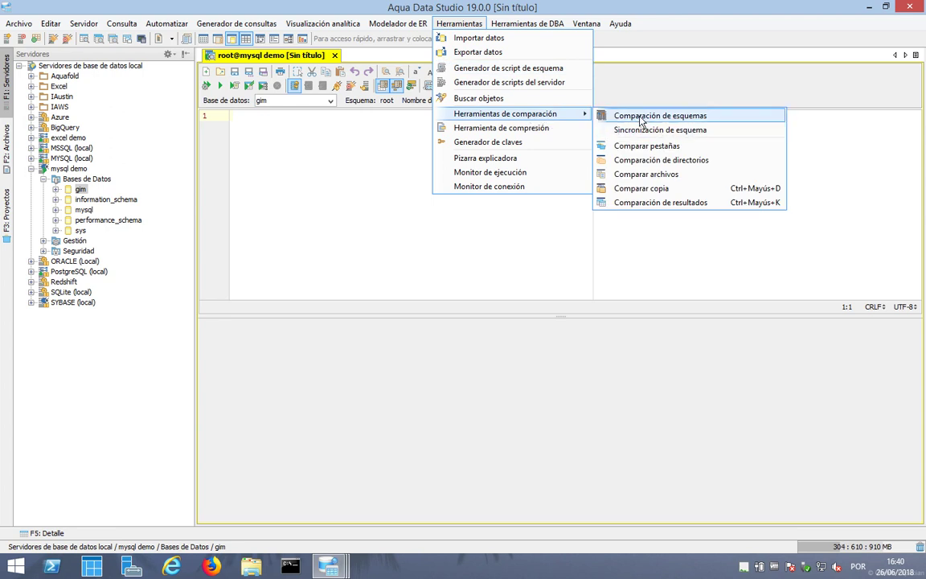
mouse_move(546, 23)
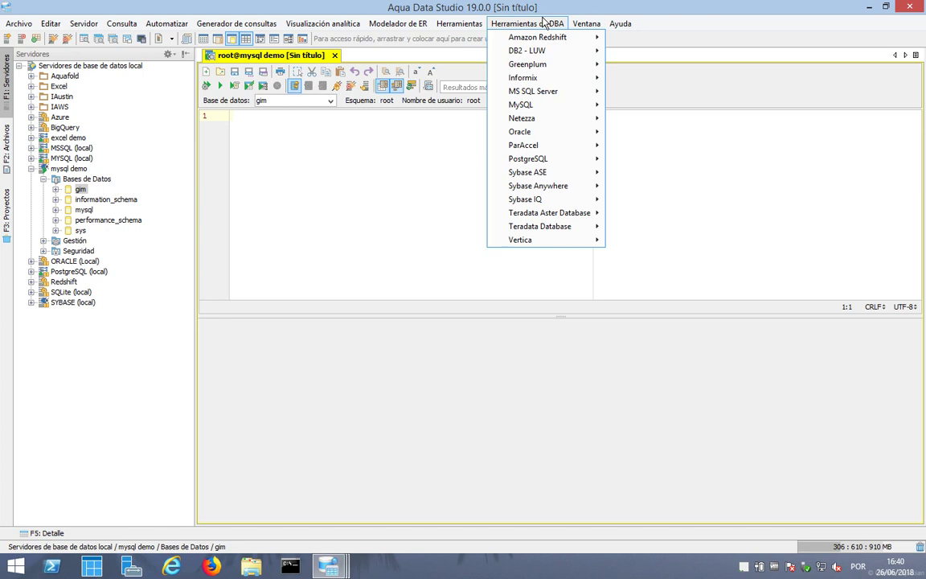
click(387, 223)
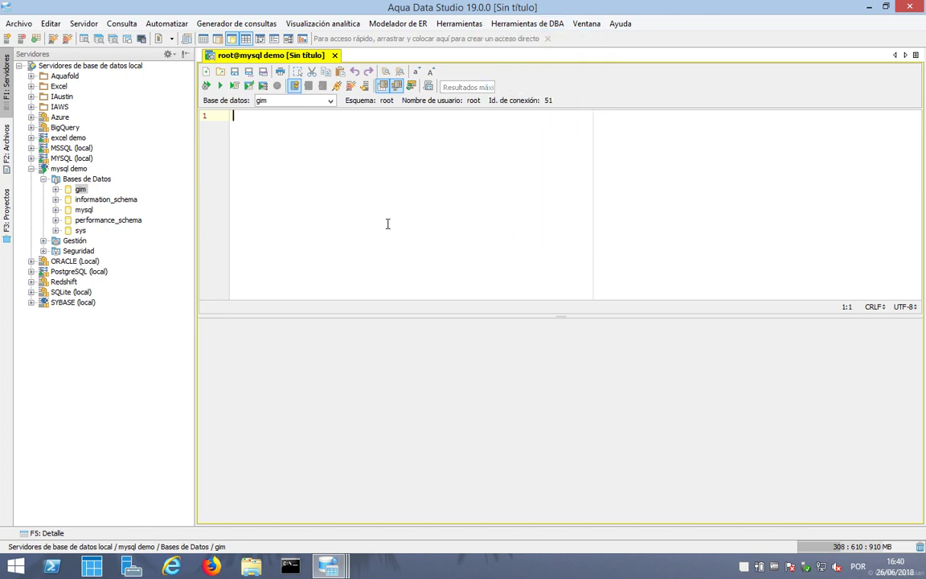
Step: Collapse the mysql demo server in the server tree and close the untitled query analyzer
click(30, 169)
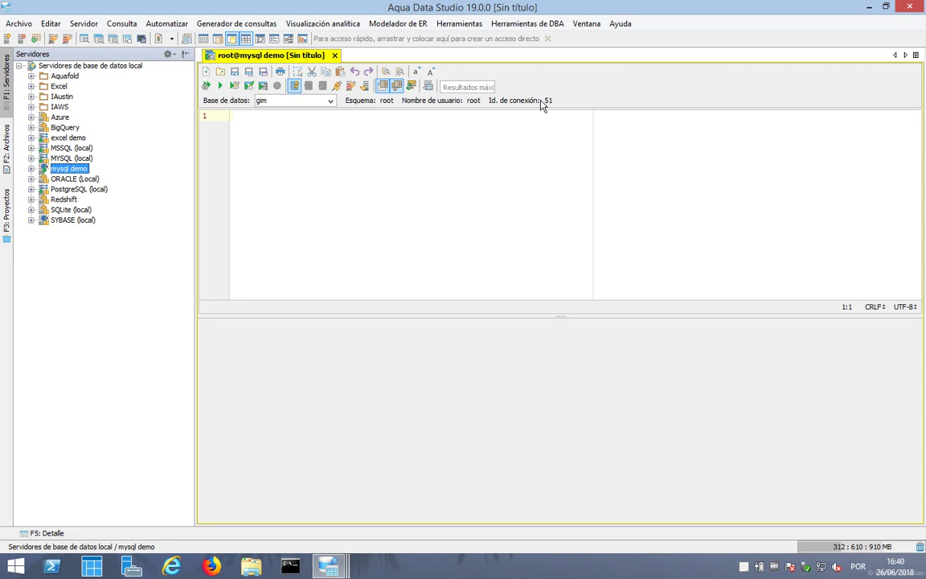
click(334, 56)
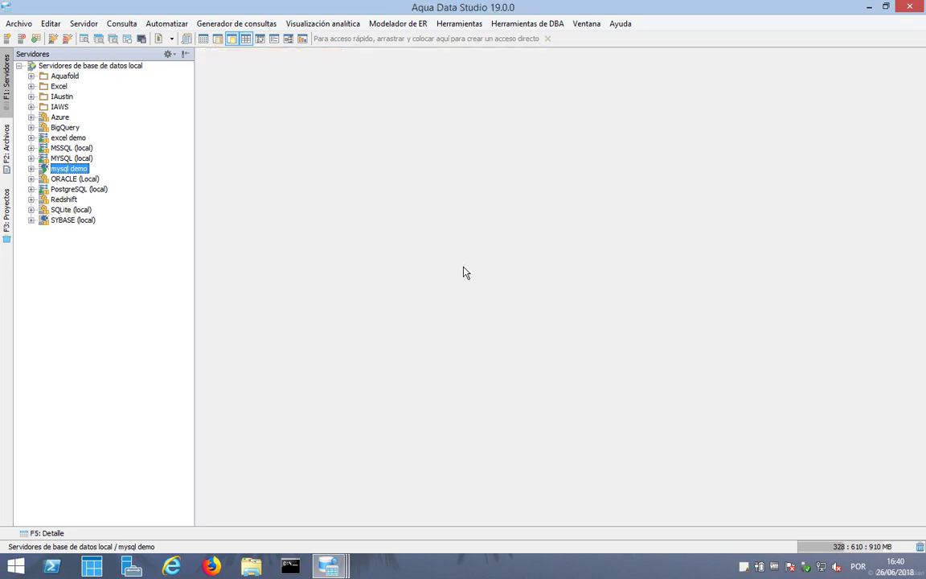
drag(133, 184, 208, 184)
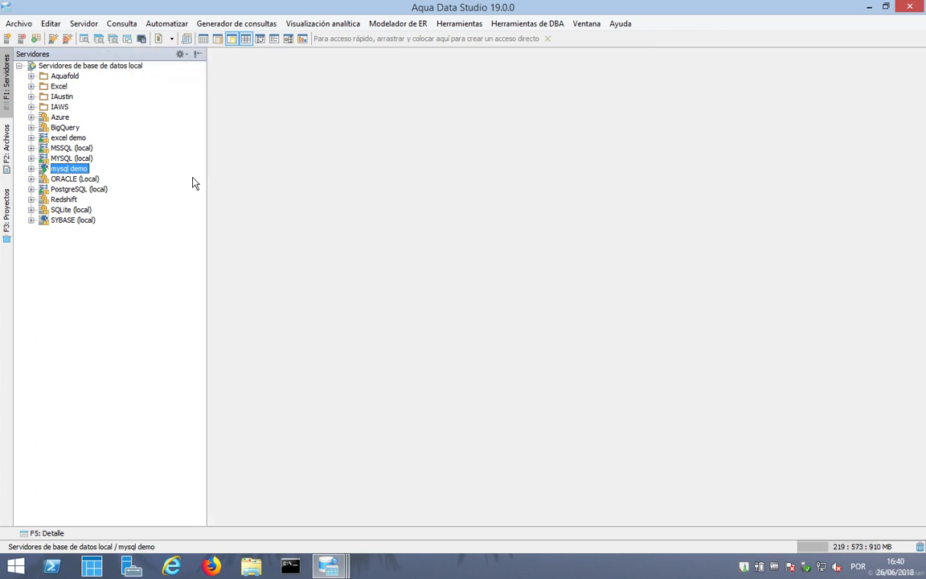
Step: Start registering a new server under the local database servers and choose MySQL as its type
click(79, 68)
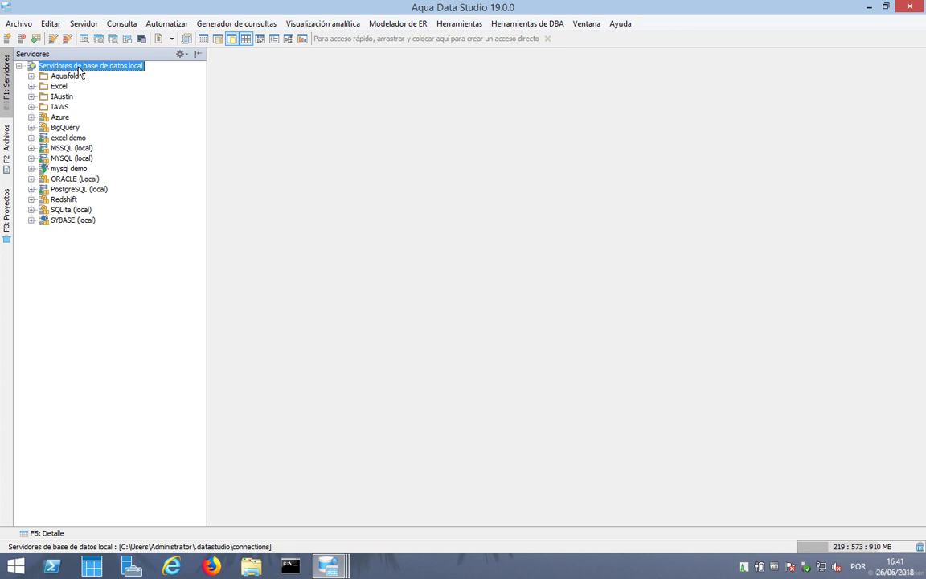
right_click(79, 70)
click(173, 110)
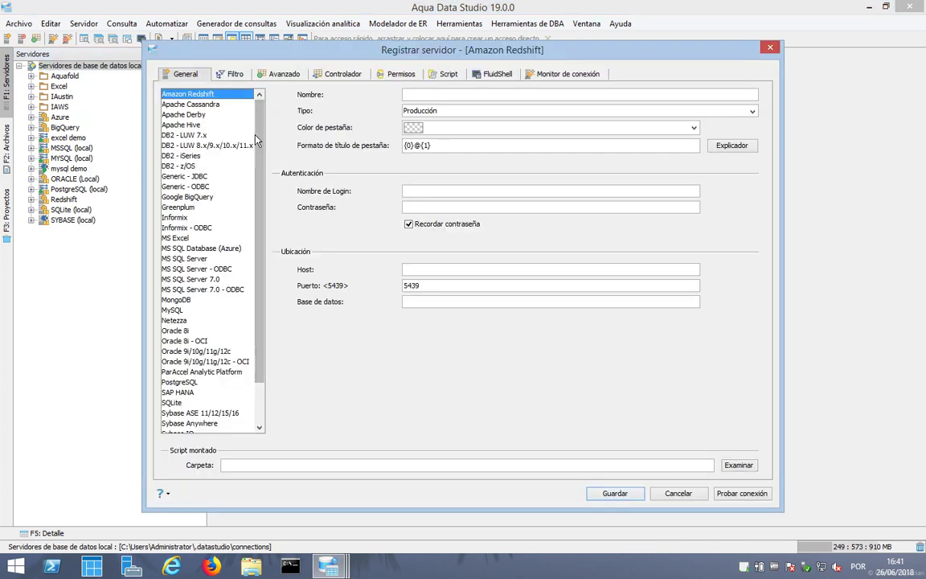
scroll(252, 140, down, 2)
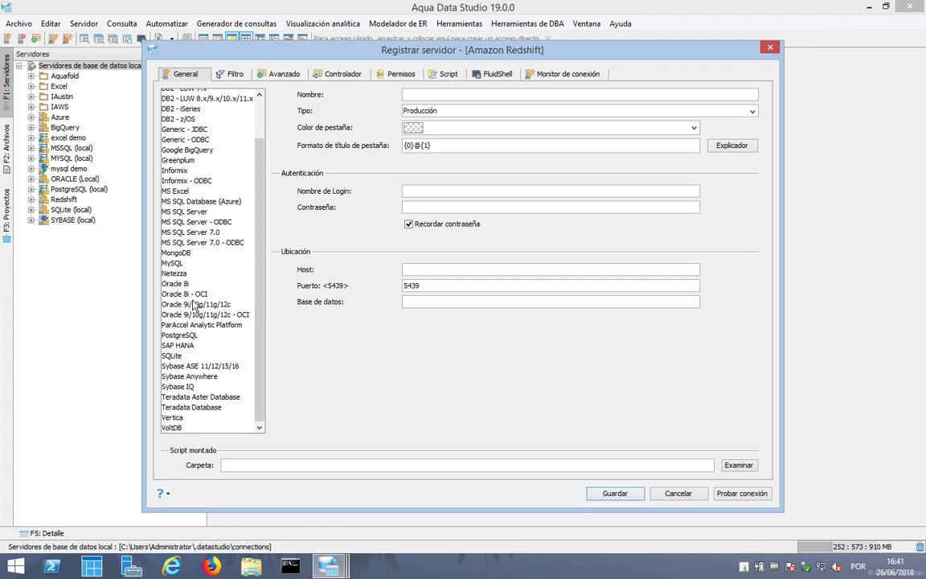
click(170, 263)
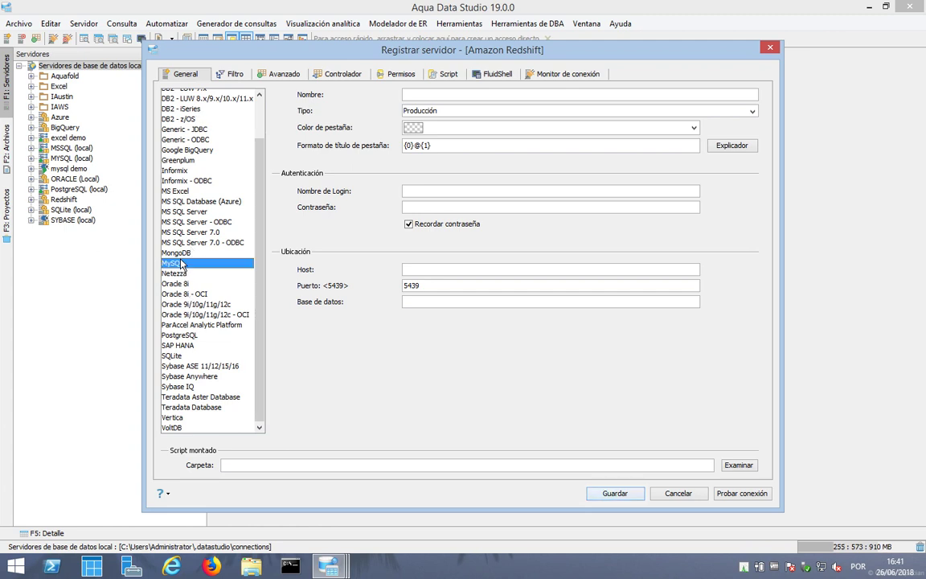
Step: Name the new server mysql demo 2 and set its tab colour to orange (255, 102, 0)
click(444, 96)
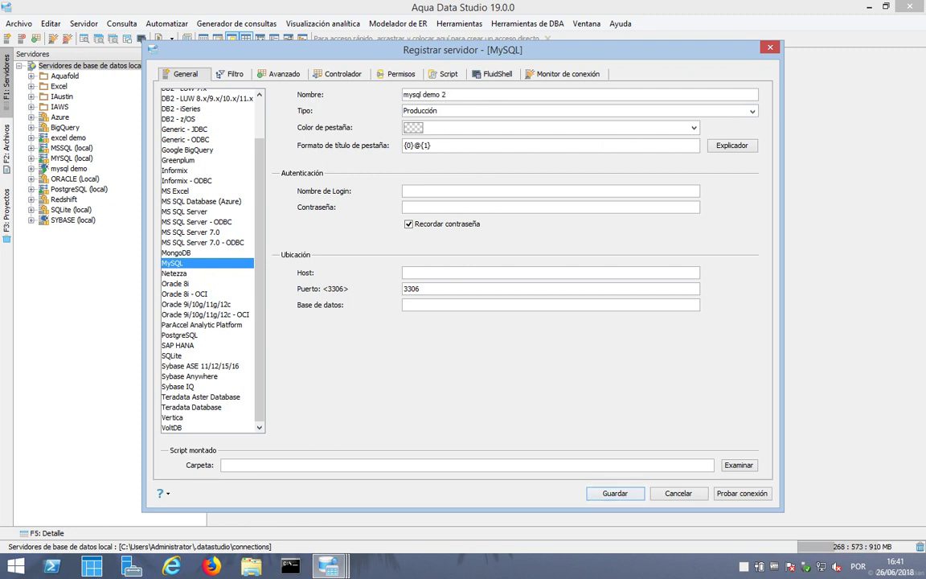
click(694, 129)
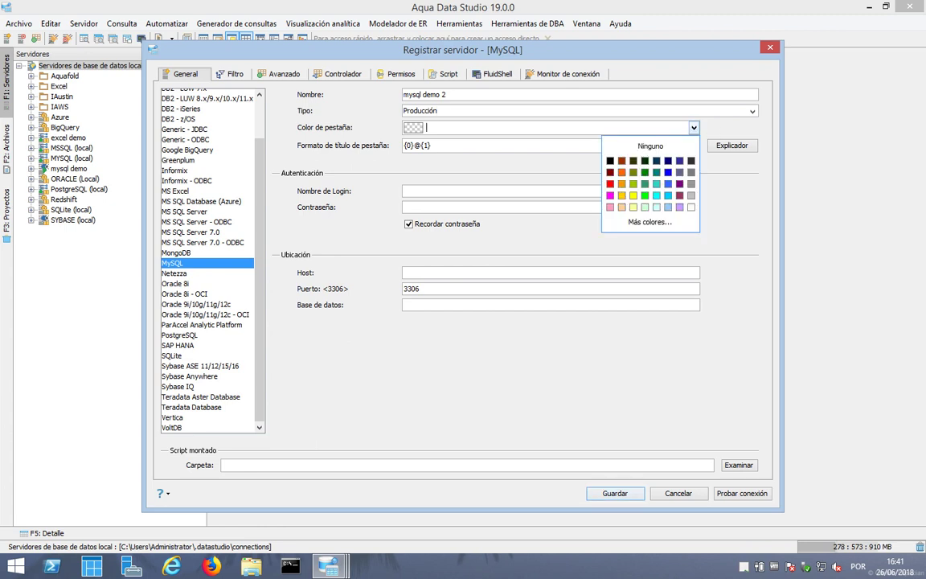
click(621, 183)
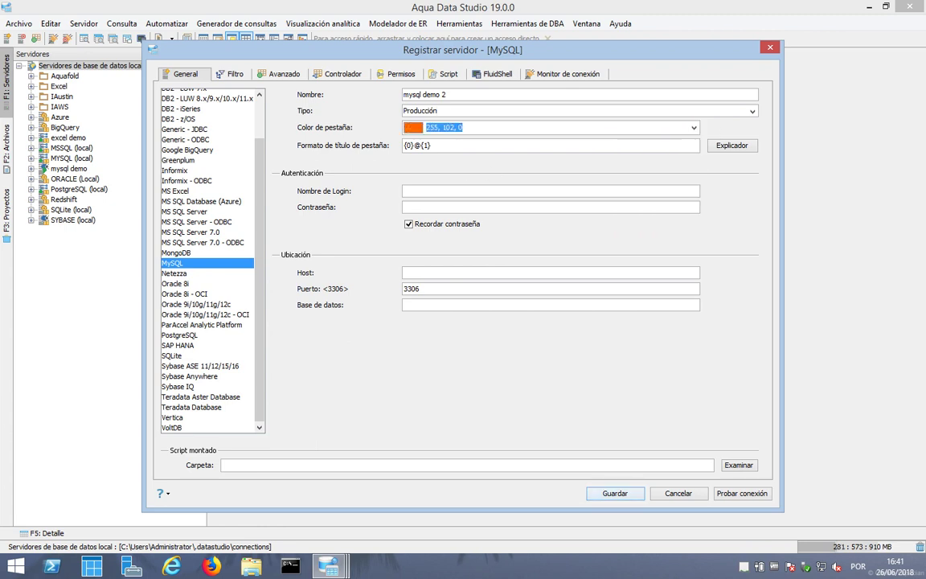
Step: Enter root as the new MySQL server's login name and cancel the server registration
click(437, 191)
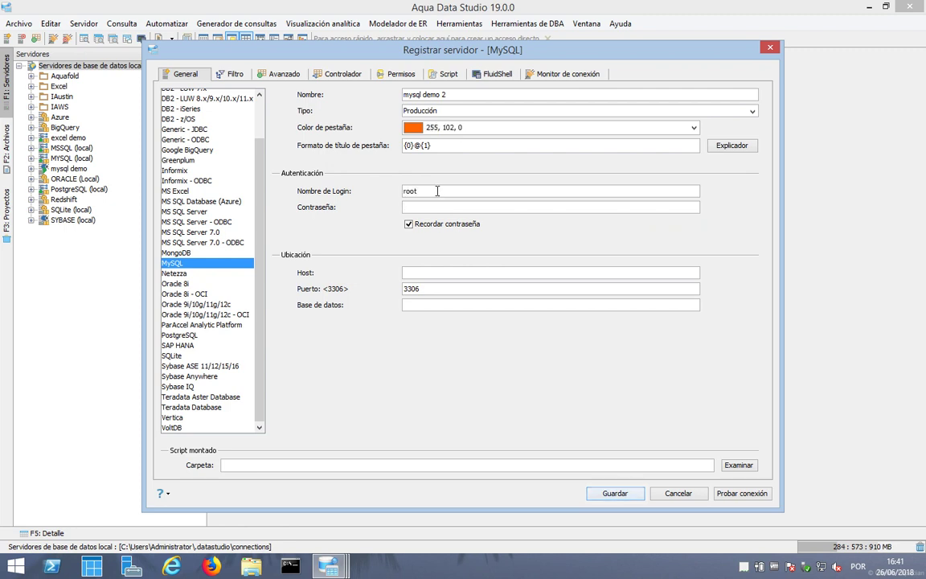
click(431, 208)
key(Escape)
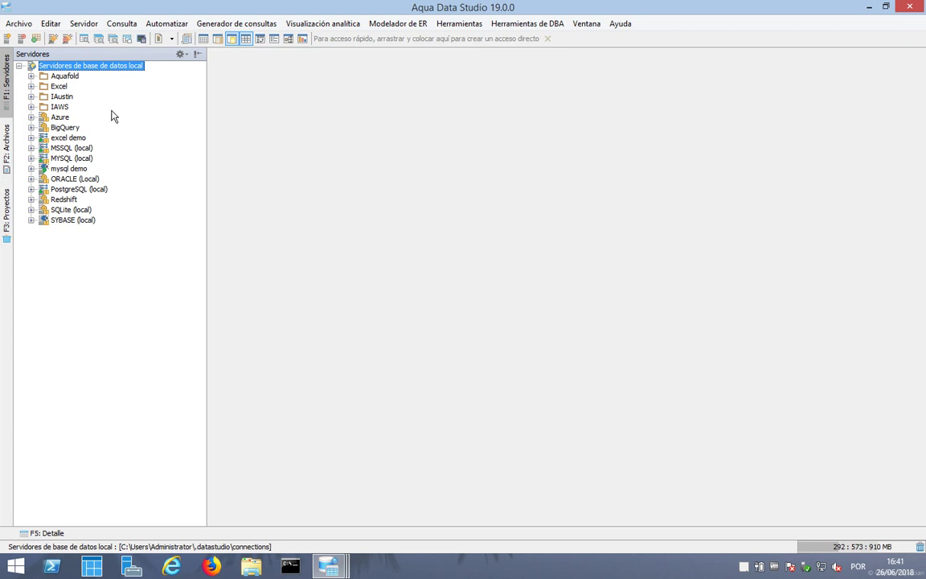
Step: Expand the mysql demo server to list its databases and connect to the MSSQL (local) server
click(32, 169)
click(59, 170)
right_click(59, 172)
key(Escape)
click(66, 159)
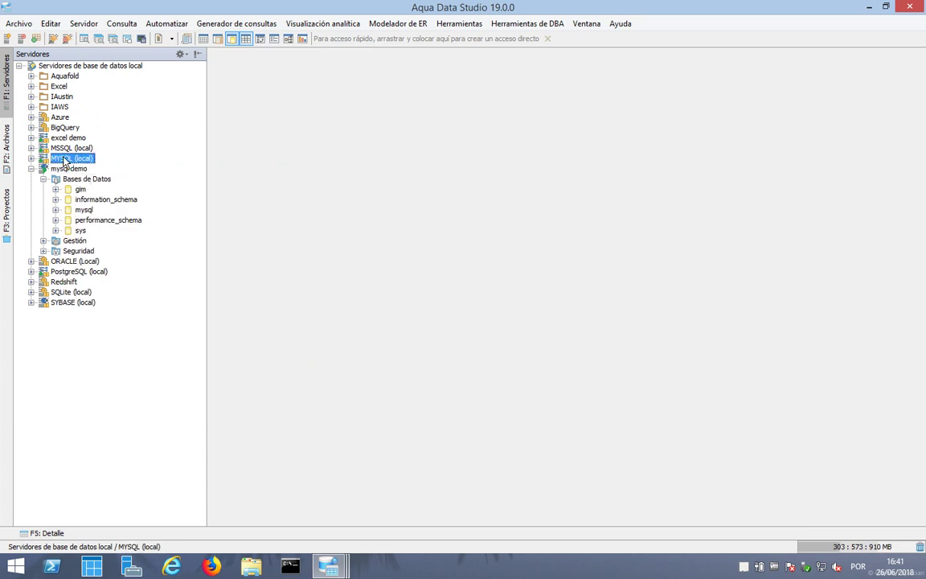
click(66, 148)
right_click(66, 149)
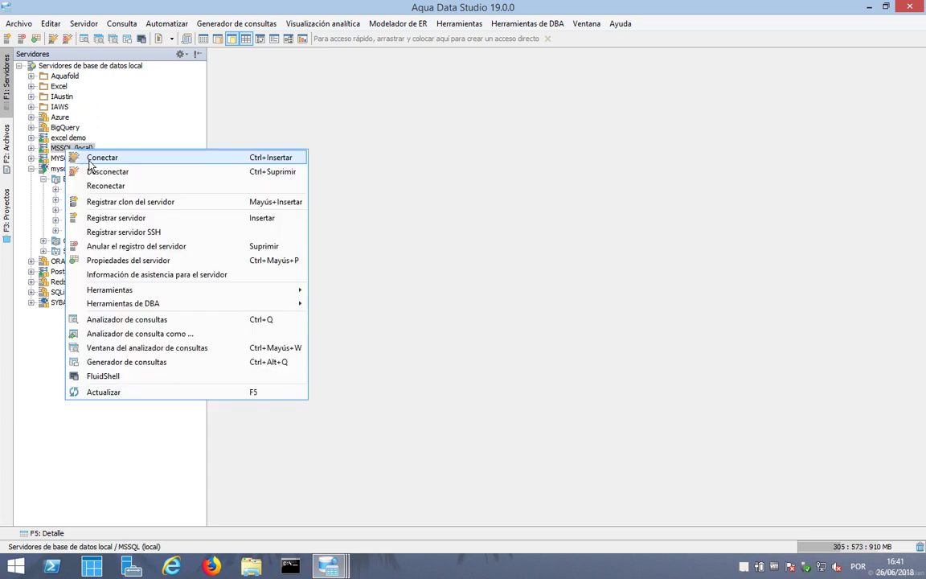
click(80, 155)
Step: Connect to the ORACLE (Local) and PostgreSQL (local) servers
click(69, 302)
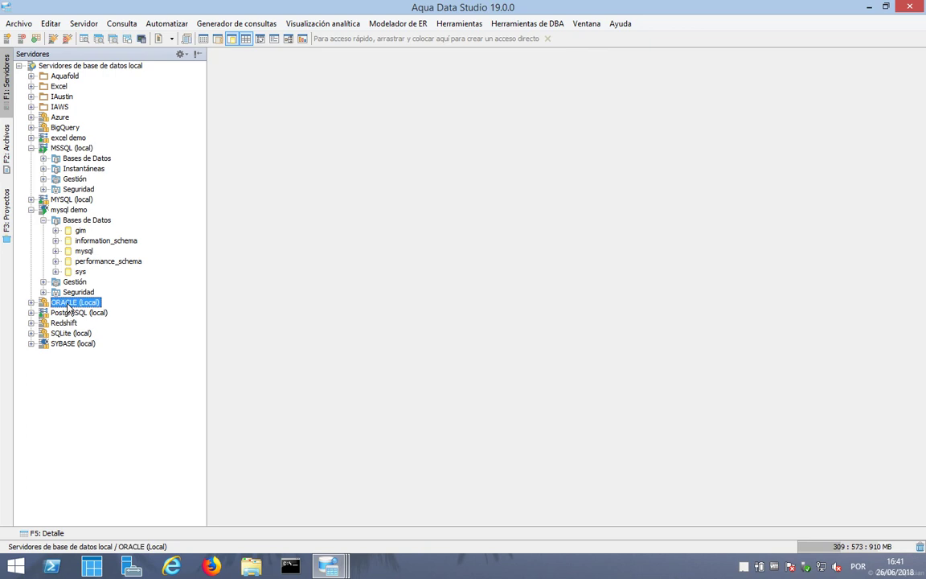
right_click(68, 303)
click(92, 316)
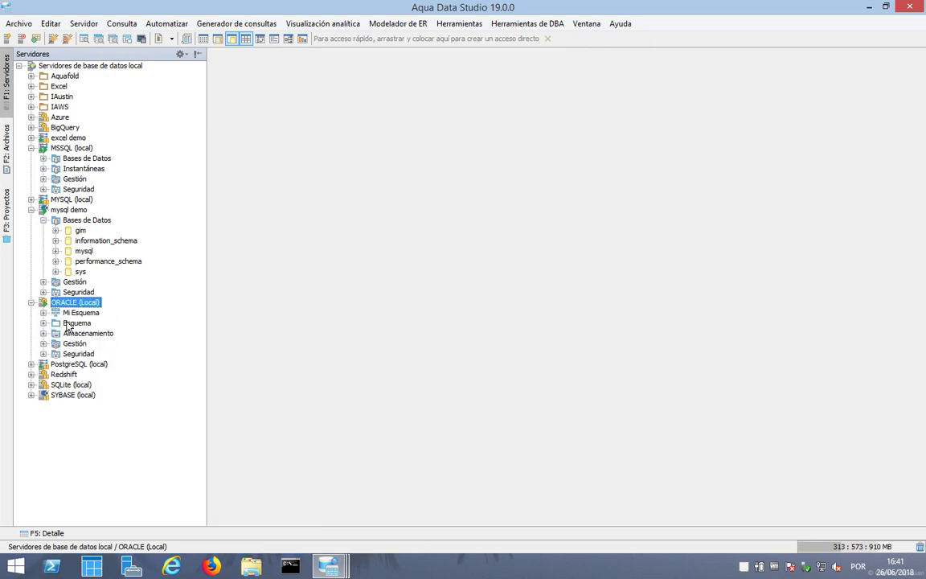
double_click(72, 364)
right_click(71, 364)
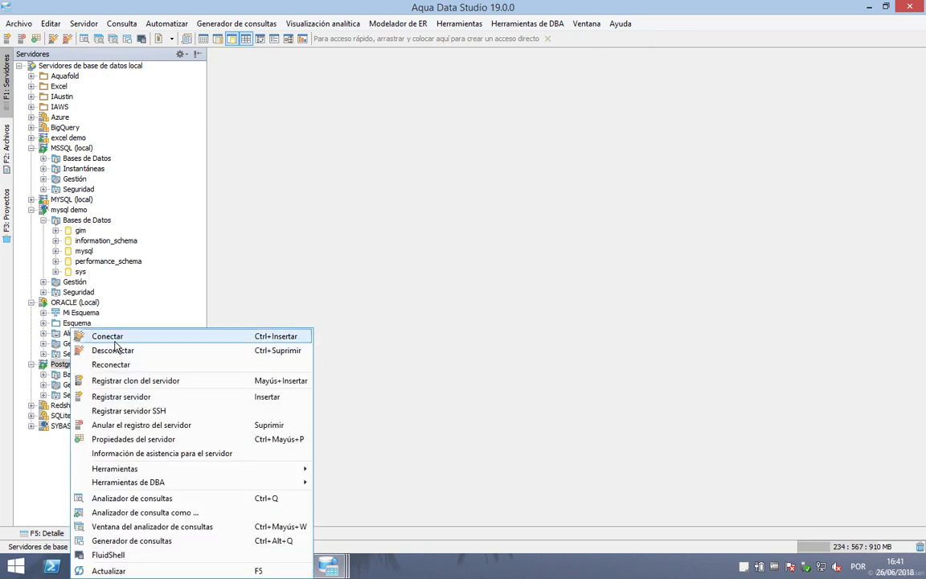
click(115, 343)
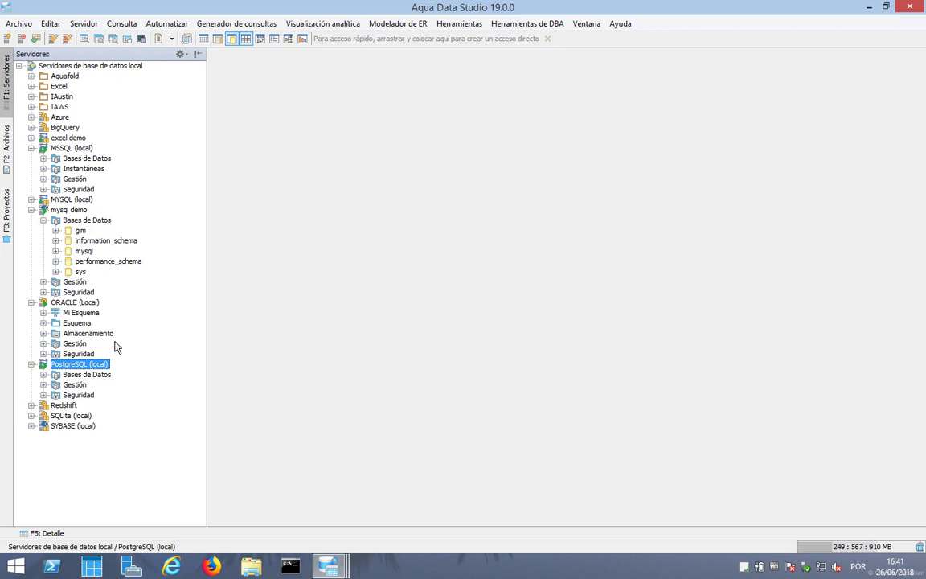
Step: Open a query analyzer for each of the MSSQL (local), mysql demo and ORACLE (Local) servers
right_click(75, 149)
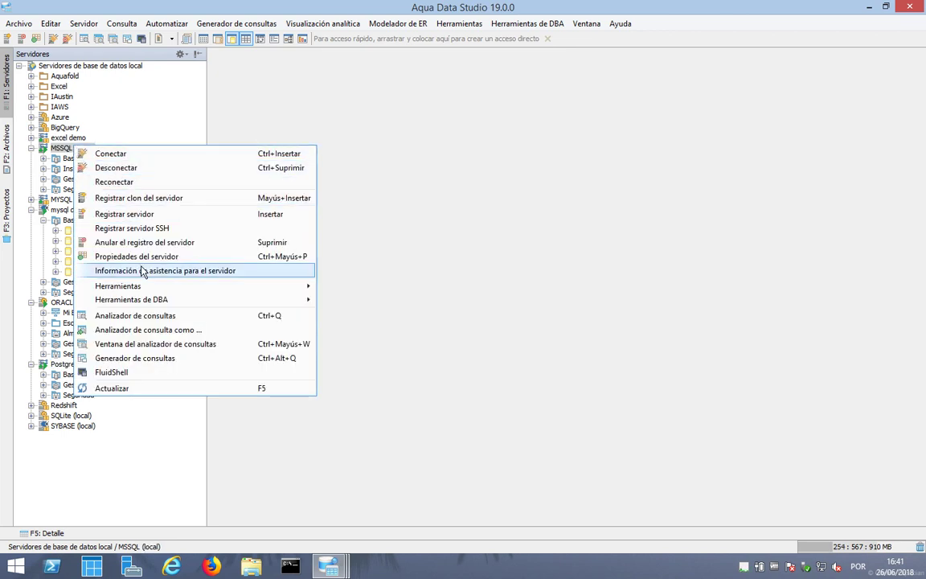
click(159, 317)
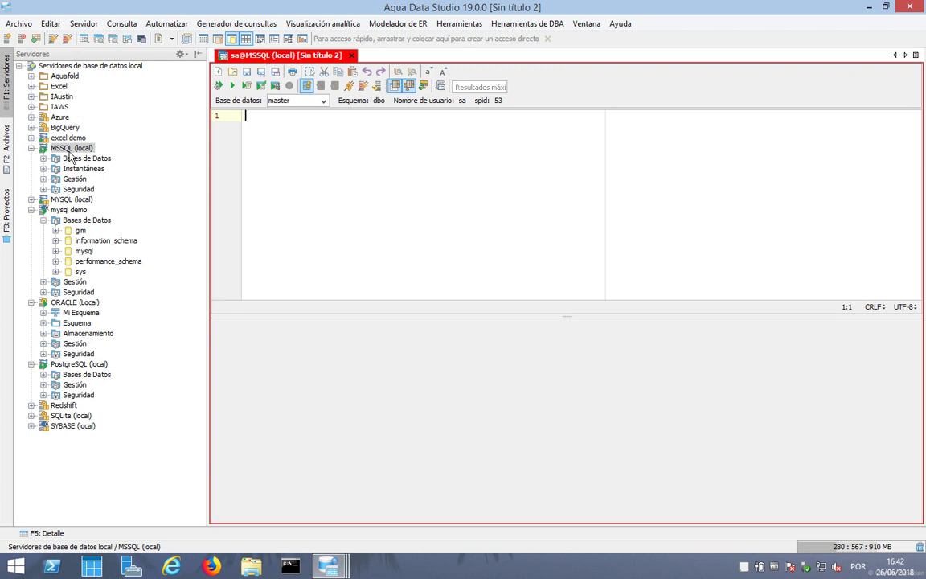
right_click(72, 210)
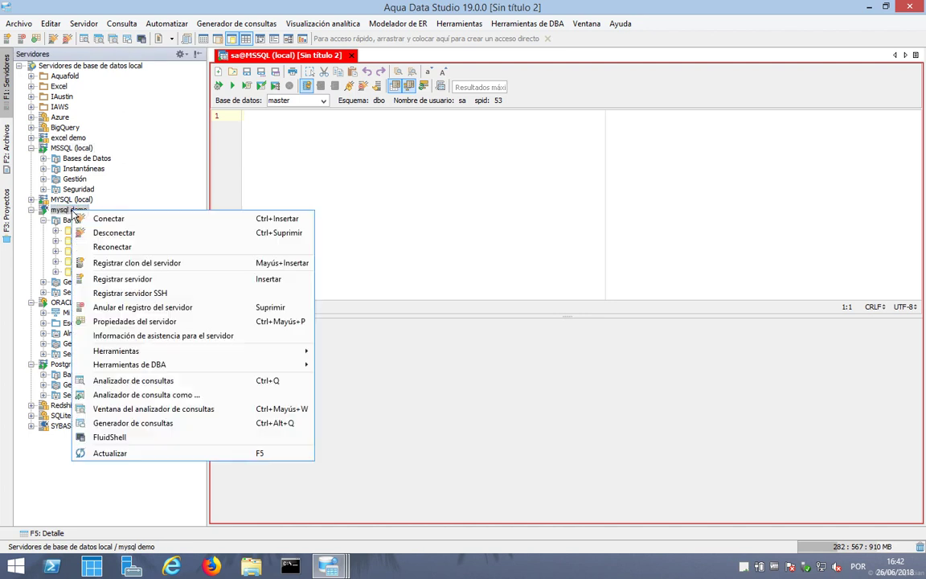
click(154, 383)
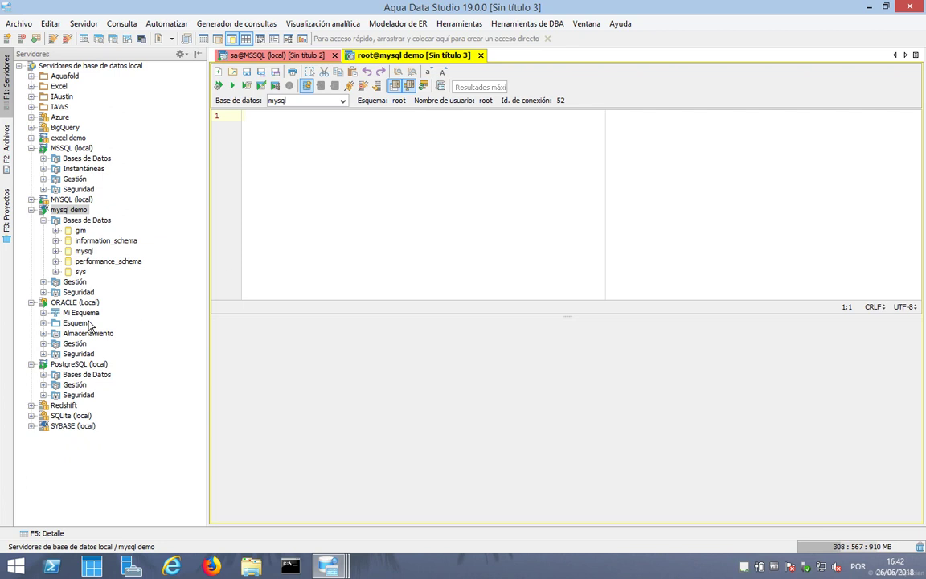
click(73, 303)
right_click(73, 303)
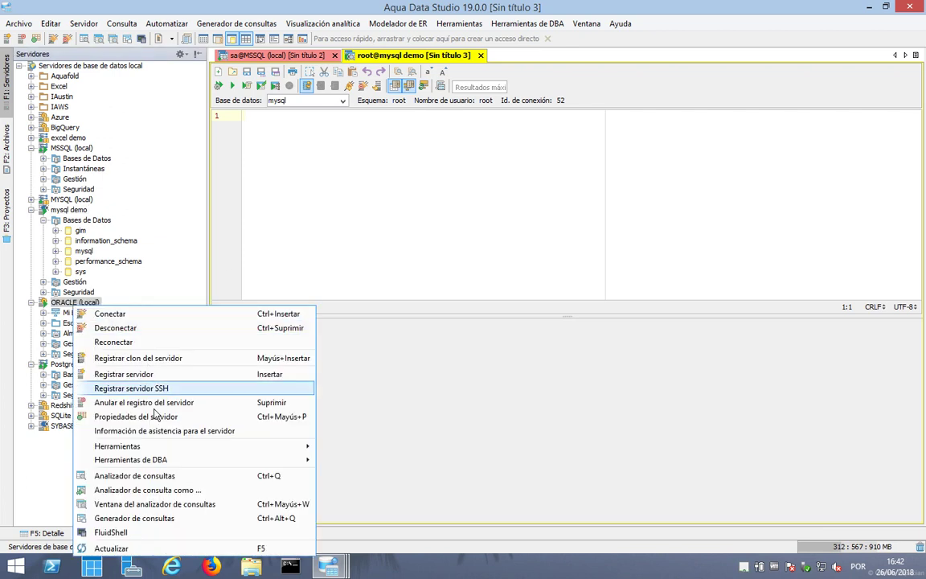
click(136, 475)
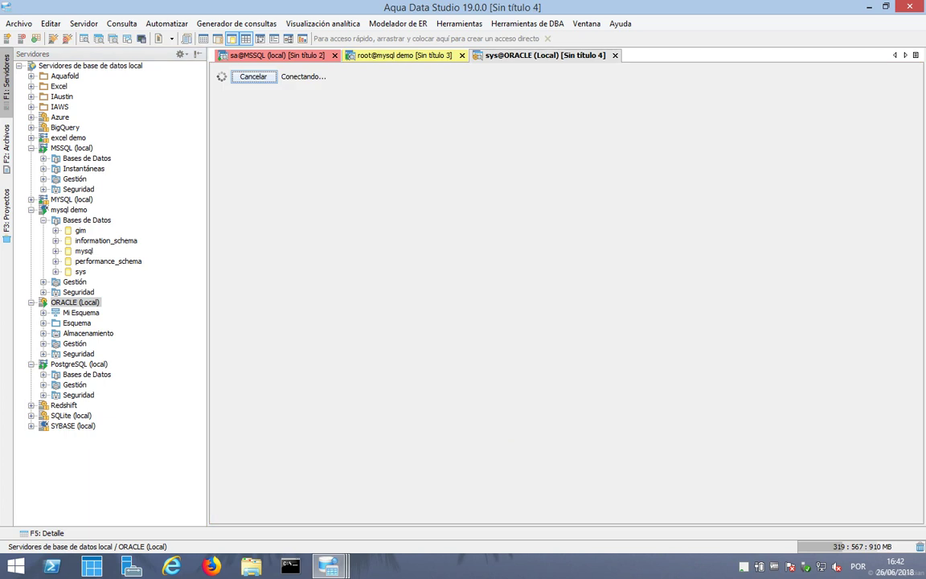
Step: Close the mysql demo query analyzer and switch to the MSSQL (local) one
click(358, 54)
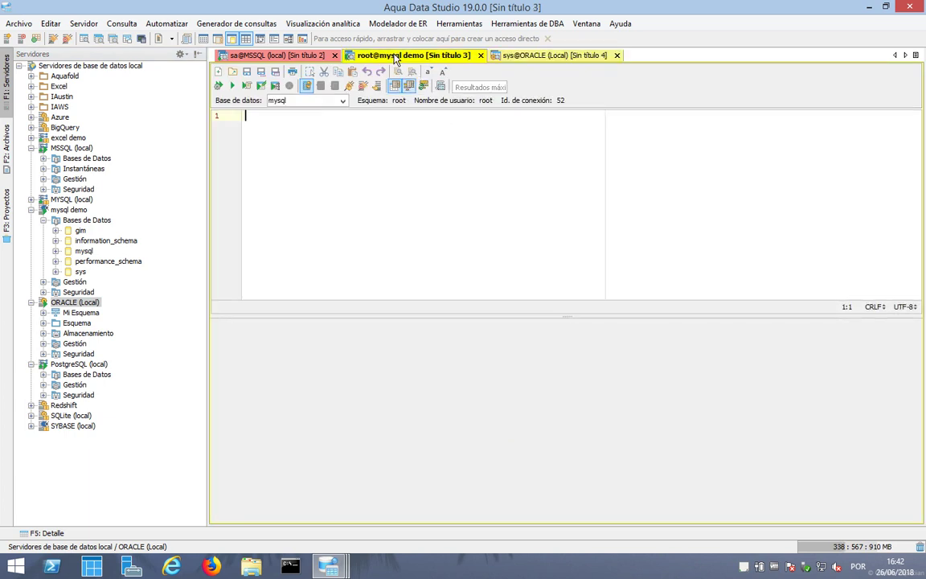
click(479, 55)
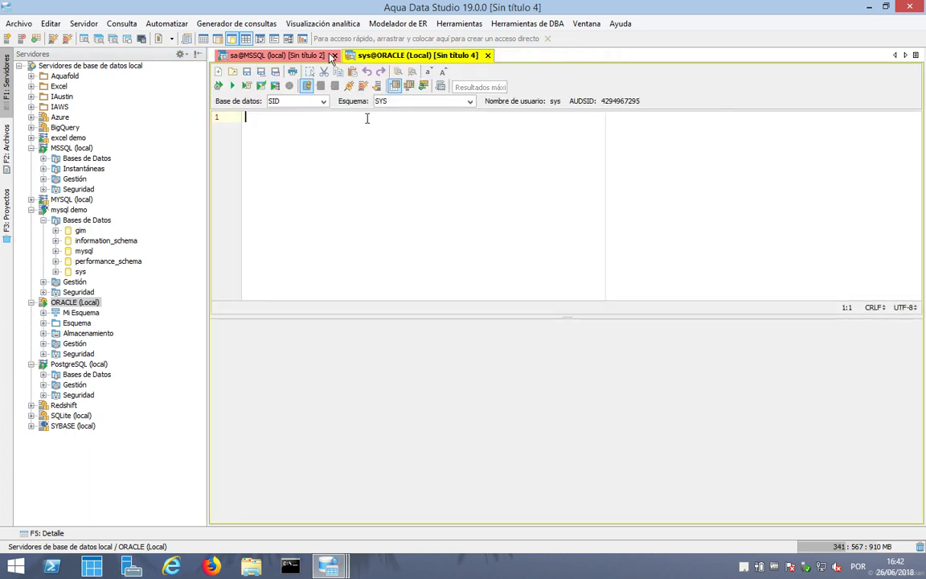
click(276, 56)
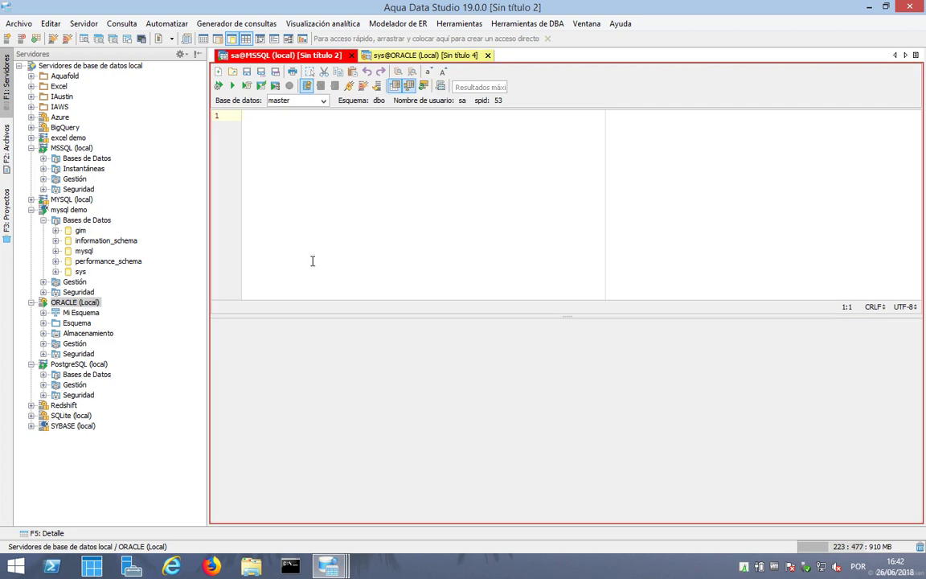
Step: Expand the gim database of mysql demo and the tables of the GIM database on MSSQL (local)
click(56, 230)
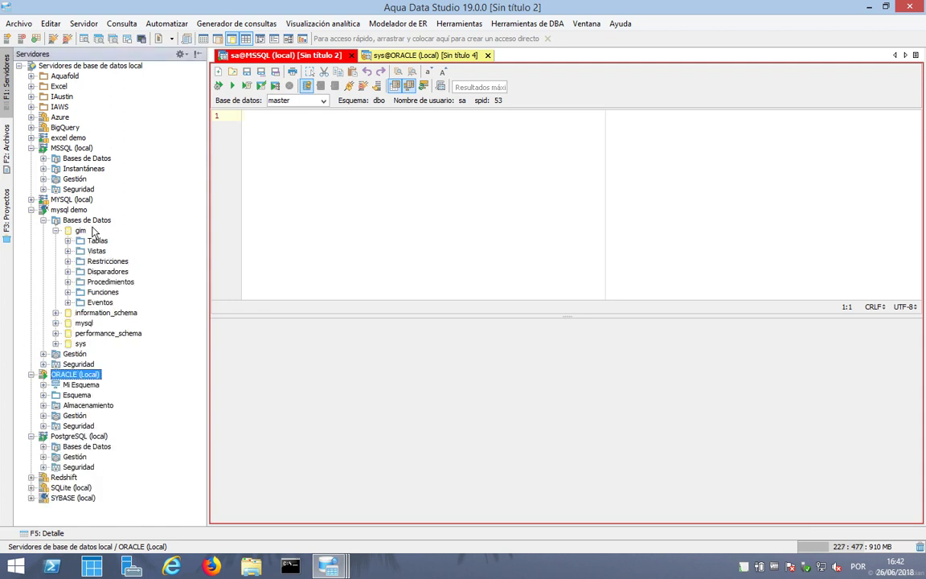
click(43, 159)
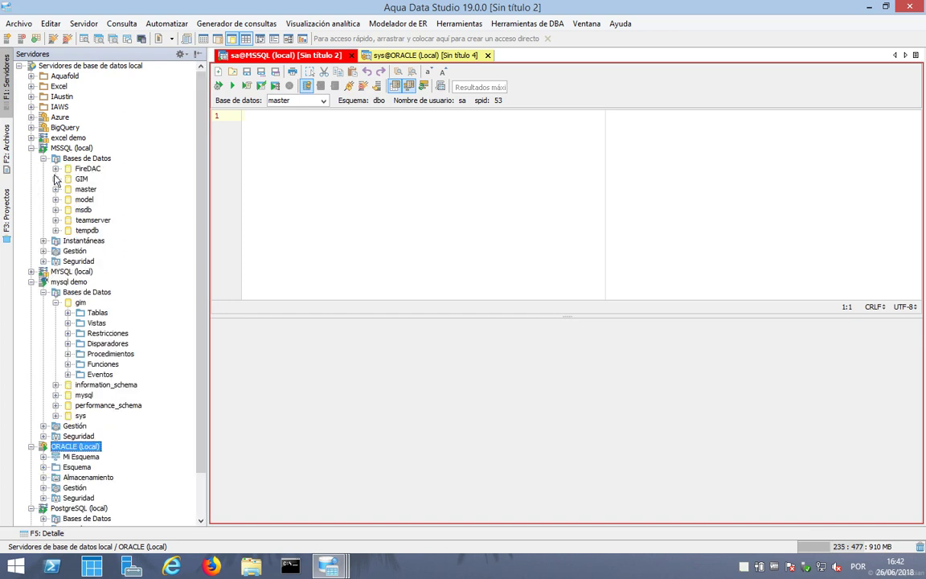
click(55, 178)
click(67, 190)
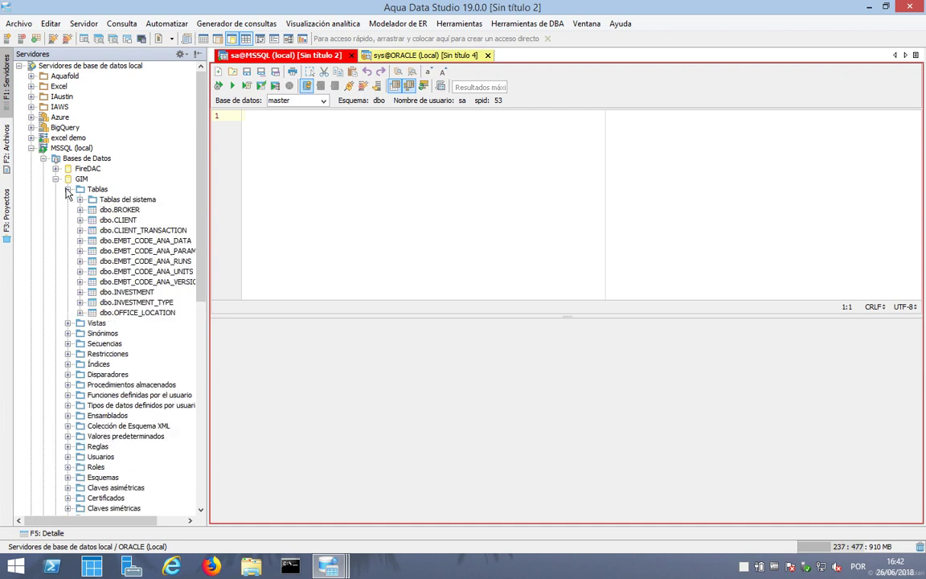
Step: Look over the operations available for the dbo.BROKER table and the commands available for queries
click(123, 210)
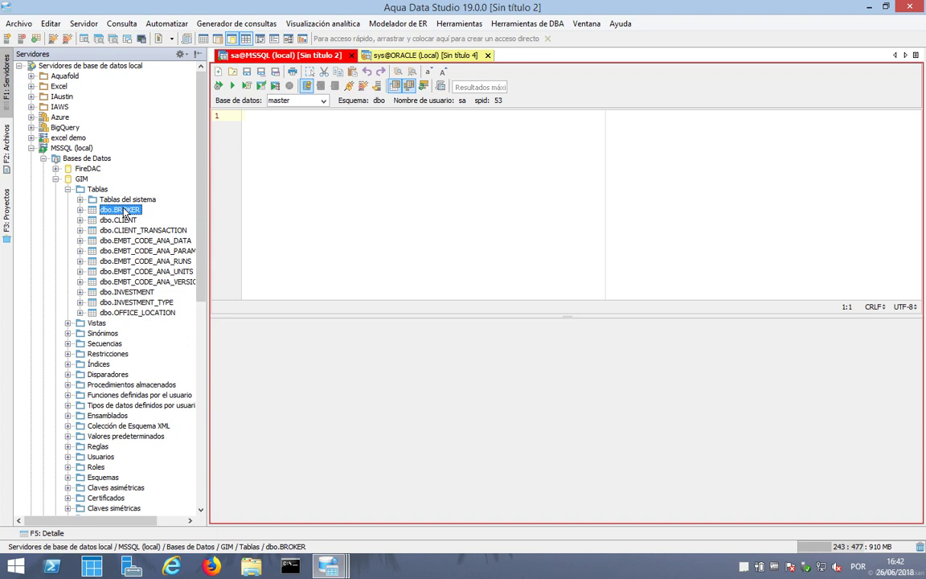
right_click(125, 212)
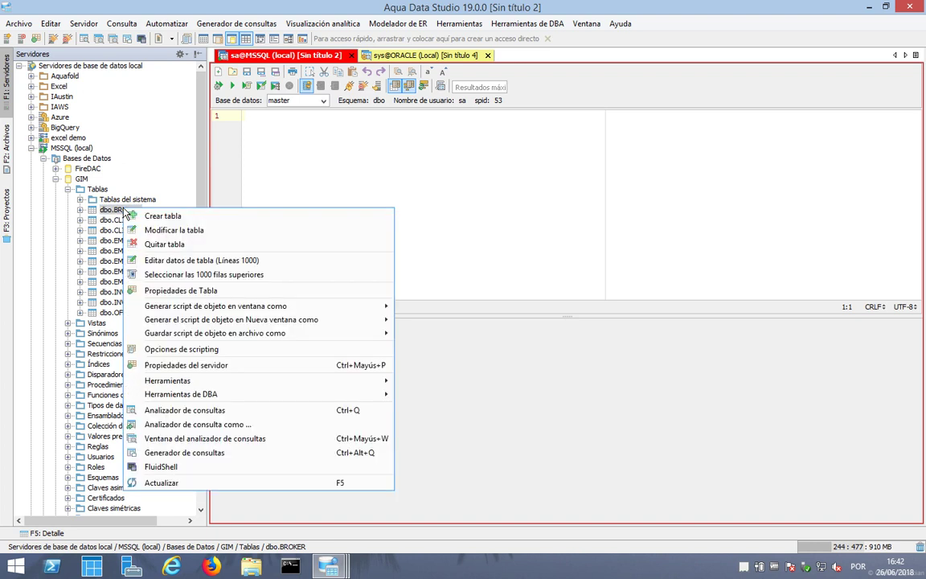
click(110, 211)
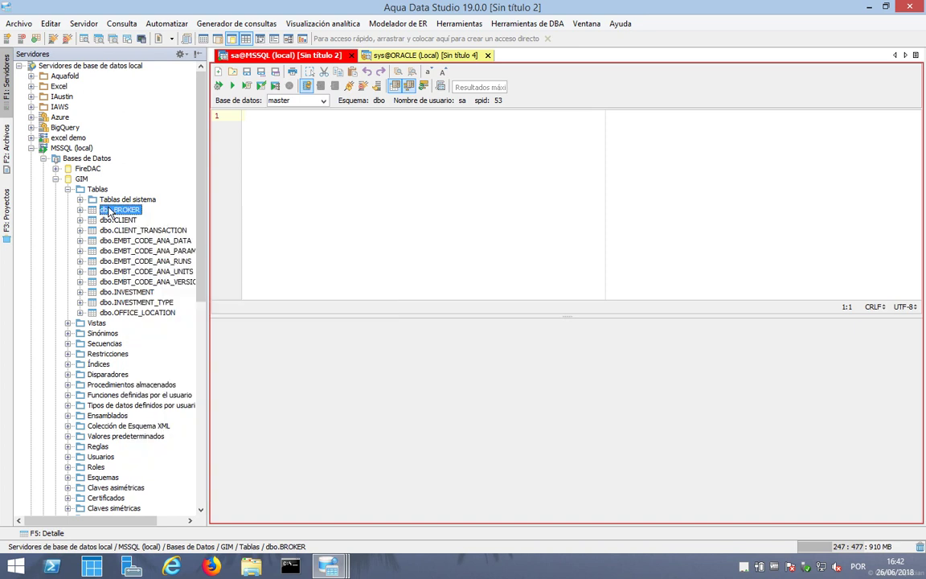
right_click(117, 209)
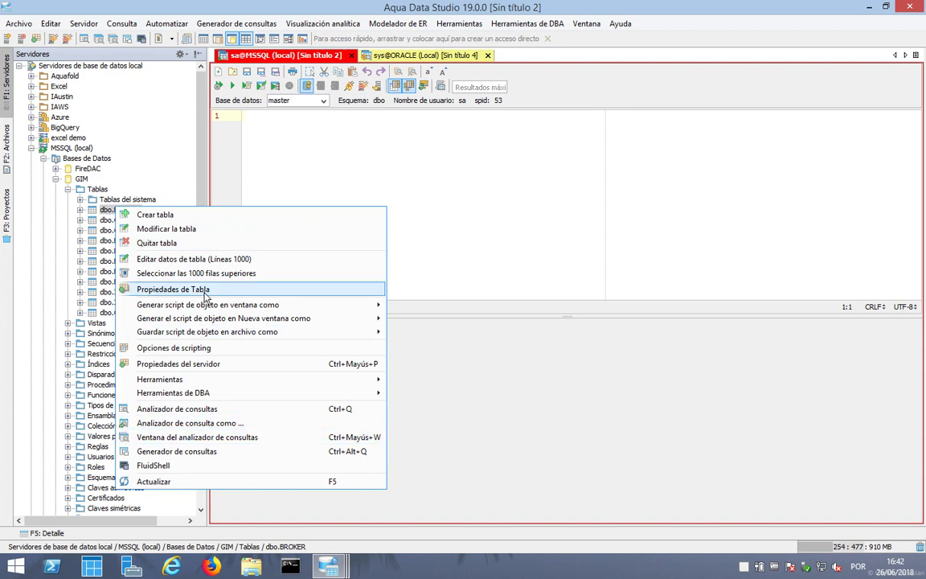
click(109, 210)
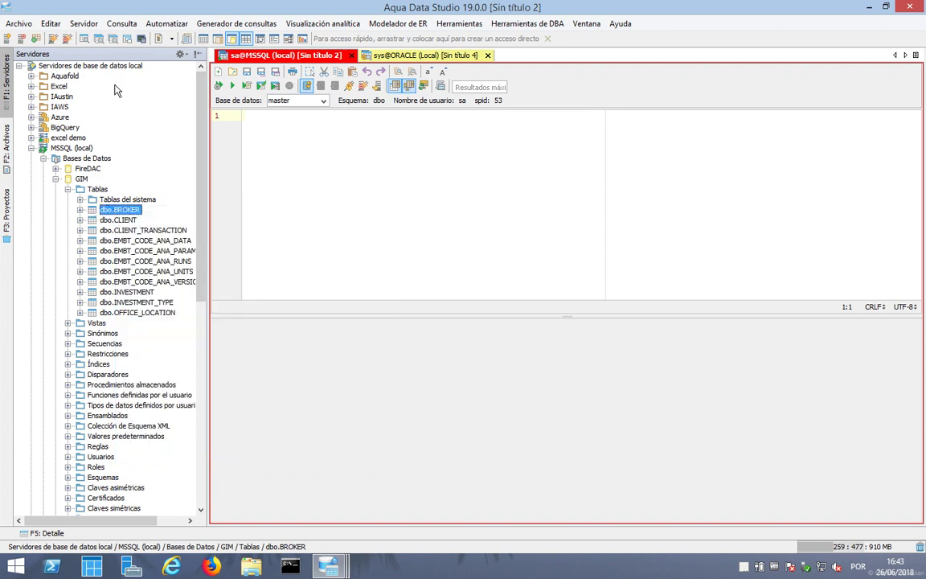
click(121, 23)
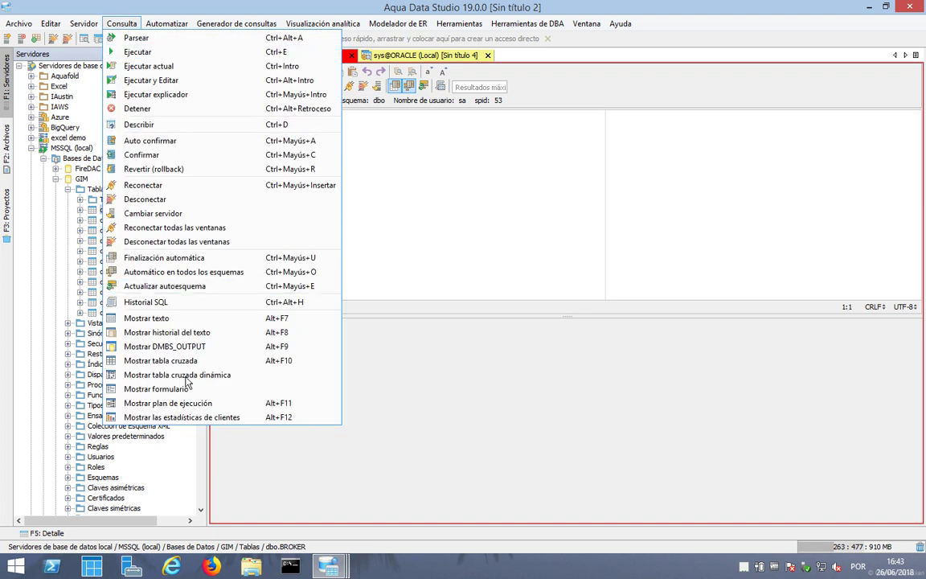
click(426, 165)
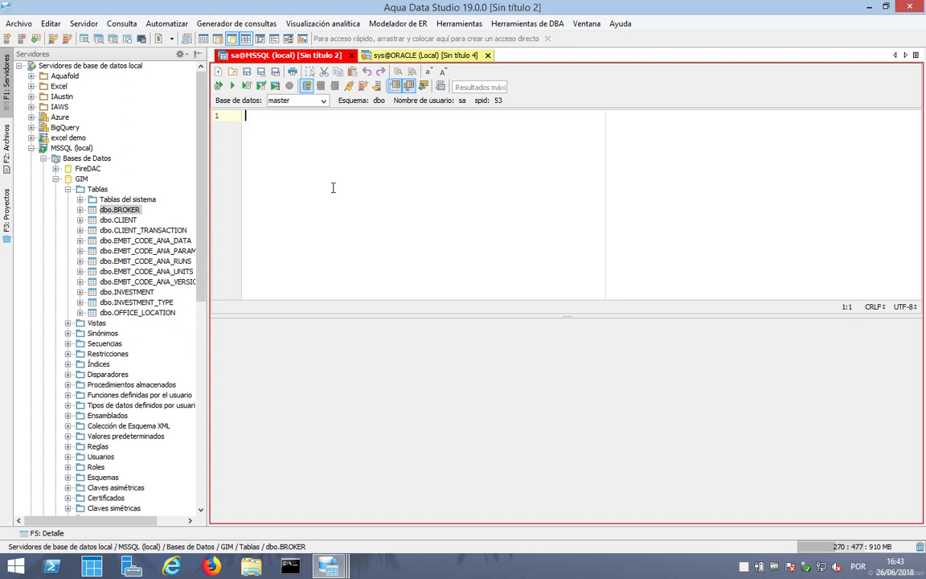
Step: Write the query SELECT * FROM CLIENT against the GIM database and execute it
text(SELECT *)
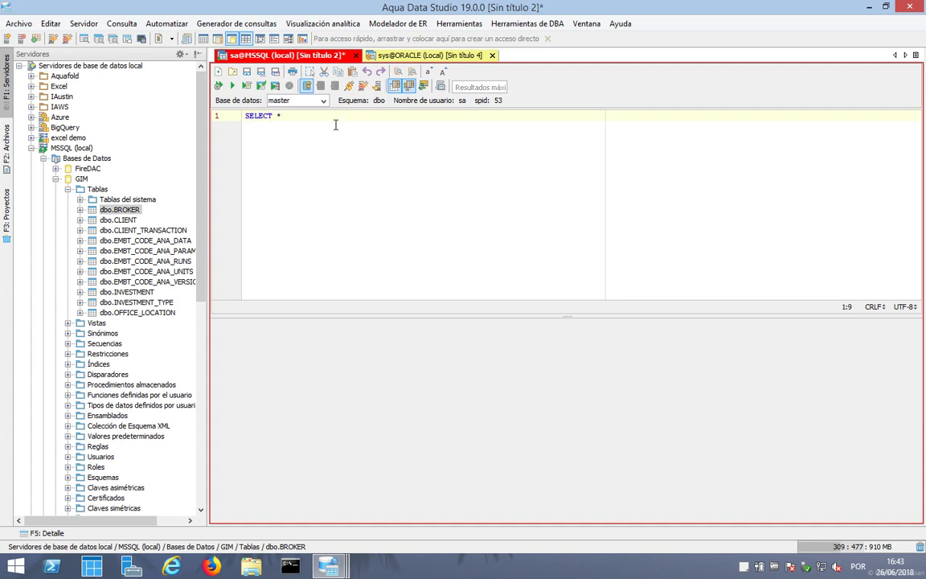
click(323, 101)
click(299, 122)
text(FROM)
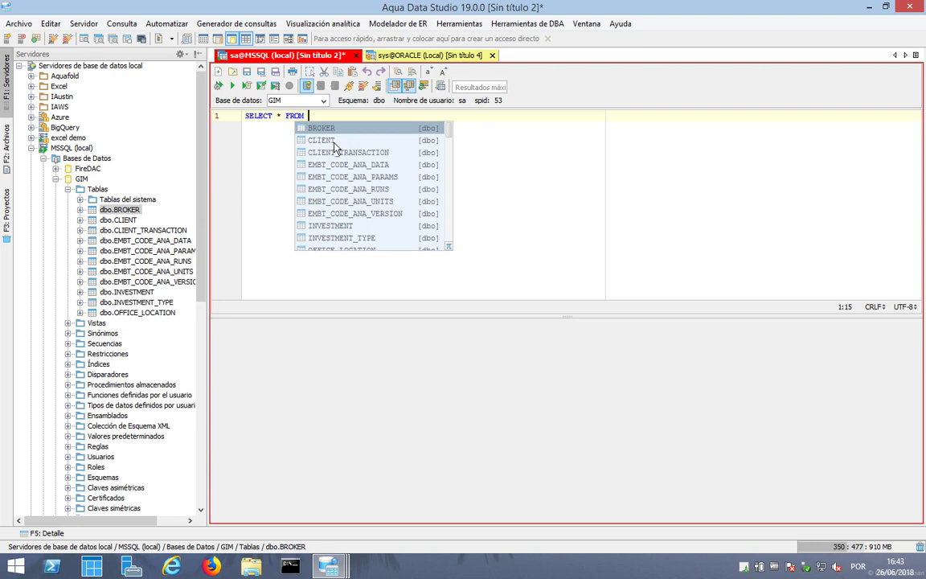
double_click(340, 141)
key(ctrl+e)
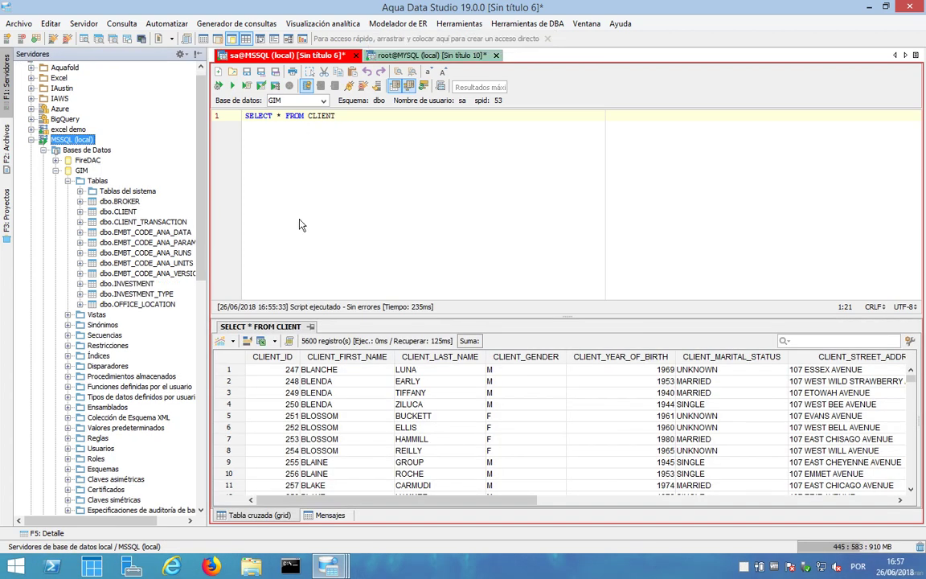
Step: Open the dbo.CLIENT table of the GIM database for modification
click(123, 203)
right_click(125, 205)
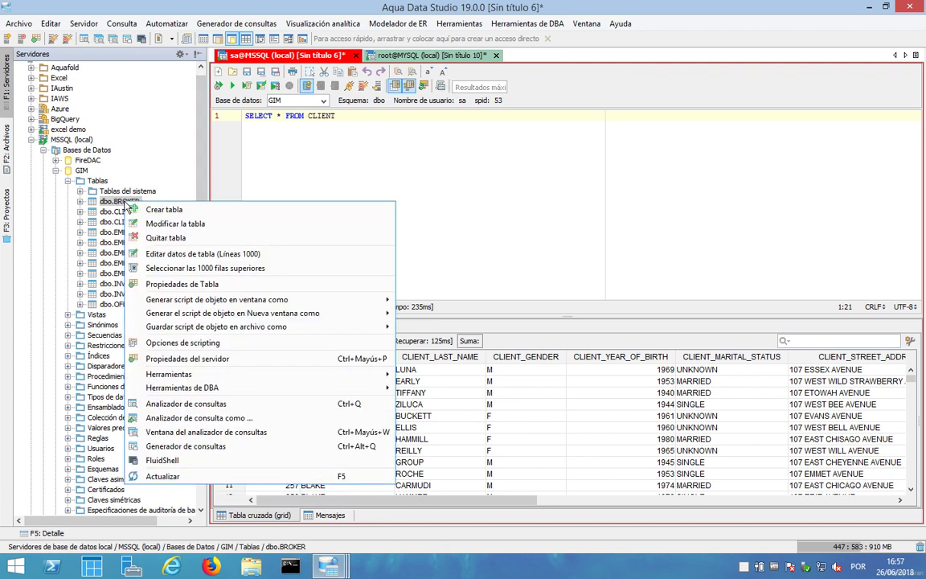
click(114, 212)
right_click(114, 213)
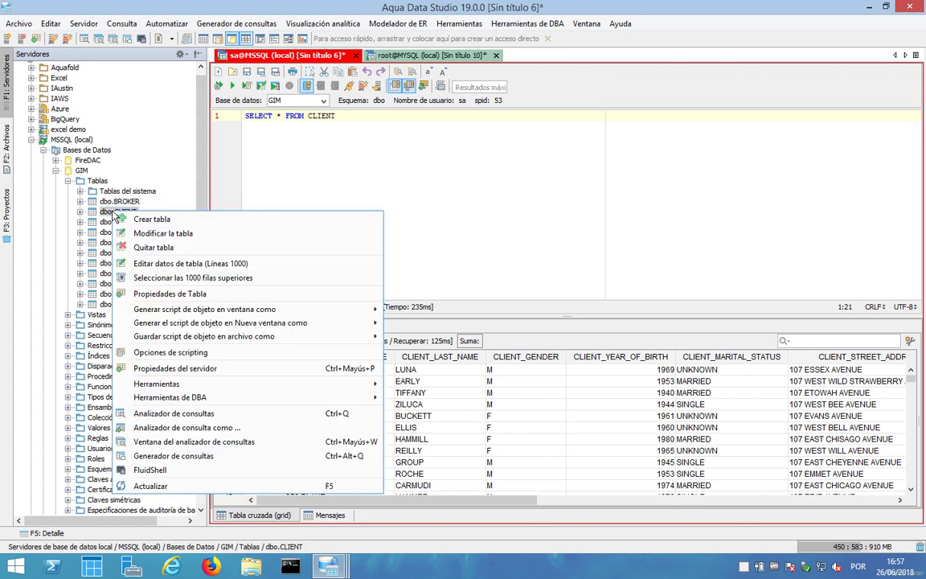
click(161, 233)
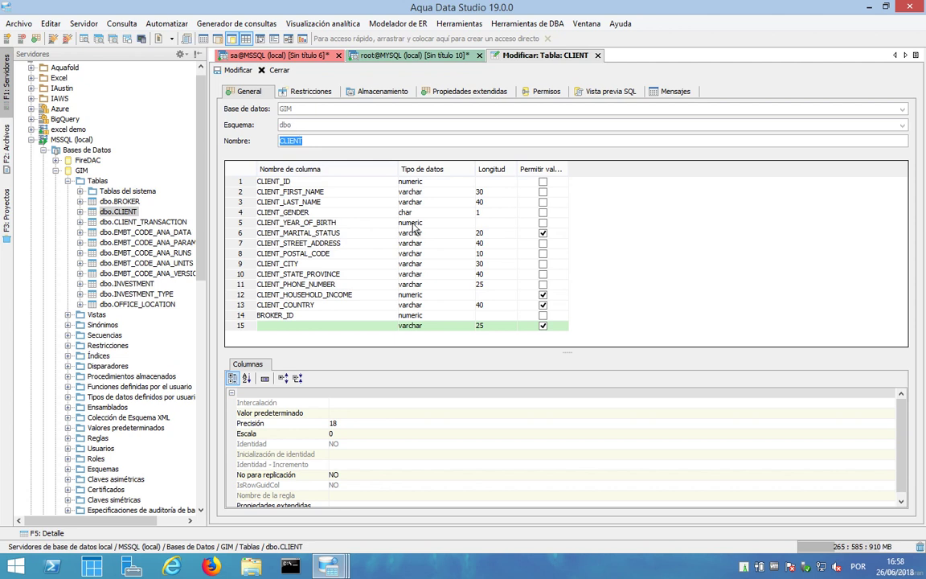
Step: Review the CLIENT table's constraints, storage and extended properties, and return to its general column definitions
click(314, 92)
click(376, 93)
click(438, 93)
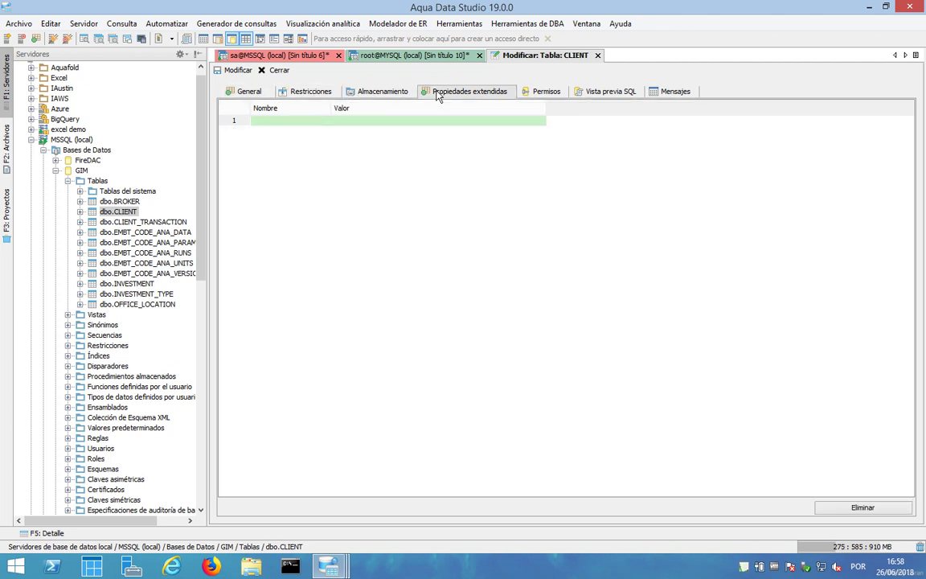
click(228, 90)
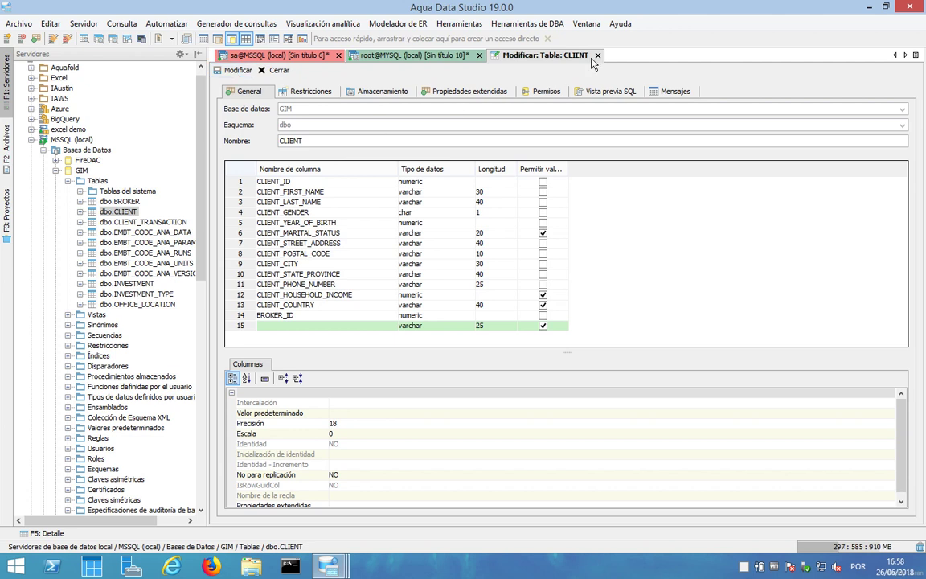
Step: Close the CLIENT table editor and execute the query select * from broker in the MySQL query analyzer
middle_click(535, 54)
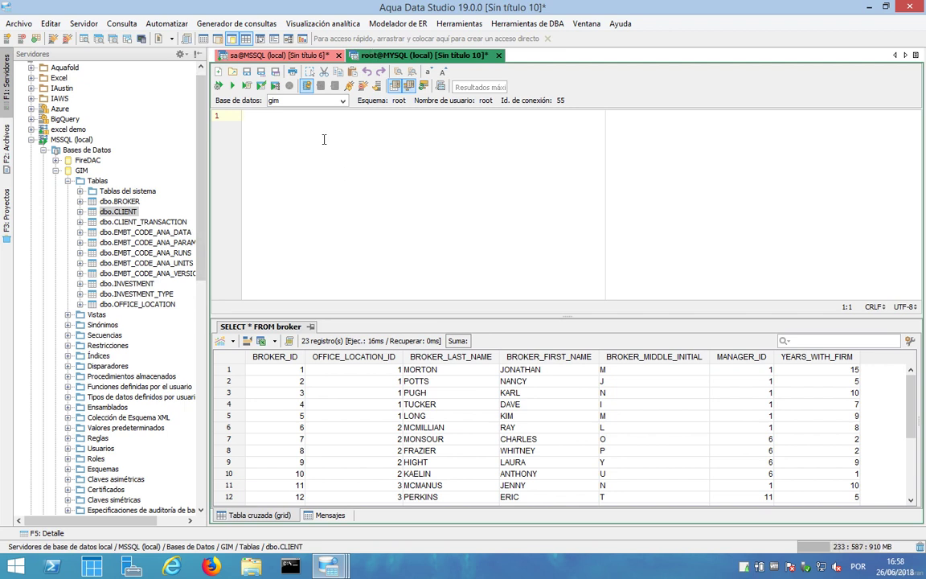
text(SEL)
text(lect )
text(* from)
double_click(308, 125)
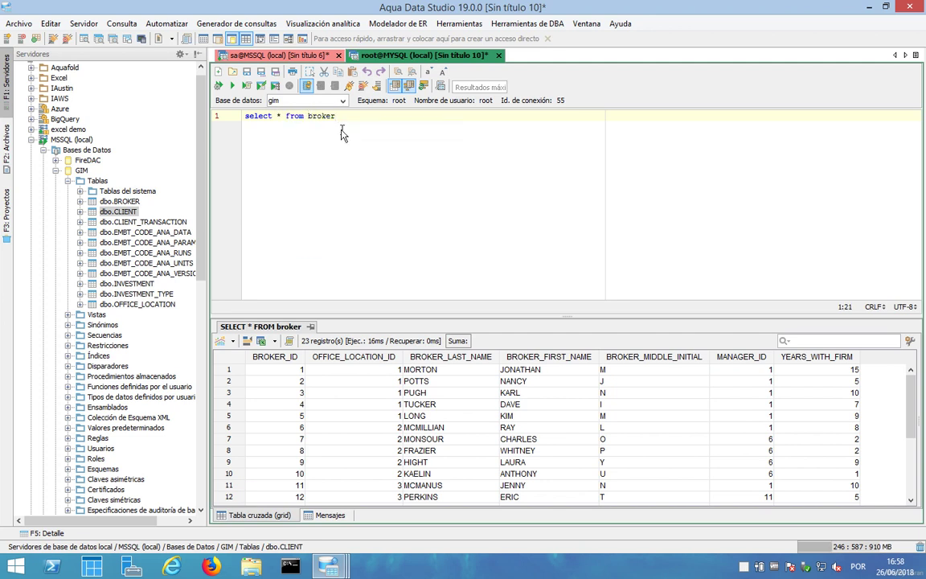
key(ctrl+e)
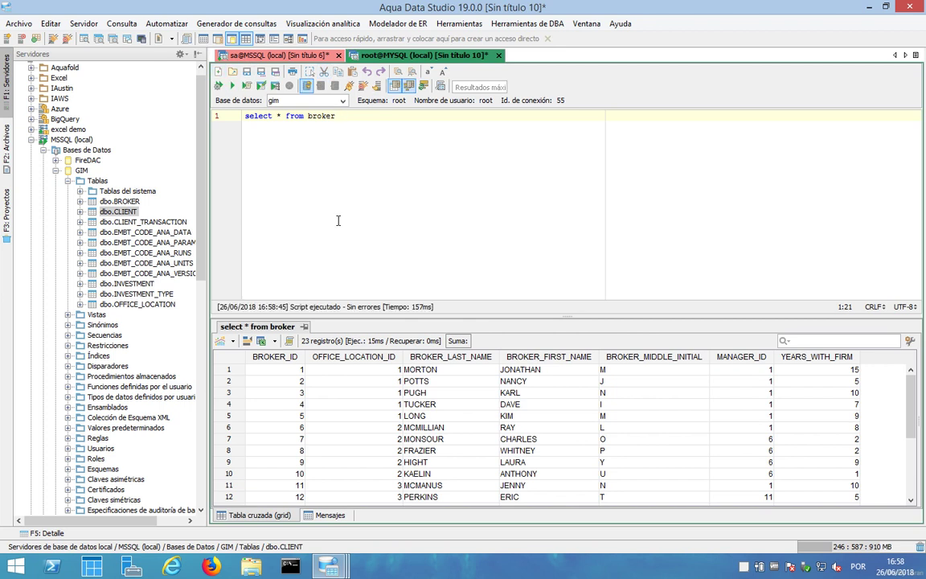
Step: Generate a SELECT (*) script for the MySQL gim database's client table in the current query window, below the broker query
key(Return)
key(Return)
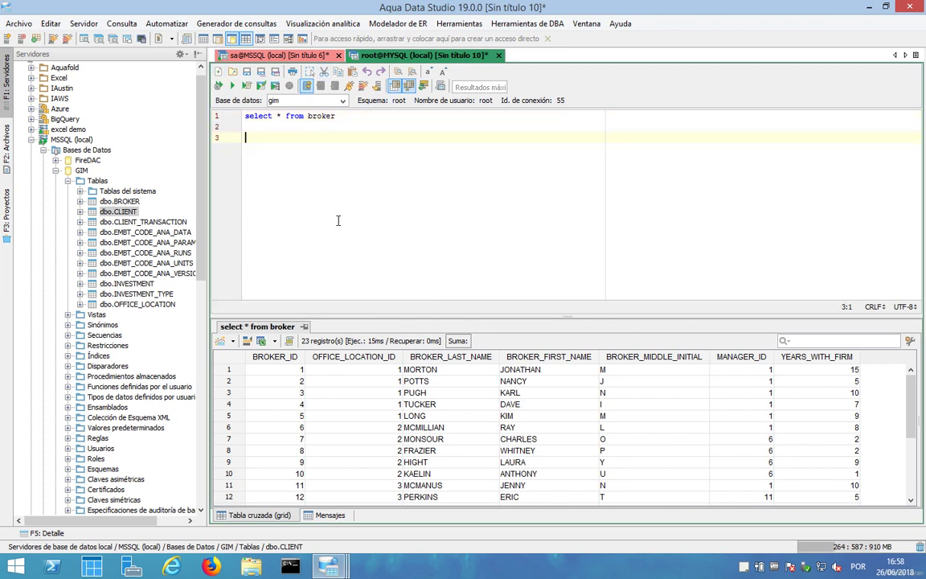
click(43, 150)
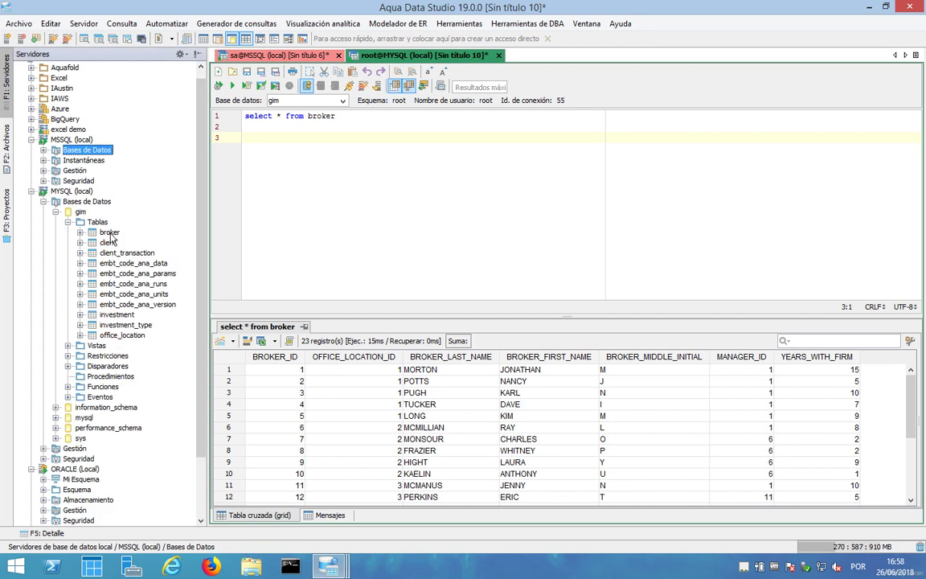
click(108, 243)
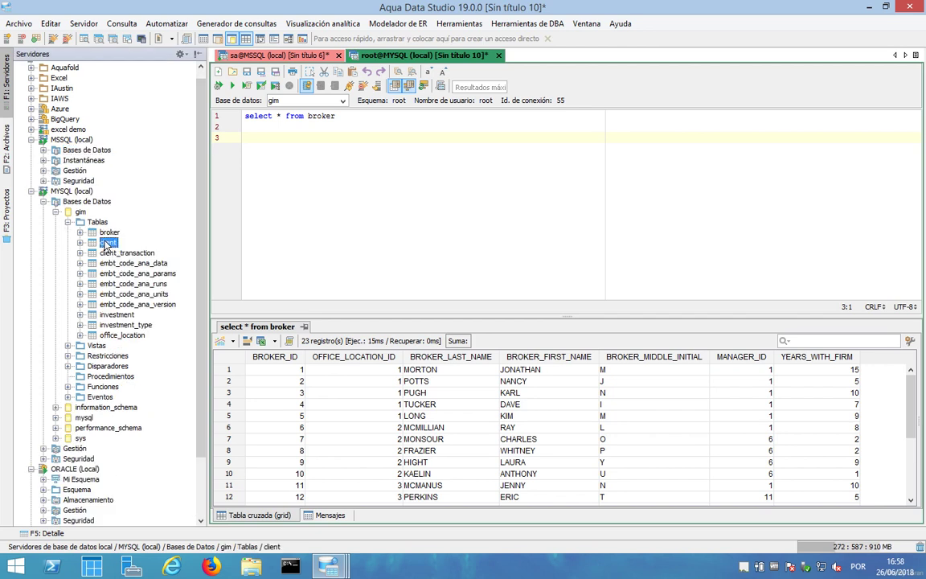
right_click(108, 243)
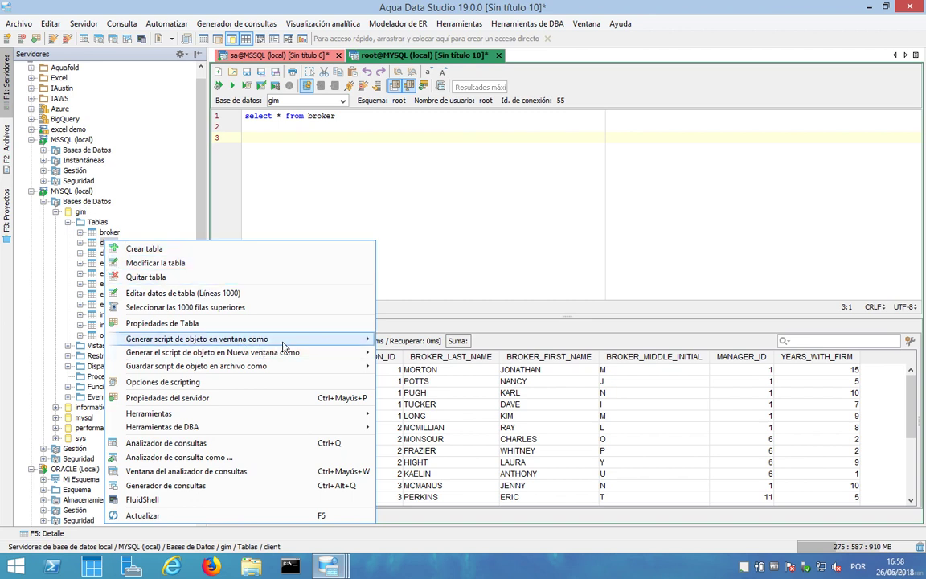
mouse_move(283, 342)
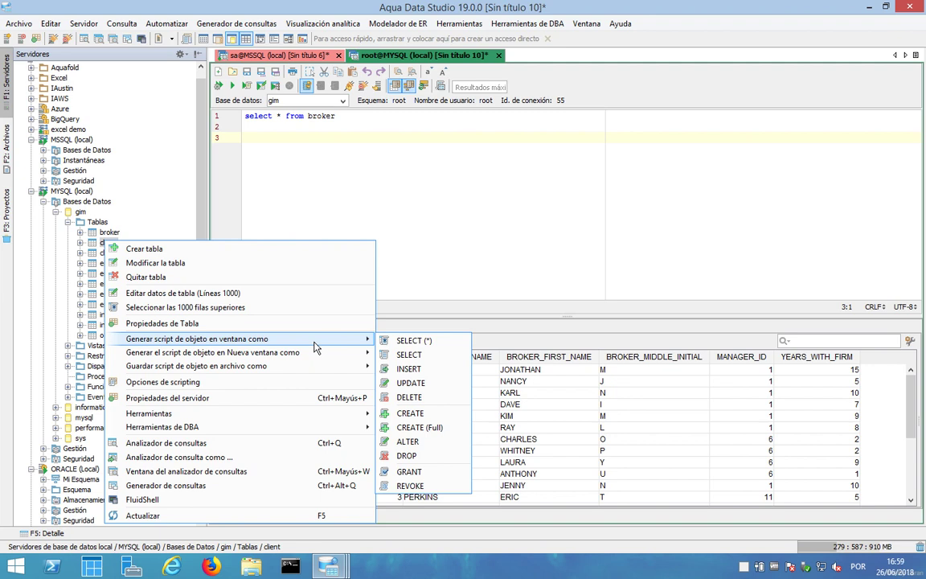
mouse_move(318, 358)
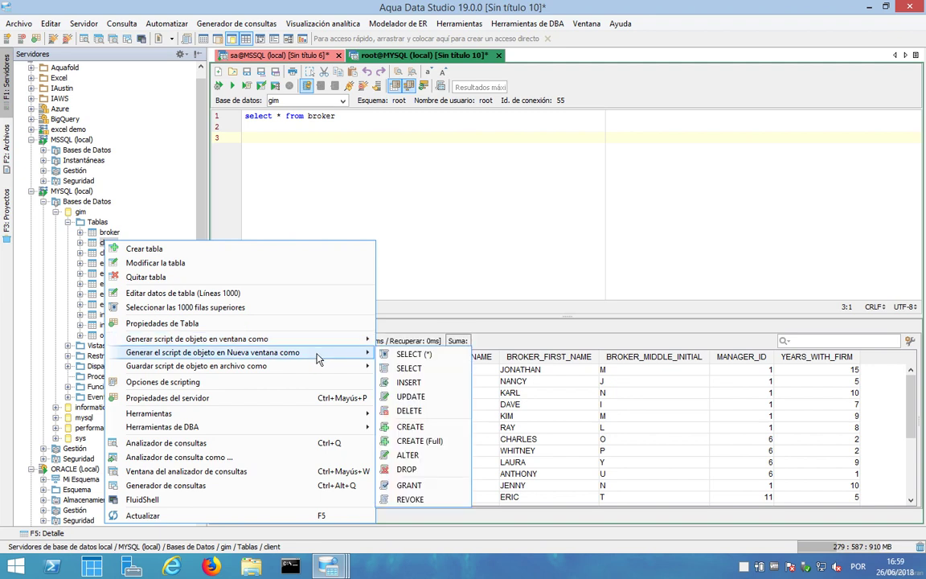
mouse_move(321, 339)
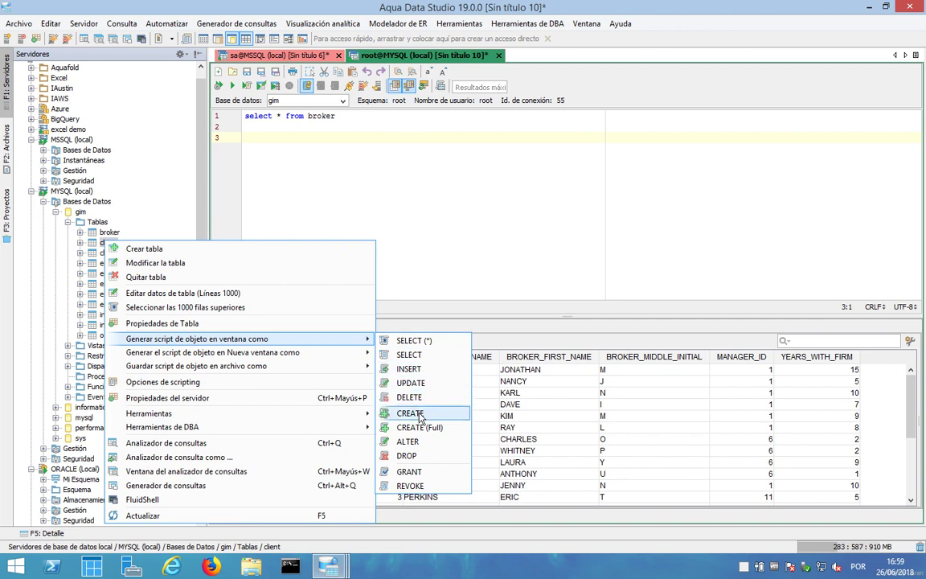
click(414, 341)
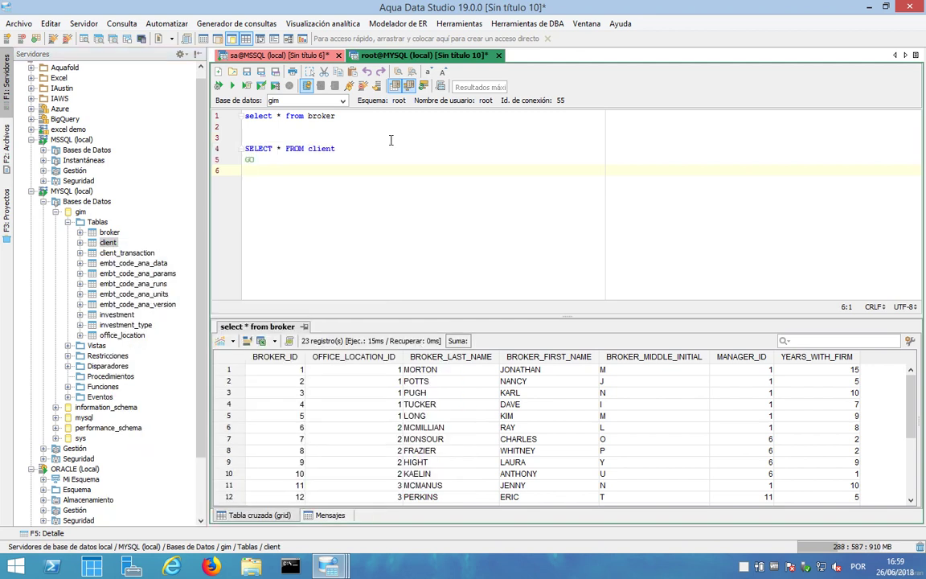
Step: Terminate the broker query with GO on line 2 and execute the whole script with both statements
click(231, 86)
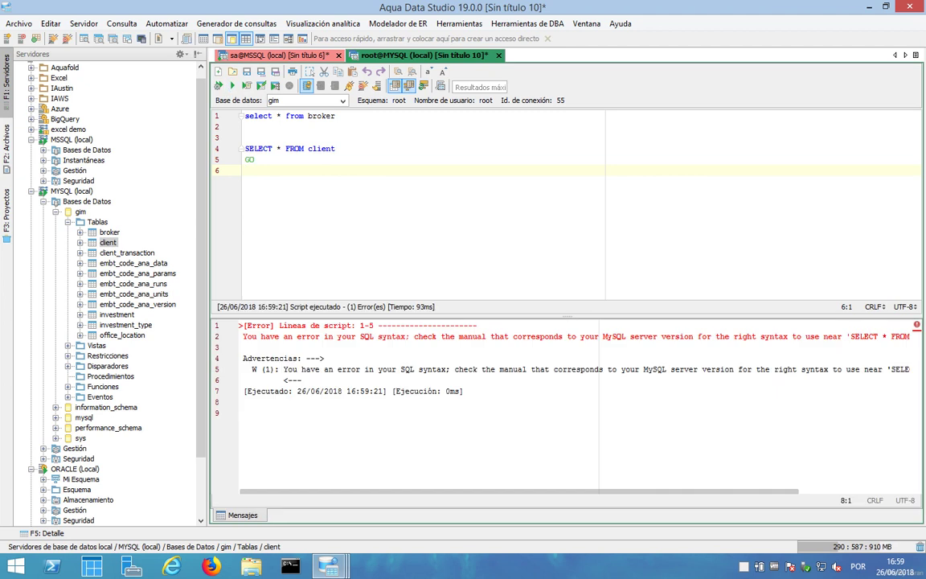
click(253, 126)
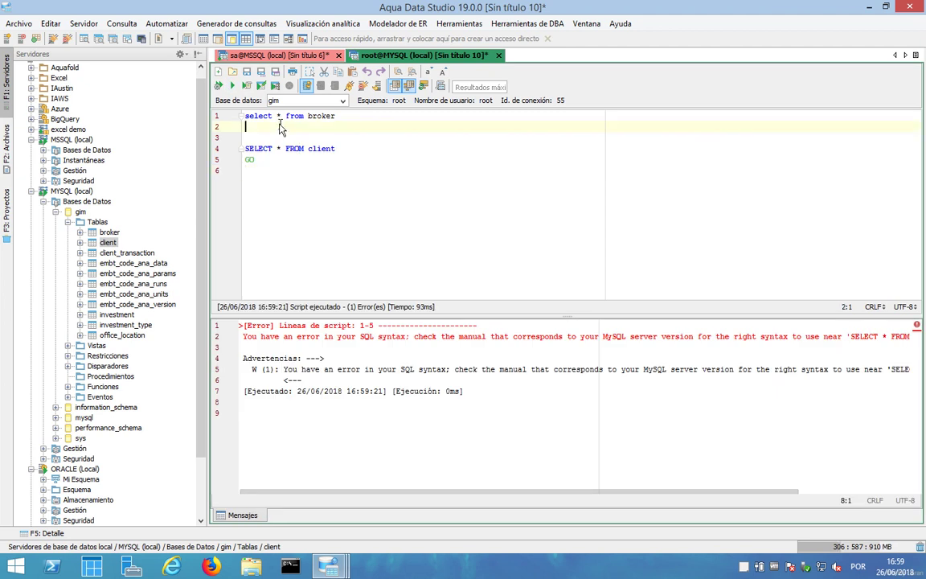
text(GO)
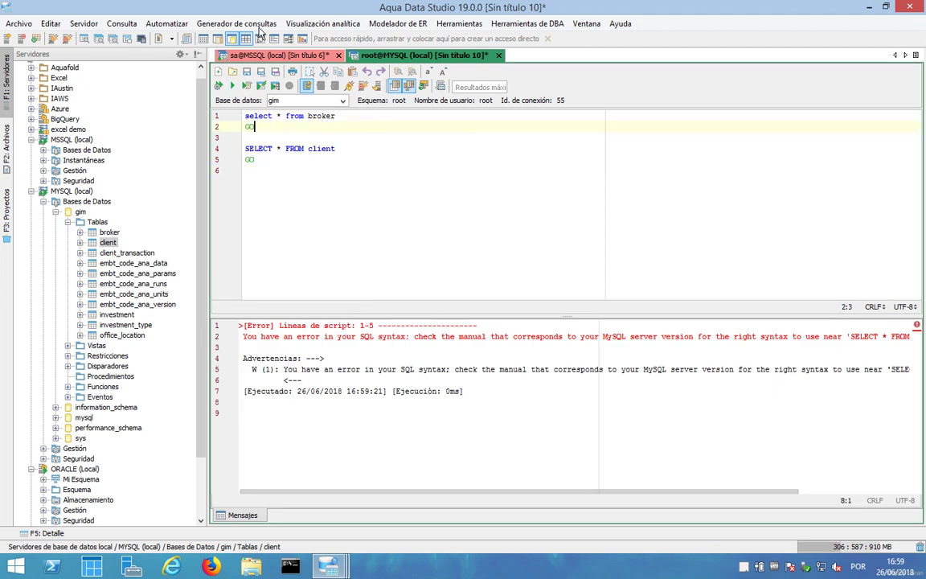
click(218, 86)
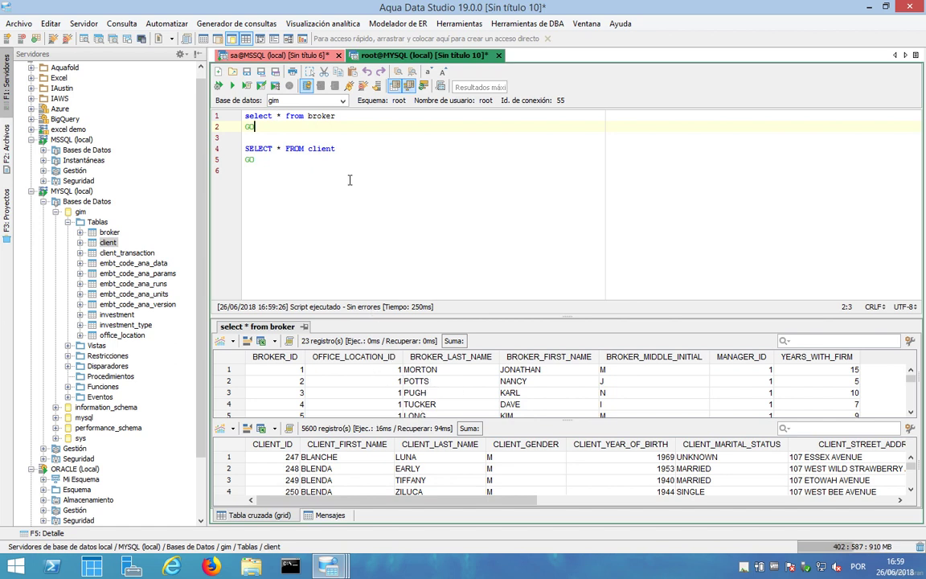
Step: Compare executing the full script with executing only the current statement, for the client query and for the broker query
click(323, 150)
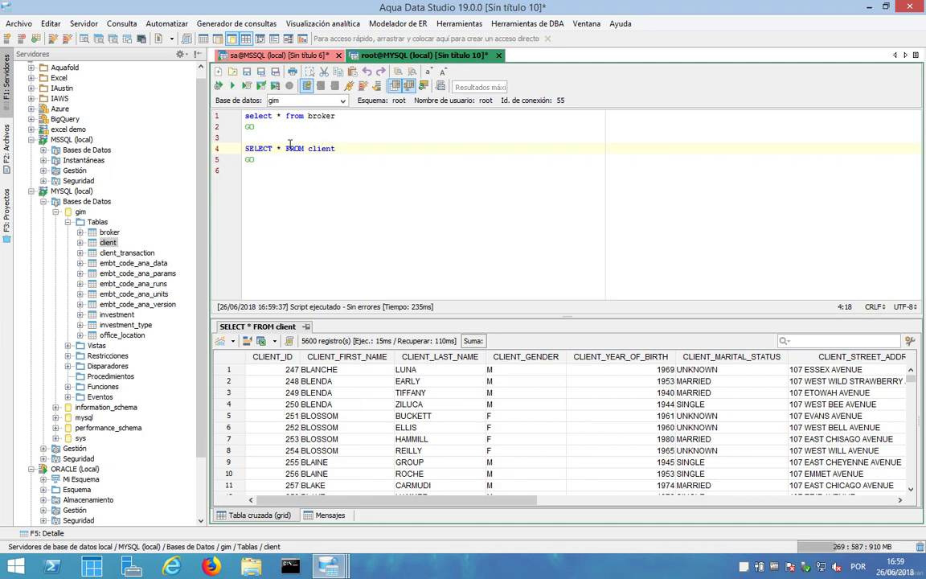
click(232, 86)
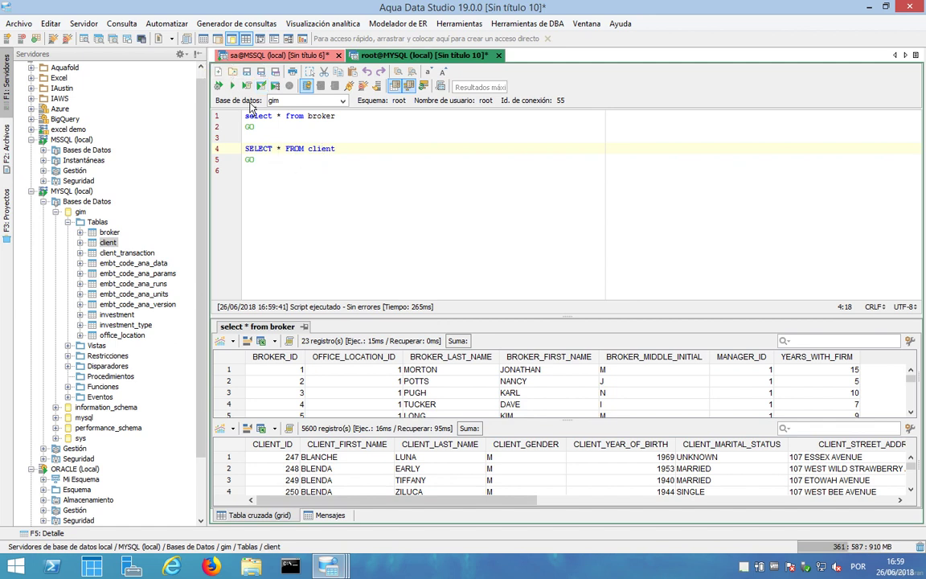
click(247, 86)
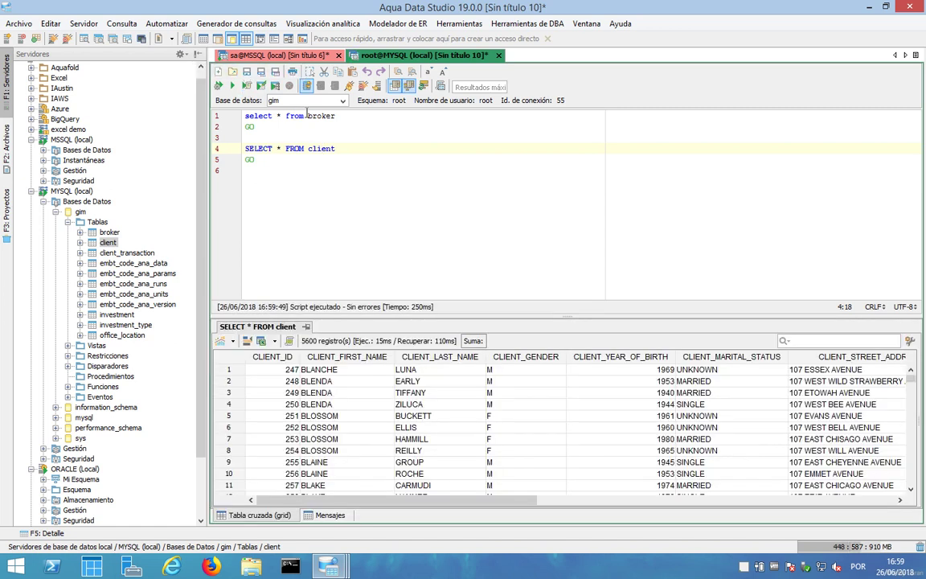
click(246, 86)
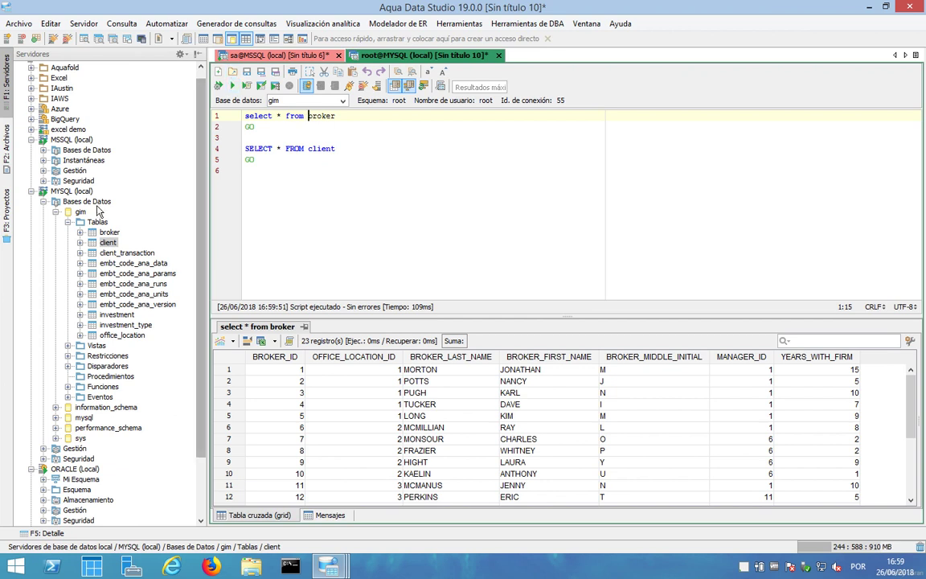
Step: Open a new query analyzer on MSSQL (local), load demo1@MSSQL (local).sql and execute it
click(80, 140)
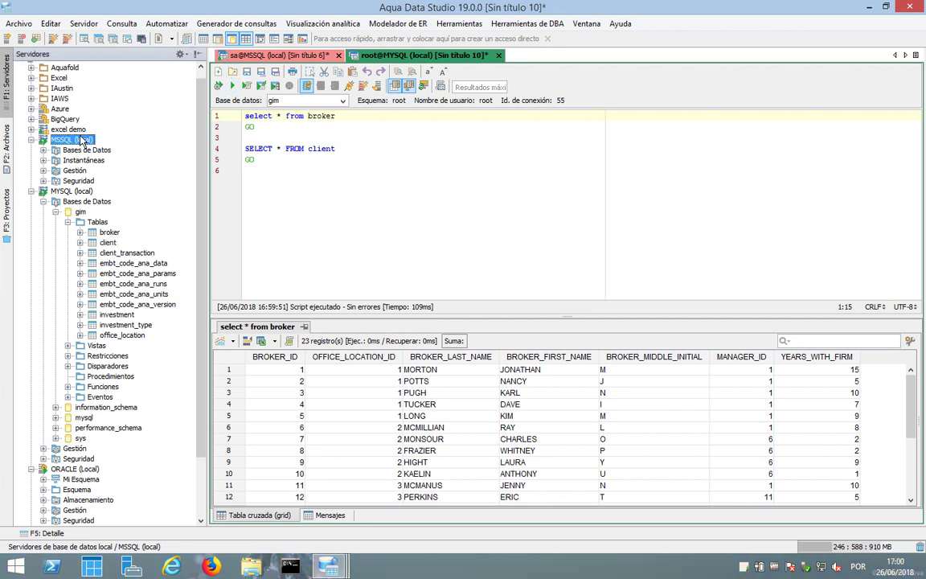
right_click(81, 139)
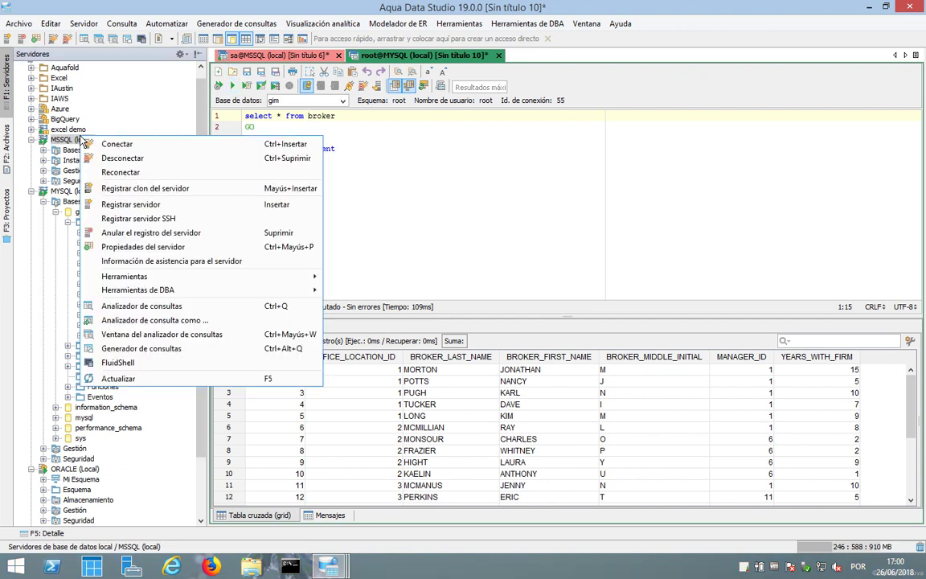
click(173, 308)
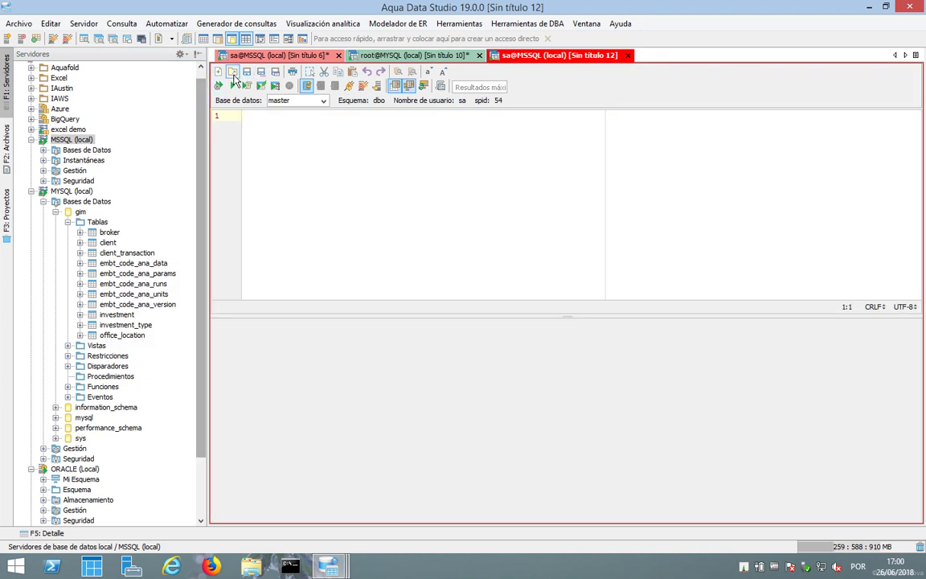
click(233, 74)
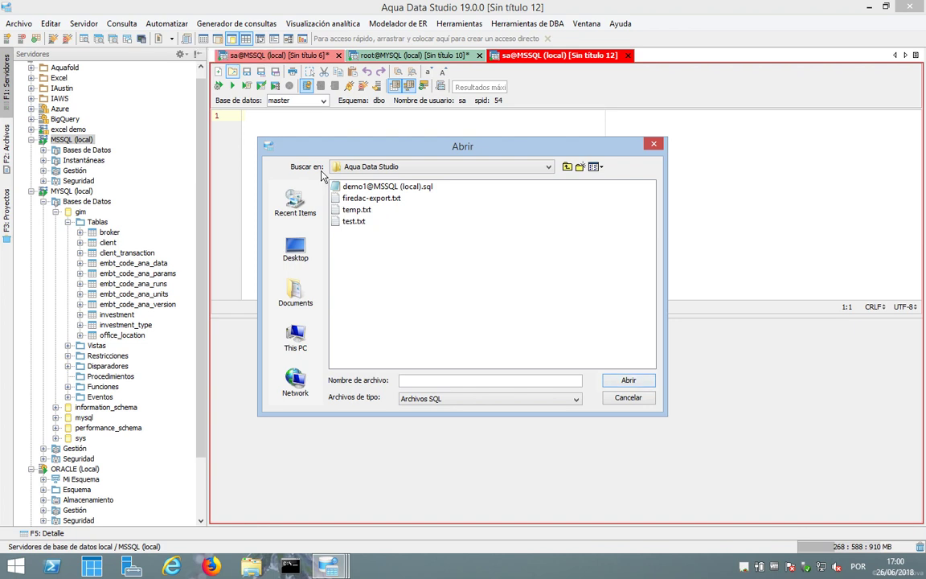
double_click(393, 187)
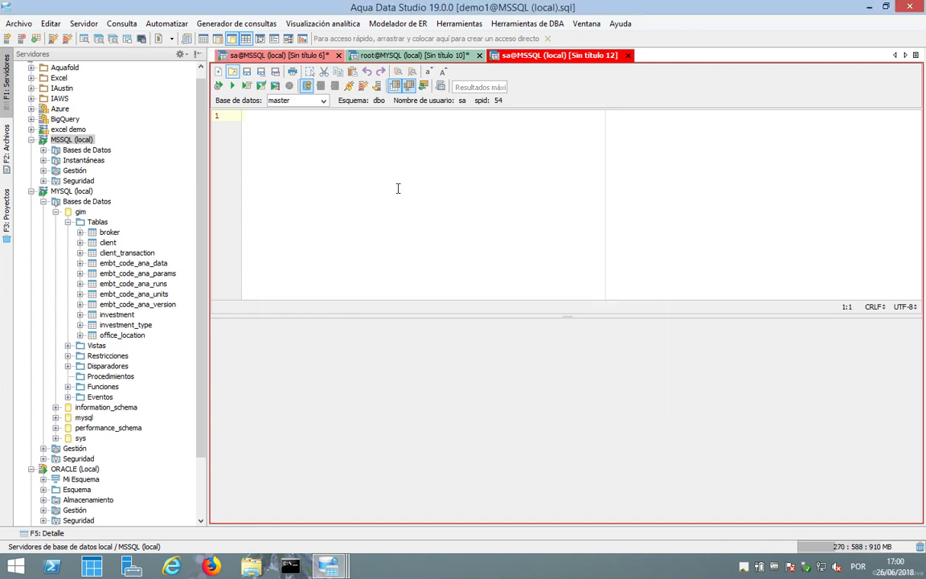
click(217, 86)
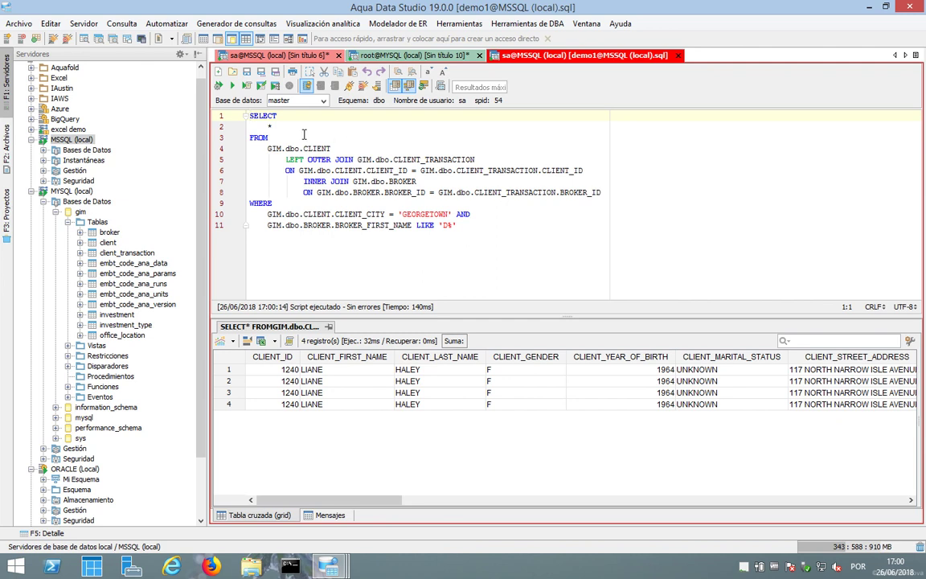
Step: Parse the demo1 script without executing it and look at the matching Parsear command for queries
click(220, 85)
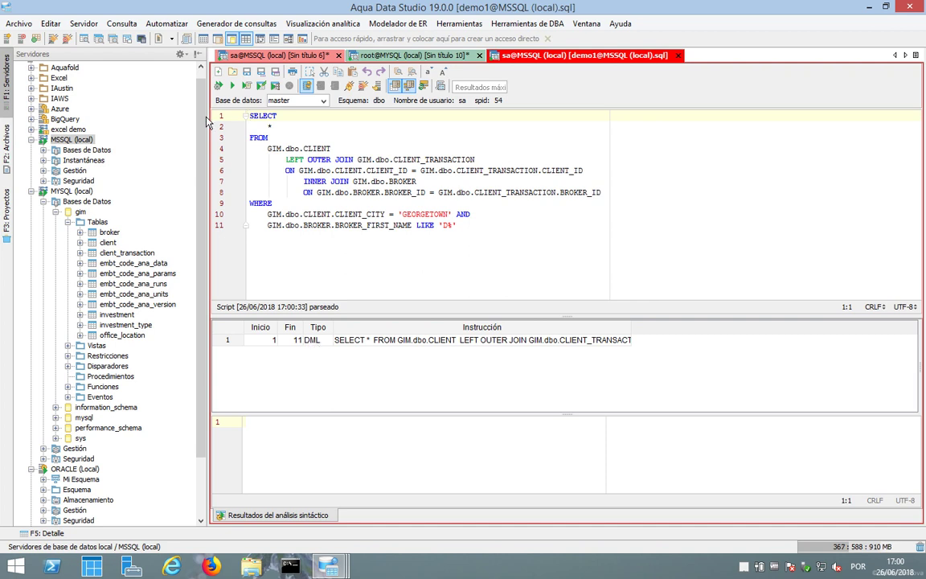
click(122, 23)
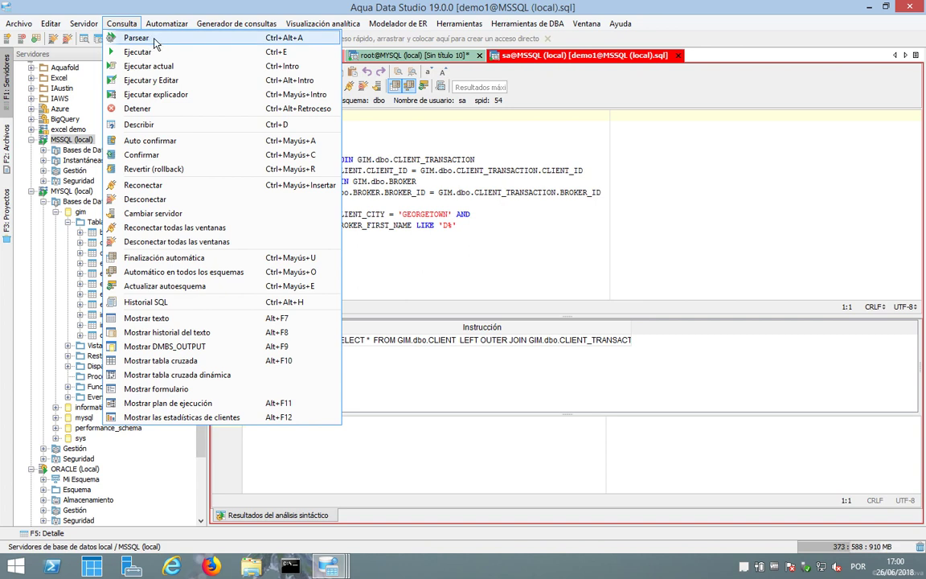
click(155, 43)
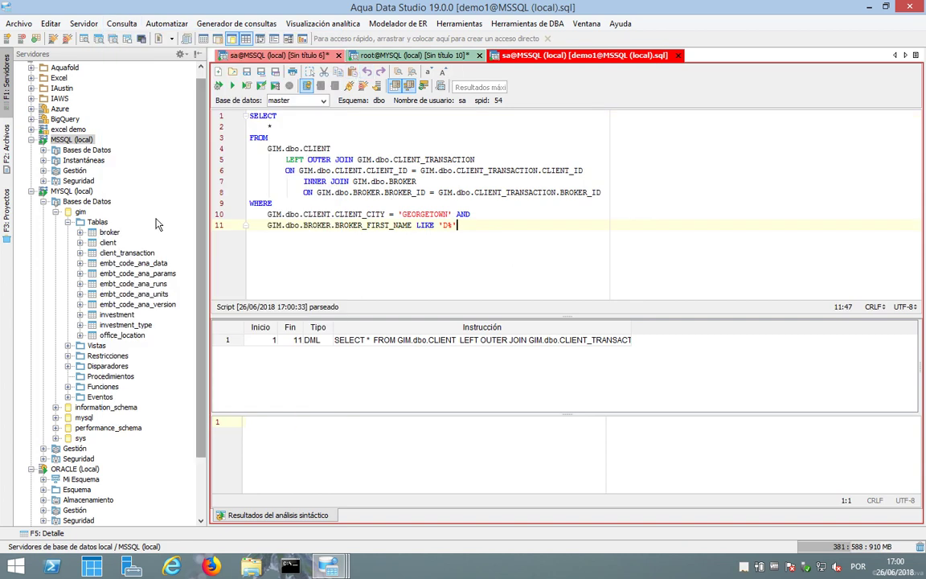
Step: Load firedac-export.txt into another new query analyzer on MSSQL (local)
right_click(81, 139)
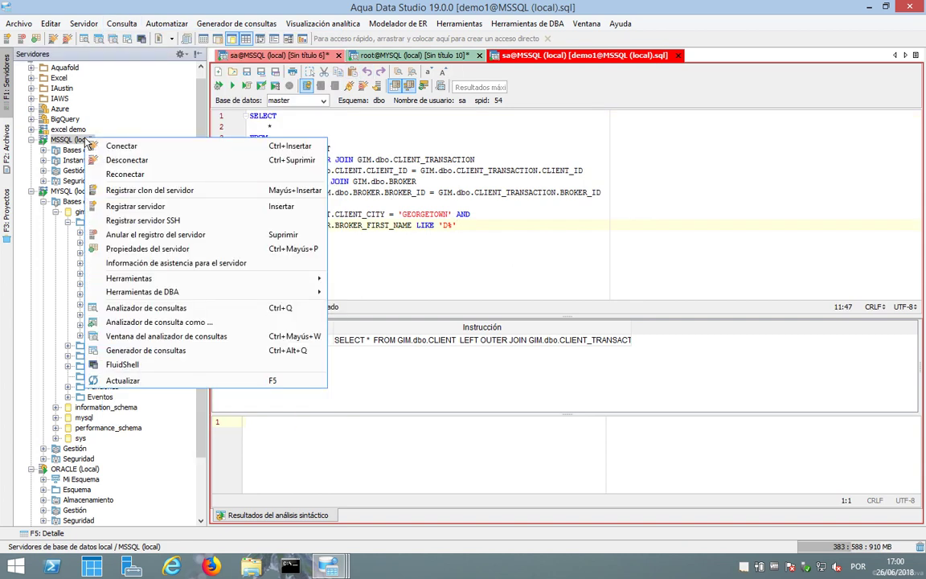
click(145, 308)
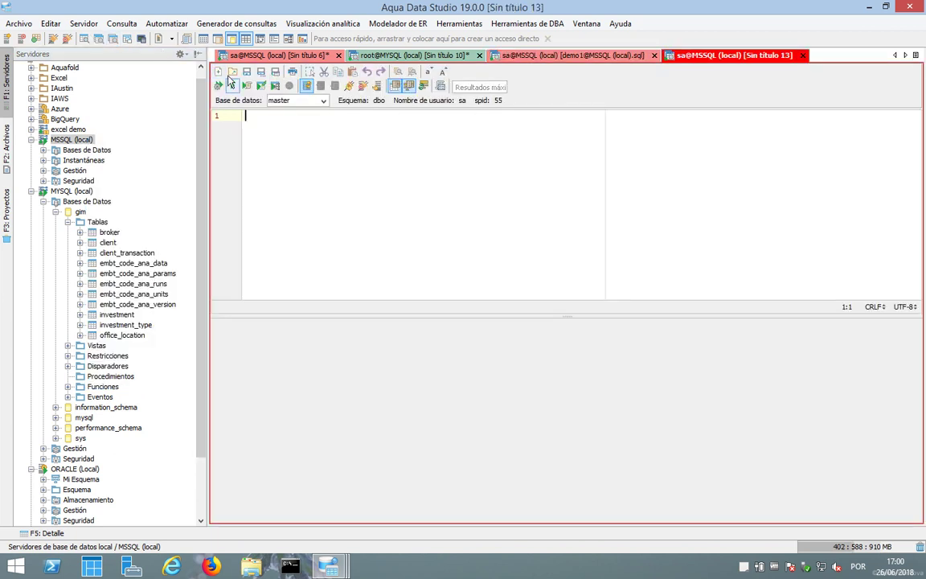
click(232, 74)
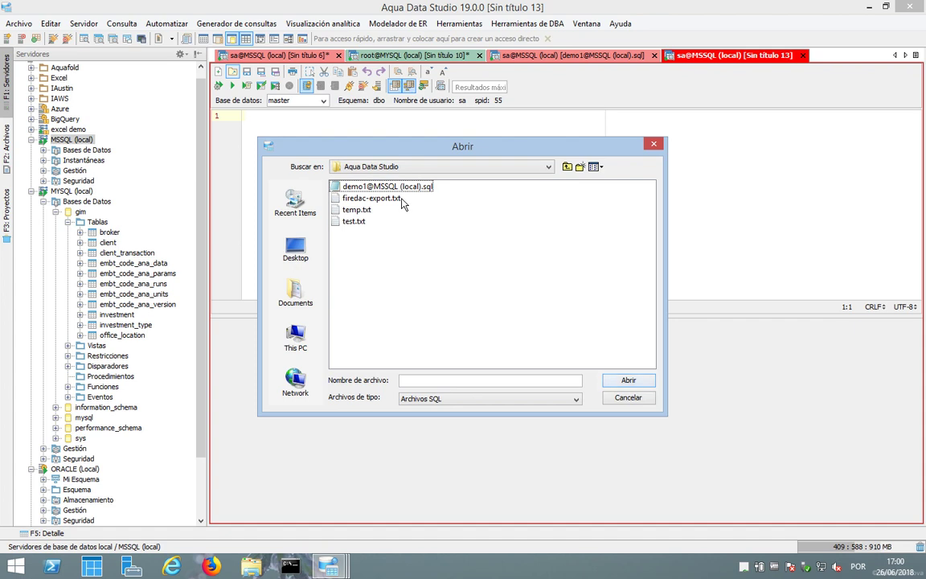
double_click(388, 199)
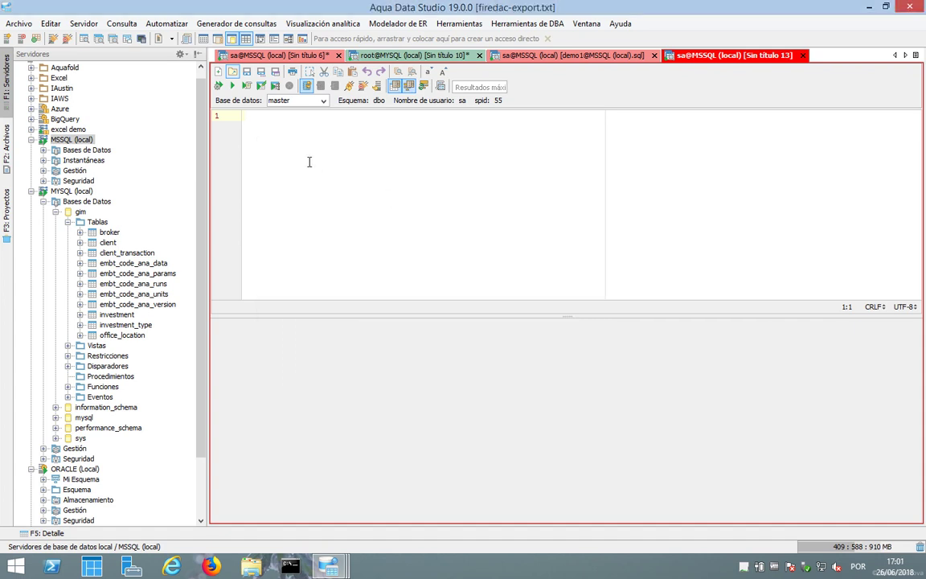
Step: Parse the firedac-export.txt script and browse the parsed statements, inspecting the DROP INDEX statement for IFK_InvoiceCustomerId
click(218, 86)
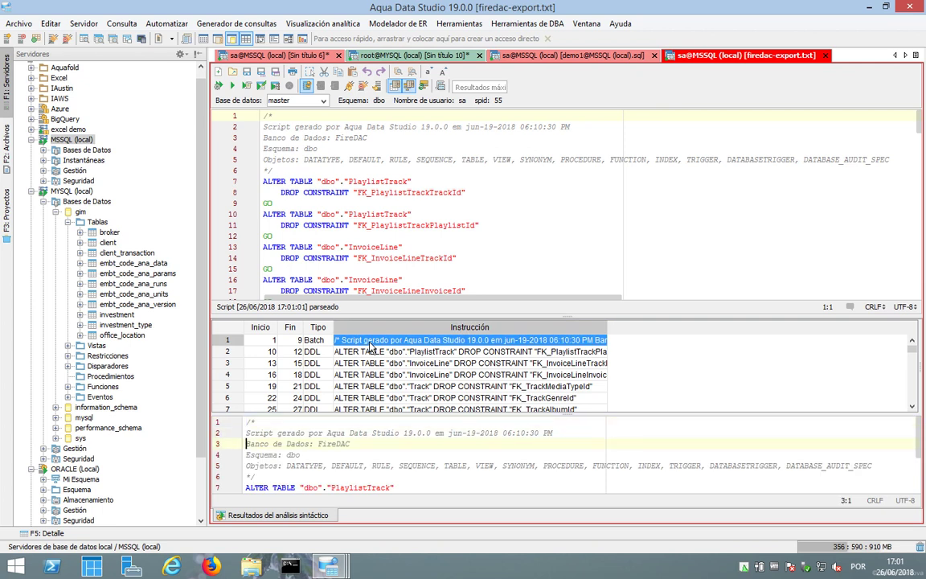
click(359, 364)
scroll(360, 368, down, 5)
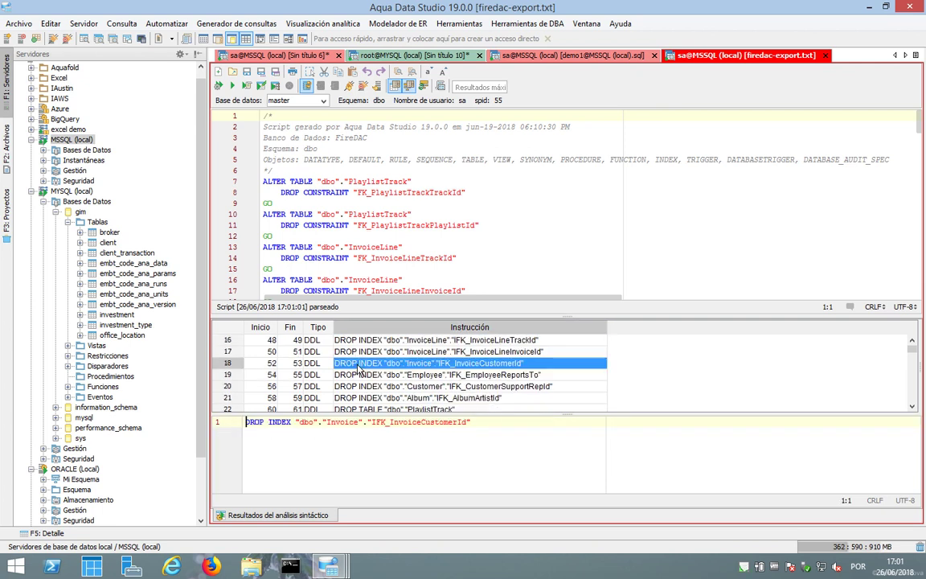
scroll(359, 368, down, 8)
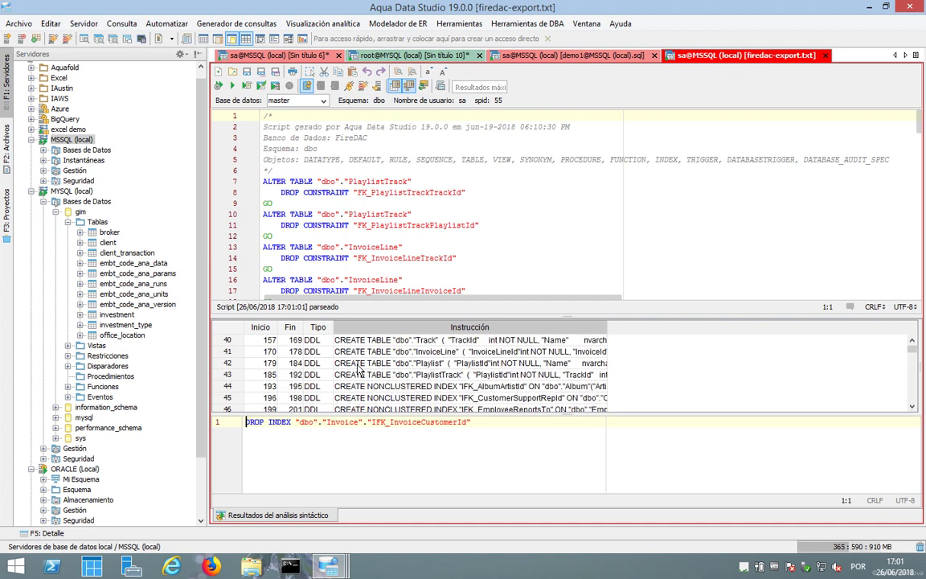
Step: Browse the parsed statements of firedac-export.txt, inspecting the CREATE NONCLUSTERED INDEX statement for IFK_InvoiceLineInvoiceId and several INSERT INTO Album statements
scroll(359, 368, down, 2)
click(359, 364)
scroll(359, 368, down, 11)
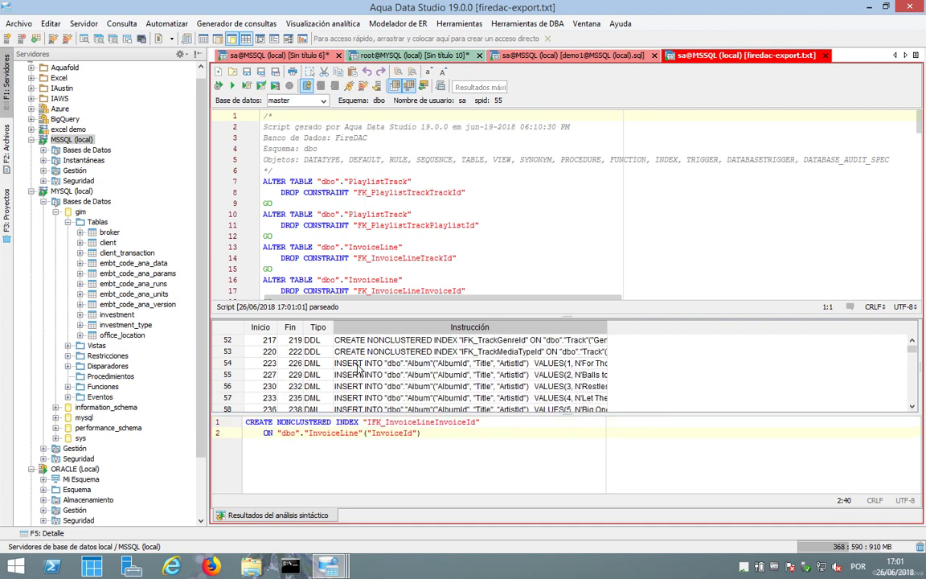
click(359, 364)
scroll(359, 368, down, 11)
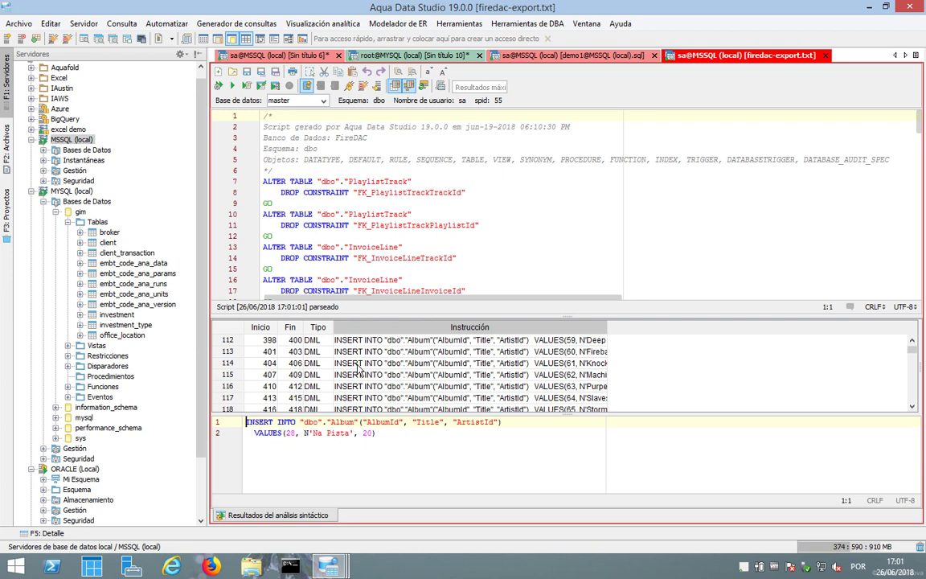
click(359, 364)
scroll(359, 368, down, 9)
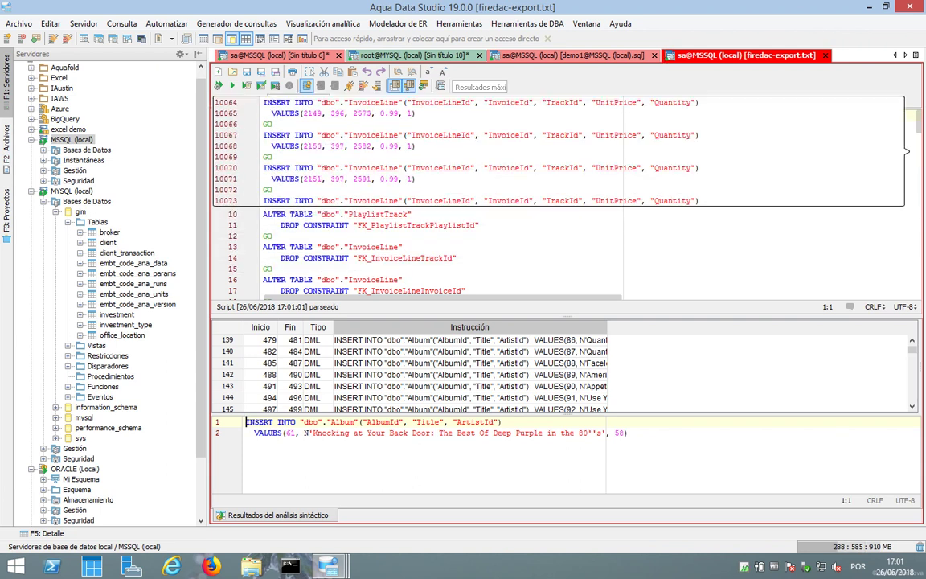
click(353, 246)
Step: Return to the demo1@MSSQL (local).sql query and execute it
click(485, 54)
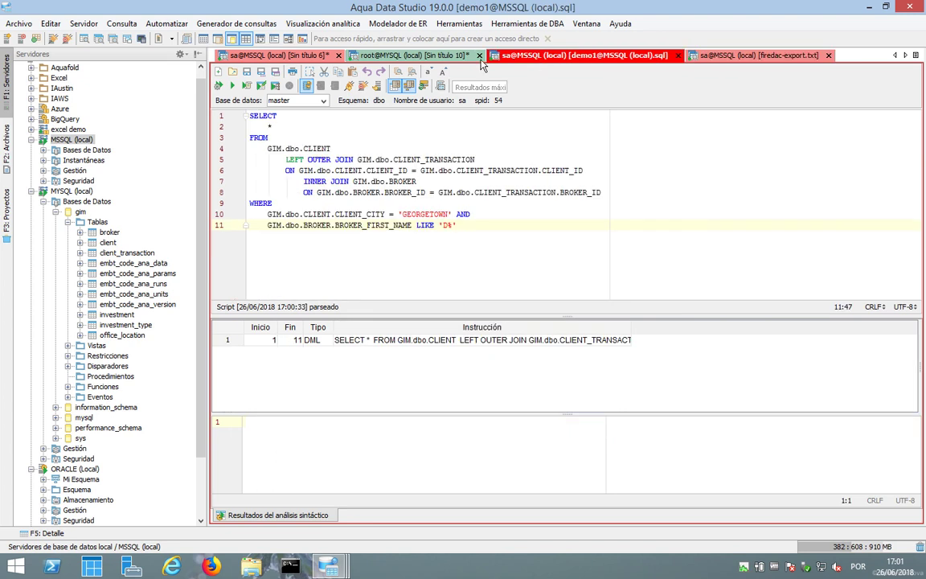
click(218, 85)
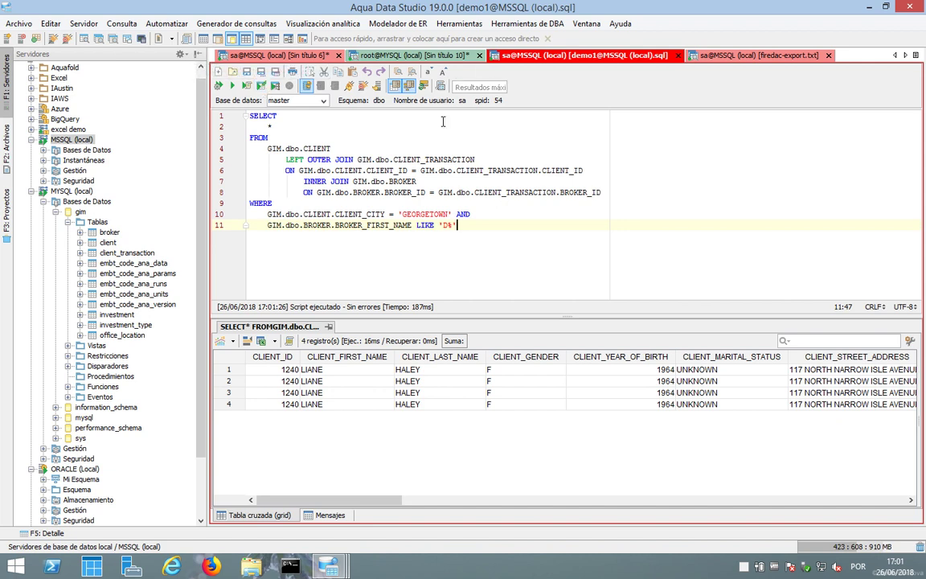
Step: Execute the select * from broker statement in the MYSQL (local) query with its results opened for editing
click(426, 60)
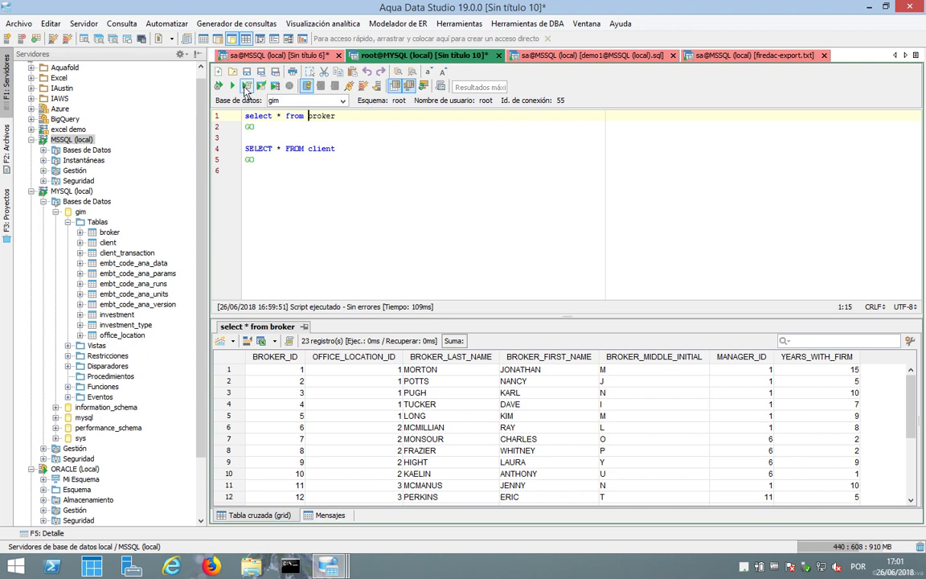
click(263, 85)
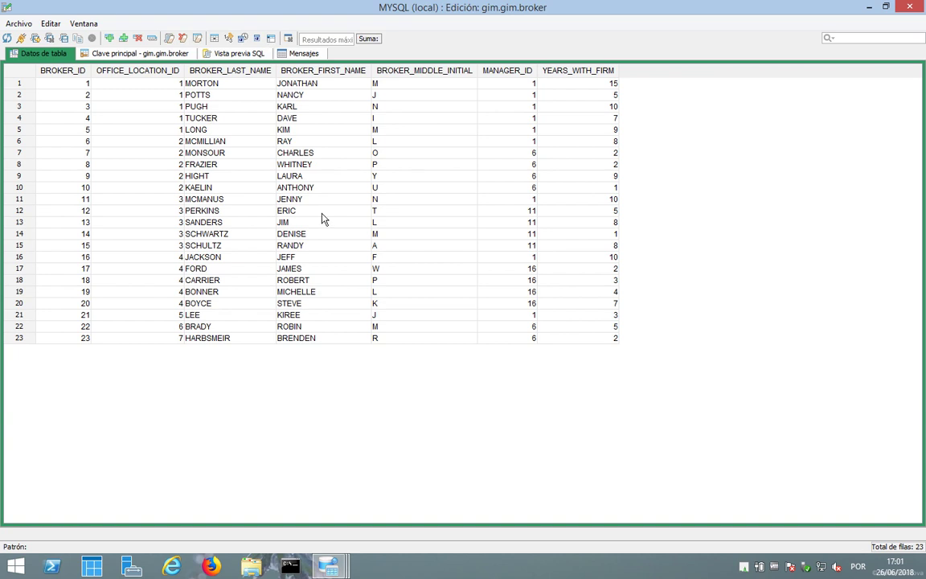
Step: Insert a space and 123 after the first letter of BROKER_LAST_NAME in row 1 of the broker data
click(230, 96)
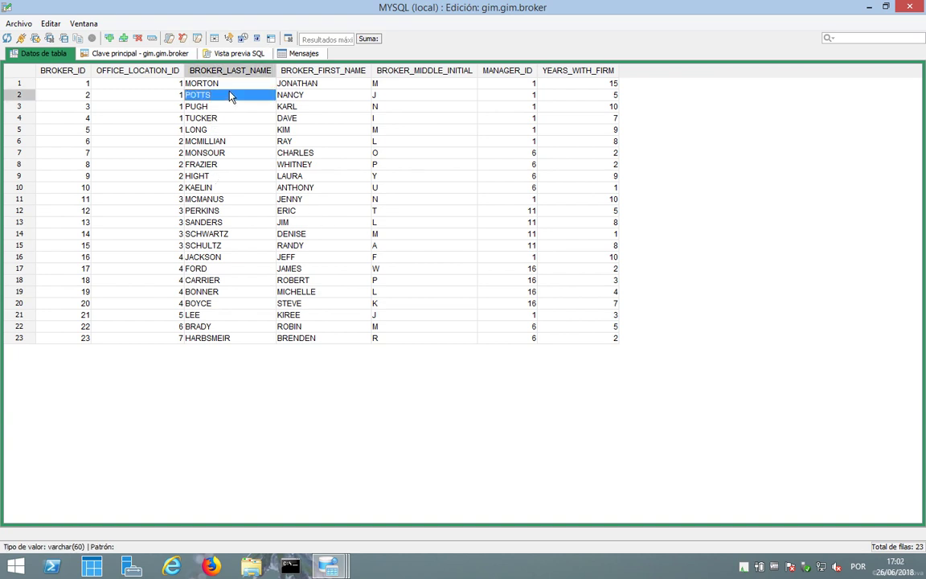
double_click(229, 85)
key(Home)
key(Right)
text(123)
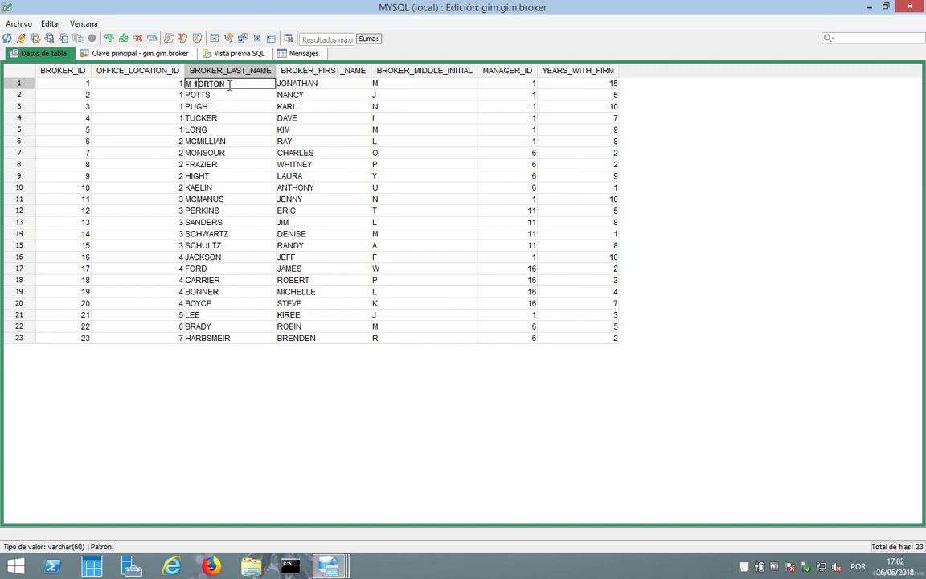
key(Return)
Step: Replace BROKER_LAST_NAME in row 3 with a space followed by 456
click(227, 105)
click(228, 104)
key(Delete)
text(456)
key(Return)
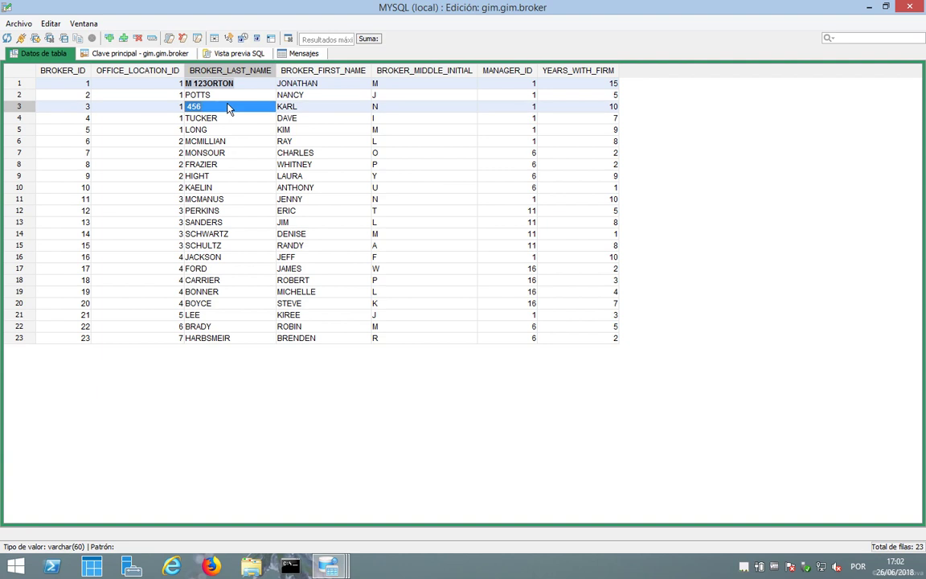
Step: Mark row 6 of the broker data for deletion
click(201, 140)
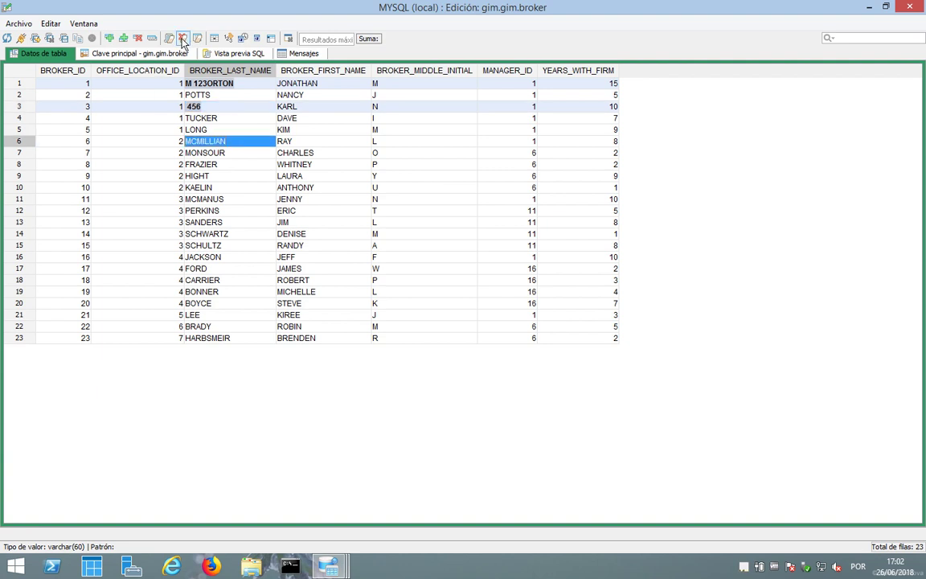
click(138, 39)
click(209, 175)
click(229, 210)
click(217, 106)
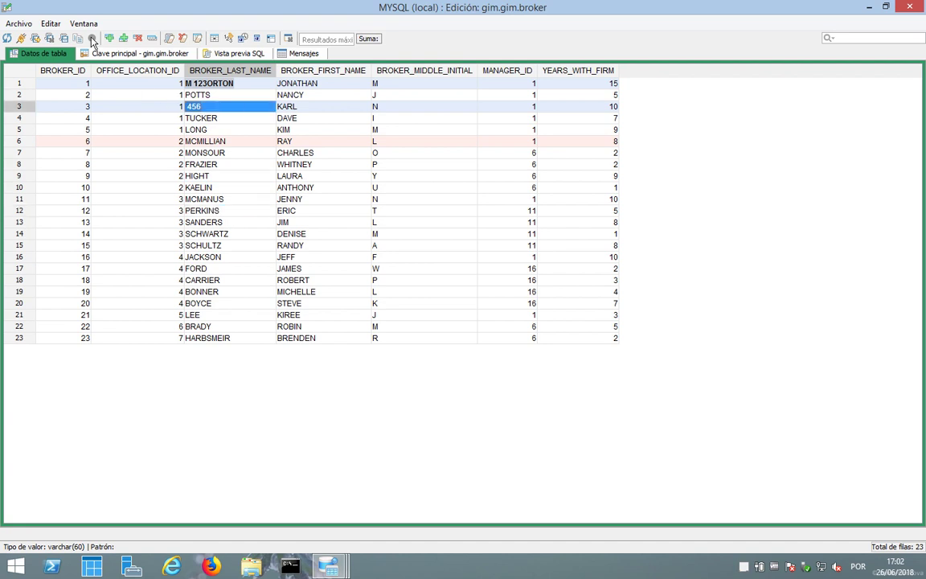
Step: Preview the SQL generated for the pending broker changes and inspect the DELETE and UPDATE statements individually
click(241, 57)
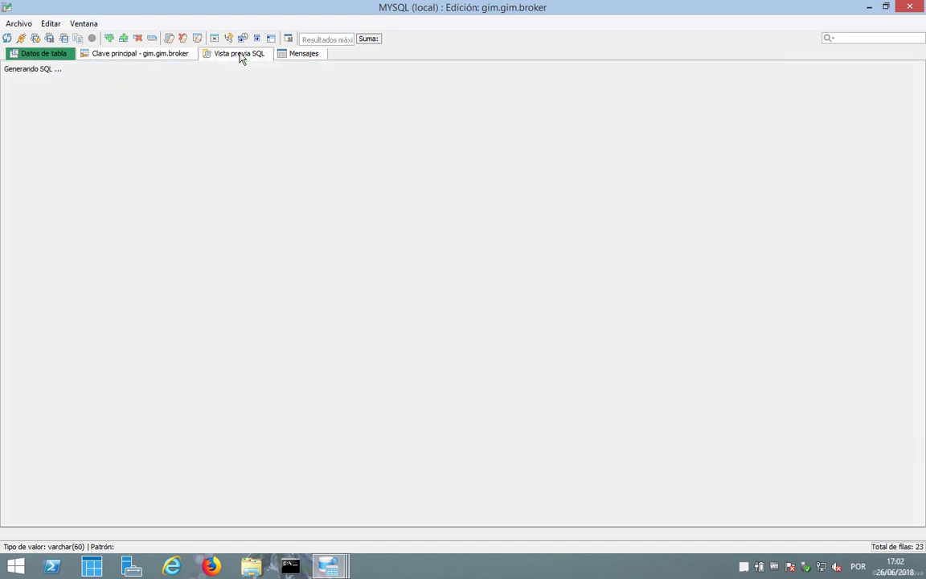
key(Down)
key(Down)
key(Up)
key(Up)
key(Down)
key(Down)
key(Up)
key(Up)
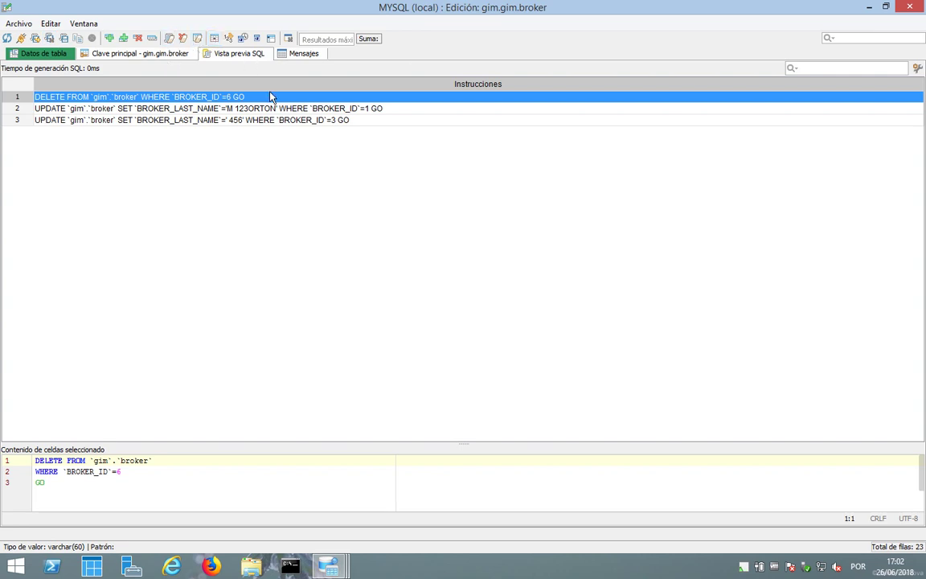
Step: Compare the changed broker rows with their SQL preview once more, and close the broker edit window
click(49, 54)
click(232, 188)
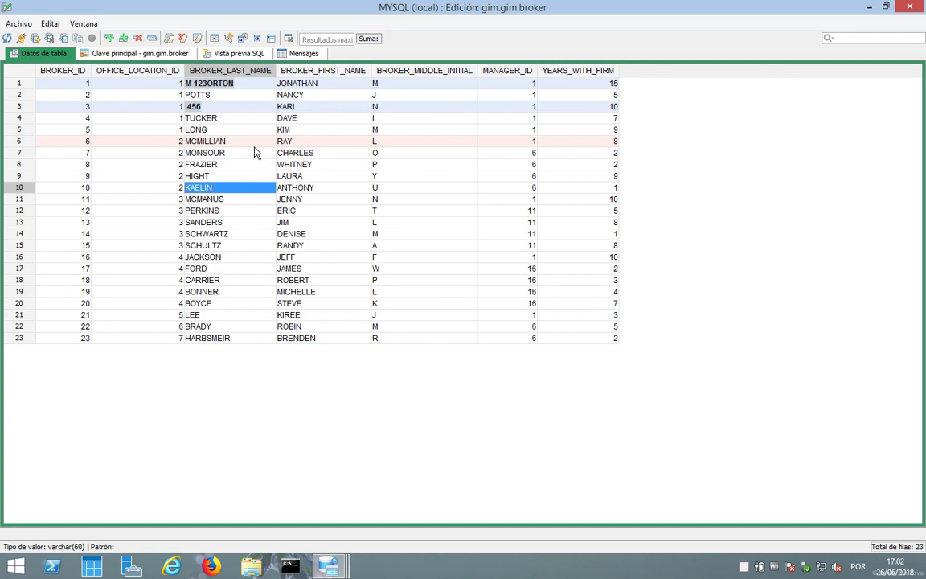
click(218, 56)
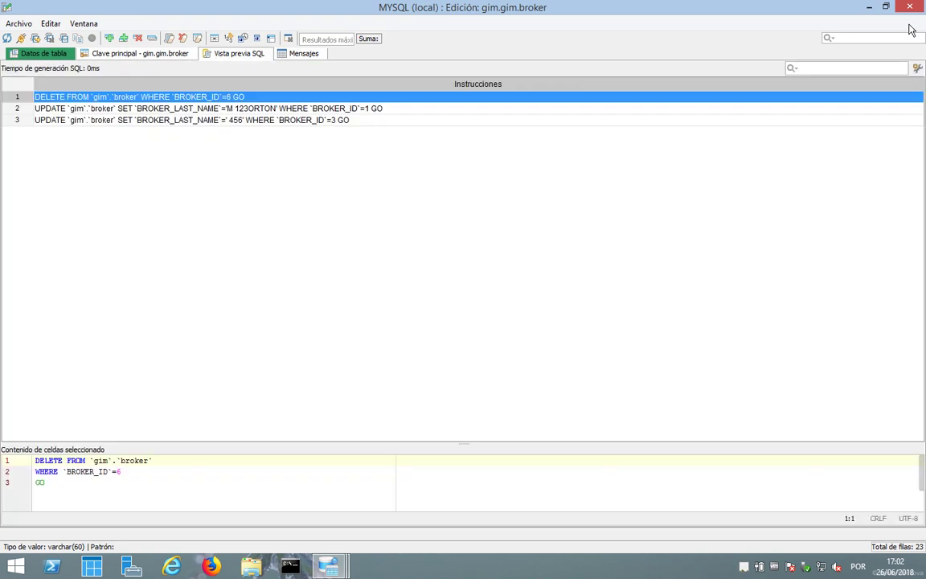
click(911, 7)
click(414, 284)
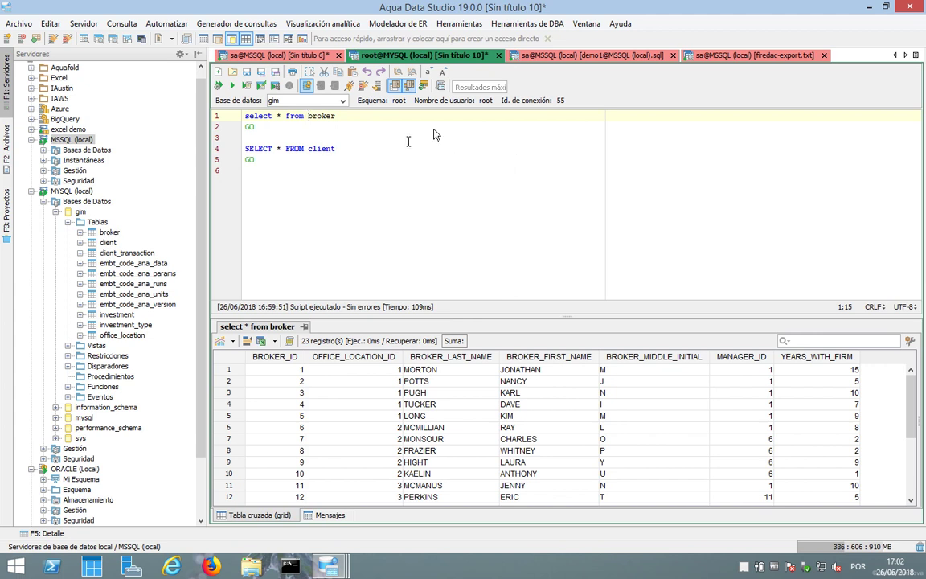
Step: Generate the execution plan of the demo1 query on MSSQL (local) and widen its Operación column to show full operation names
click(516, 55)
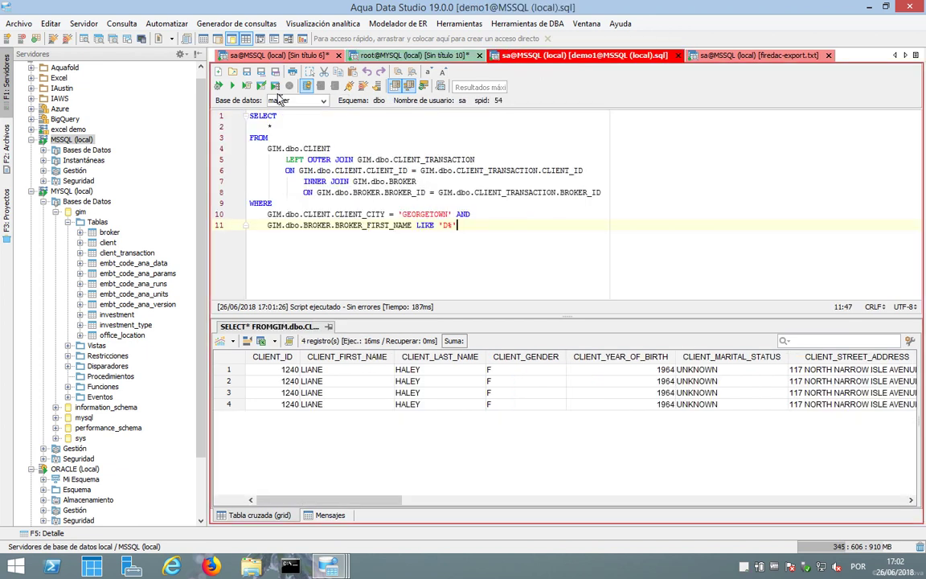
click(274, 87)
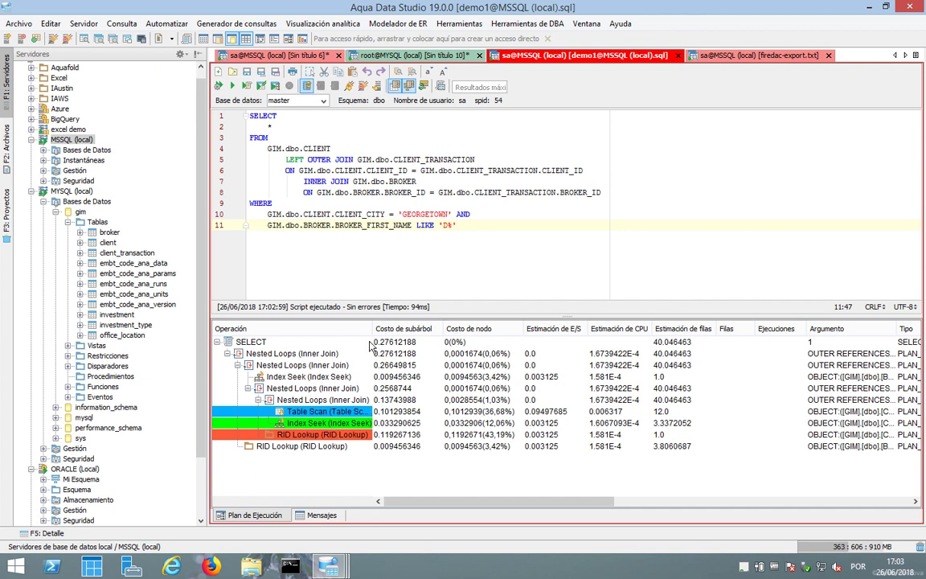
drag(371, 328, 453, 328)
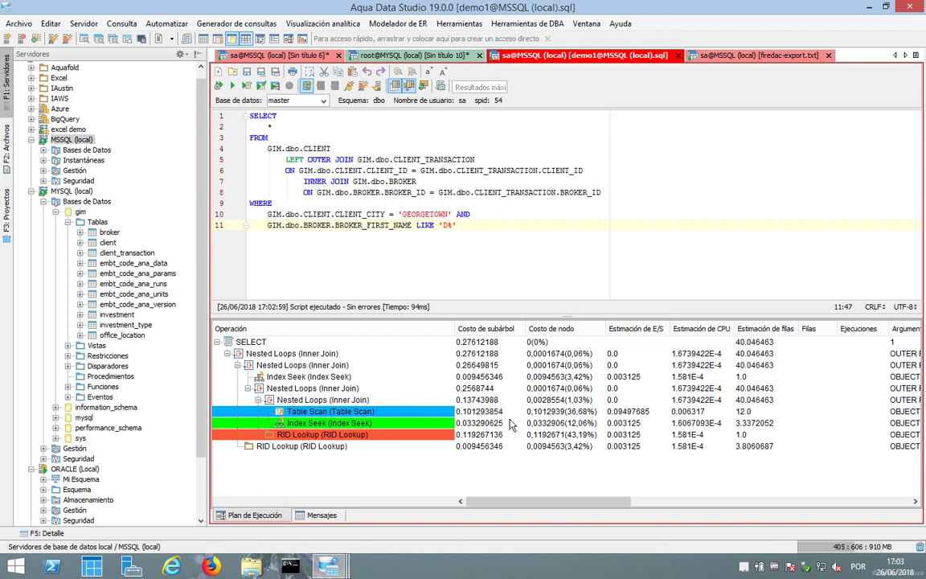
Step: Open the explain diagram of the execution plan, examine the operation nodes and their costs, and close the diagram
right_click(386, 354)
click(405, 364)
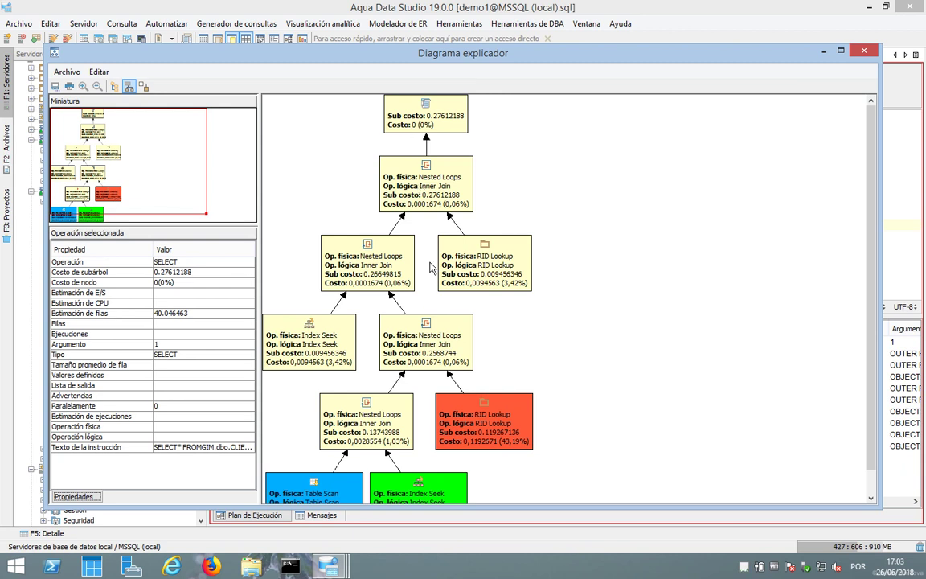
scroll(434, 265, down, 3)
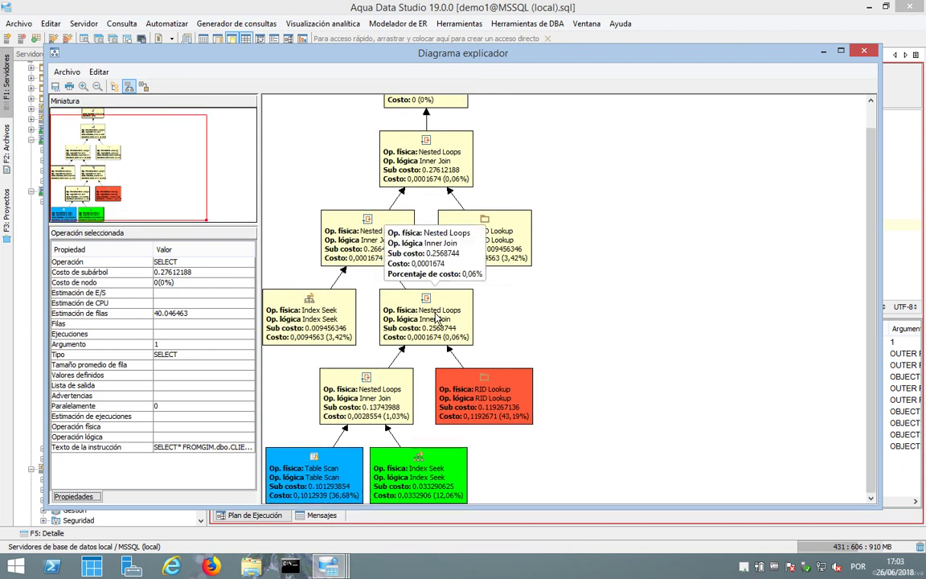
scroll(436, 319, up, 3)
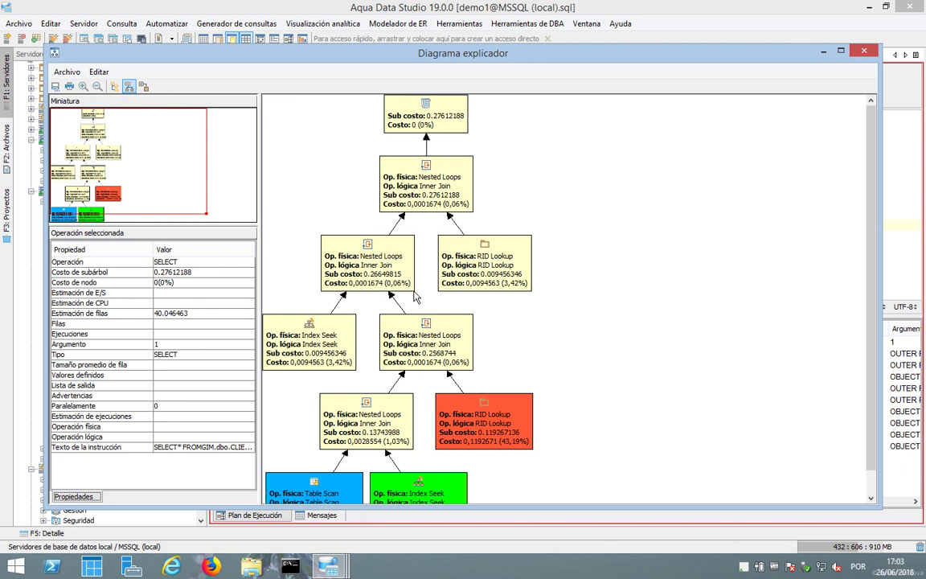
scroll(438, 200, down, 3)
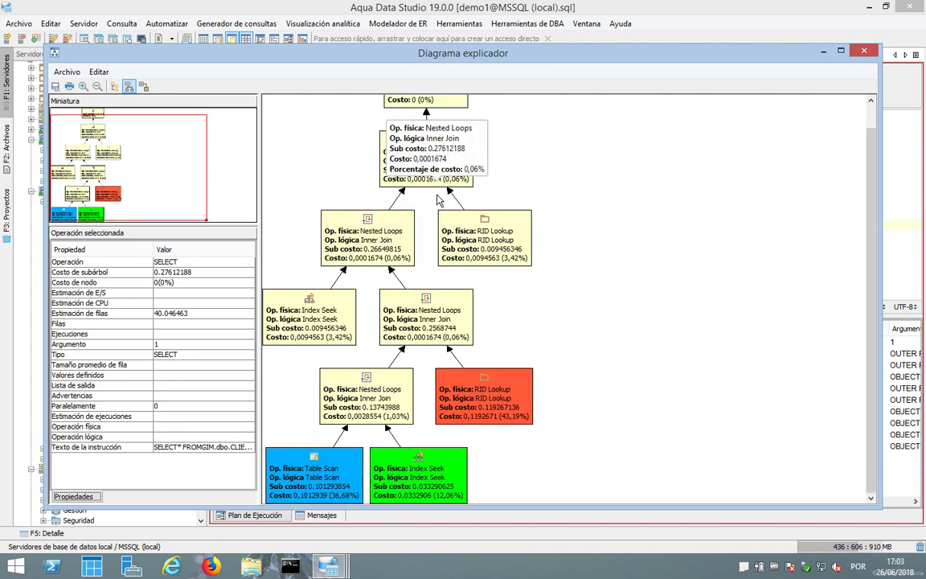
scroll(406, 196, up, 3)
scroll(402, 243, down, 3)
scroll(402, 243, up, 3)
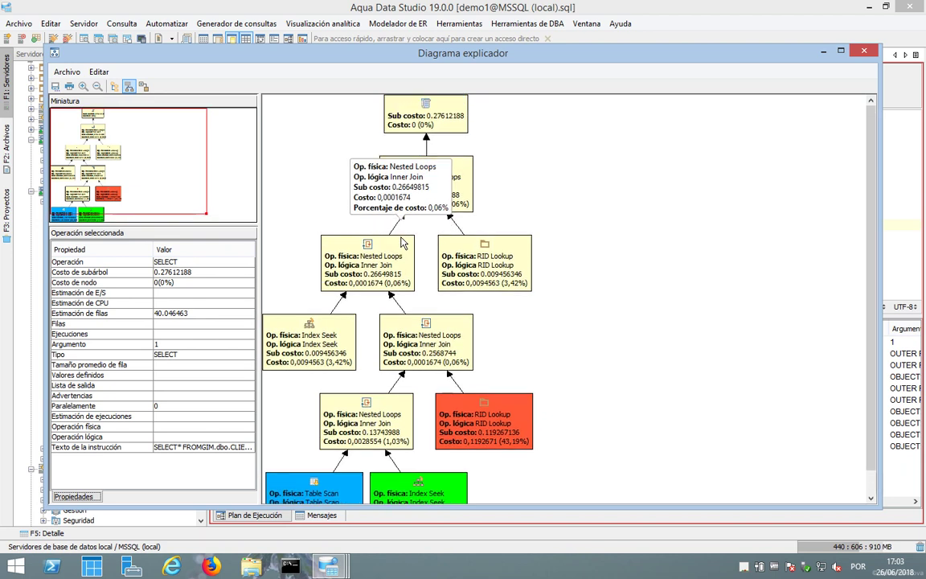
click(864, 52)
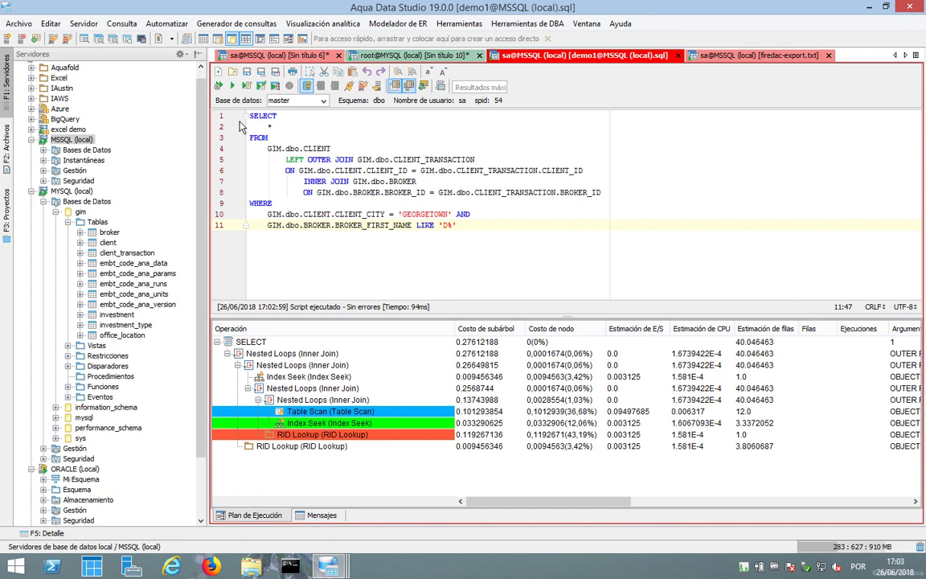
Step: Open the SQL history listing the statements executed across the servers
click(122, 24)
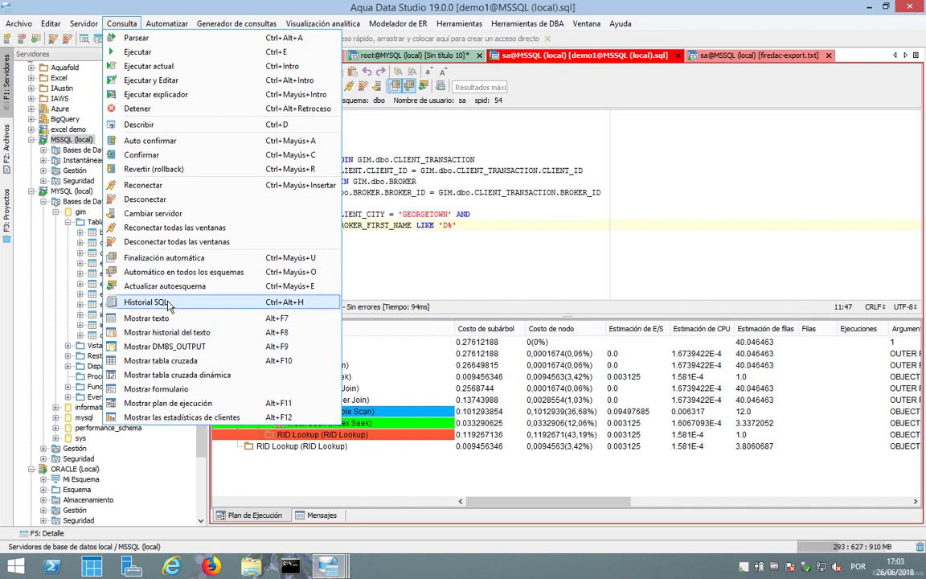
click(452, 214)
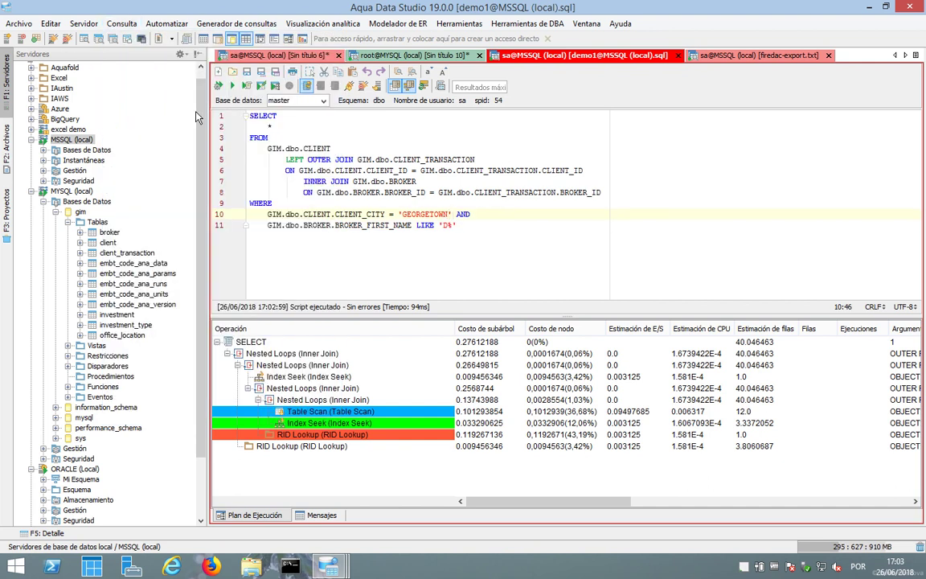
click(120, 24)
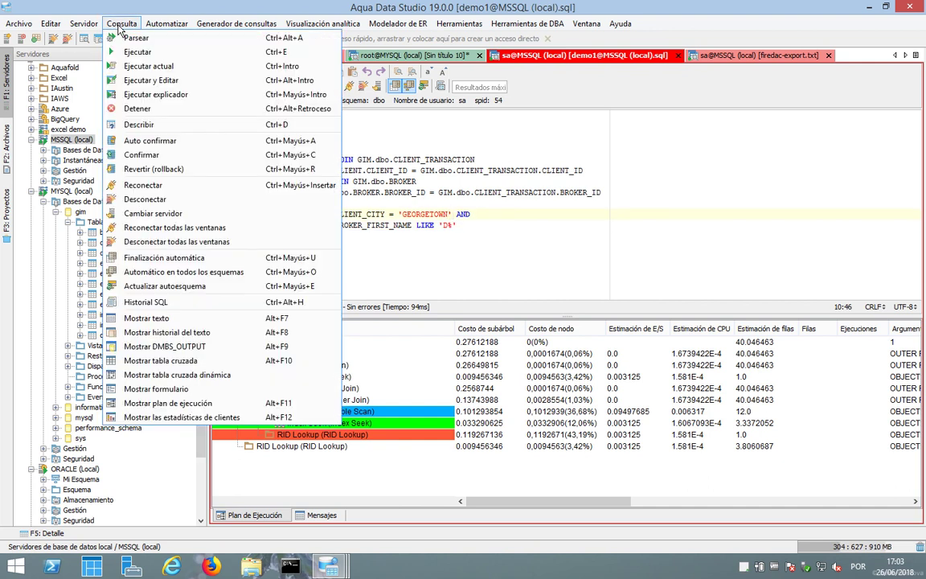
click(171, 302)
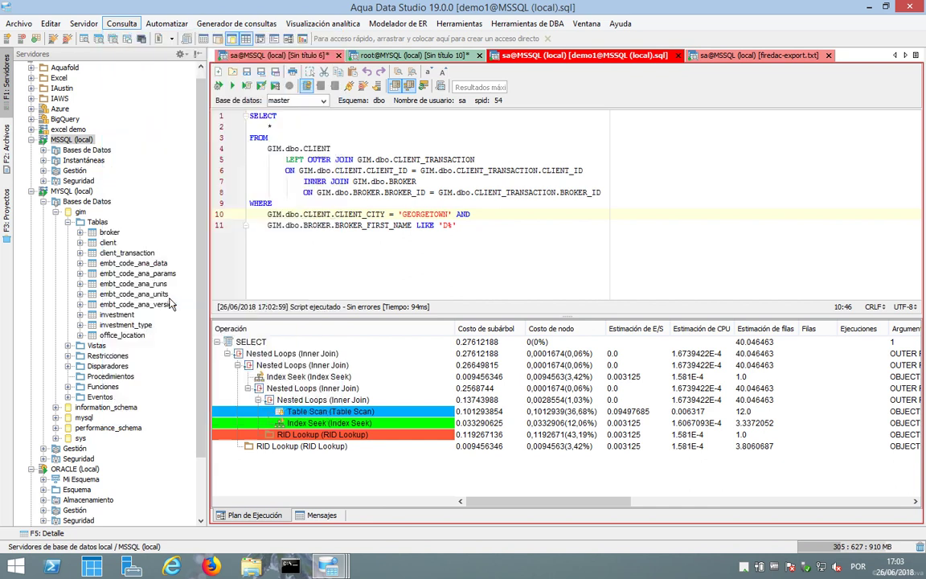
scroll(602, 289, down, 15)
scroll(633, 304, up, 15)
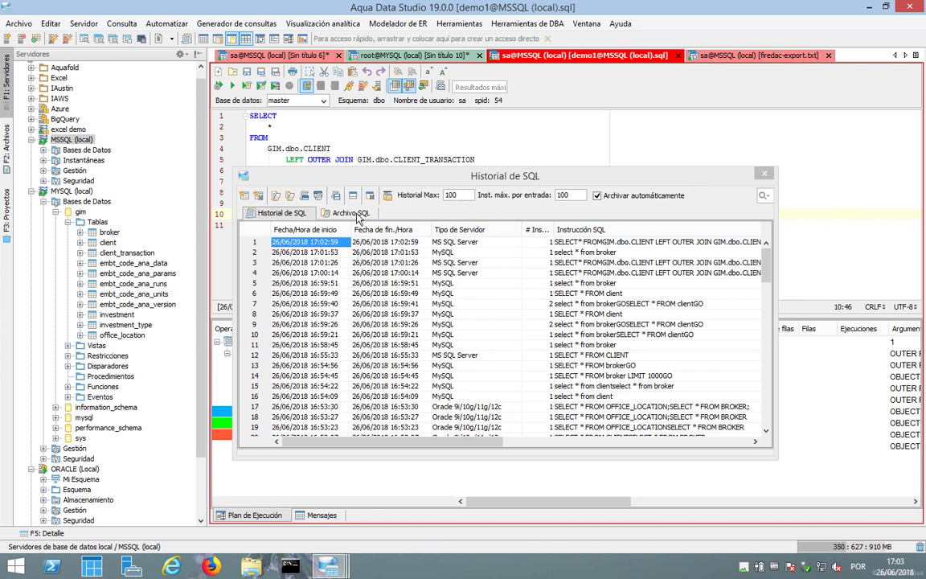
Step: Look at the SQL archive and its search filters, and browse the entries of the SQL history
click(344, 212)
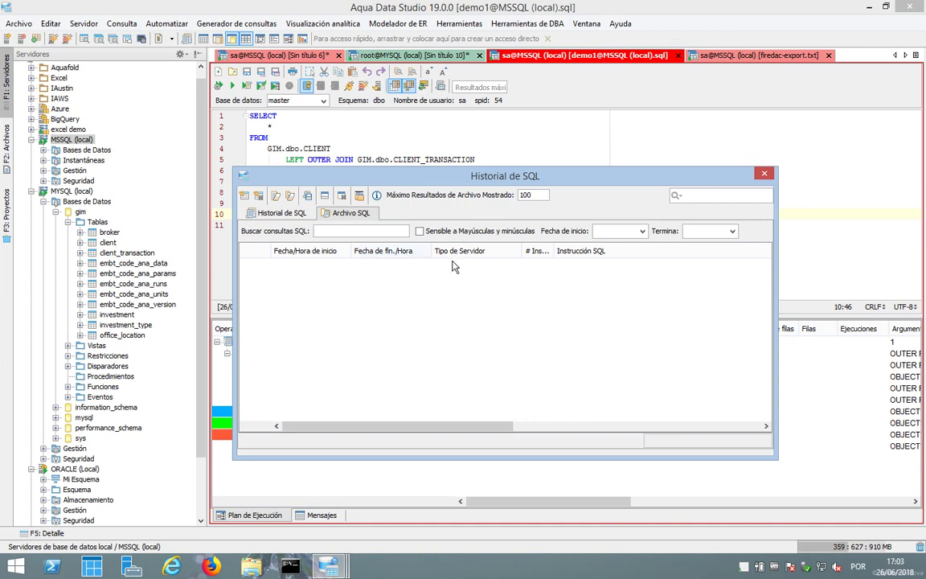
click(285, 214)
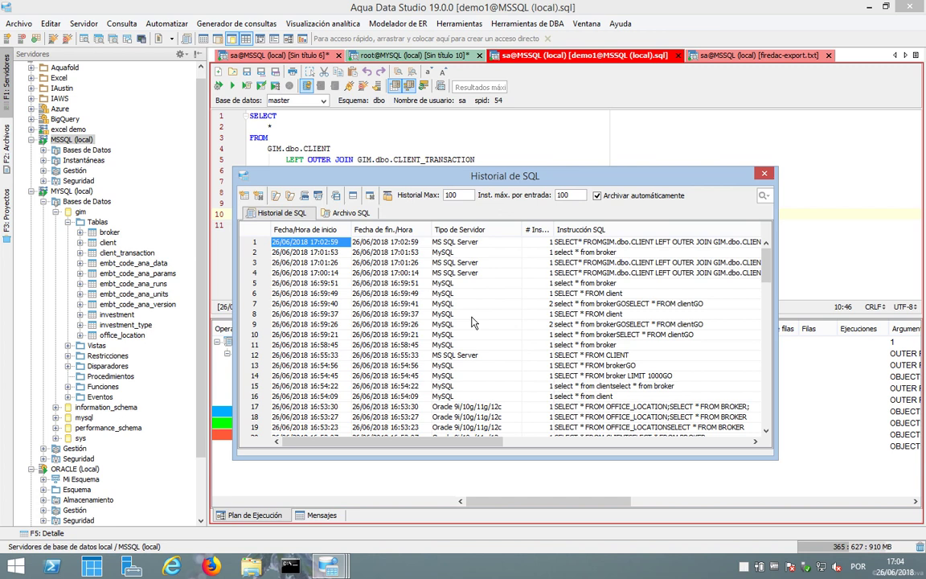
scroll(384, 315, down, 20)
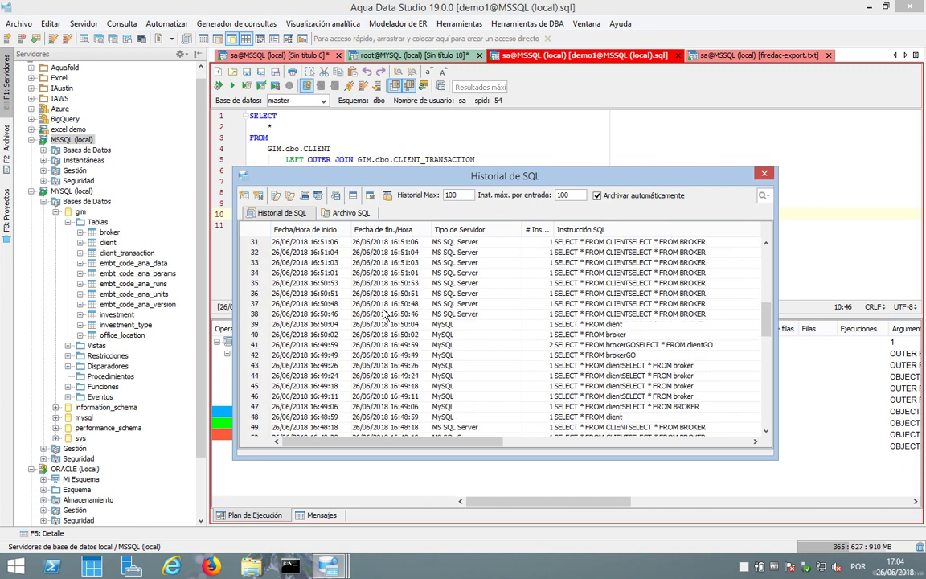
scroll(384, 315, up, 20)
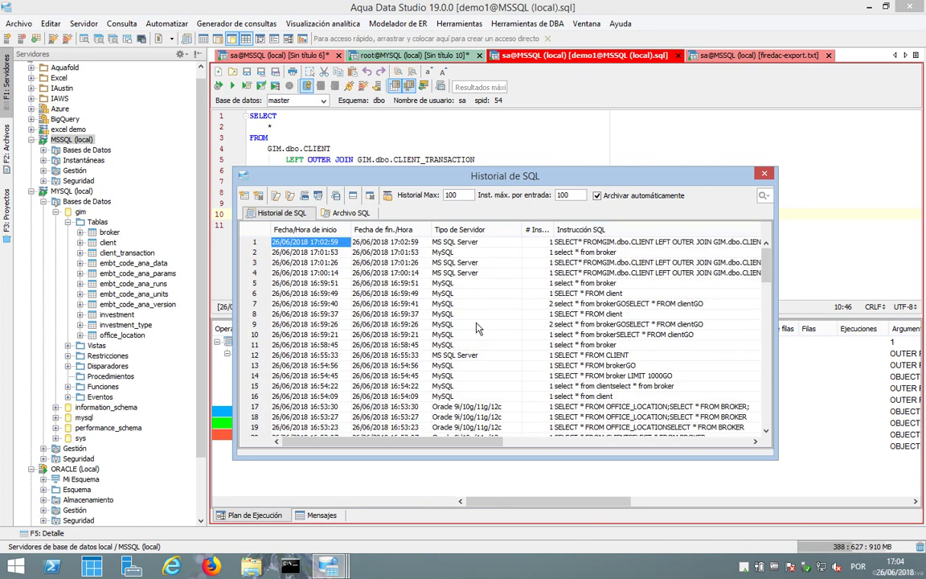
Step: Close the SQL history and execute the demo1 query on MSSQL (local)
click(764, 175)
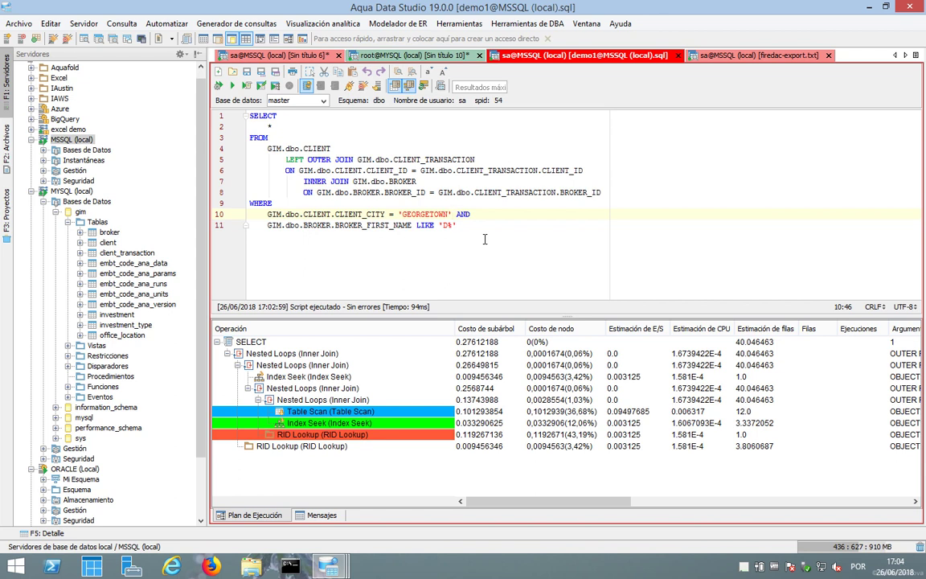
click(232, 86)
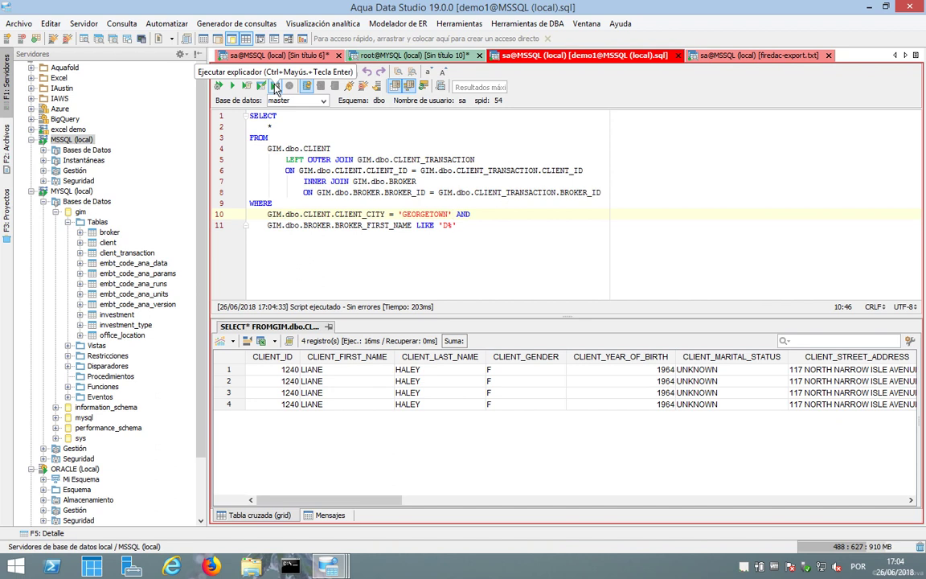
click(128, 23)
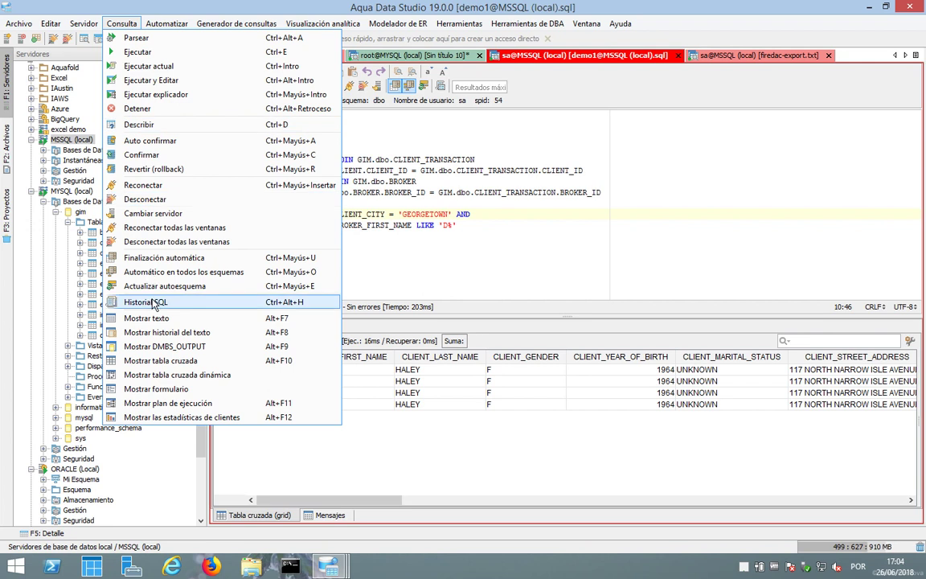
click(364, 223)
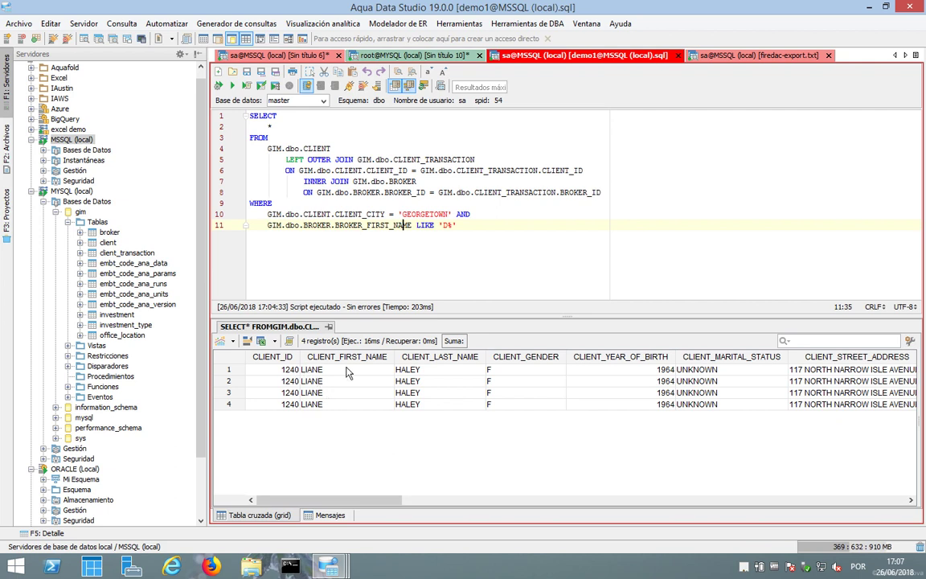
Step: Look at the save options and data formats for the MySQL broker query results, and cancel without saving
click(383, 57)
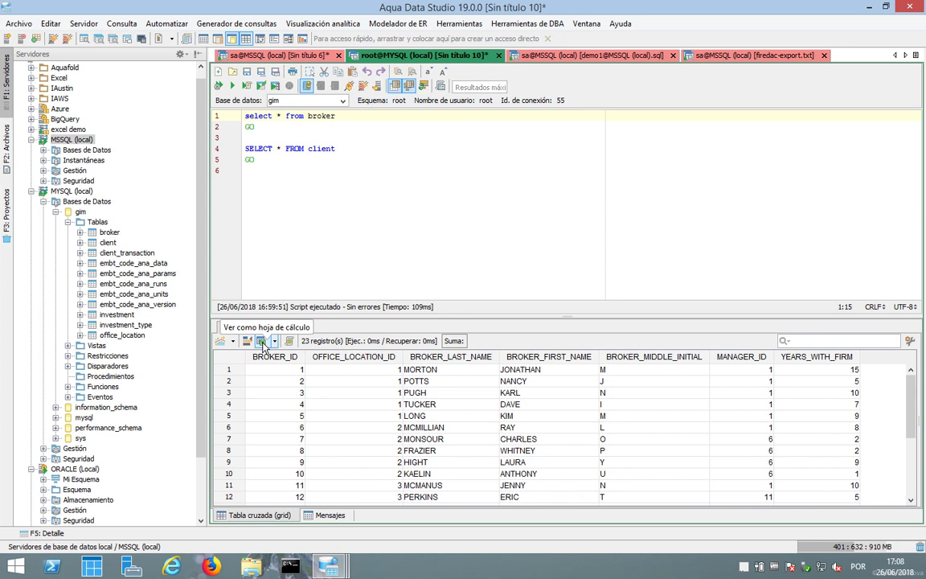
right_click(268, 377)
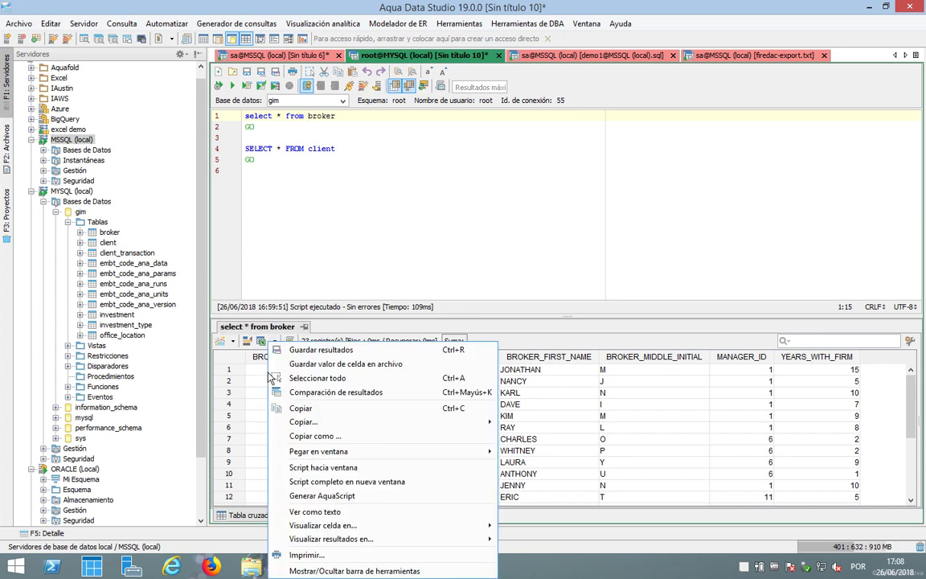
click(347, 351)
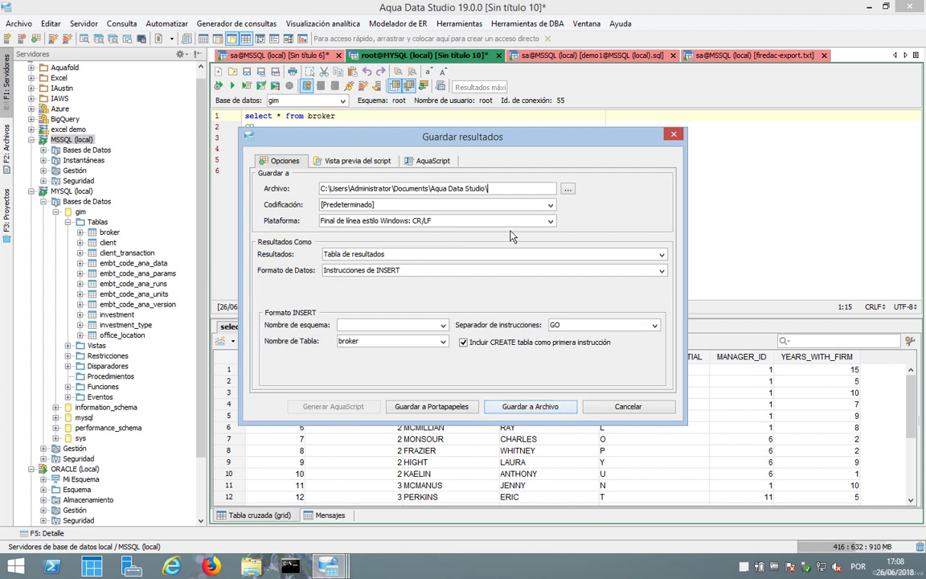
click(661, 271)
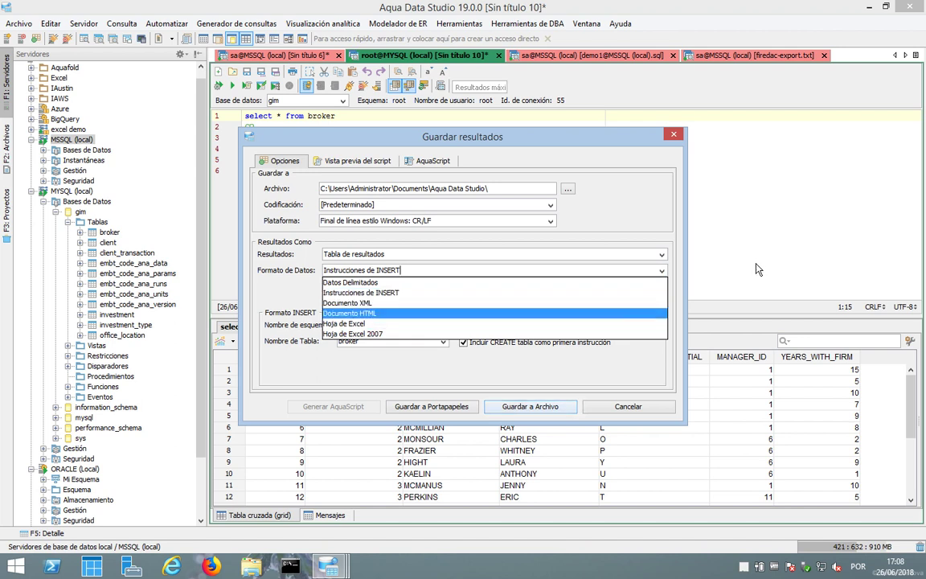
key(Escape)
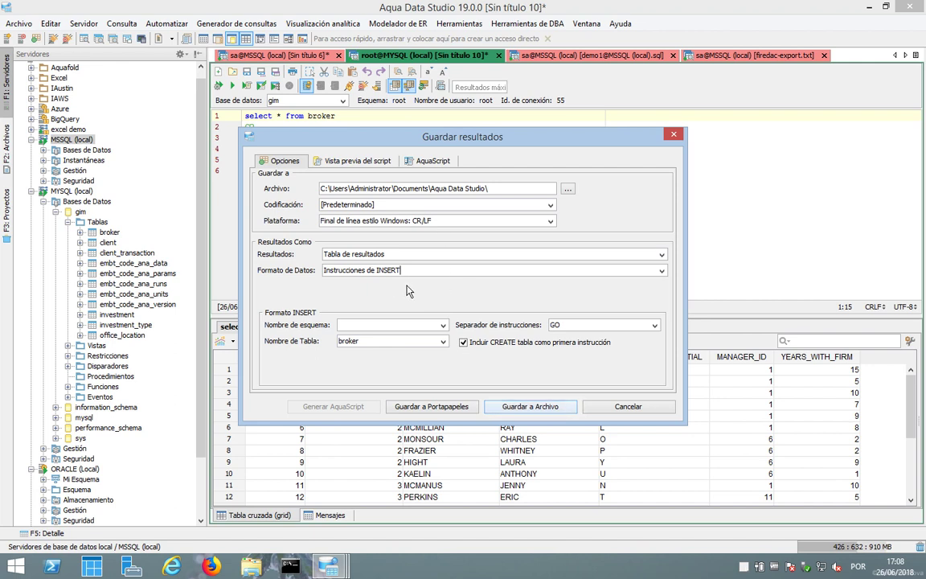
key(Escape)
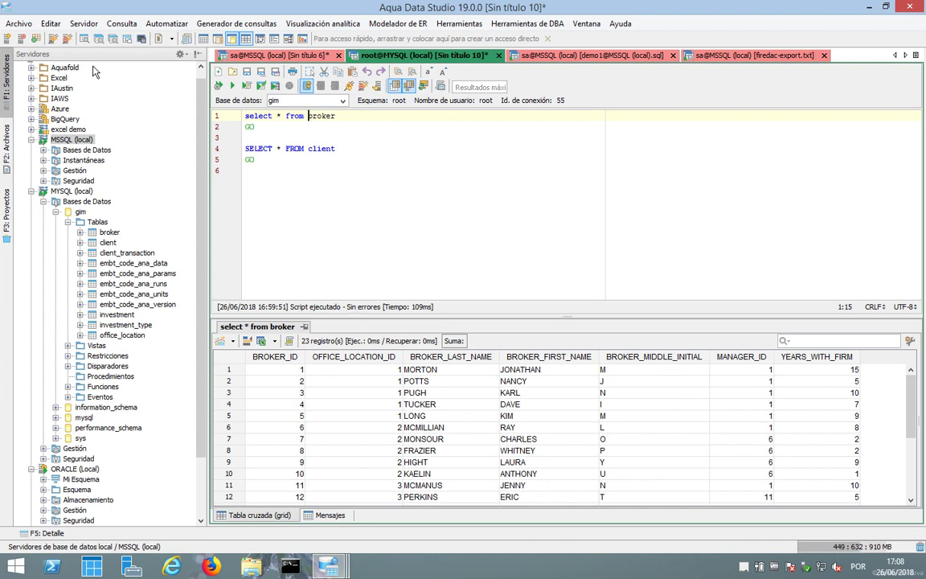
click(21, 25)
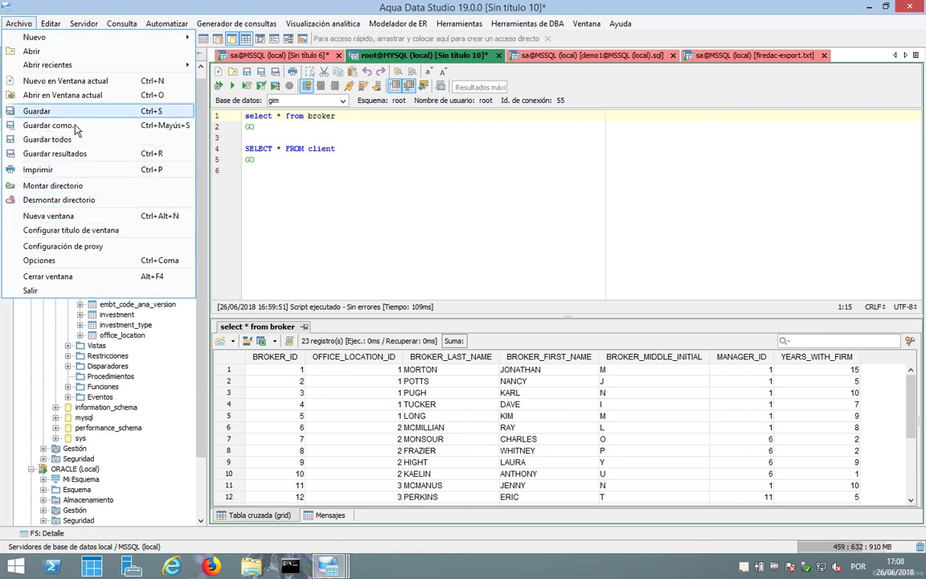
click(72, 153)
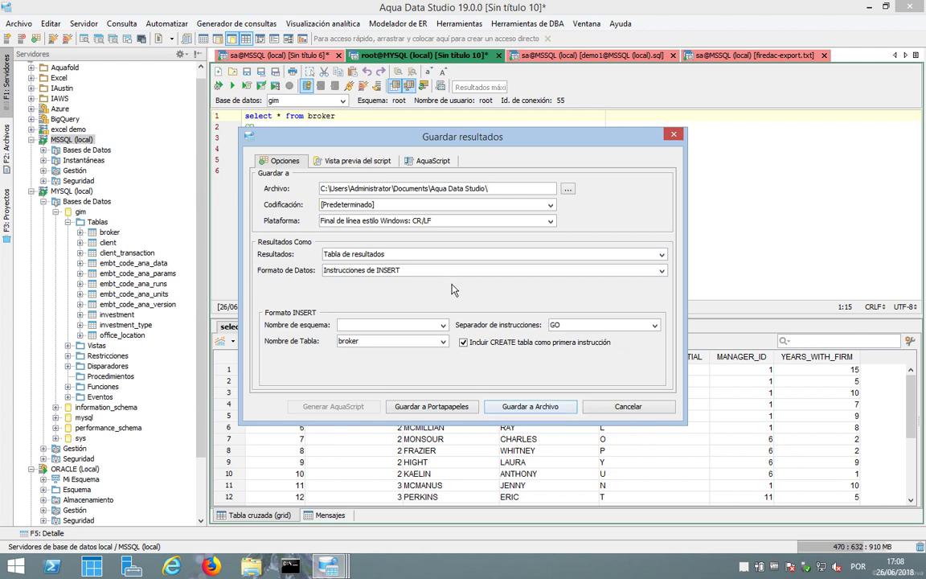
key(Escape)
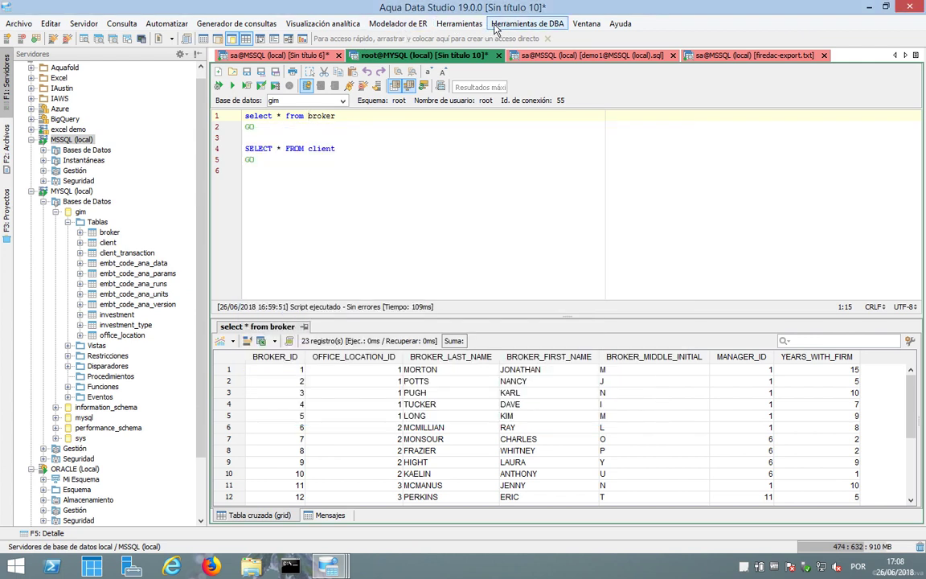
Step: Start a data export from the GIM database on MSSQL (local)
click(464, 29)
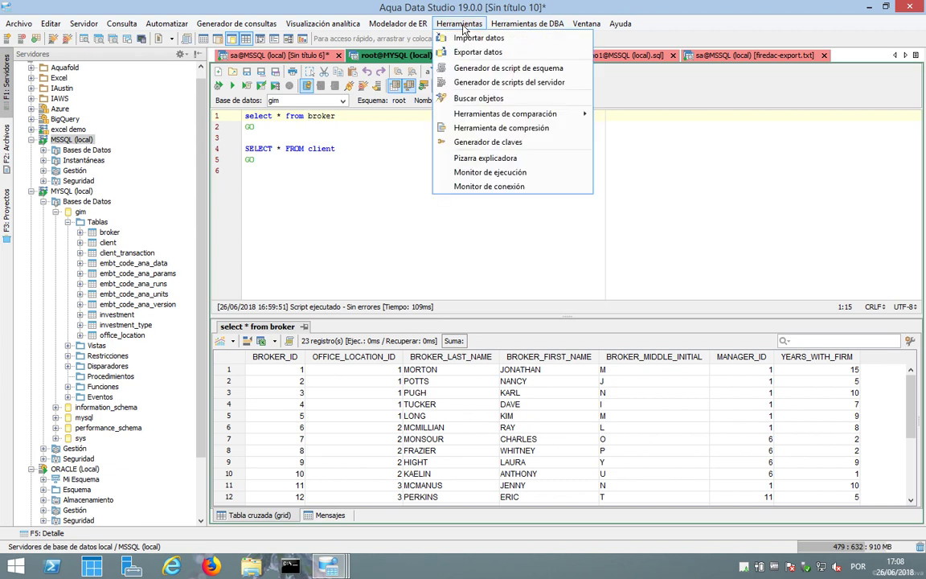
click(478, 53)
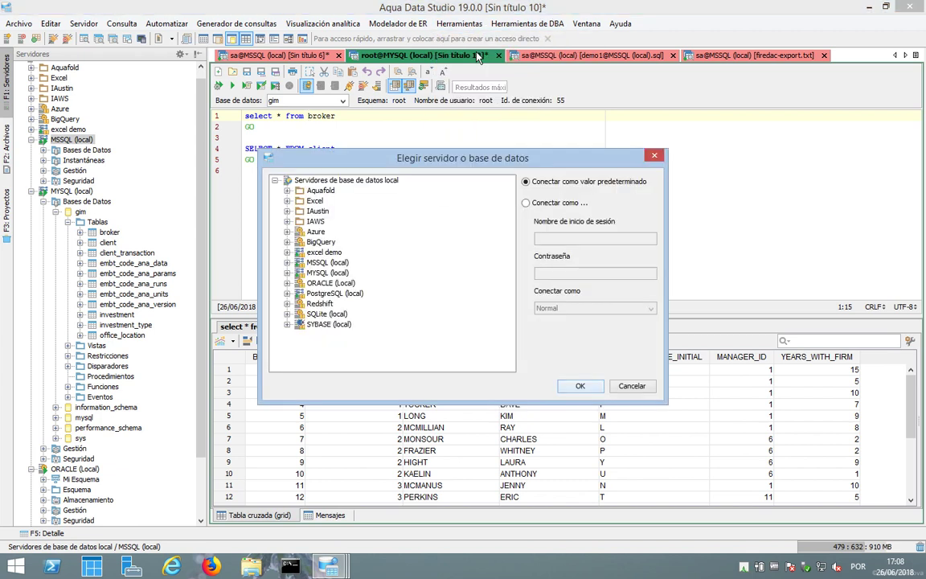
double_click(328, 263)
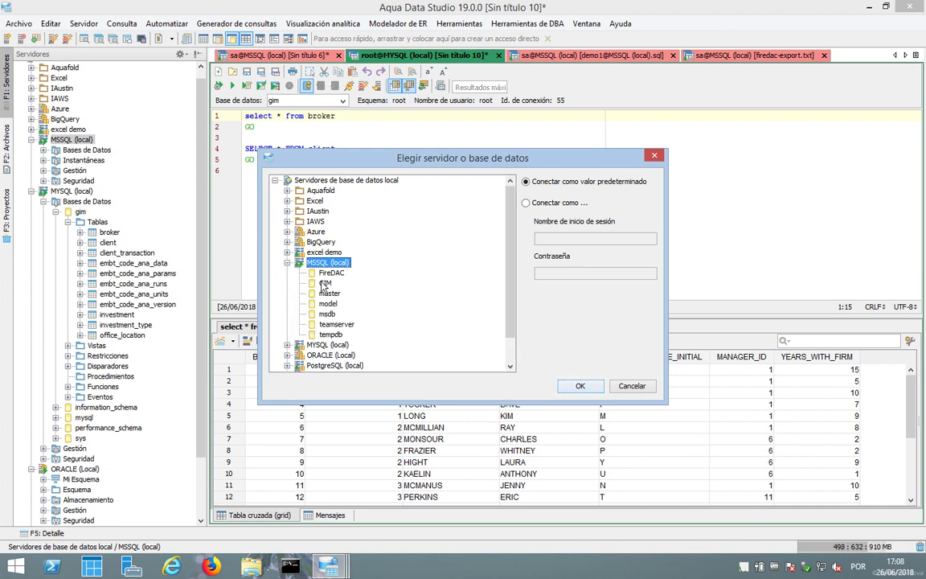
click(324, 283)
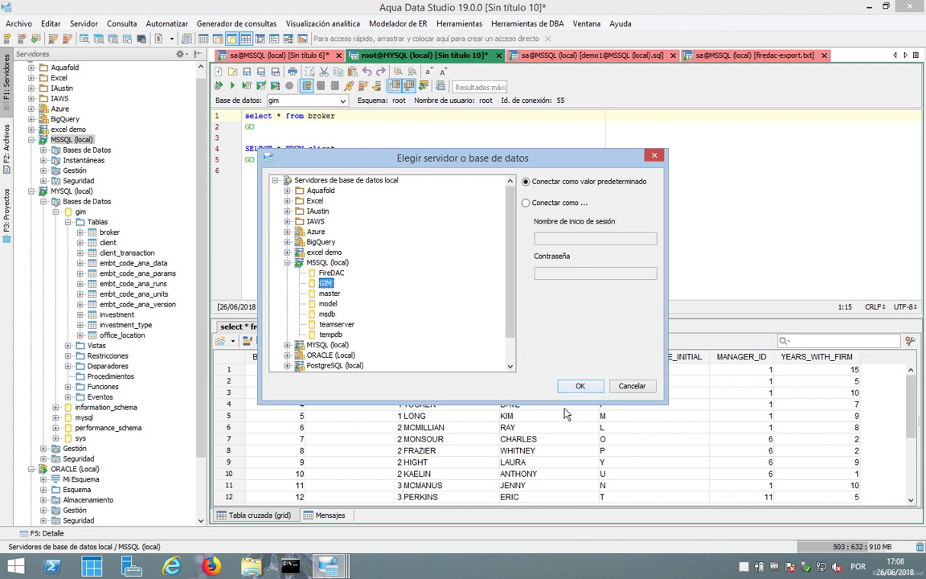
click(579, 386)
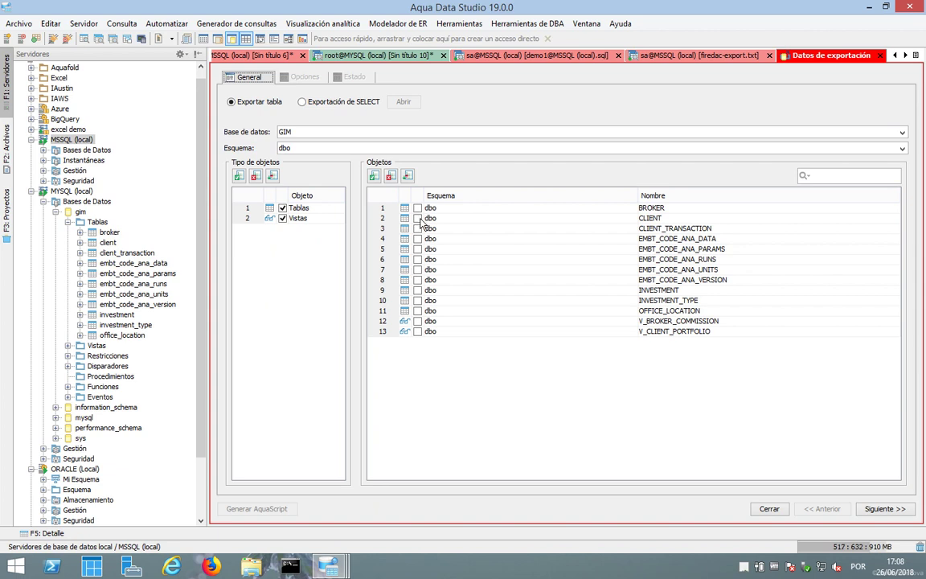
Step: Choose the dbo CLIENT table for export and generate an export preview as INSERT statements
click(417, 218)
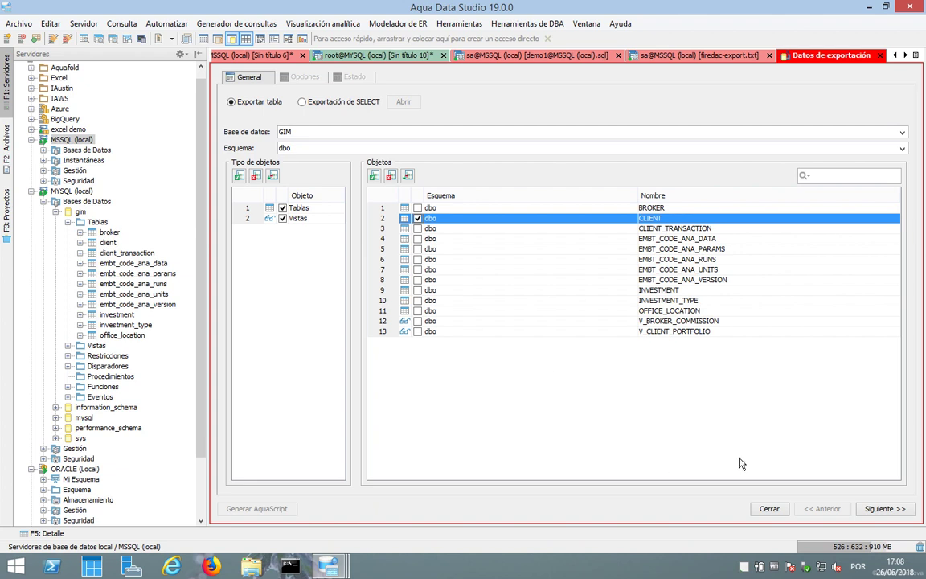
click(883, 508)
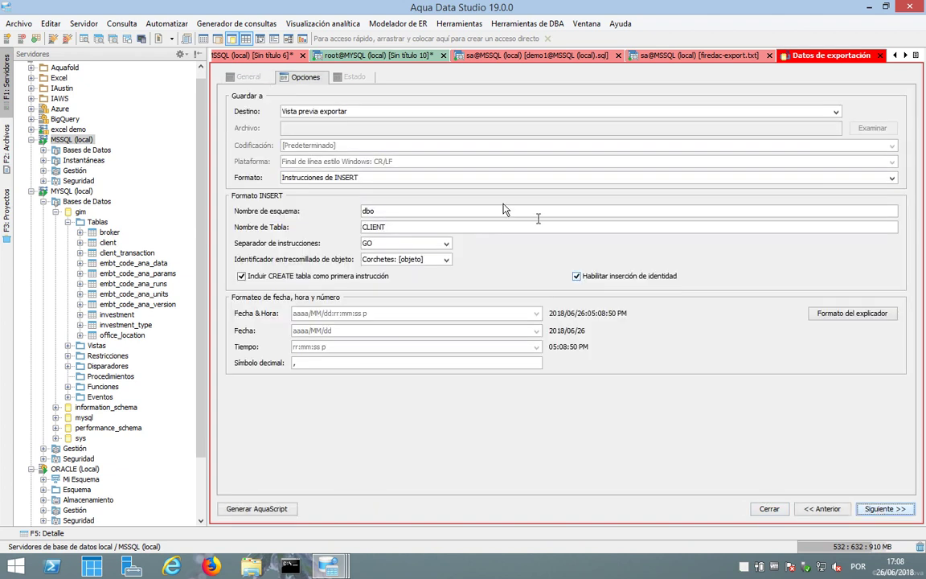
click(836, 113)
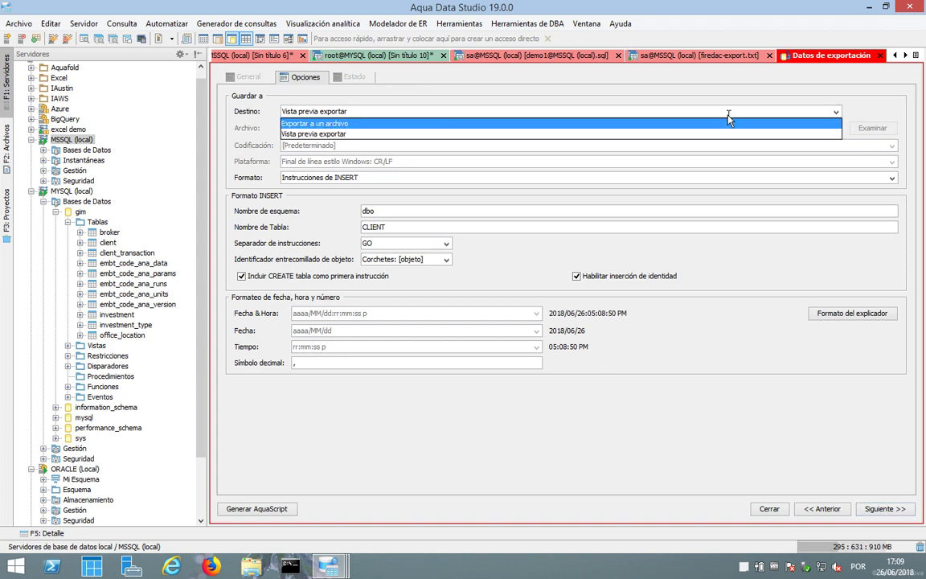
click(719, 134)
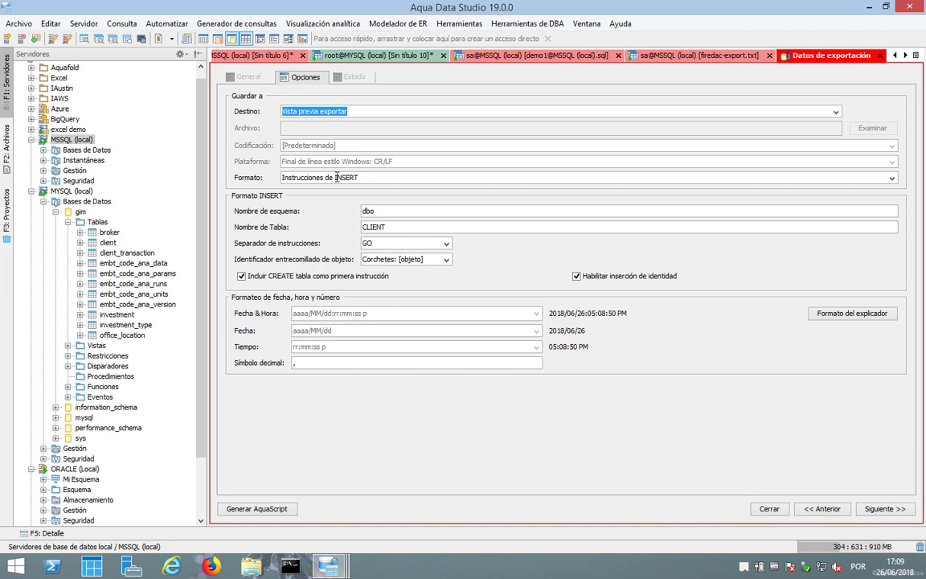
click(888, 511)
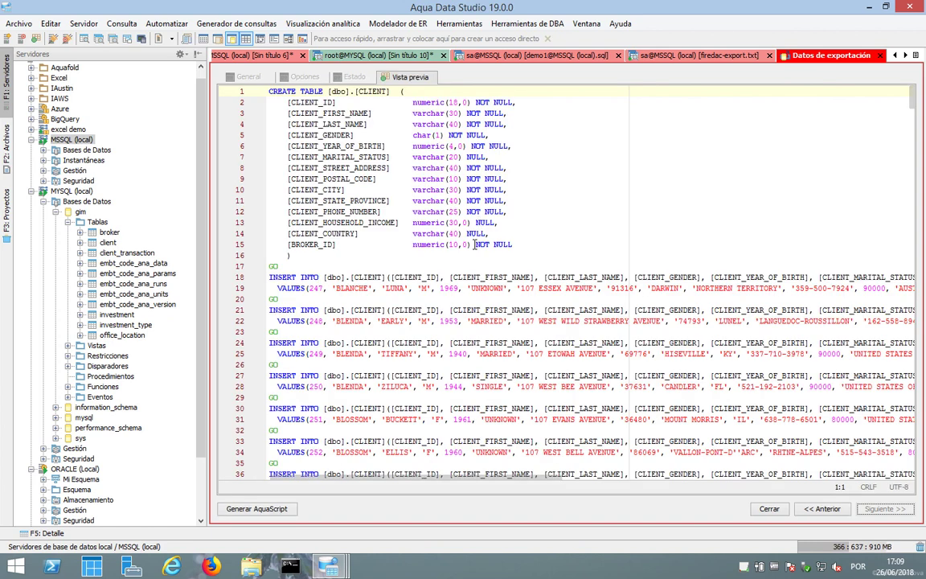
Step: Examine the CREATE TABLE and INSERT statements in the CLIENT export preview
click(484, 168)
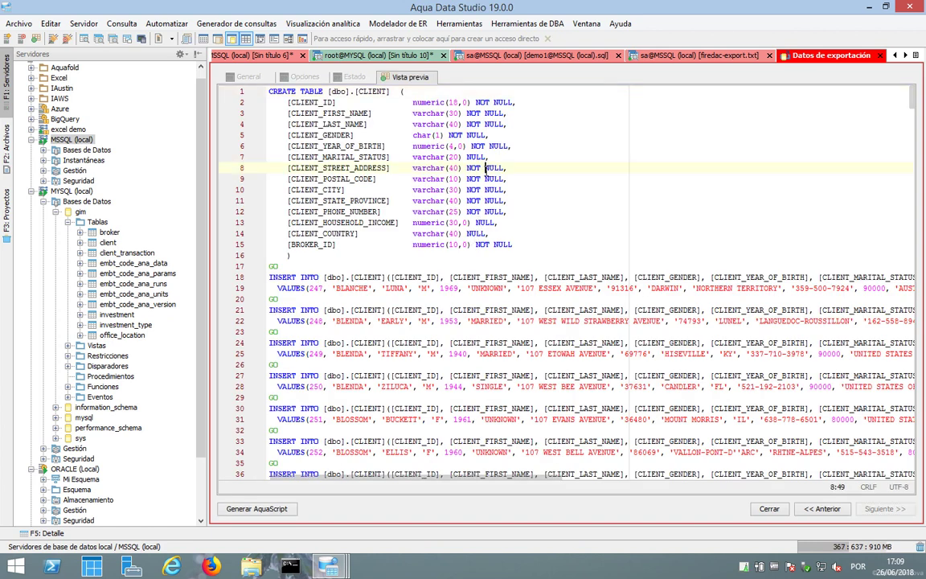
click(527, 168)
scroll(387, 190, down, 2)
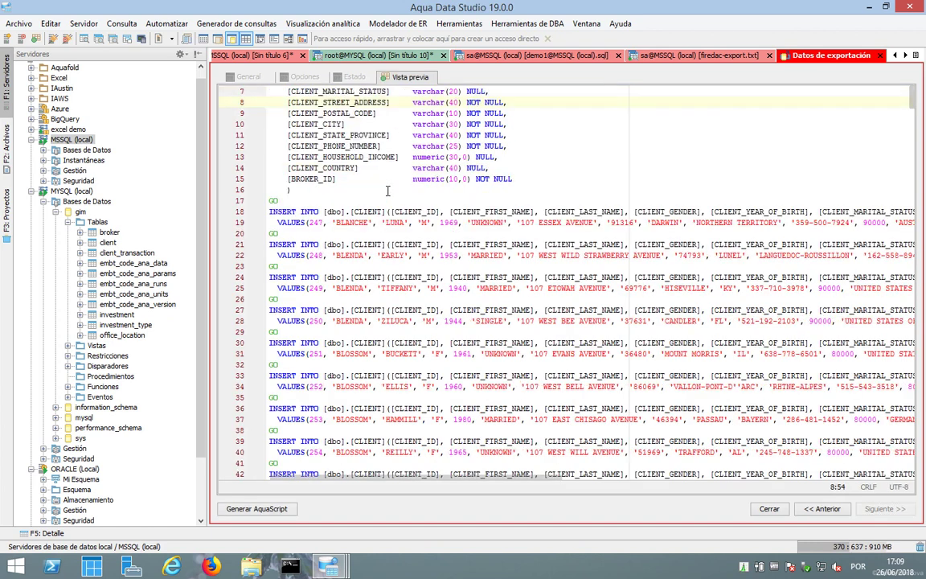
scroll(386, 190, down, 20)
scroll(386, 190, down, 20)
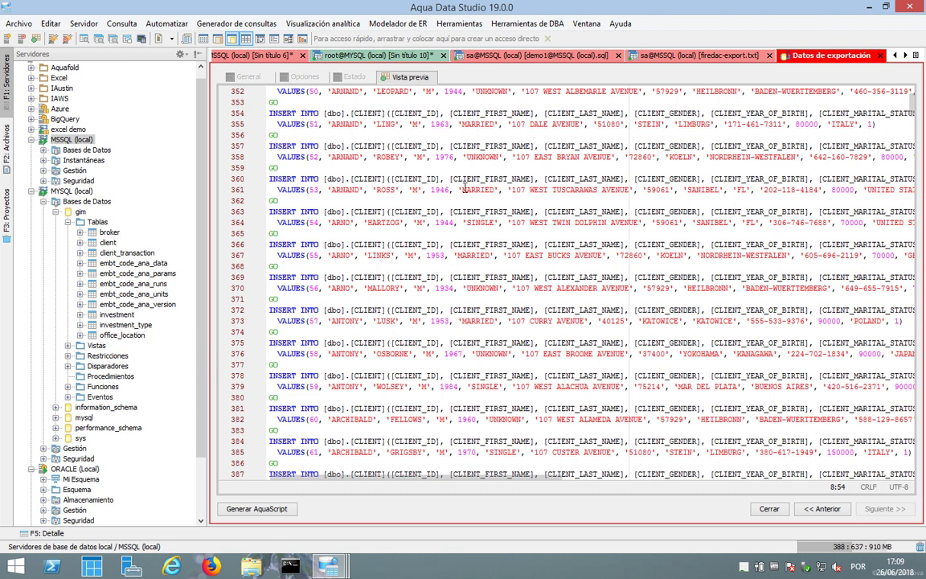
scroll(465, 188, up, 20)
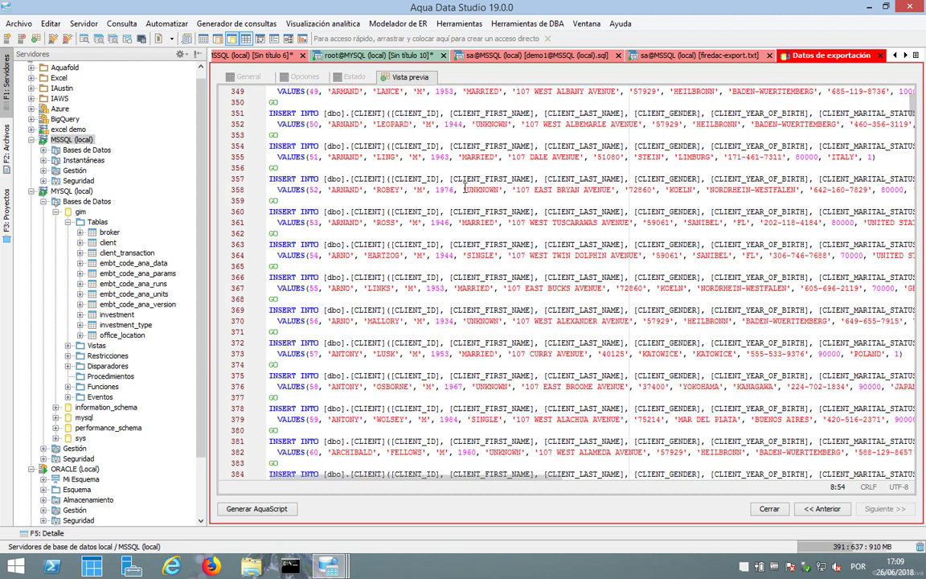
scroll(464, 188, up, 20)
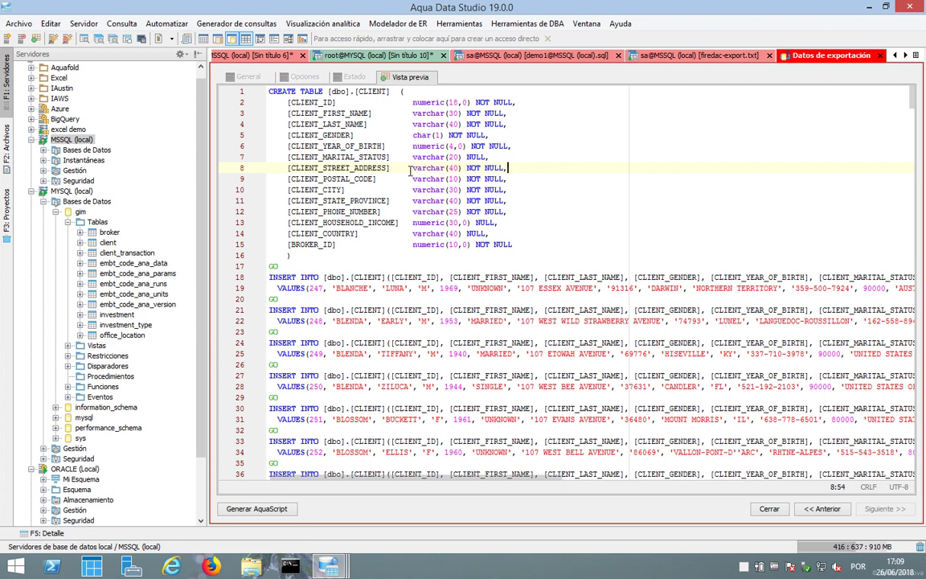
Step: Create a new query in the query builder
click(90, 24)
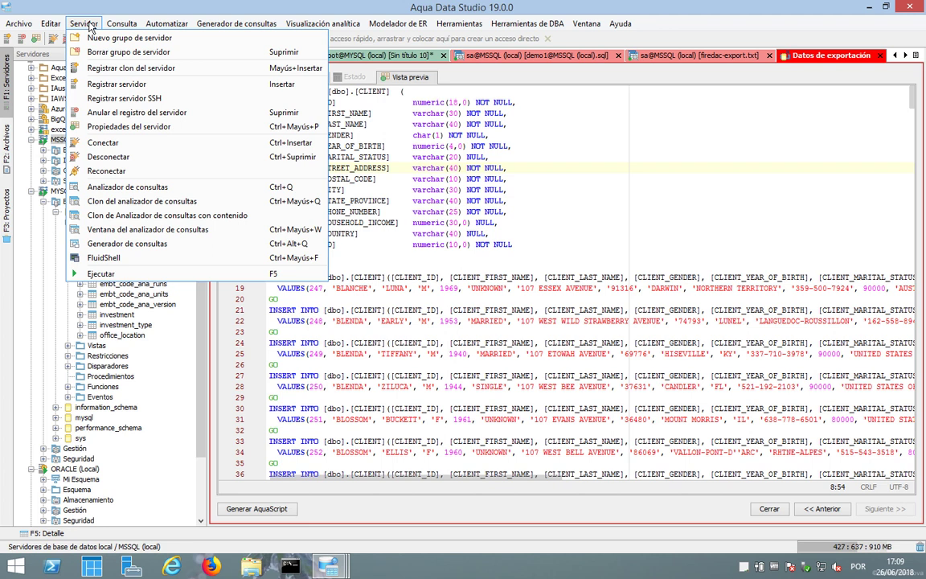
mouse_move(124, 26)
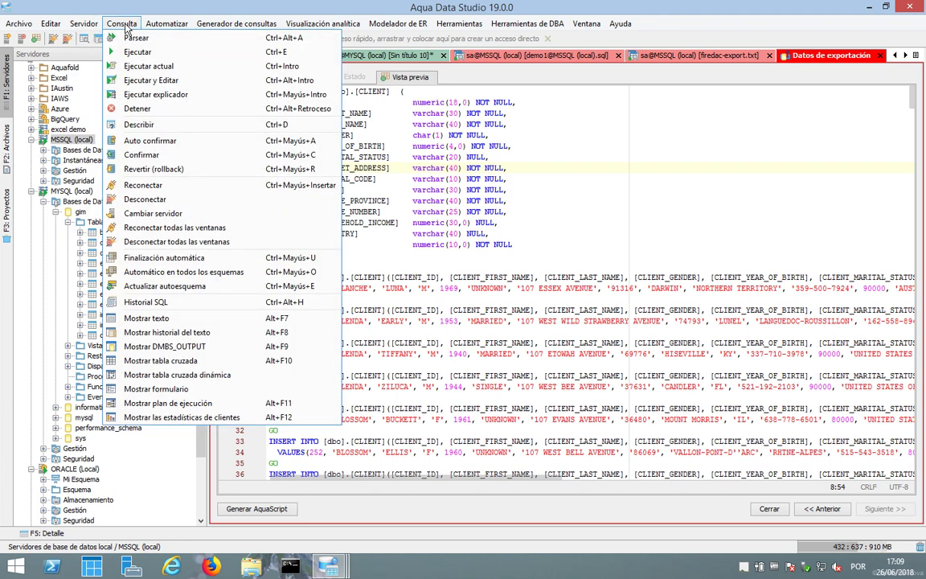
mouse_move(222, 28)
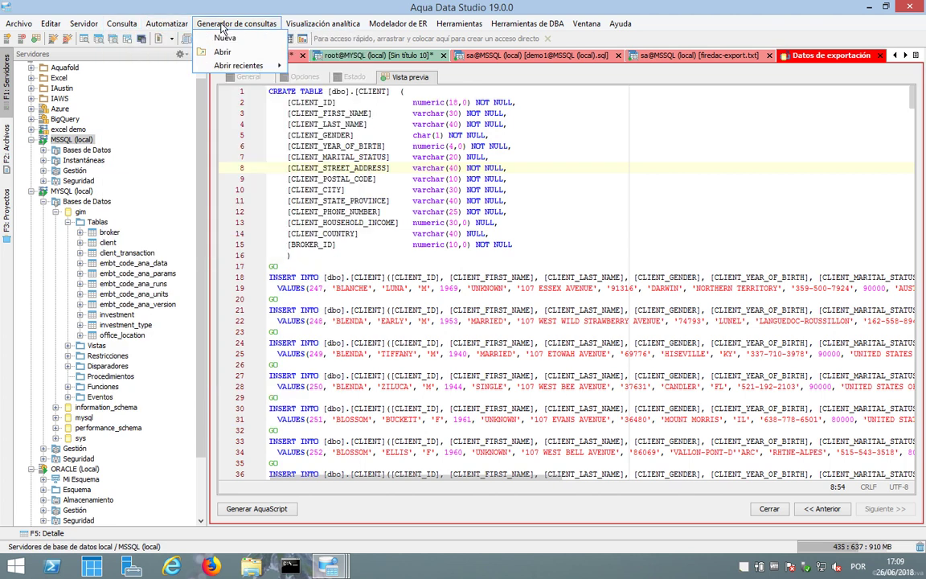
mouse_move(243, 65)
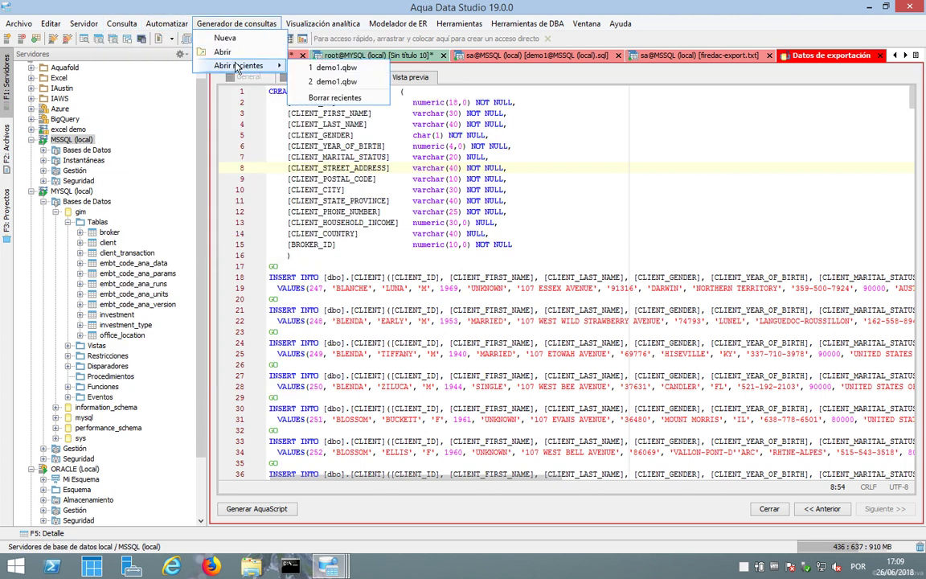
click(328, 71)
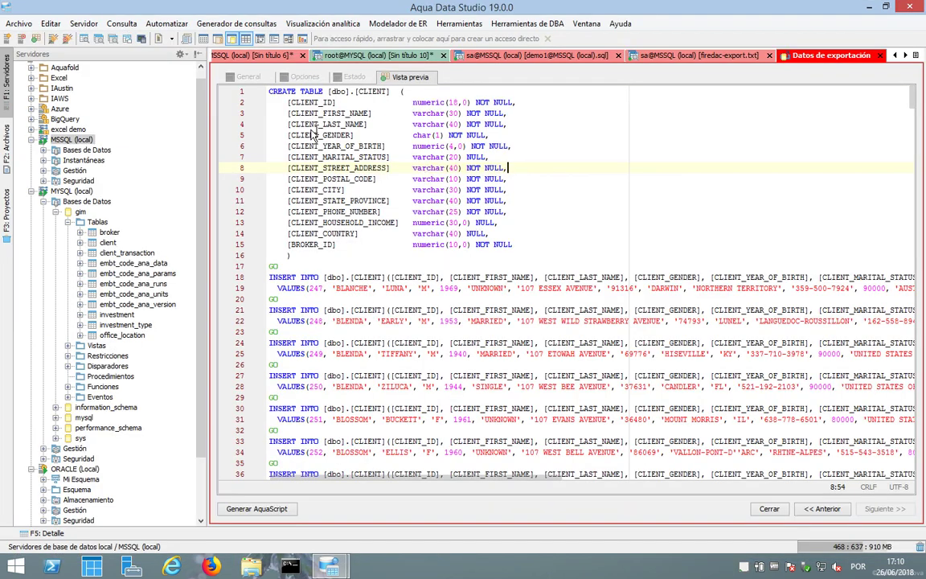
click(247, 25)
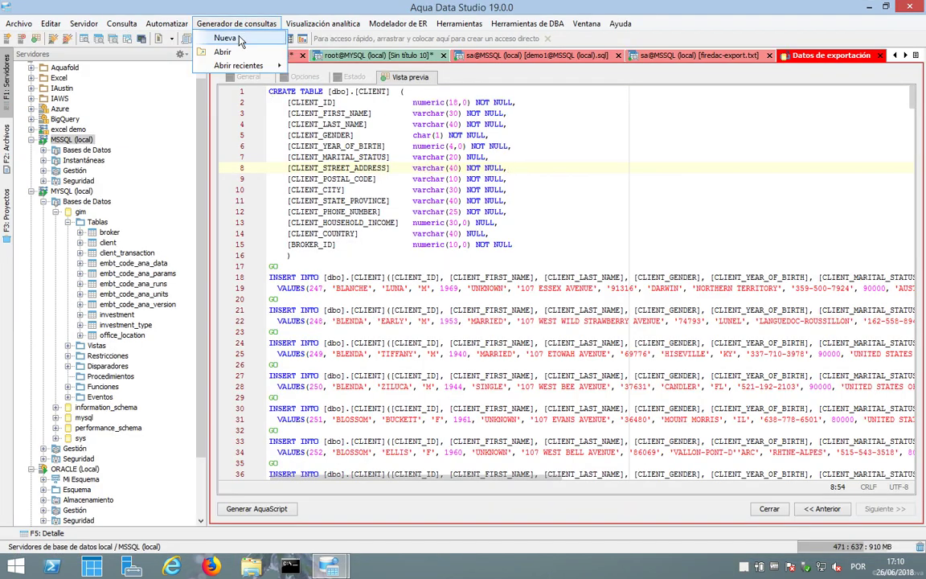
click(240, 41)
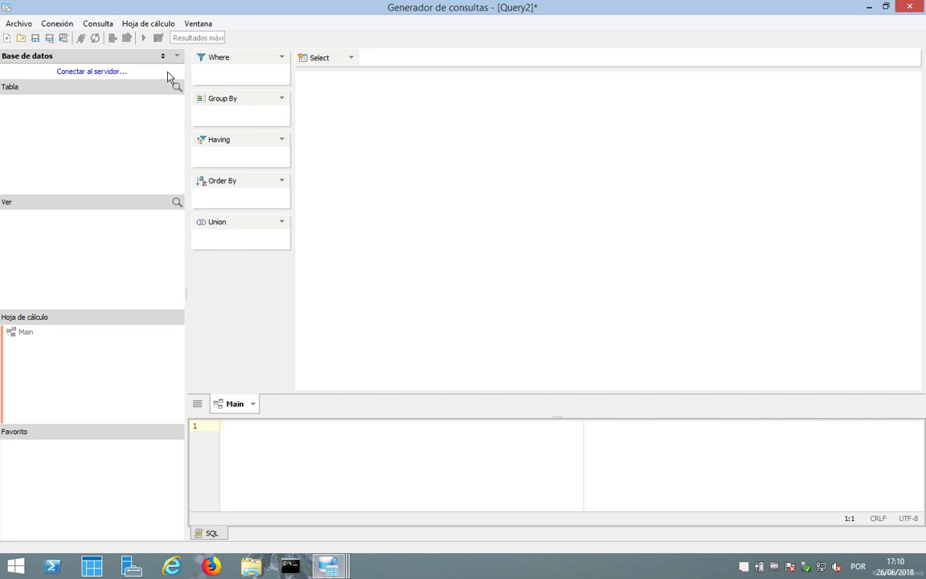
click(106, 24)
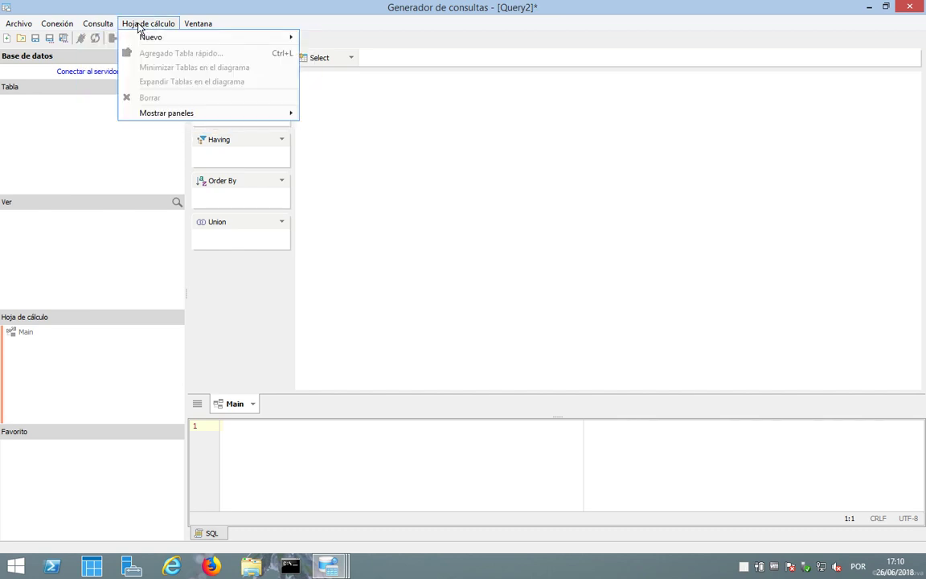
click(54, 130)
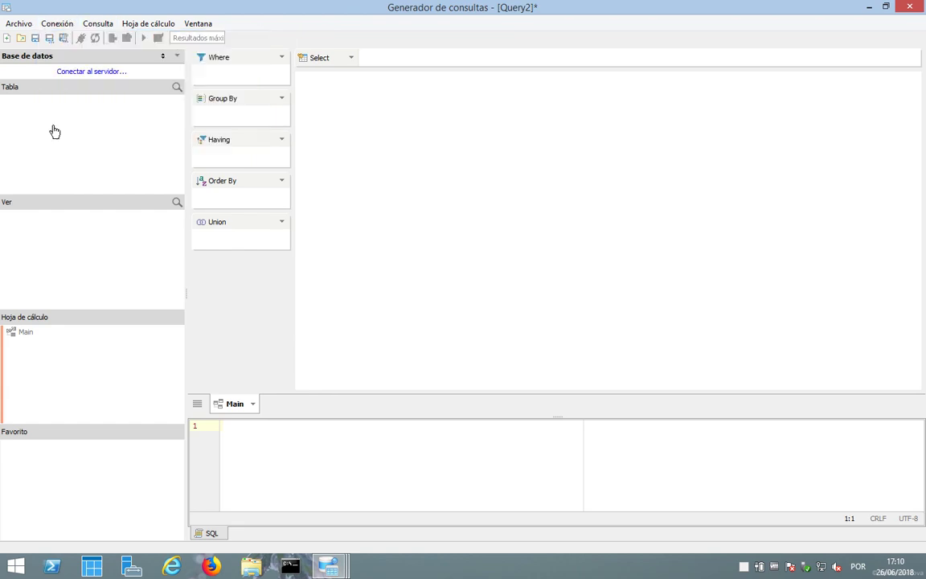
click(107, 78)
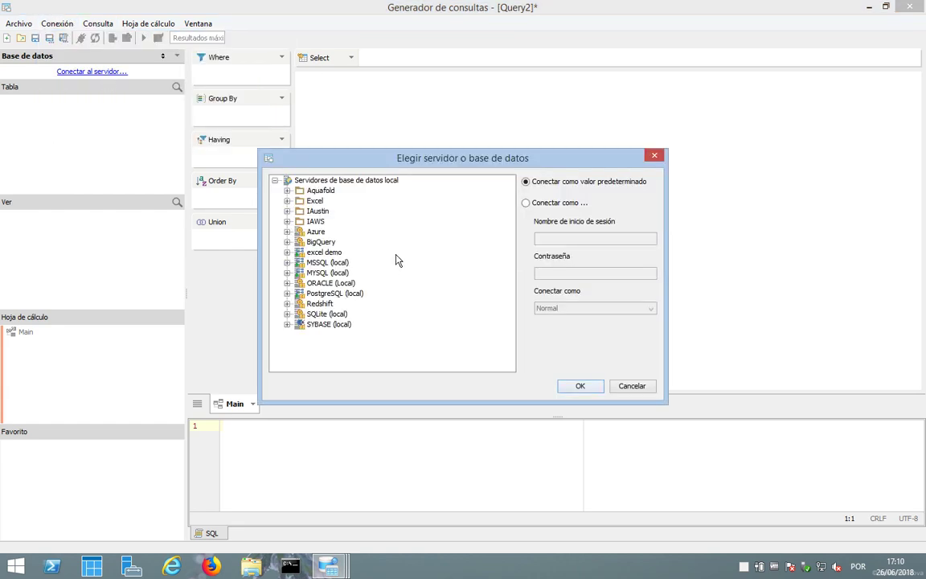
key(Escape)
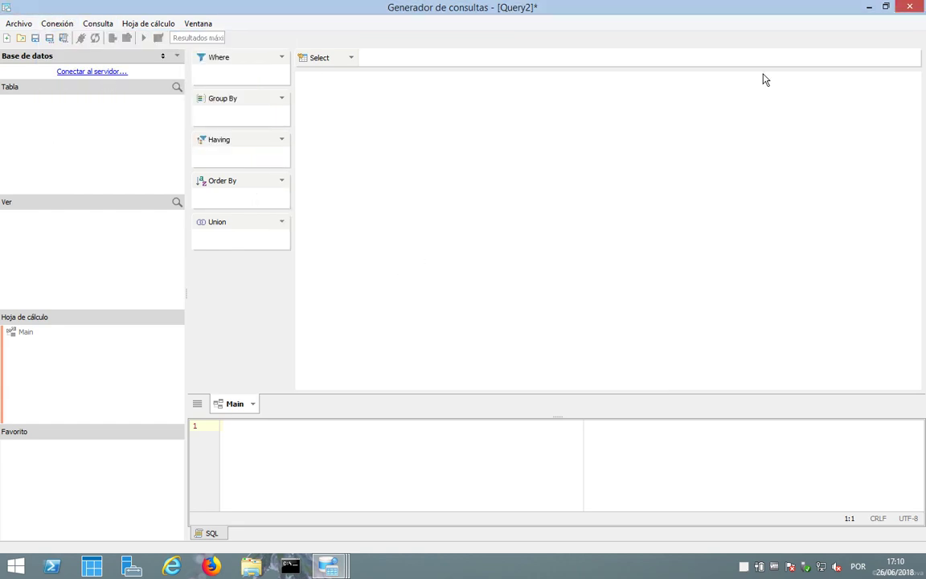
Step: Discard the empty query and open a new query builder session on the GIM database of MSSQL (local)
click(909, 6)
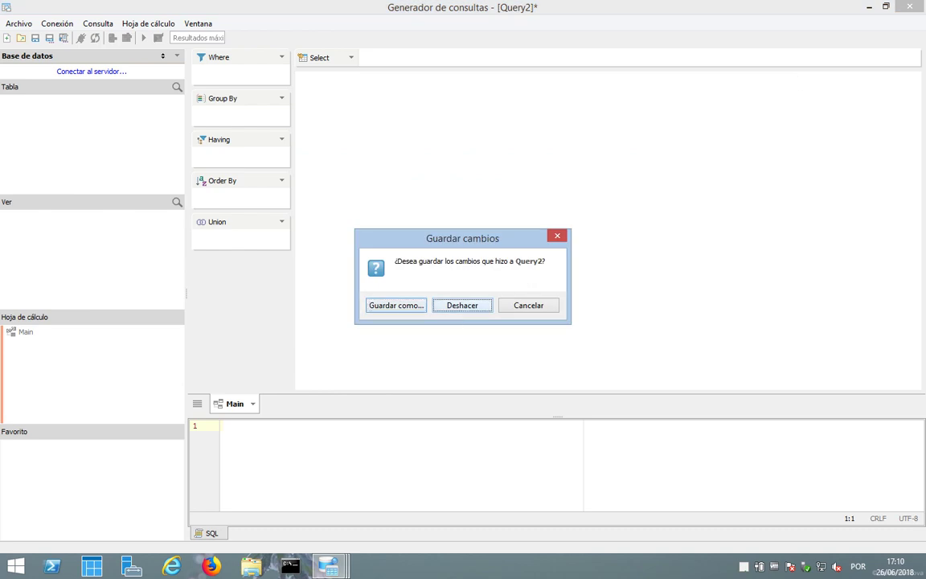
click(462, 305)
click(38, 139)
right_click(81, 171)
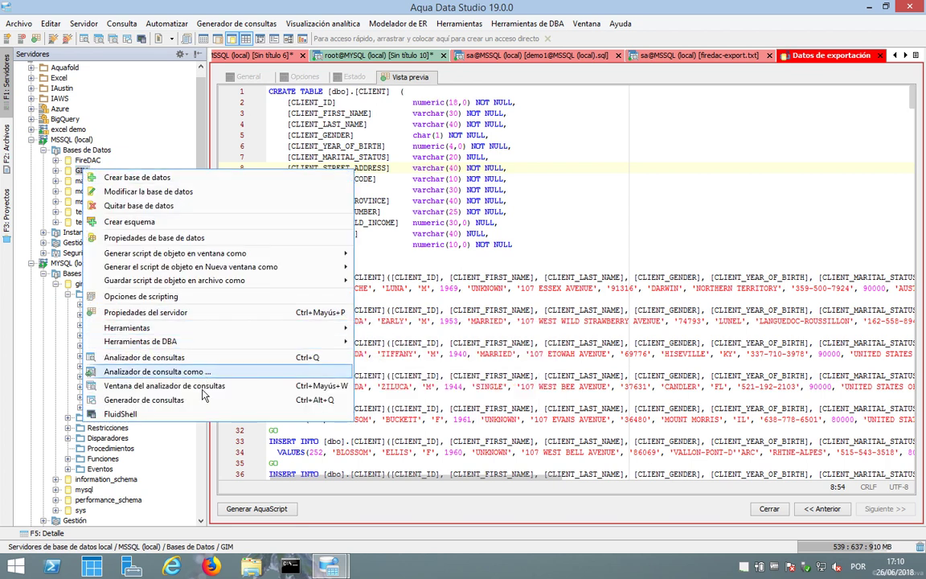
click(192, 399)
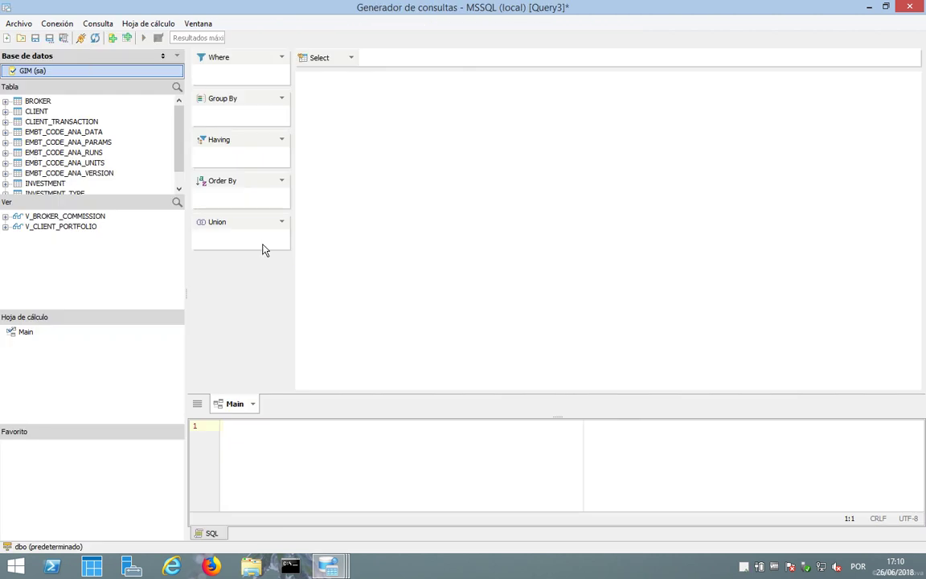
Step: Add the CLIENT and CLIENT_TRANSACTION tables to the query diagram
click(37, 111)
drag(37, 114, 474, 115)
drag(80, 122, 659, 142)
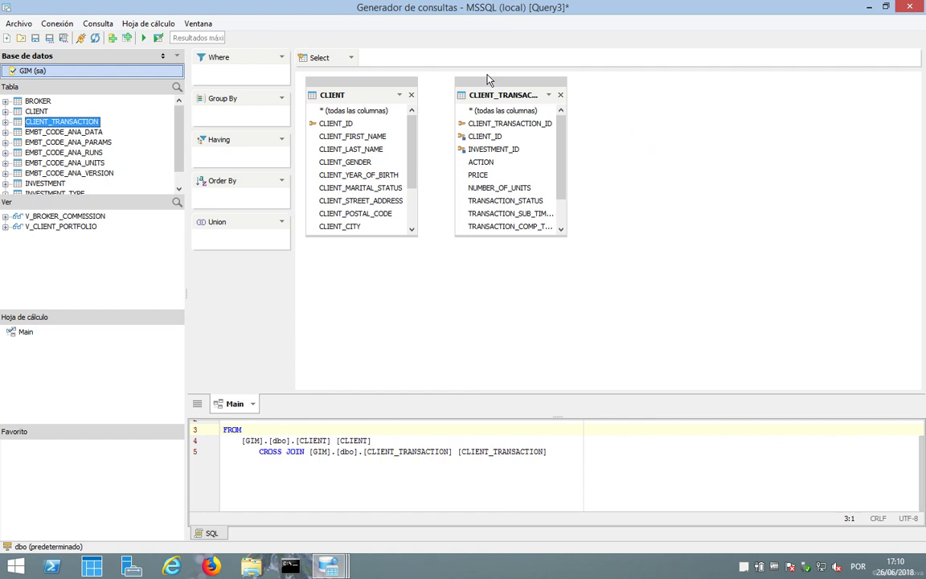
Step: Remove the CLIENT_TRANSACTION table from the query diagram
drag(489, 87, 547, 193)
drag(552, 247, 603, 256)
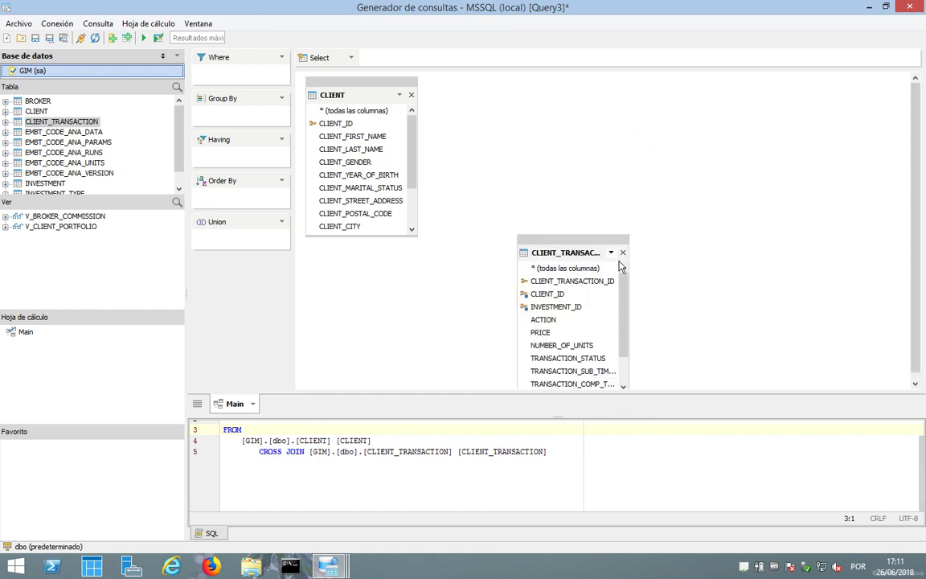
click(610, 252)
click(550, 346)
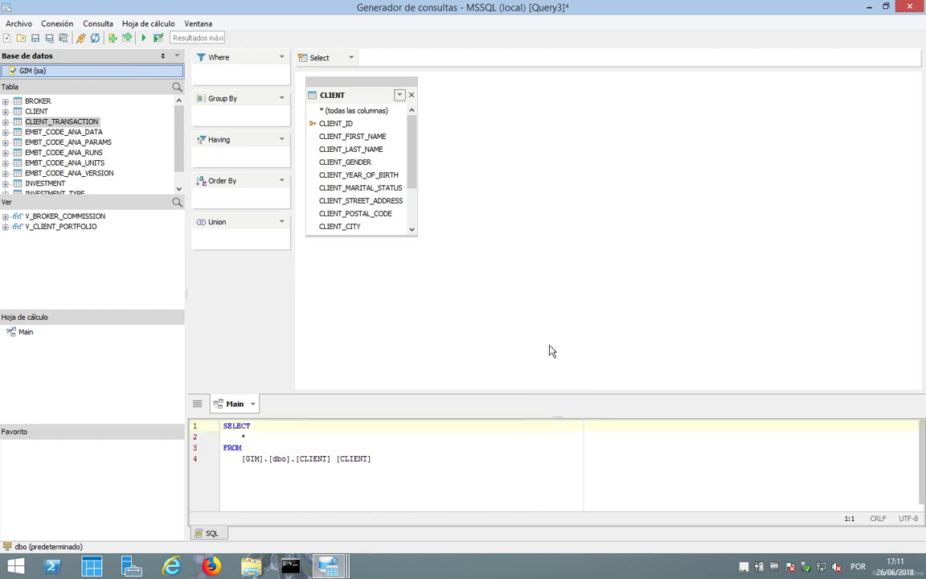
Step: Enable automatic joining on foreign keys, add CLIENT_TRANSACTION to the diagram again and reposition both tables
click(135, 24)
mouse_move(149, 42)
mouse_move(97, 24)
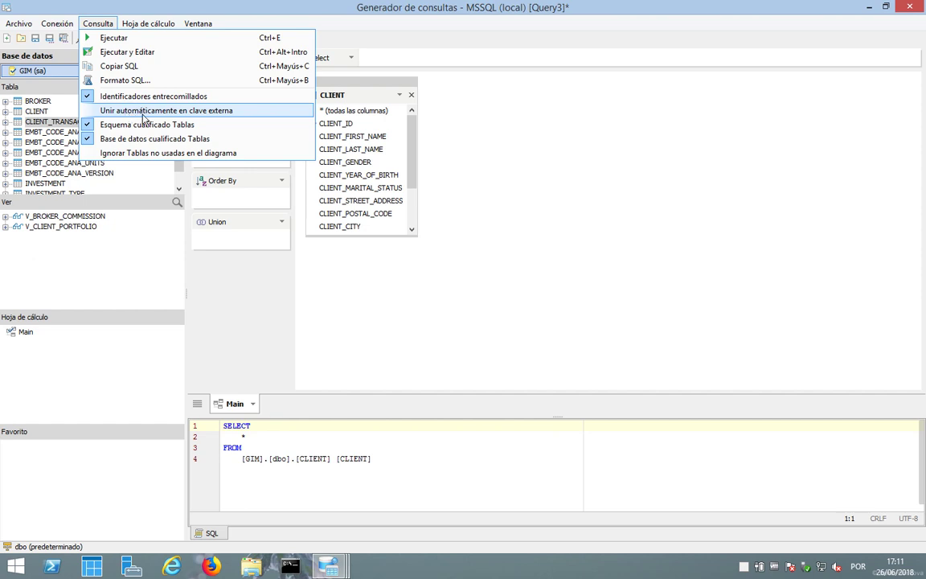
click(170, 112)
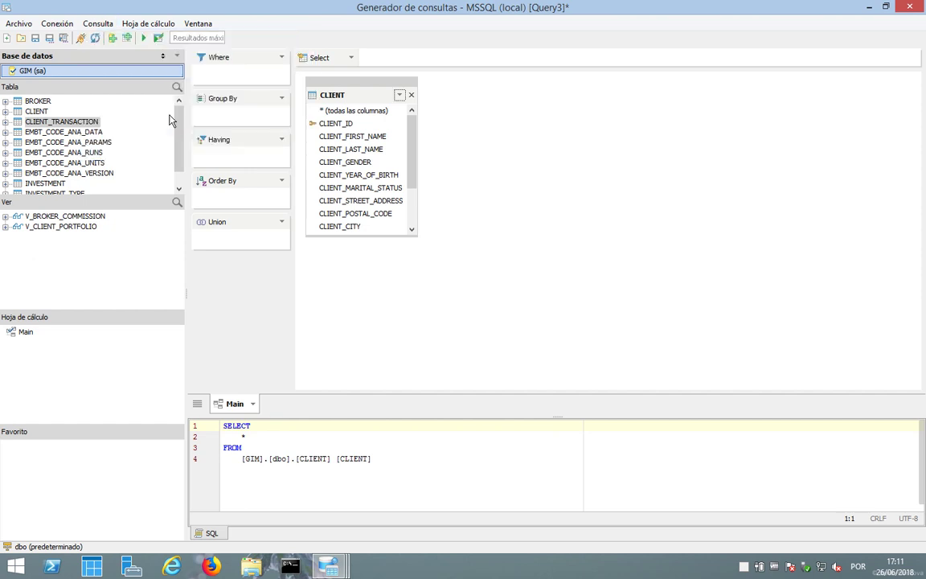
drag(69, 121, 511, 168)
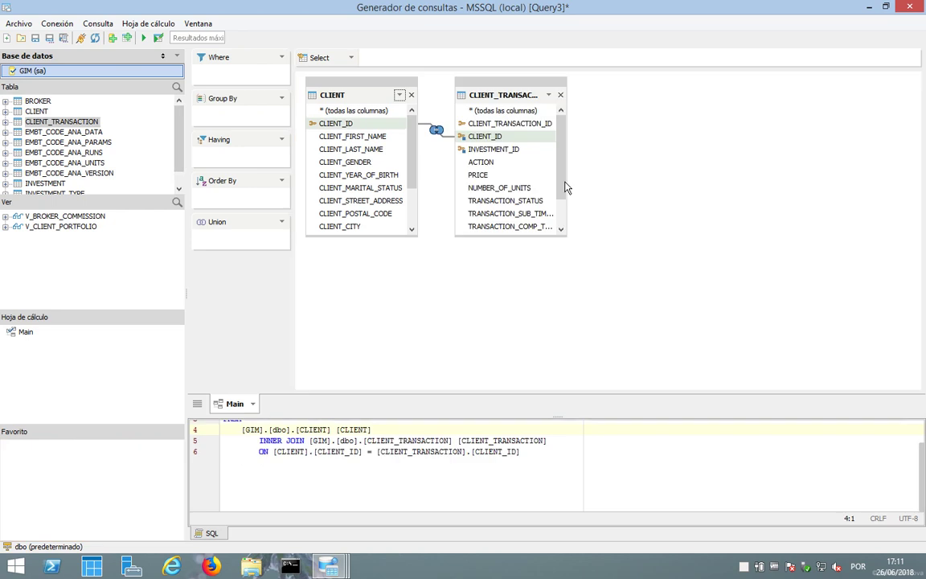
drag(496, 87, 601, 149)
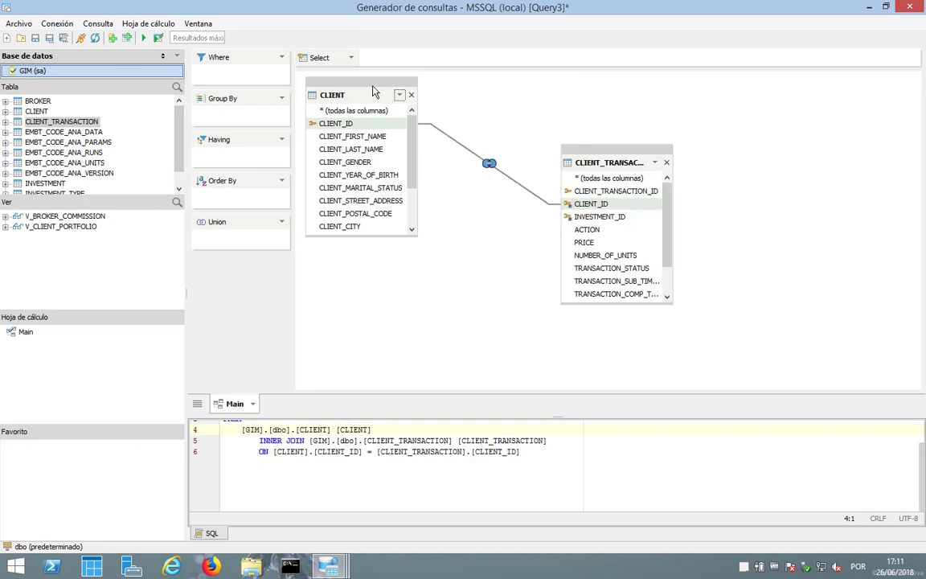
drag(335, 78, 455, 74)
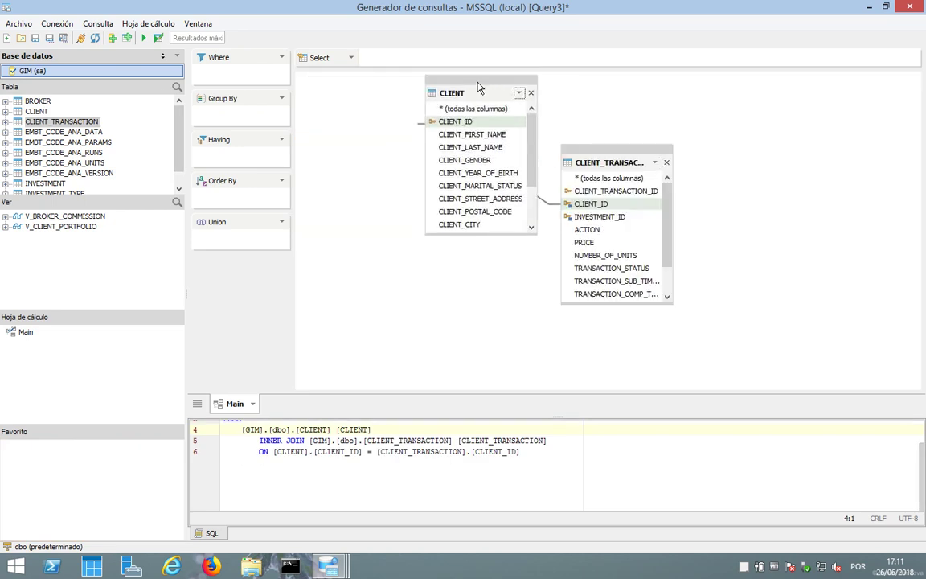
Step: Add the BROKER table to the query diagram and move CLIENT and CLIENT_TRANSACTION apart so the joins are readable
click(43, 102)
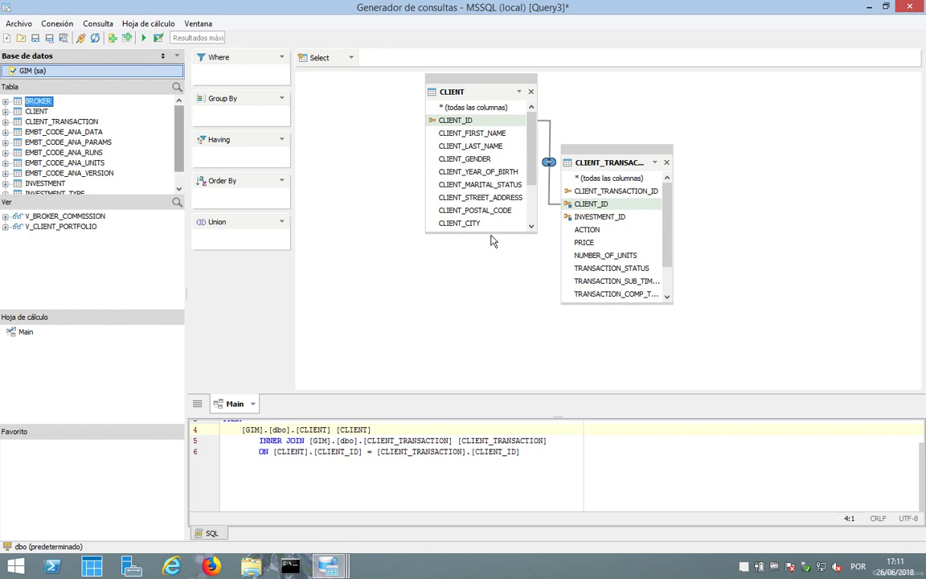
scroll(436, 209, down, 2)
drag(41, 103, 339, 239)
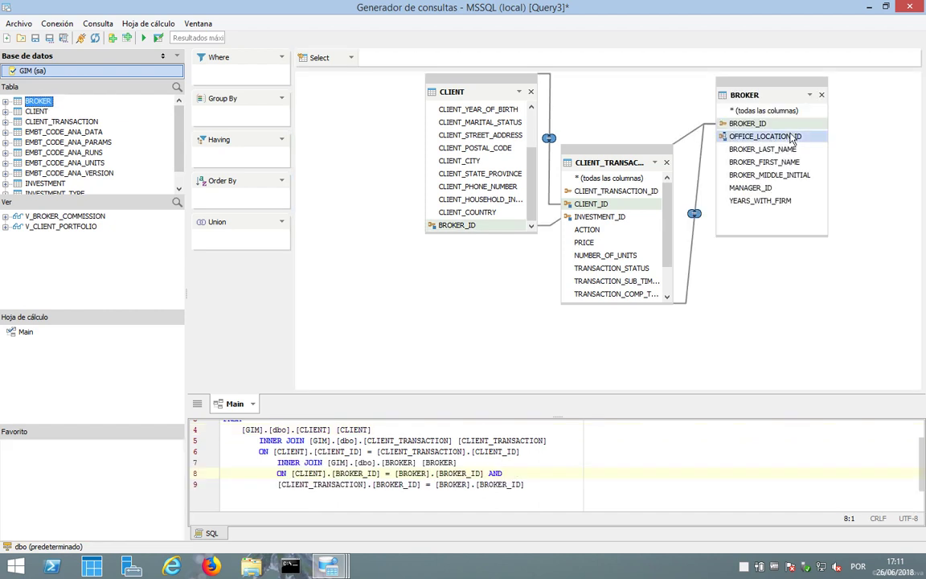
drag(616, 149, 648, 211)
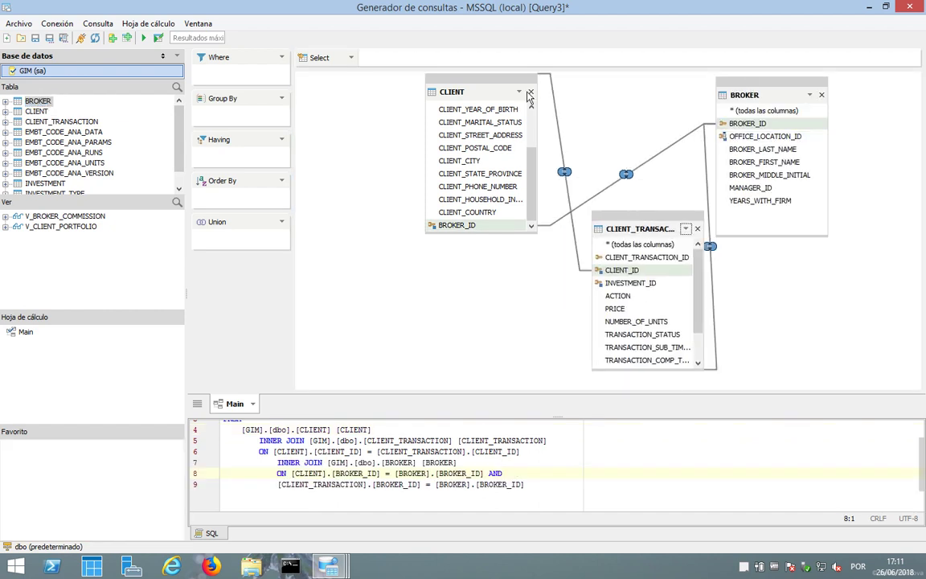
drag(433, 79, 425, 101)
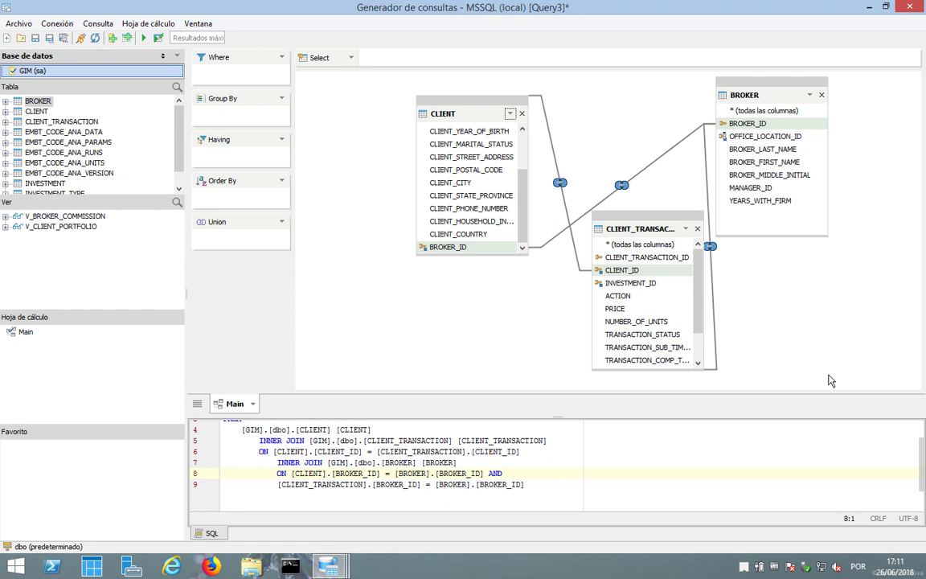
scroll(771, 478, up, 1)
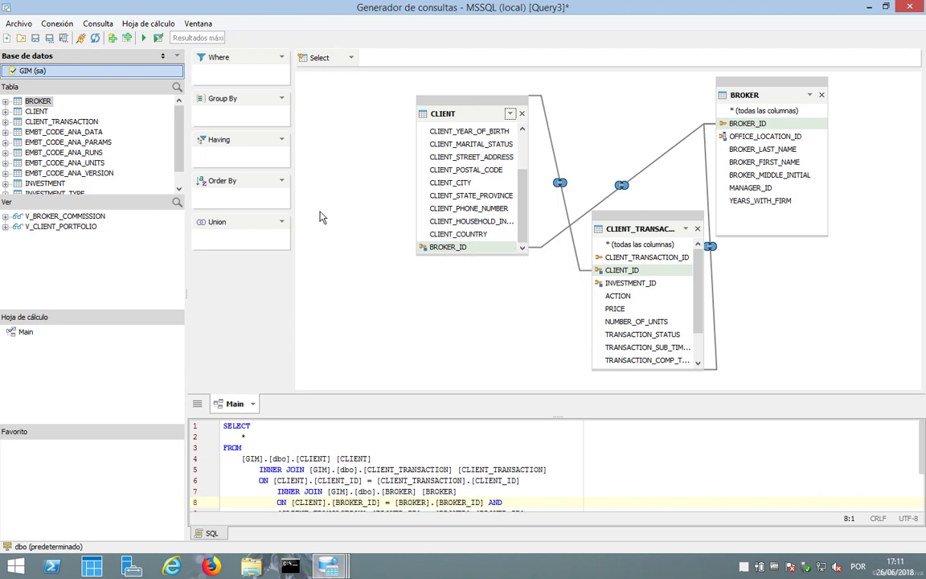
Step: Order the query by the CLIENT table's CLIENT_FIRST_NAME column
mouse_move(519, 169)
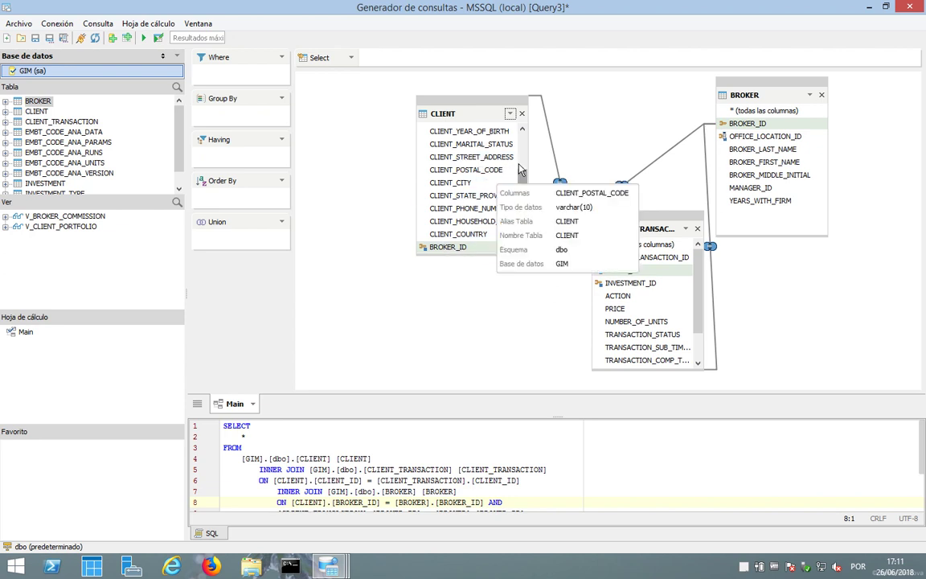
scroll(469, 138, up, 2)
drag(469, 155, 233, 196)
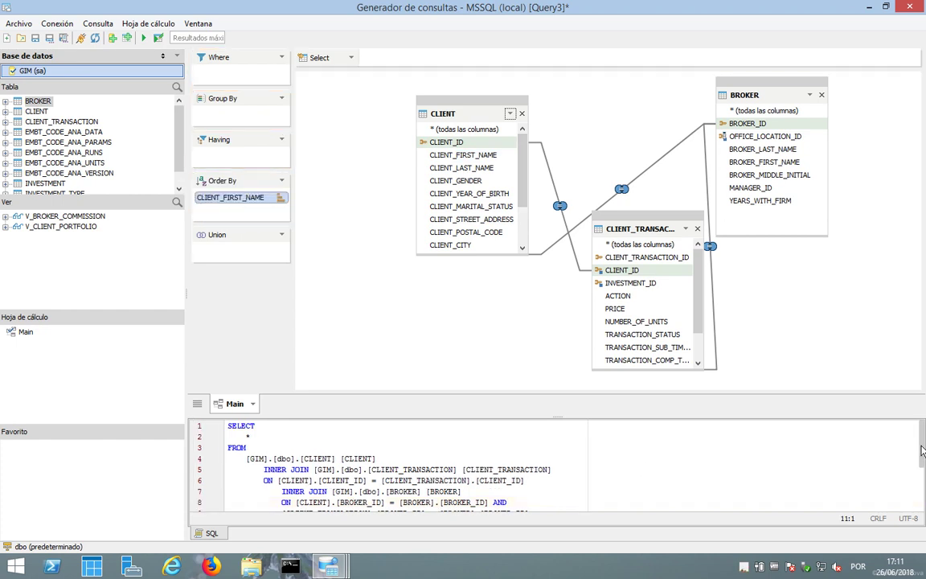
drag(922, 451, 924, 378)
Step: Select CLIENT_FIRST_NAME, CLIENT_LAST_NAME and CLIENT_YEAR_OF_BIRTH as output columns and run the query
double_click(474, 157)
double_click(470, 168)
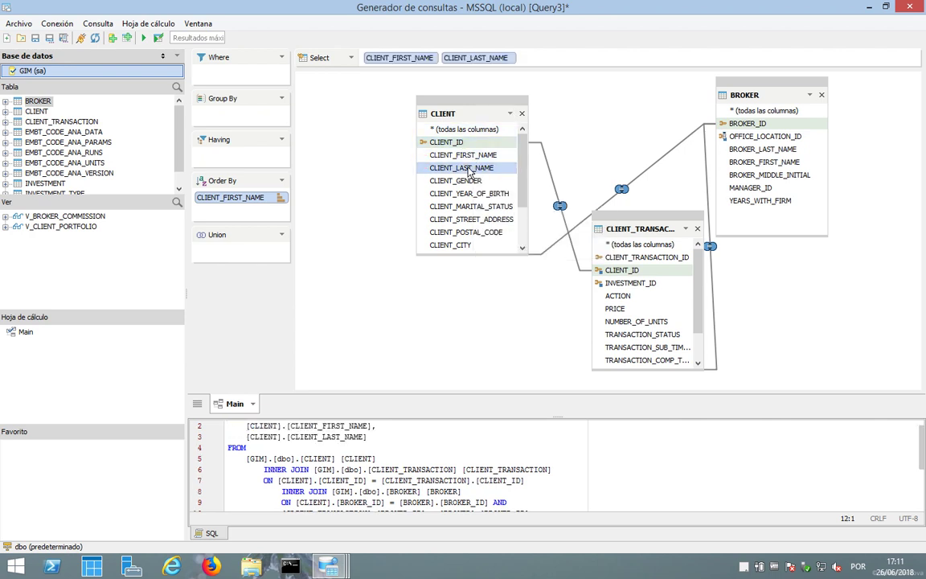
double_click(462, 193)
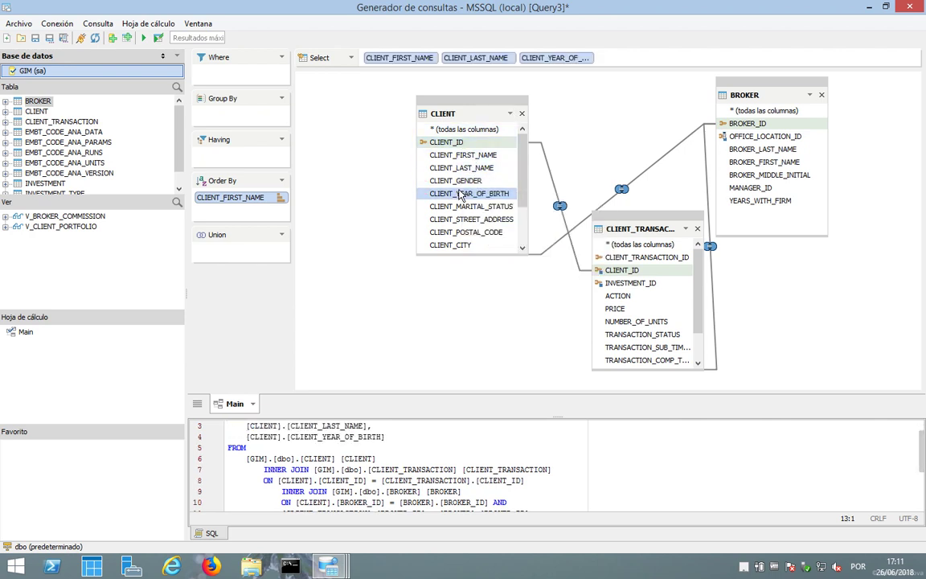
click(142, 38)
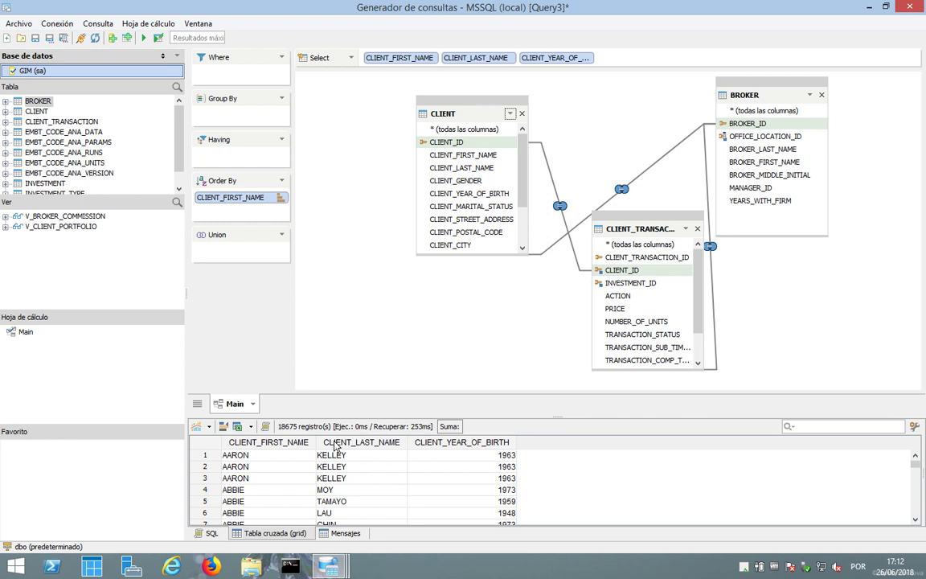
Step: Review the SQL generated for the query and return to the main Aqua Data Studio window
click(209, 532)
click(324, 448)
scroll(324, 449, up, 1)
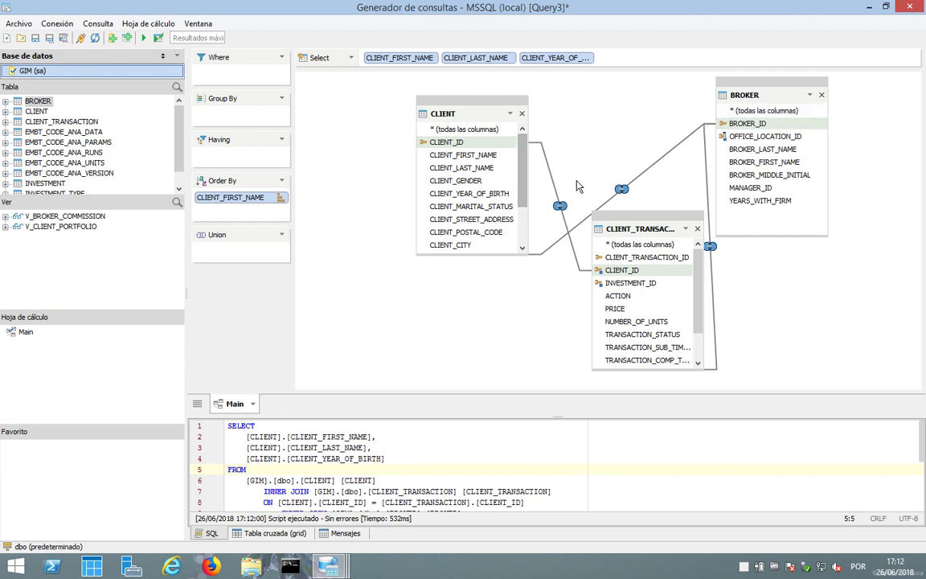
click(868, 8)
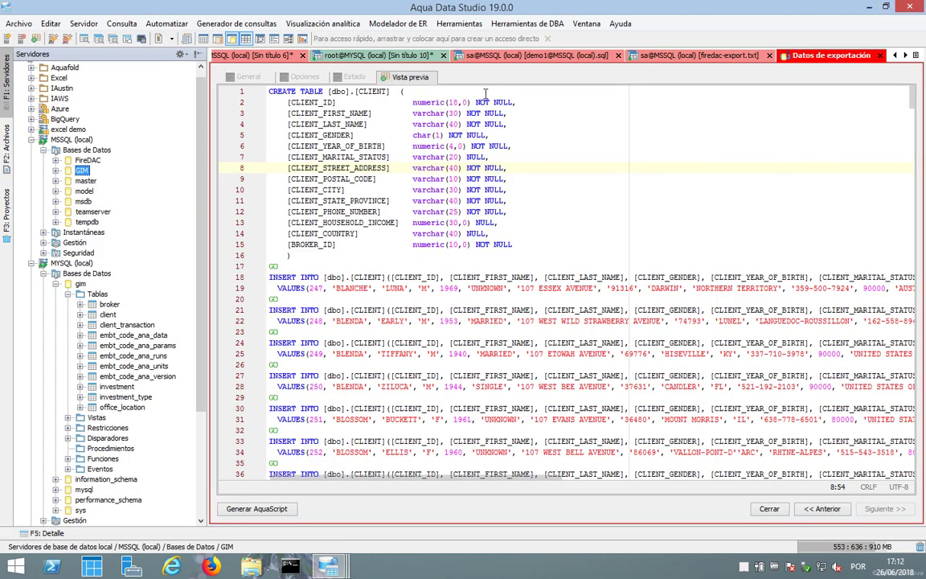
click(312, 24)
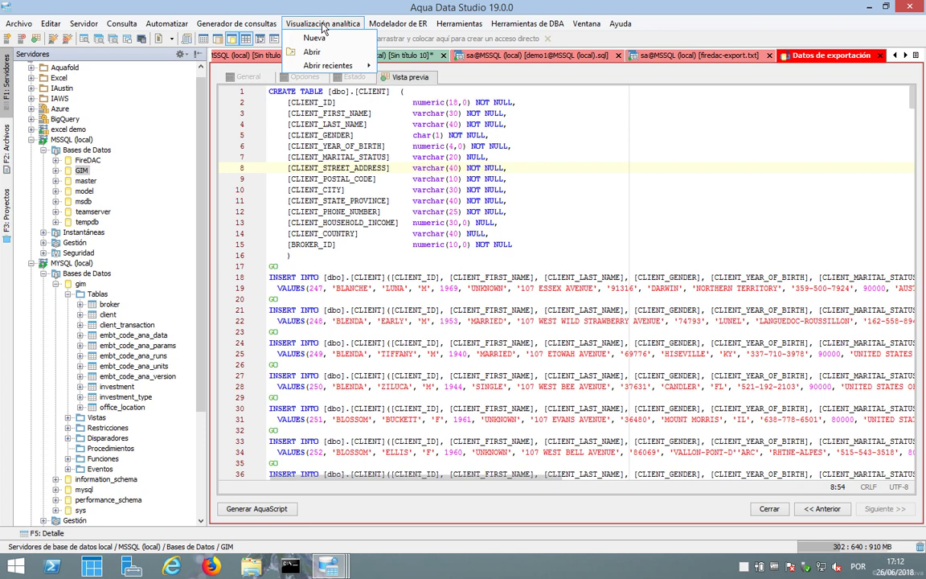
click(518, 222)
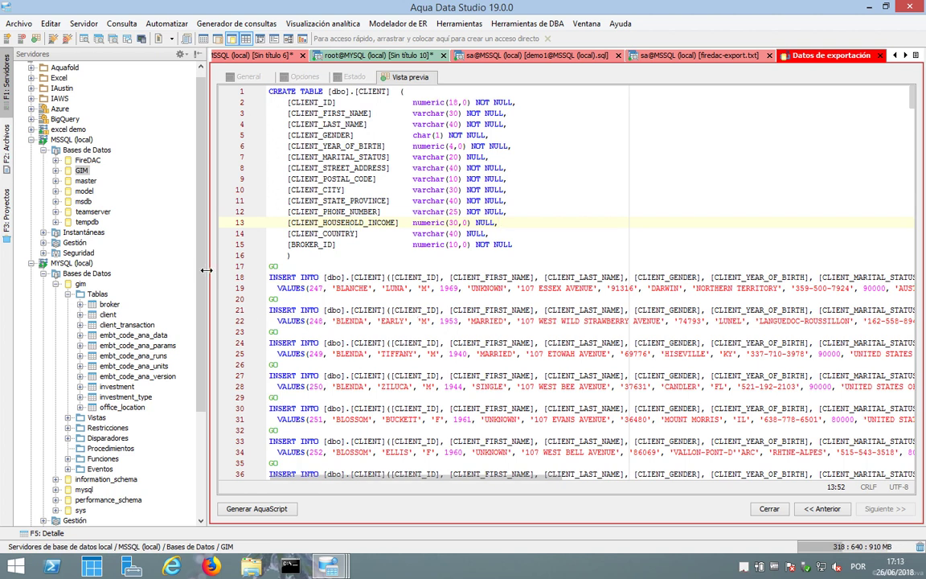
drag(206, 270, 205, 269)
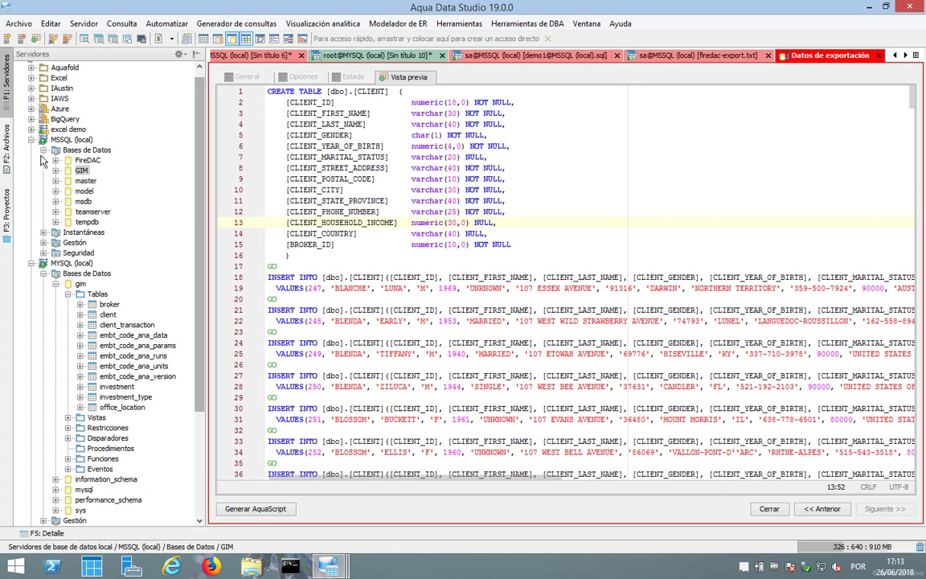
Step: Collapse the MSSQL, MYSQL, ORACLE and PostgreSQL local servers and expand the excel demo server
click(31, 140)
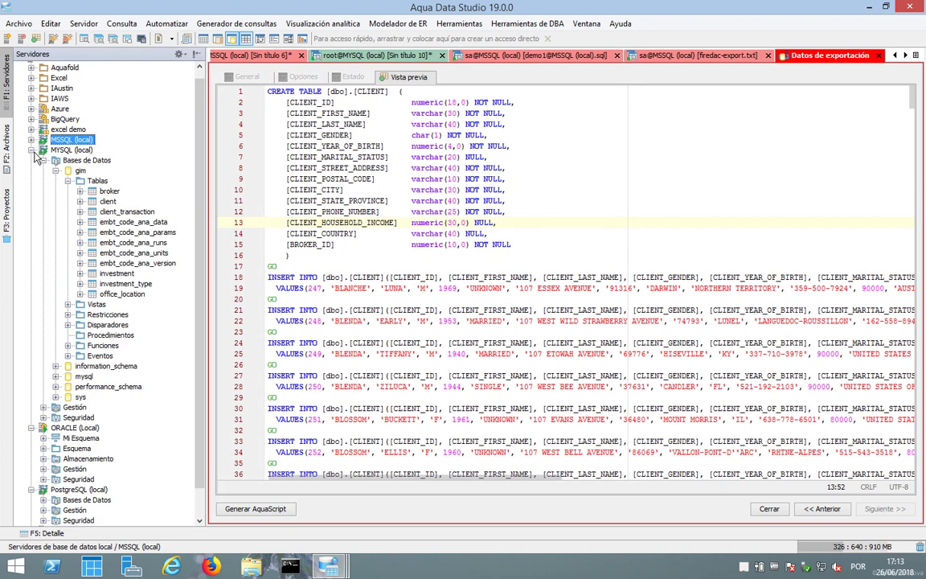
click(31, 149)
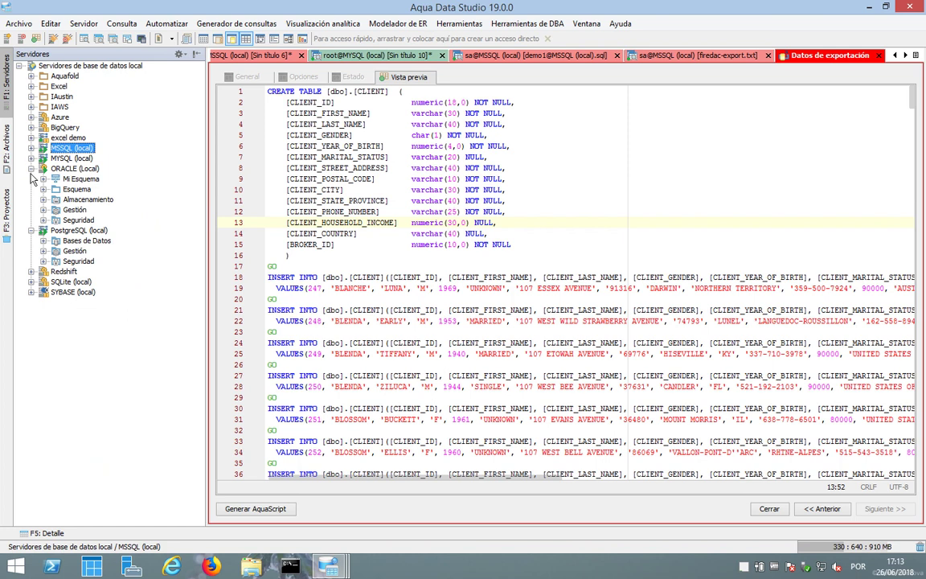
click(30, 169)
click(31, 178)
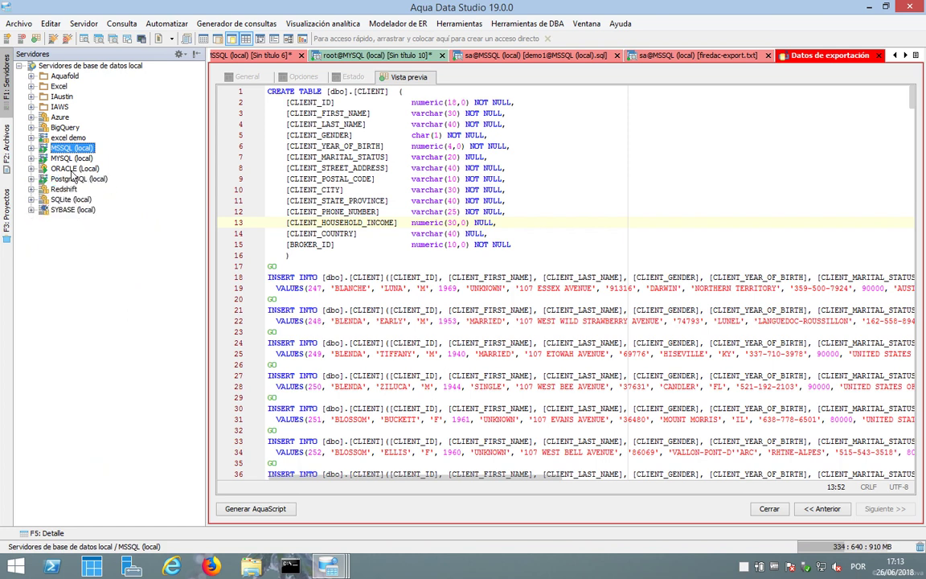
click(38, 138)
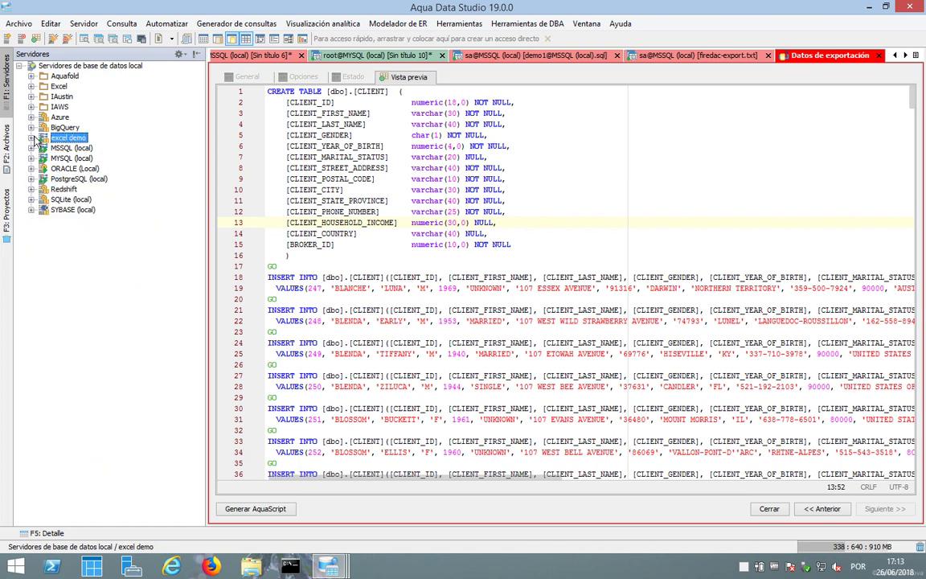
click(32, 139)
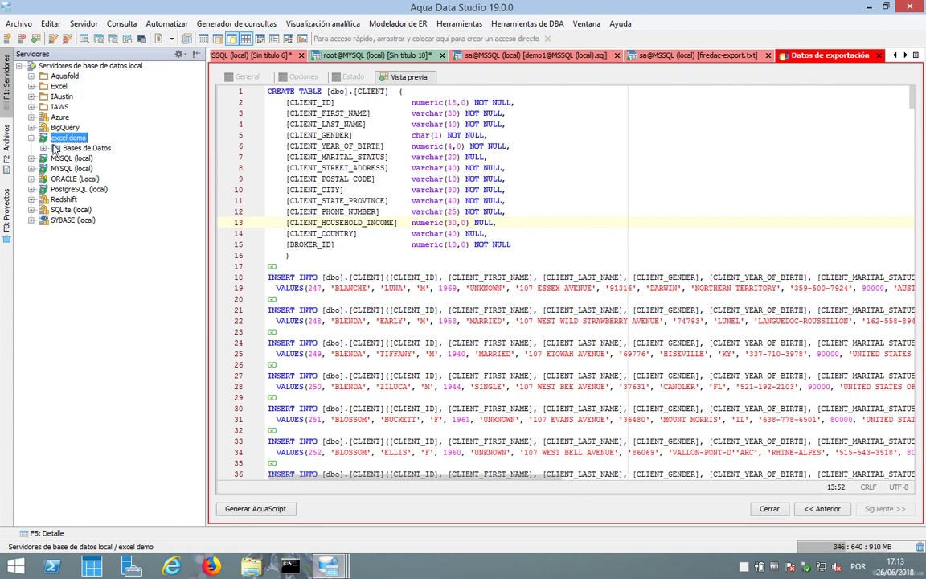
Step: Expand the excel demo server's databases down to the tables of the bistudio_example schema
click(44, 148)
click(55, 158)
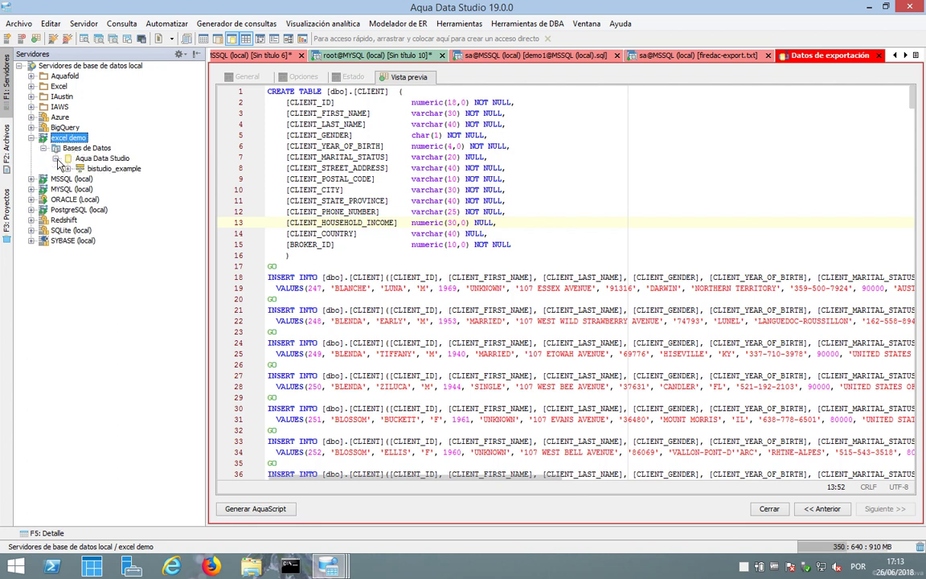
right_click(112, 170)
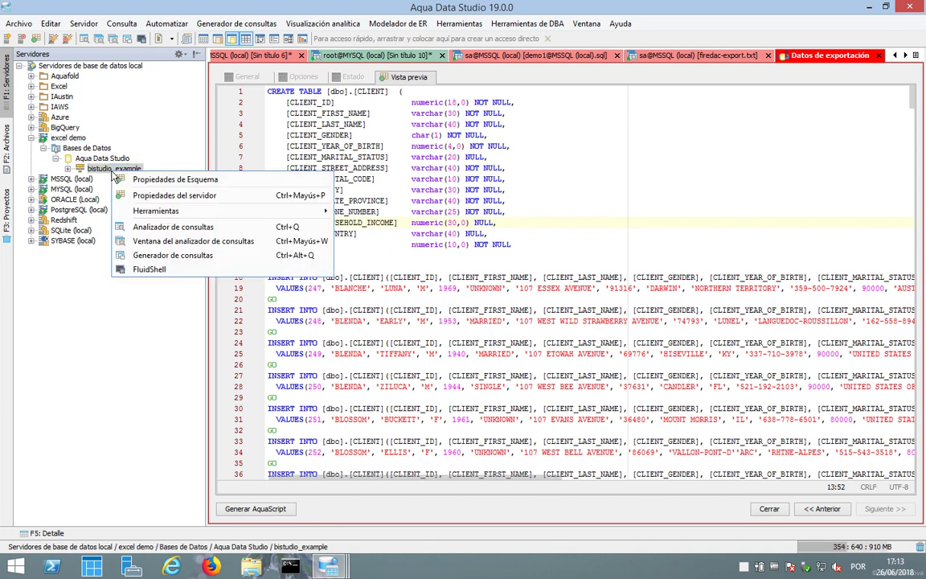
click(69, 168)
click(79, 179)
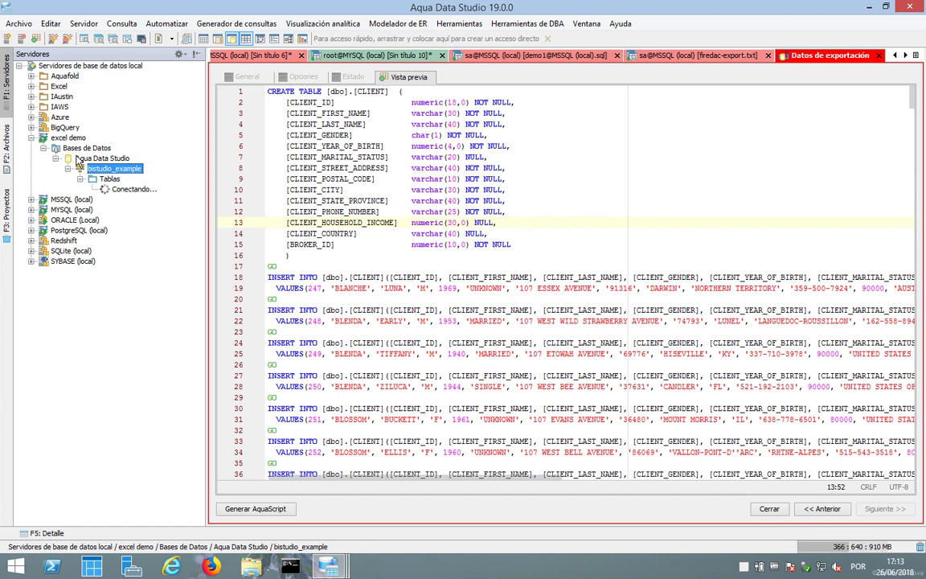
Step: Check the directory location in the excel demo server's properties and close them without saving
right_click(69, 138)
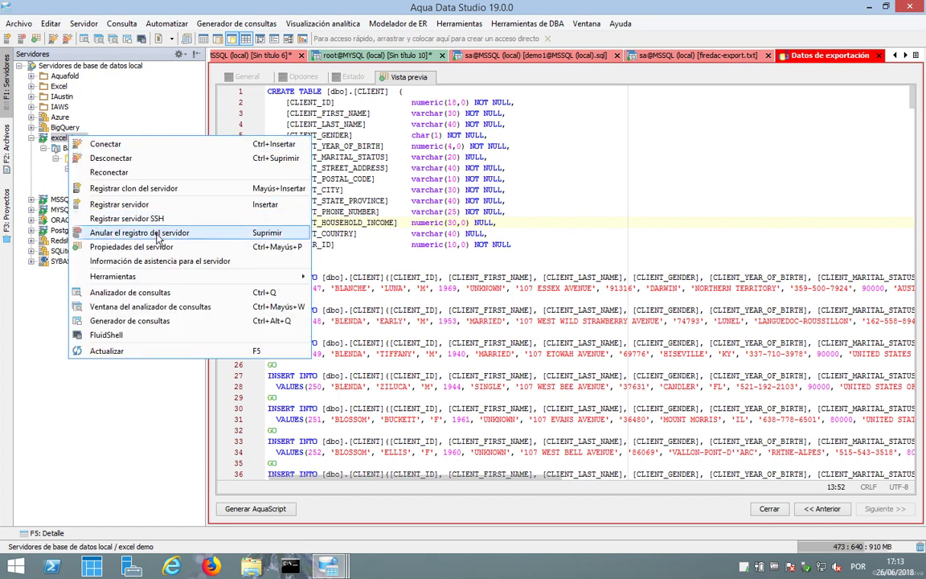
click(158, 249)
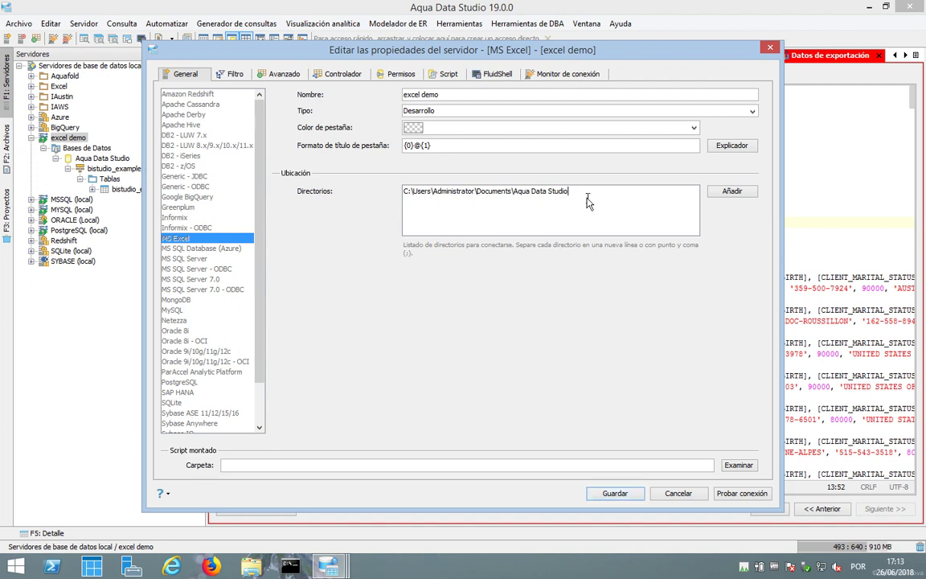
drag(694, 206, 351, 199)
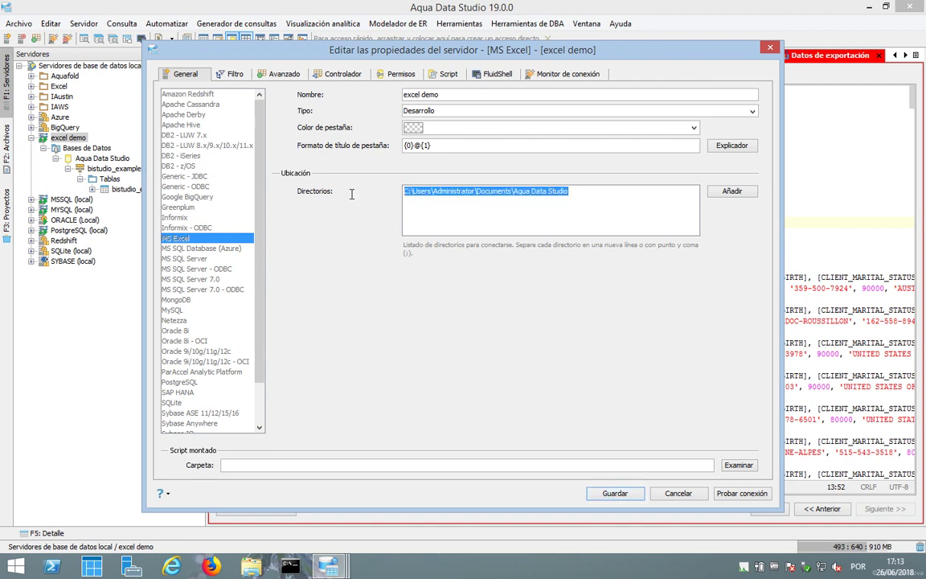
key(Escape)
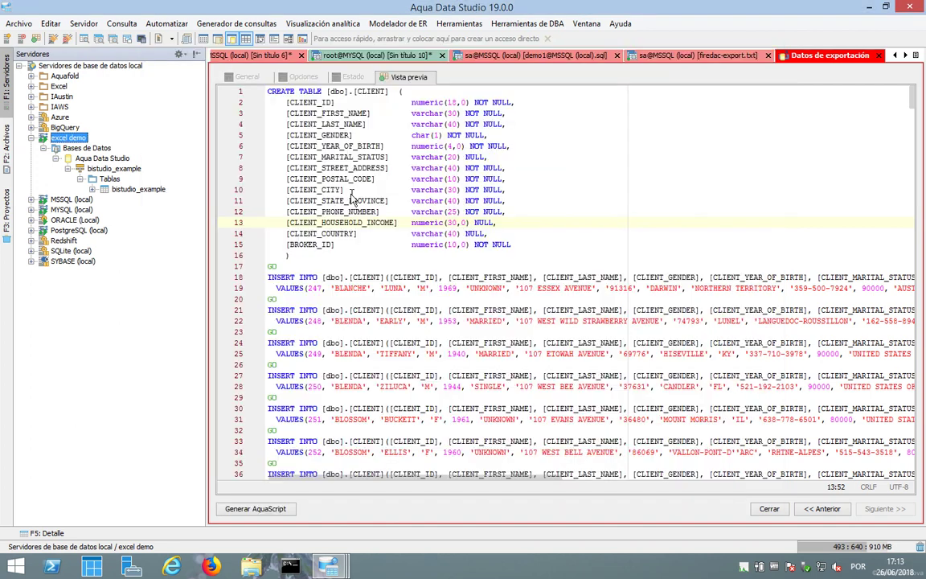
Step: Inspect the columns of the bistudio_example table and collapse the table again
click(128, 189)
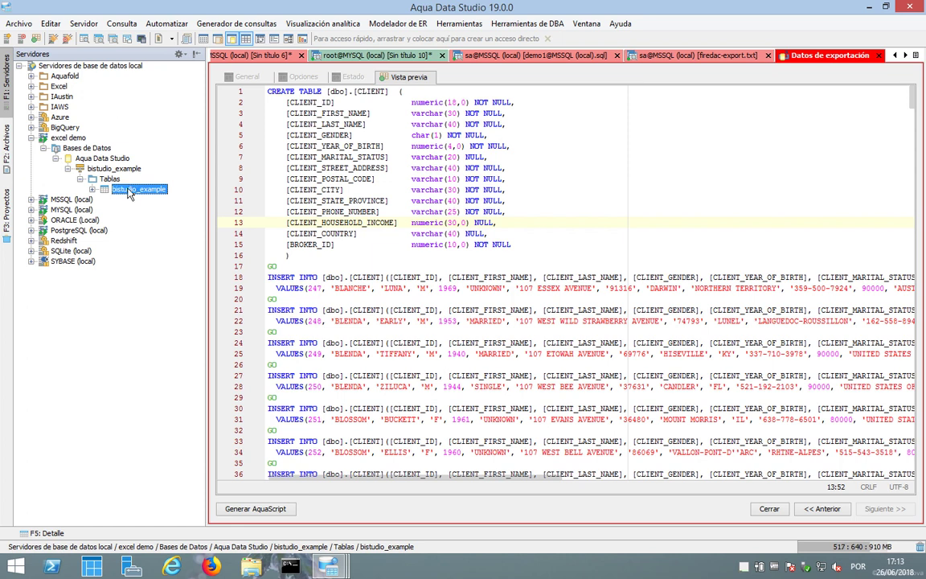
right_click(129, 194)
key(Escape)
click(93, 189)
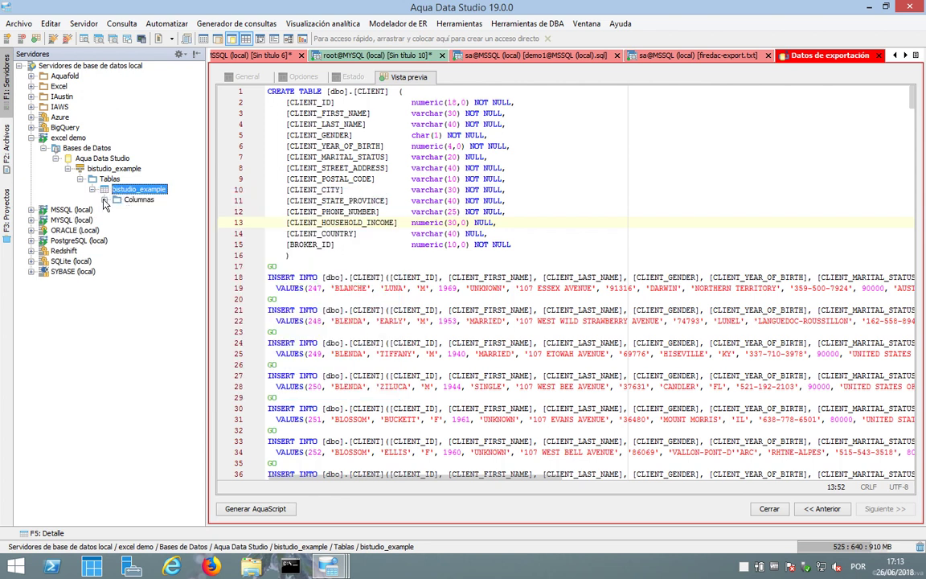
click(105, 199)
click(93, 191)
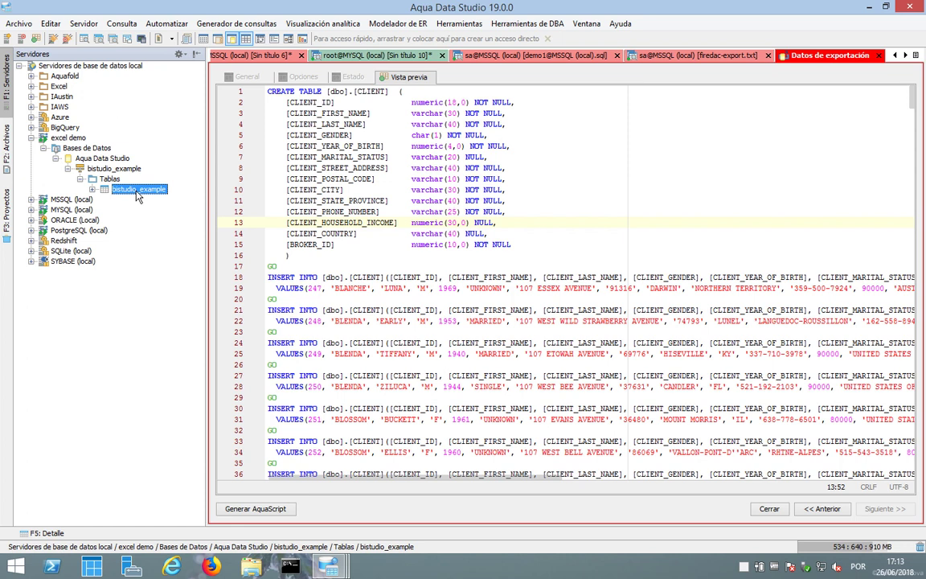
Step: Generate a query selecting the top 1000 rows of the bistudio_example table and run it
right_click(137, 195)
mouse_move(219, 246)
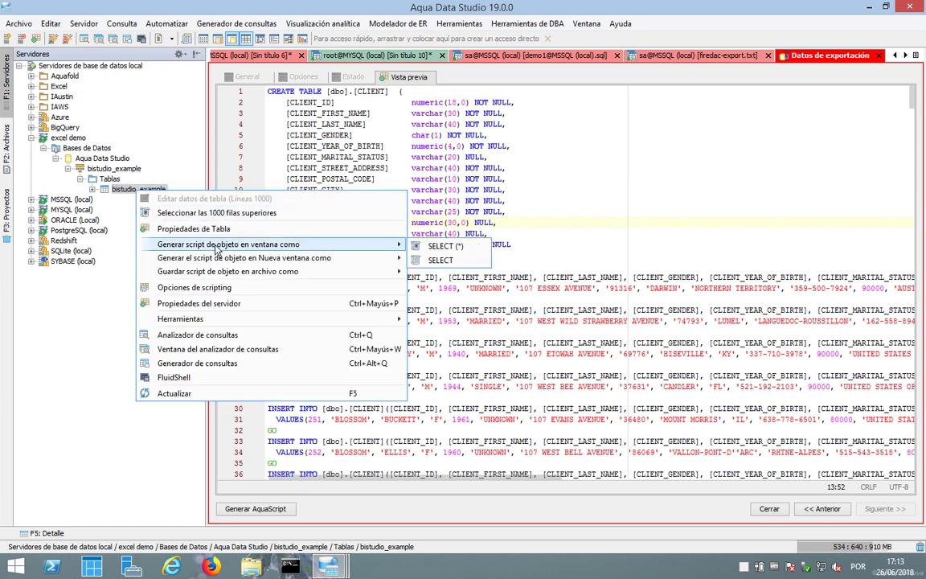
click(161, 213)
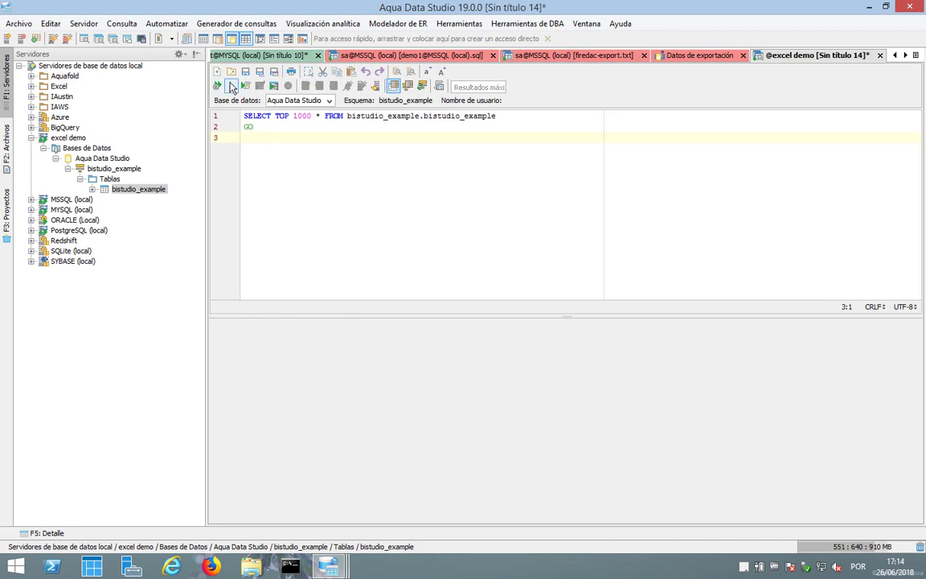
click(216, 85)
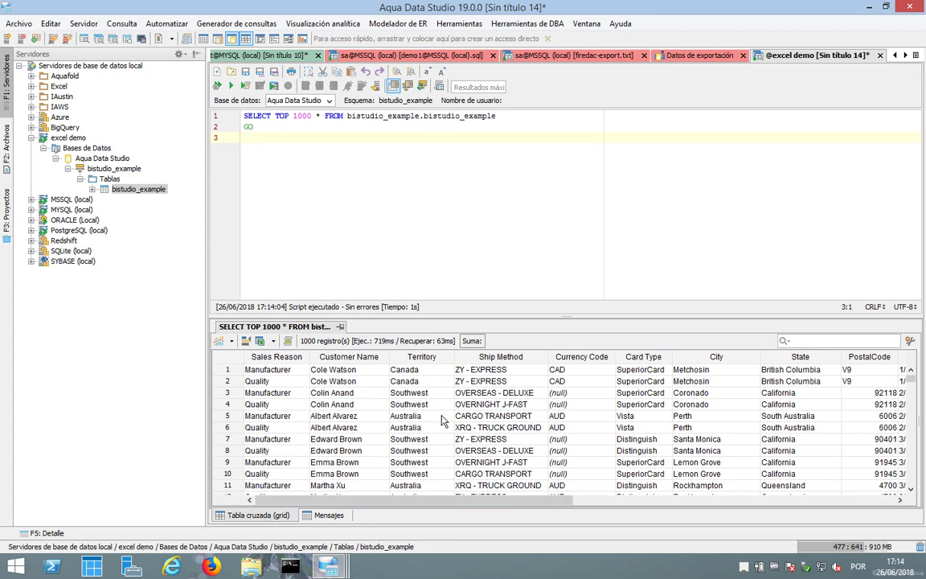
click(315, 29)
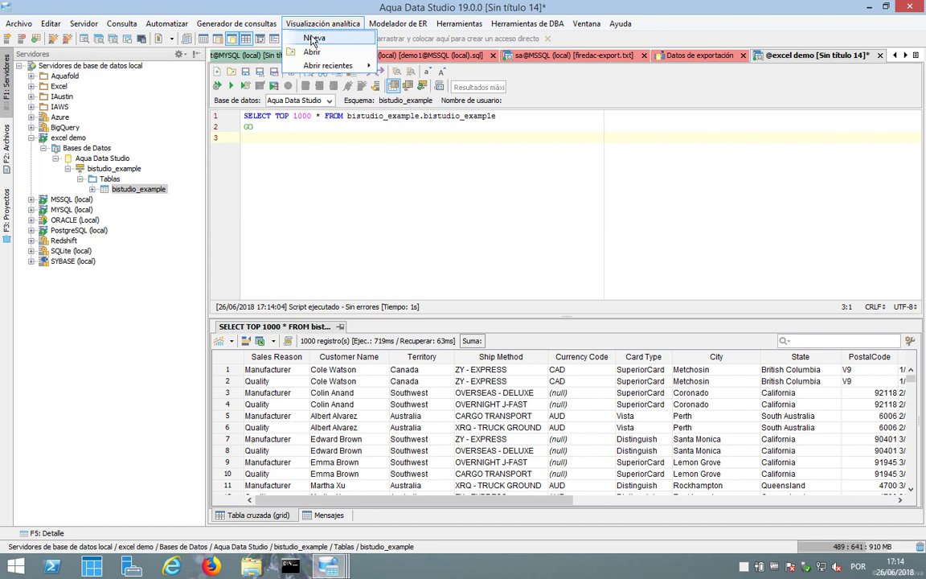
click(315, 37)
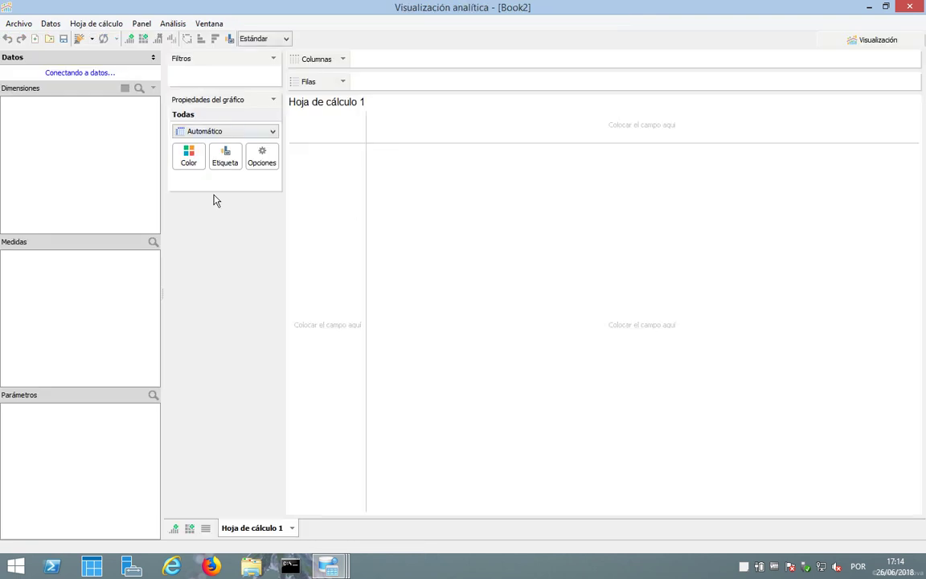
click(95, 73)
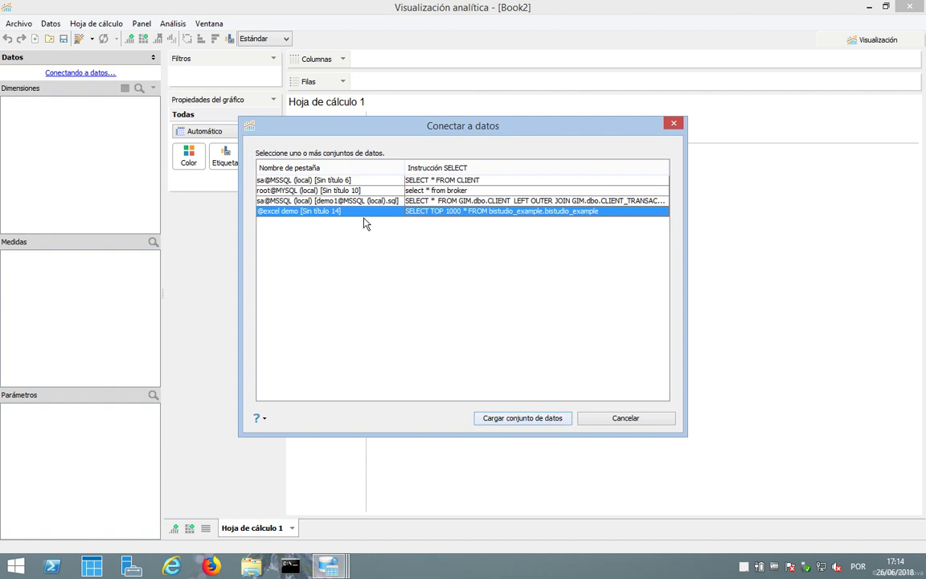
click(495, 418)
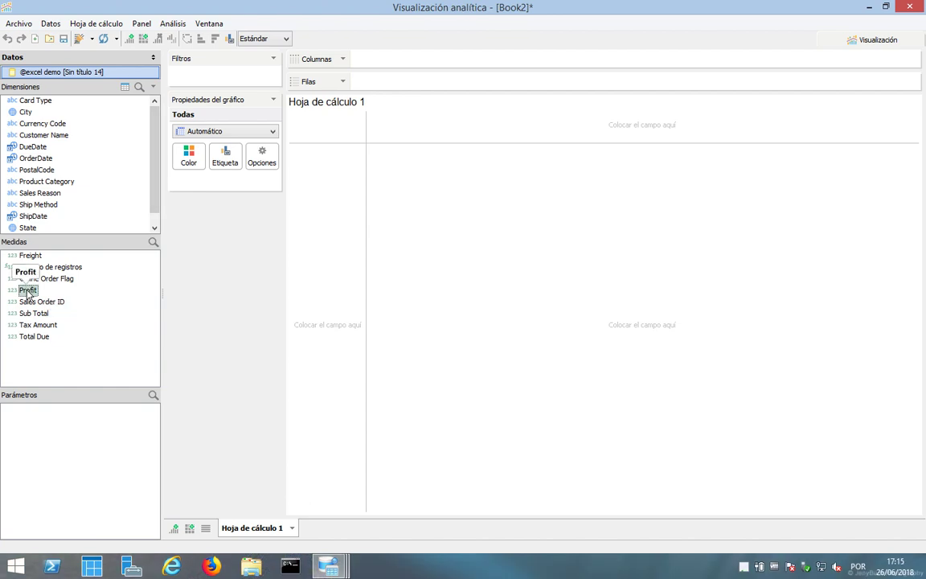
Step: Chart the sum of Profit in columns by Product Category in rows, sorting it descending and then ascending
drag(27, 292, 375, 61)
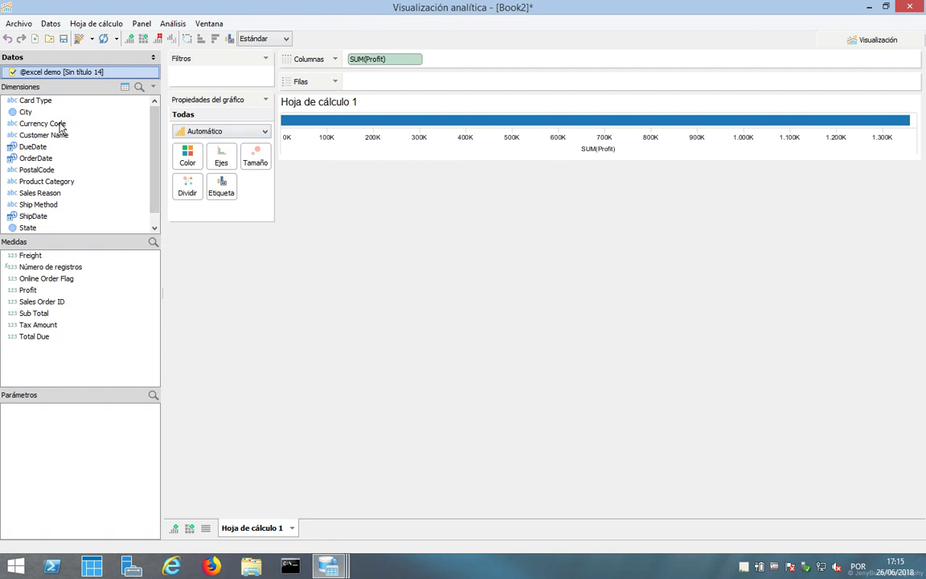
drag(44, 179, 372, 82)
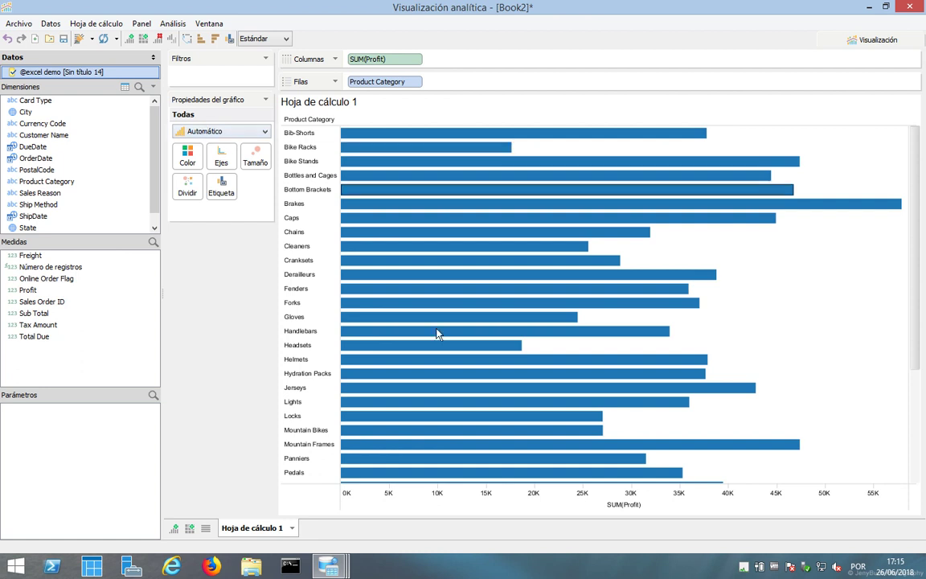
click(212, 37)
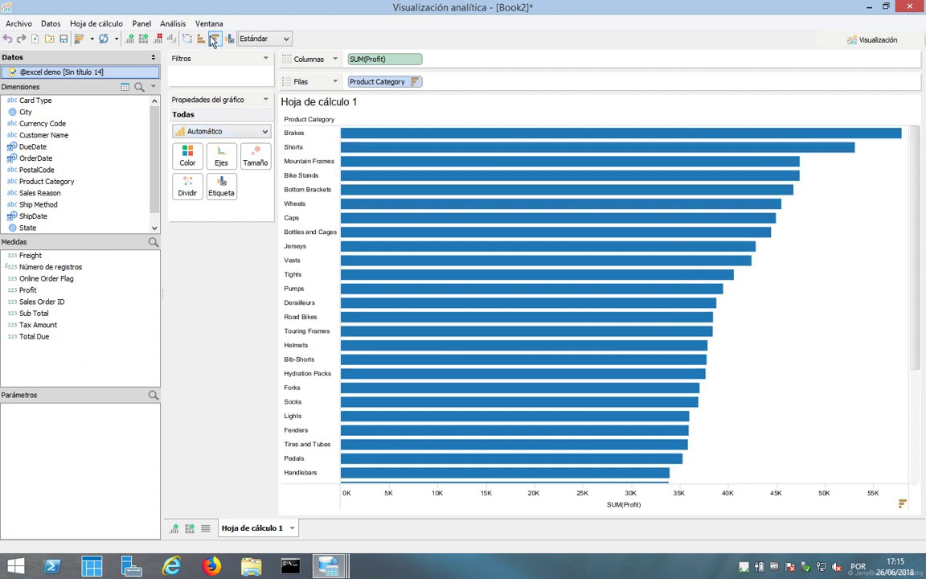
click(201, 41)
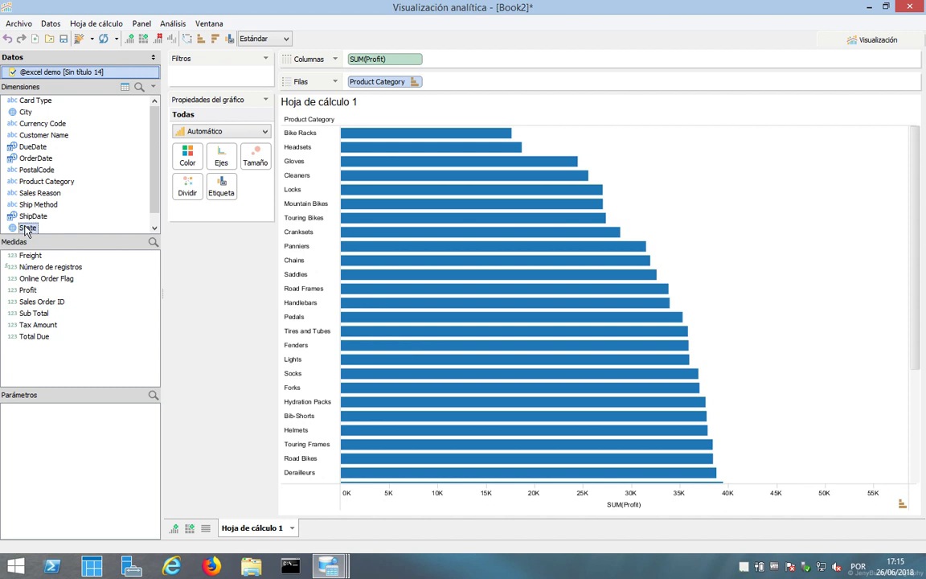
Step: Color the profit bars by State and view the data behind the Victoria segment of Bike Stands
drag(26, 228, 182, 162)
mouse_move(180, 166)
mouse_down()
mouse_move(185, 158)
mouse_move(121, 207)
mouse_move(48, 215)
mouse_move(101, 178)
mouse_move(193, 160)
mouse_up()
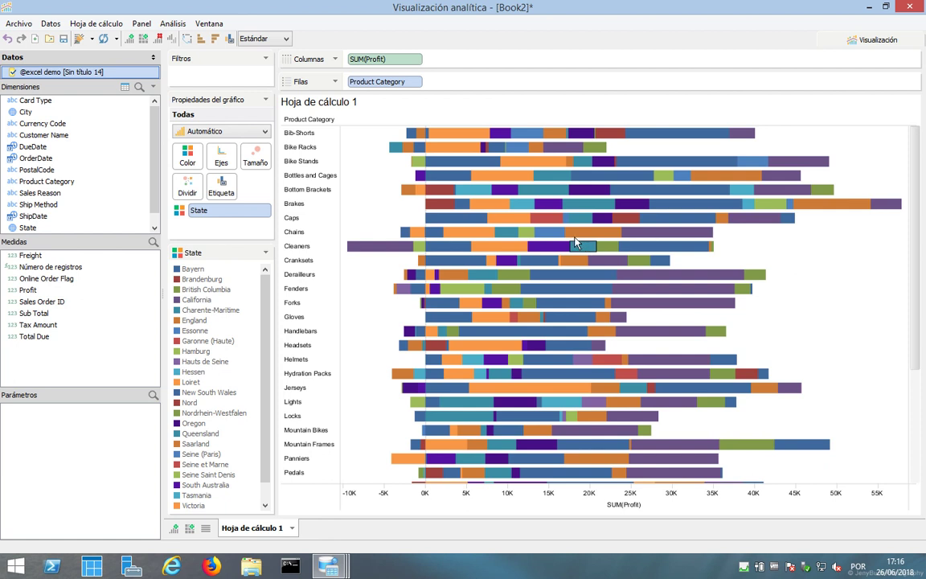
click(531, 165)
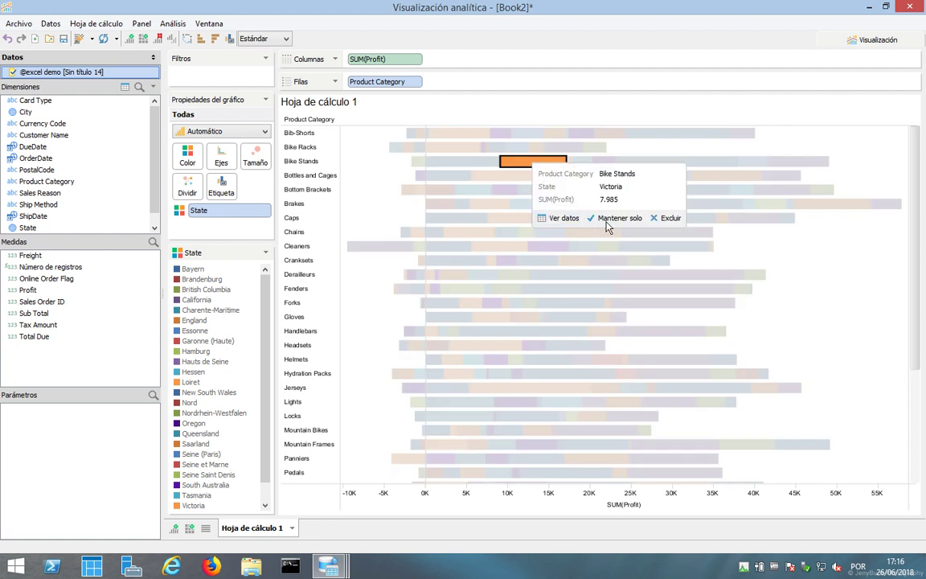
click(568, 218)
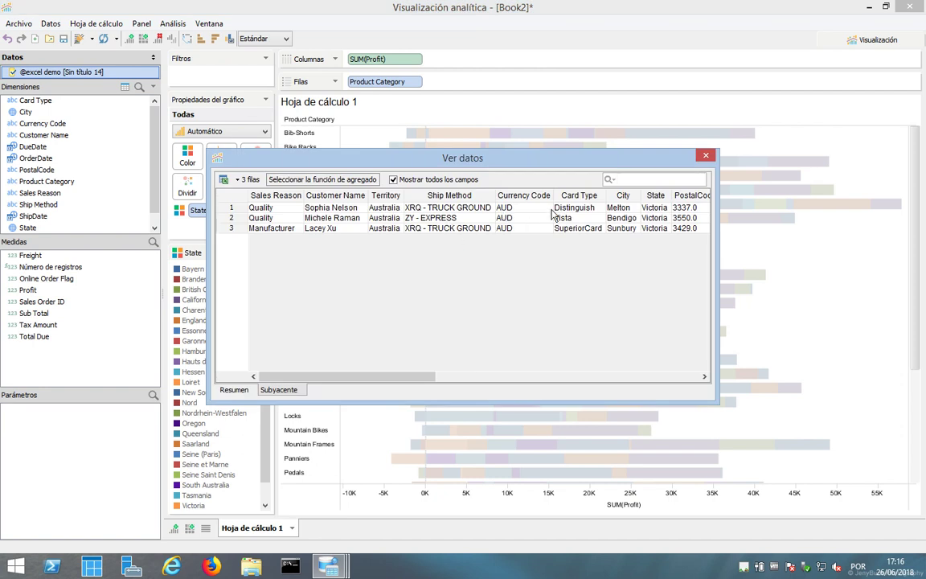
click(705, 156)
drag(498, 283, 482, 289)
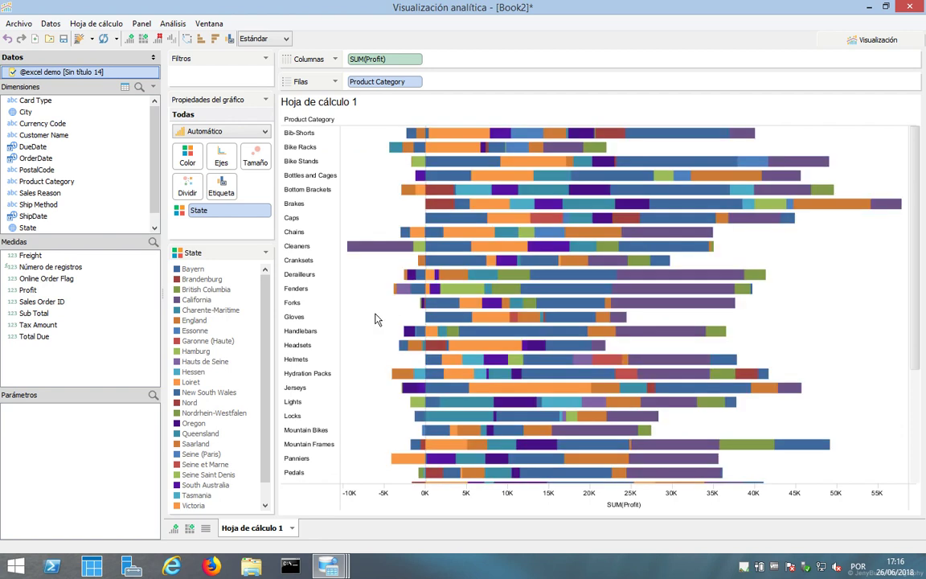
Step: Add a new worksheet with a pie chart (Circular) of the sum of Profit, colored by State
click(173, 529)
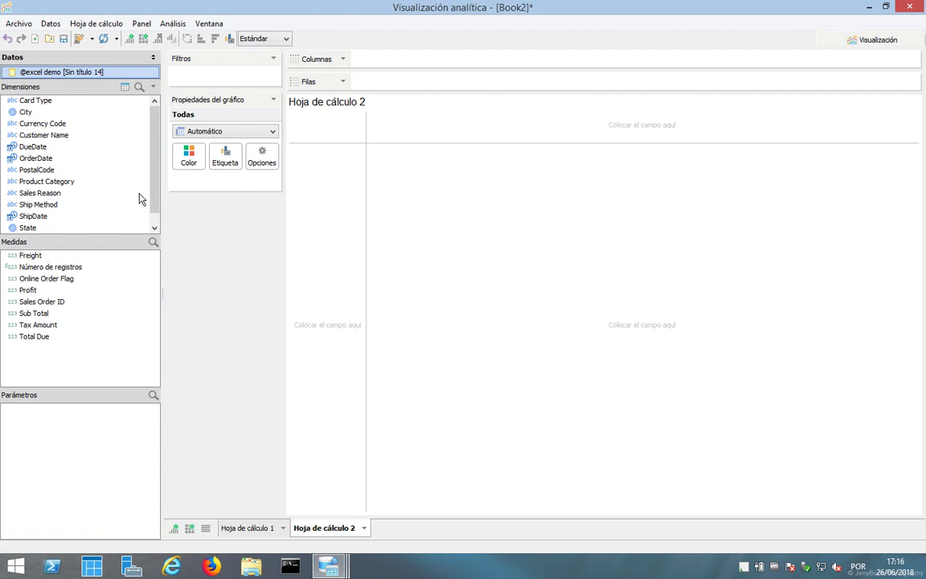
mouse_move(27, 290)
mouse_down()
mouse_move(402, 70)
mouse_move(354, 58)
mouse_up()
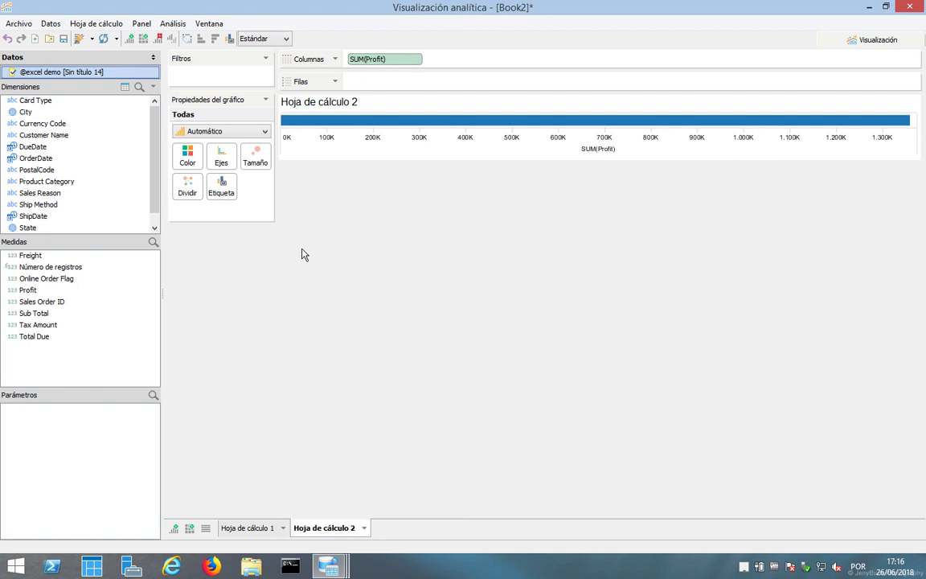
click(225, 131)
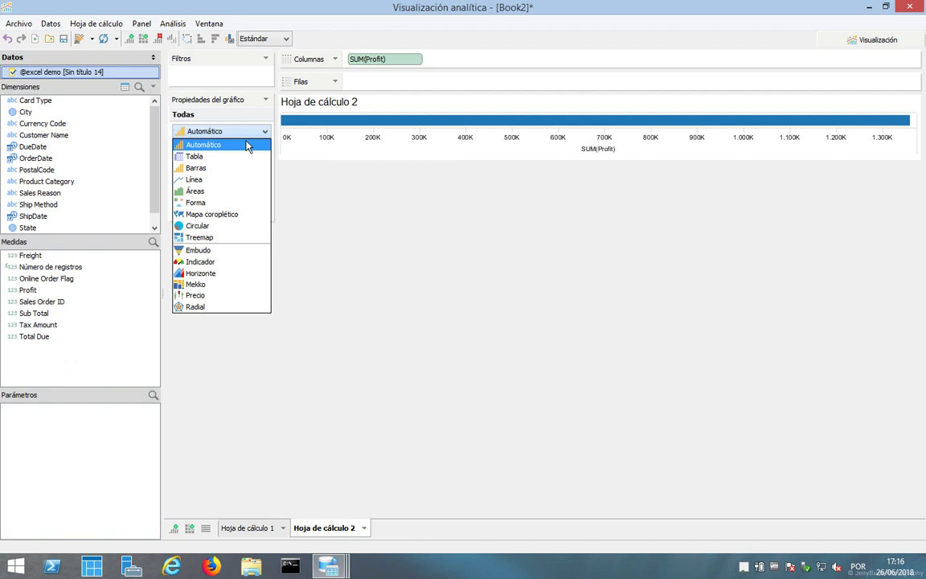
click(229, 226)
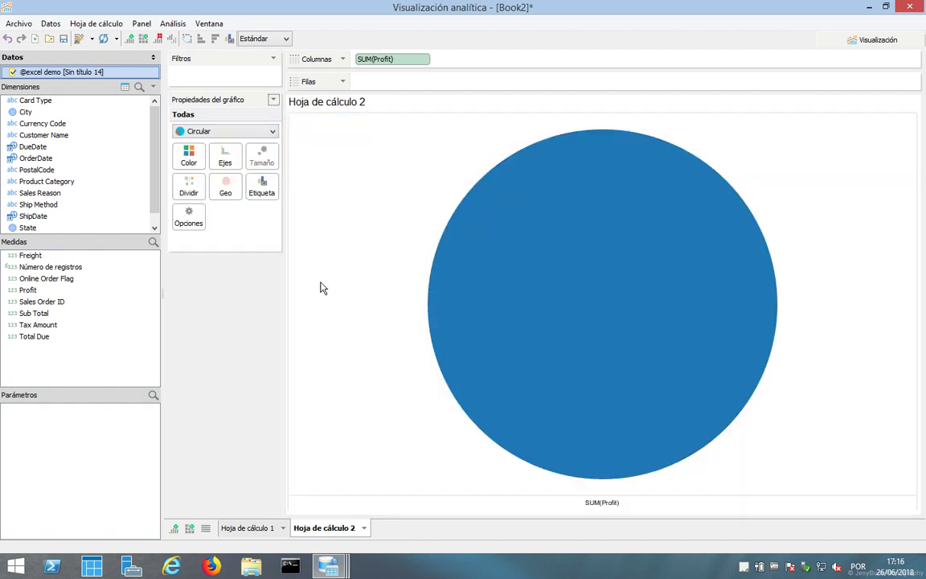
click(28, 228)
drag(28, 230, 193, 160)
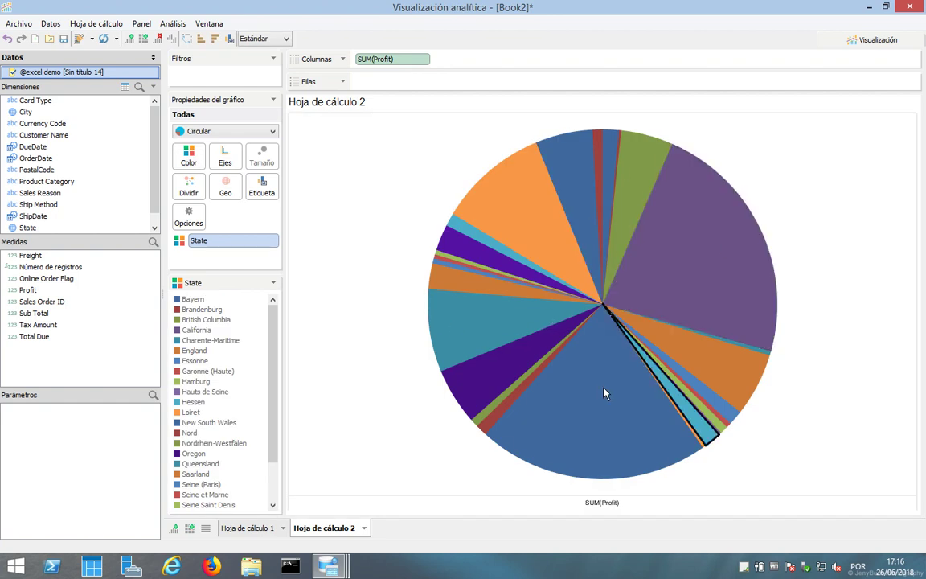
Step: Show data labels with measure values and percentages on the pie chart
click(262, 189)
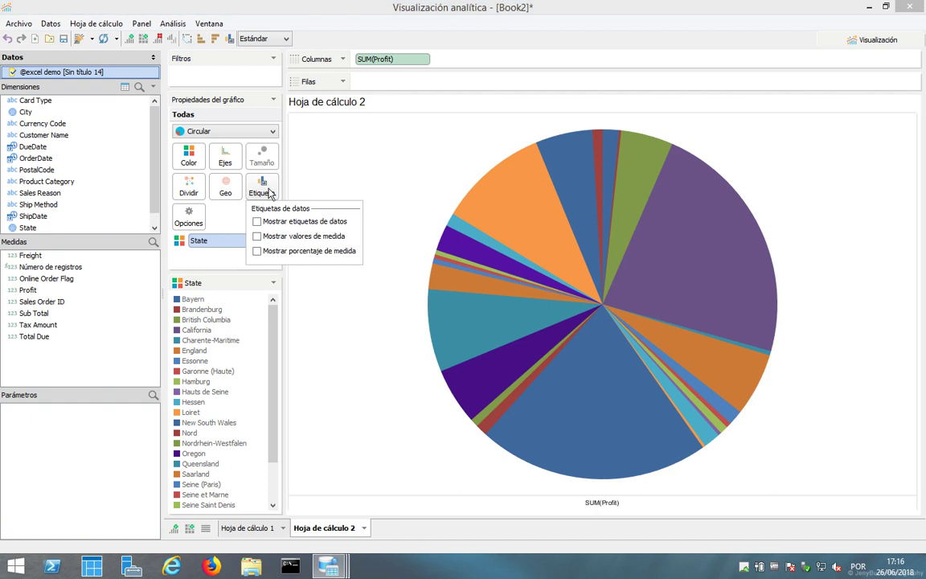
click(257, 236)
click(257, 236)
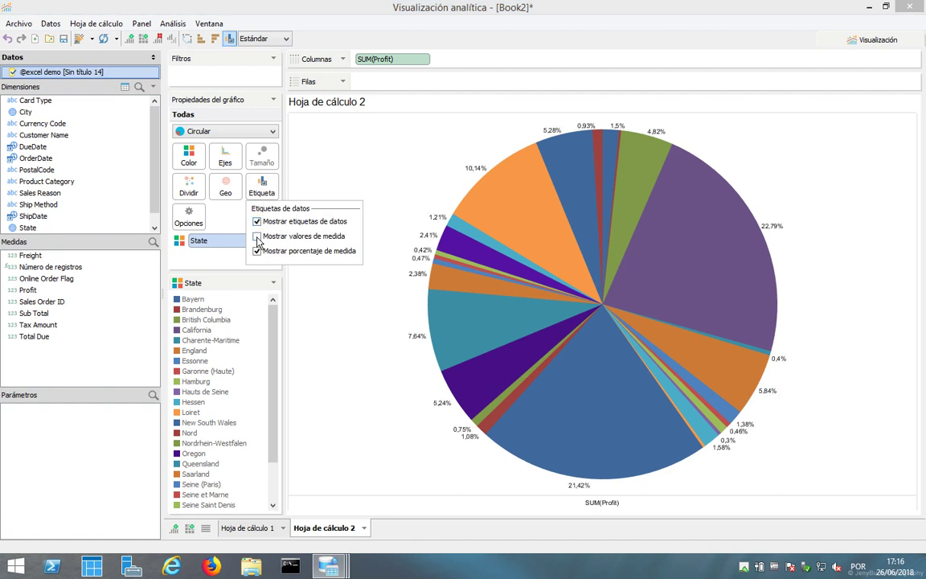
click(393, 174)
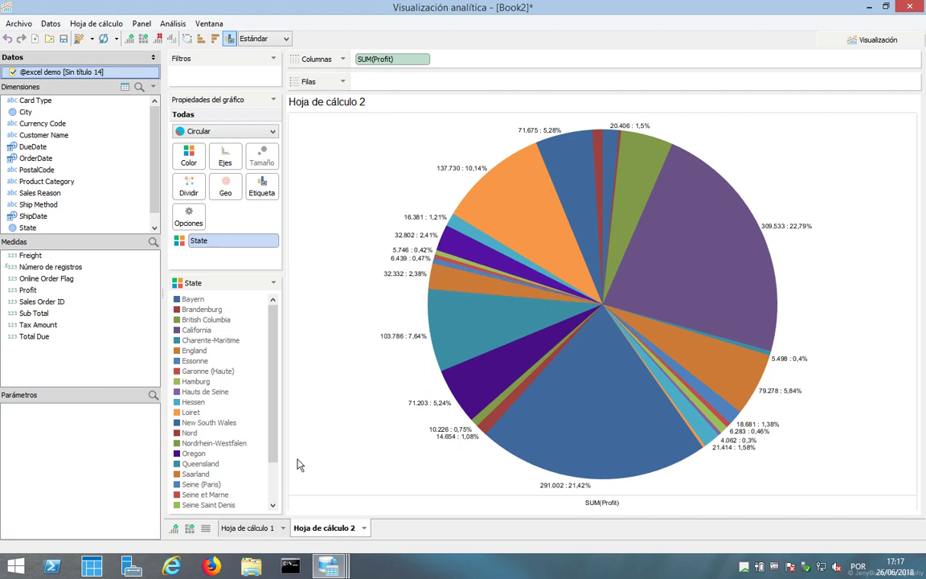
Step: Duplicate the pie chart worksheet Hoja de cálculo 2
click(363, 527)
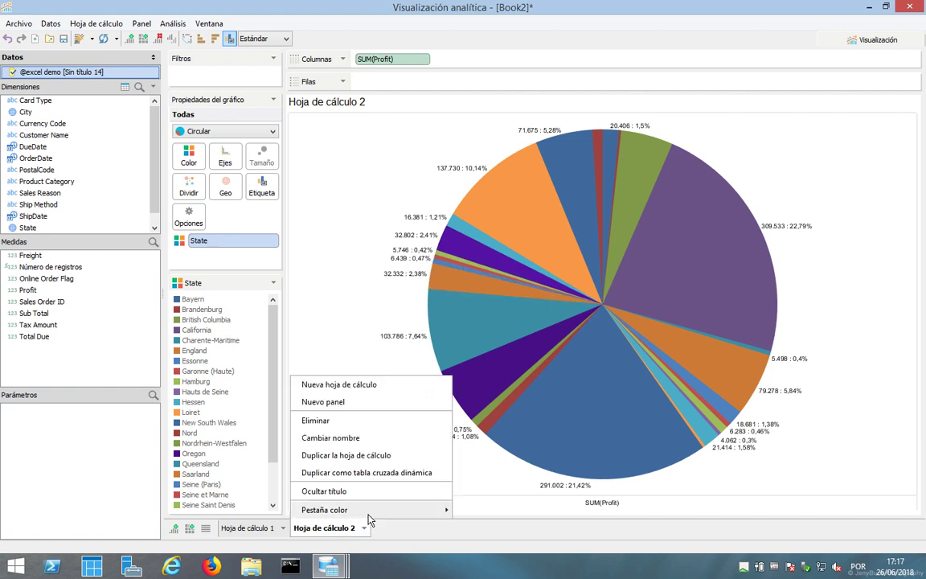
click(382, 458)
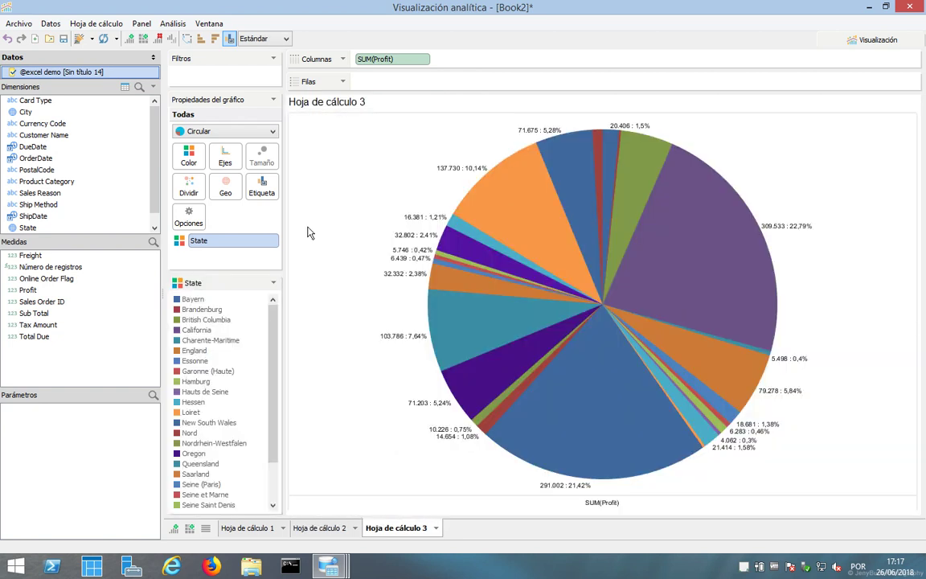
Step: Remove State from the pie chart's color and assign it as the Geo property to plot the data on a map
click(228, 241)
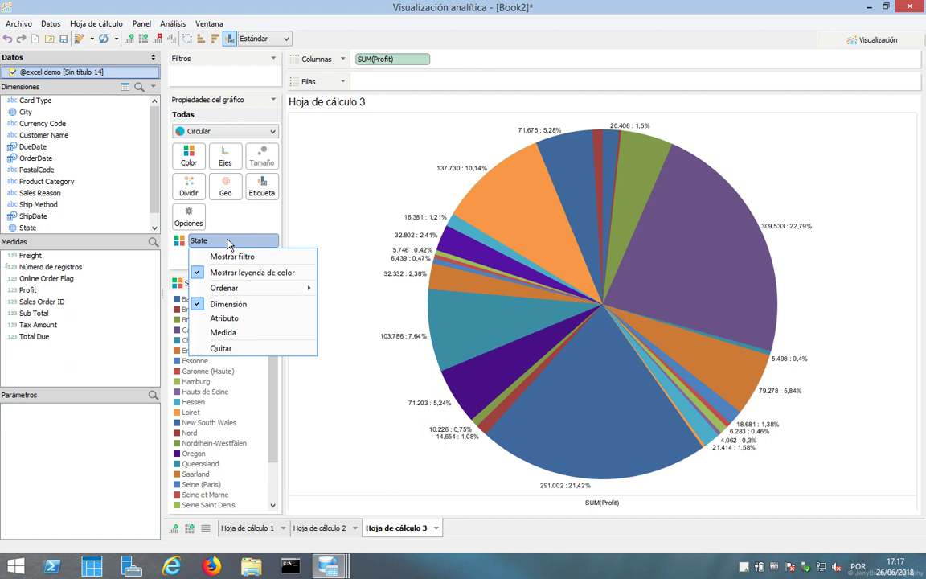
click(233, 349)
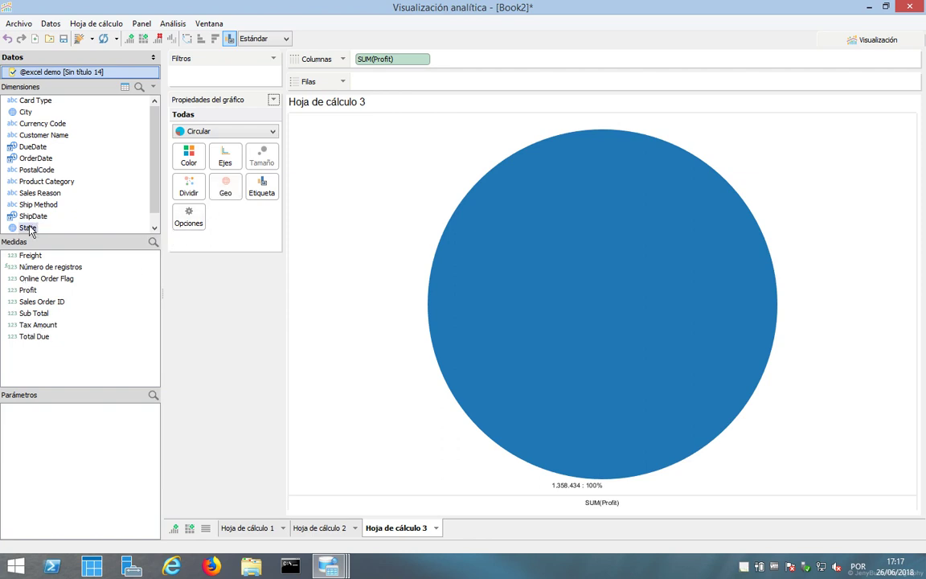
drag(28, 227, 225, 184)
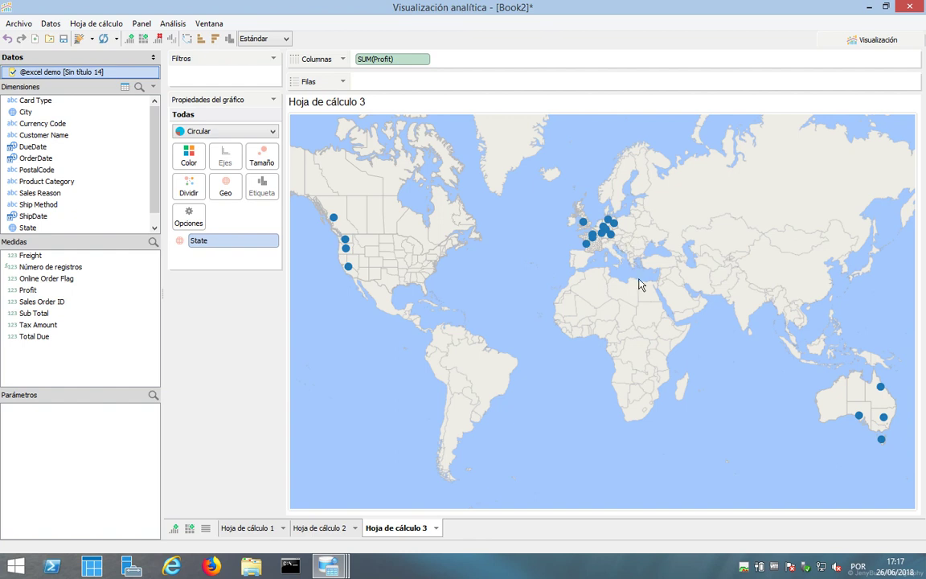
Step: Duplicate the map worksheet and keep only the European states' markers on the copy
click(436, 530)
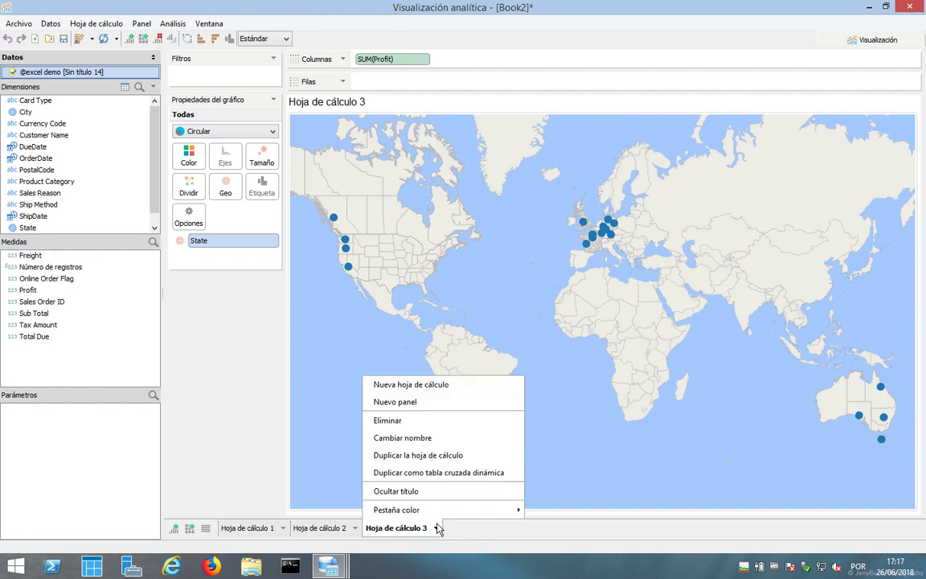
click(434, 454)
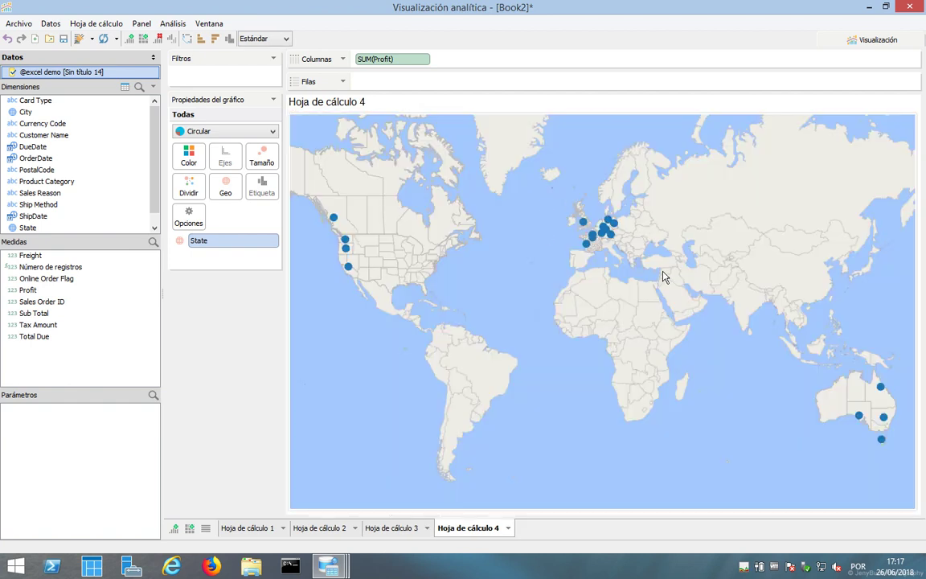
drag(551, 187, 659, 267)
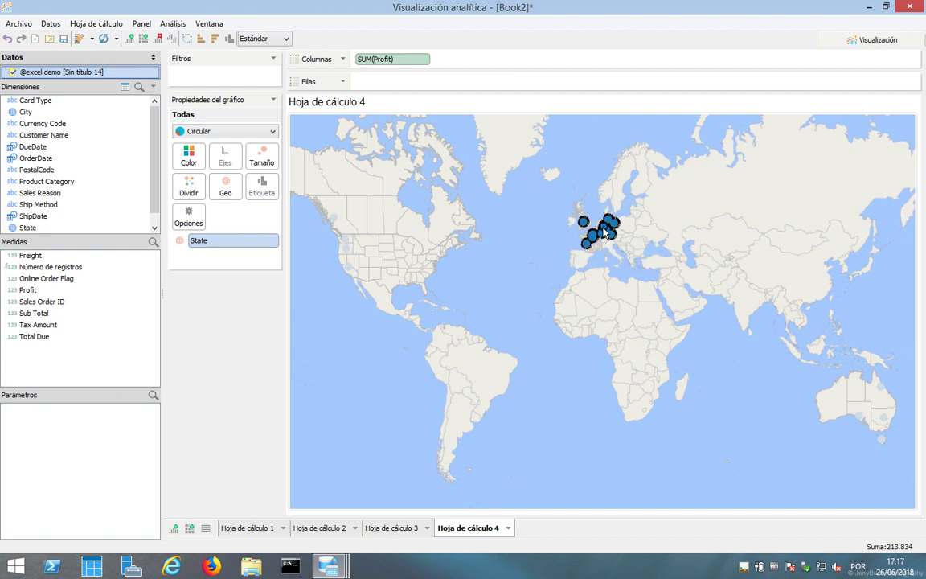
mouse_move(605, 233)
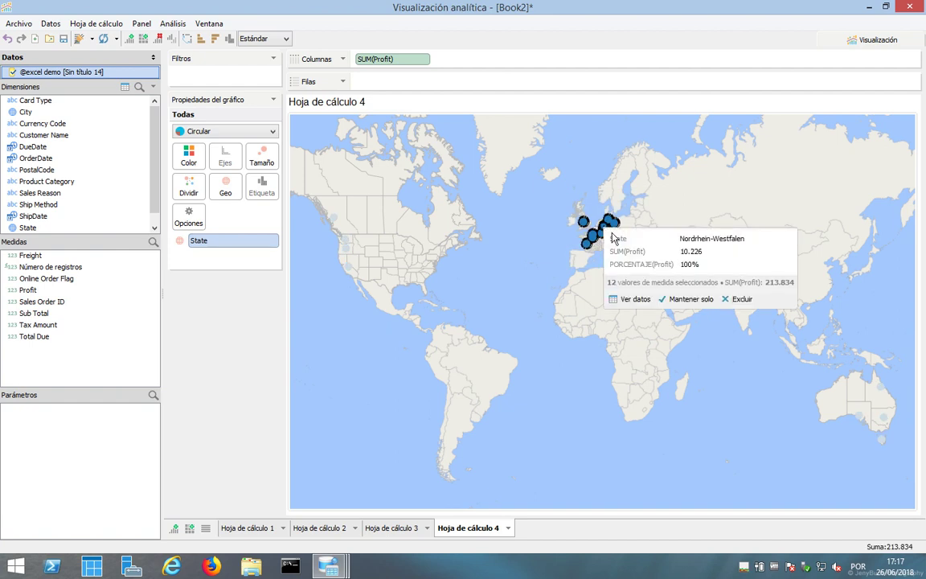
click(681, 295)
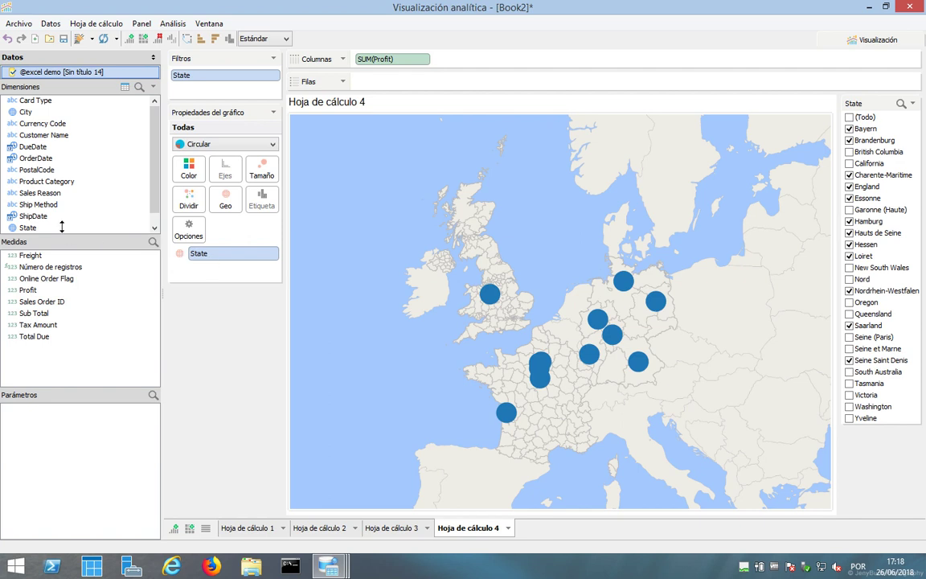
Step: Size the map markers by the sum of Profit and view the available visualization types
drag(27, 291, 263, 171)
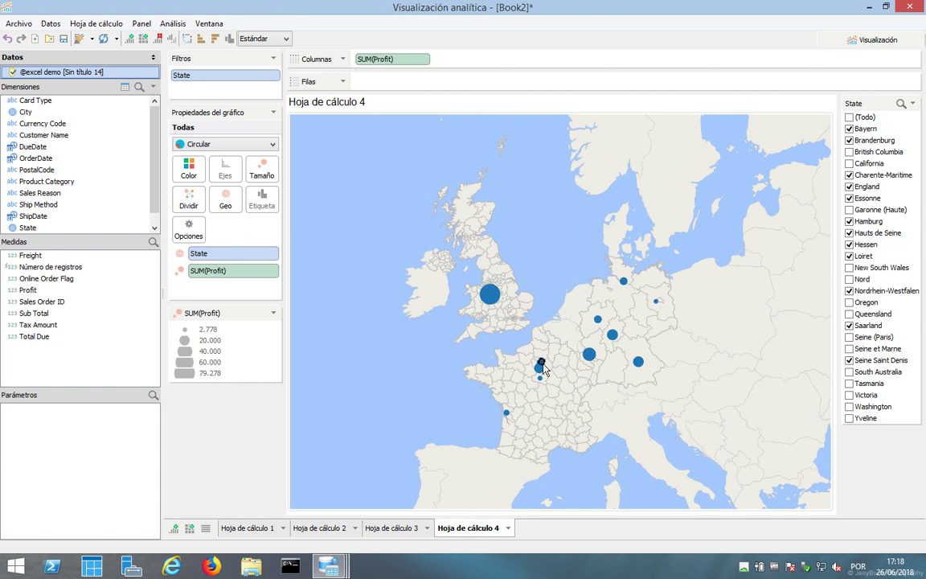
mouse_move(542, 364)
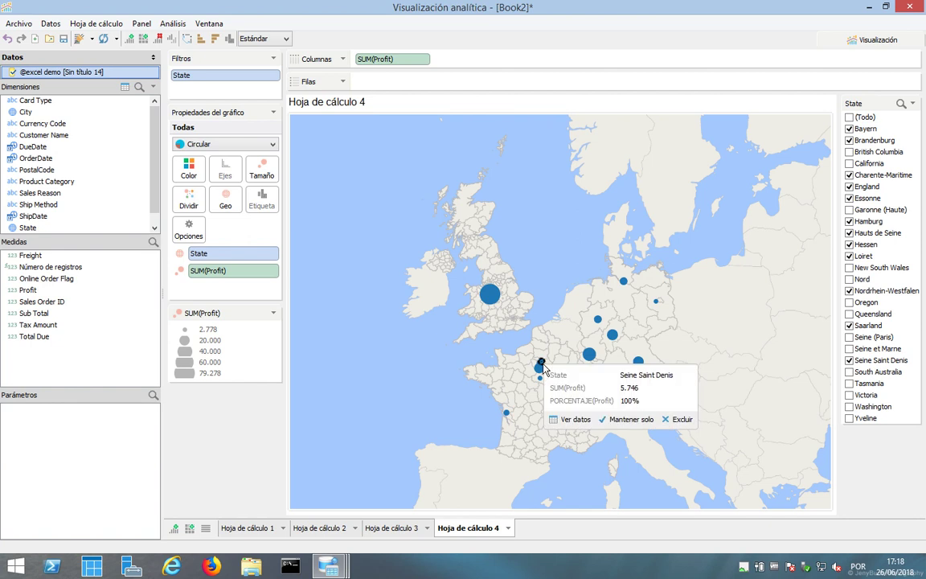
click(868, 39)
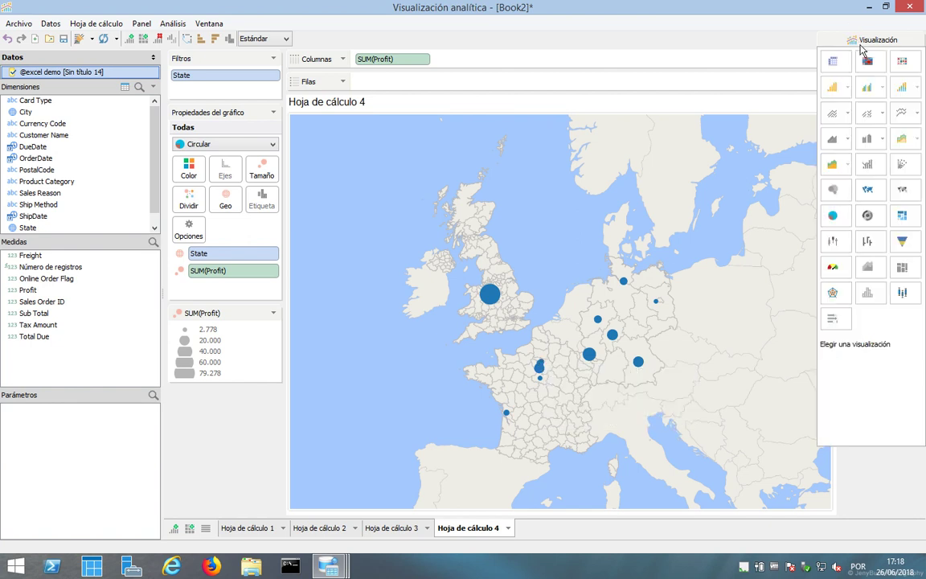
click(882, 40)
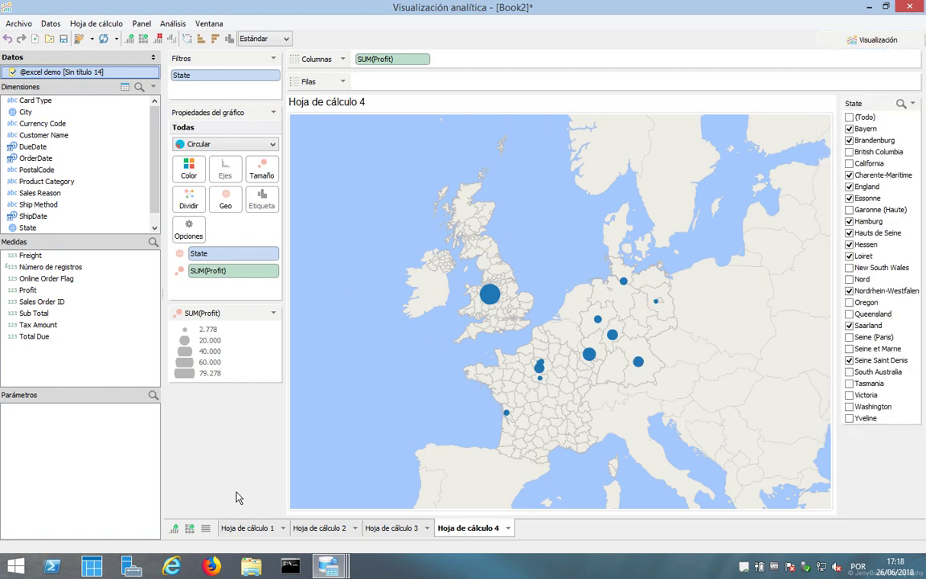
Step: Create a new dashboard panel with Hoja de cálculo 1, Hoja de cálculo 4 and Hoja de cálculo 3 side by side, and minimize the analytics window
click(191, 529)
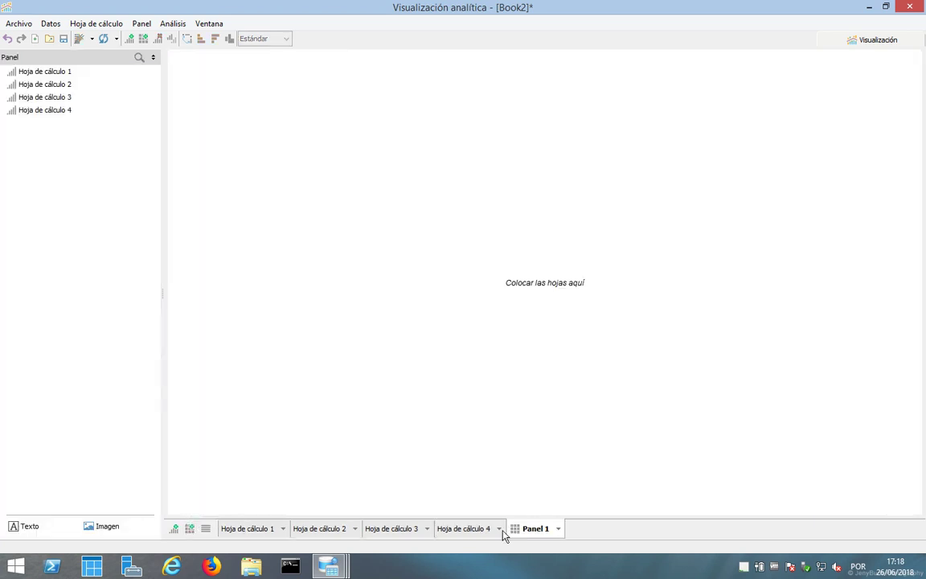
drag(56, 76, 258, 138)
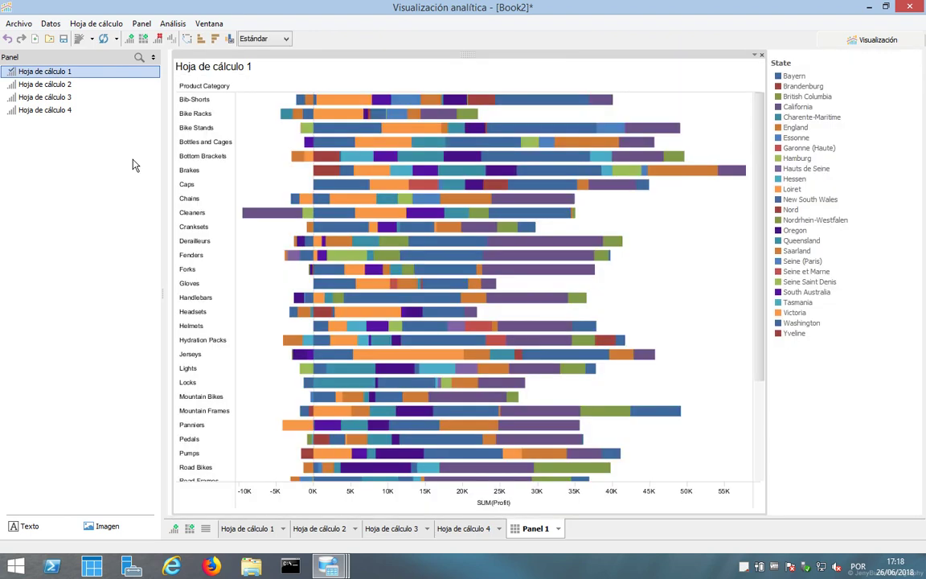
click(46, 97)
drag(740, 167, 750, 152)
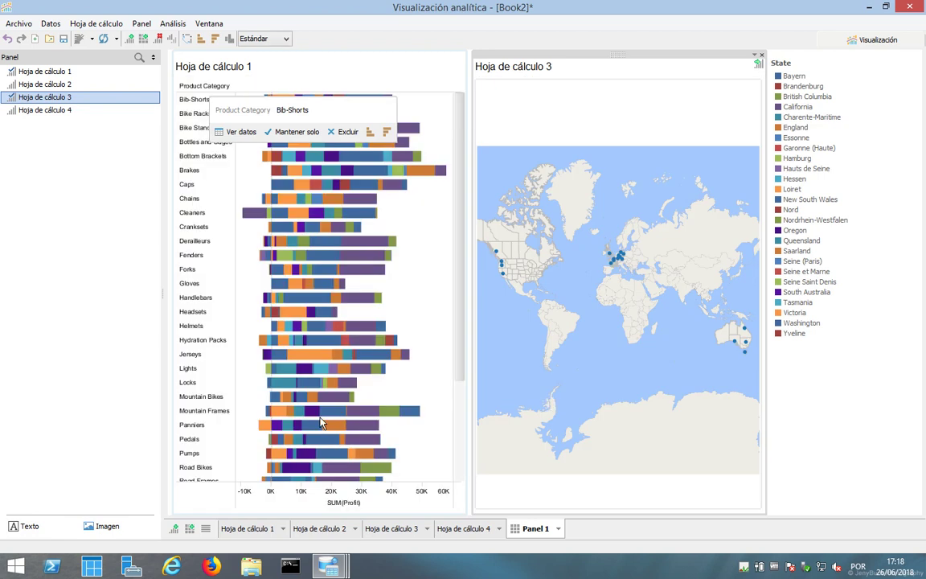
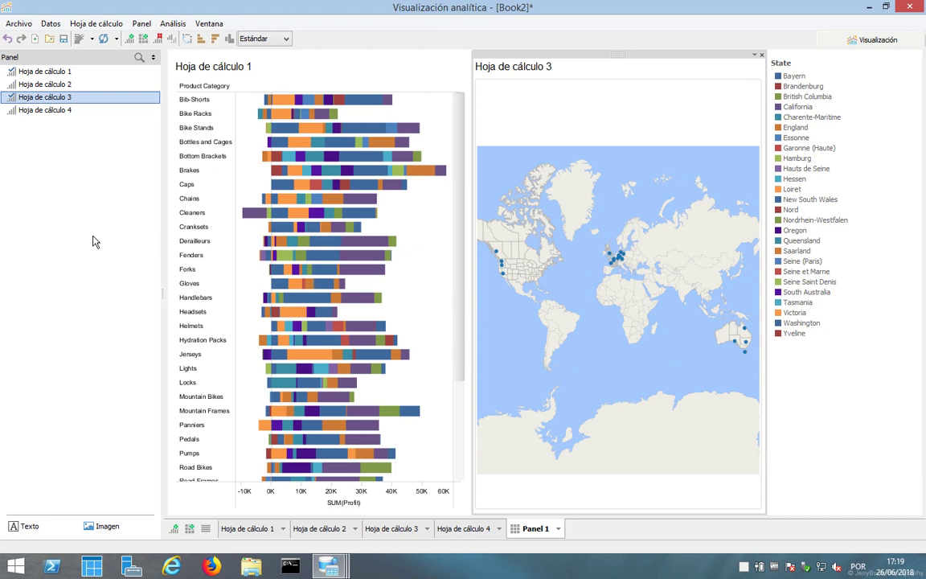
click(50, 109)
drag(446, 418, 447, 413)
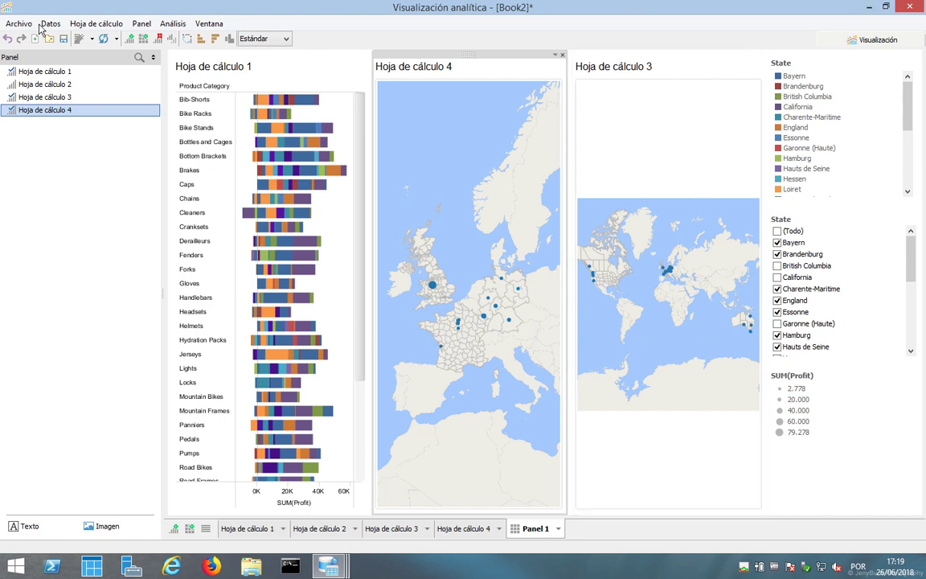
click(870, 6)
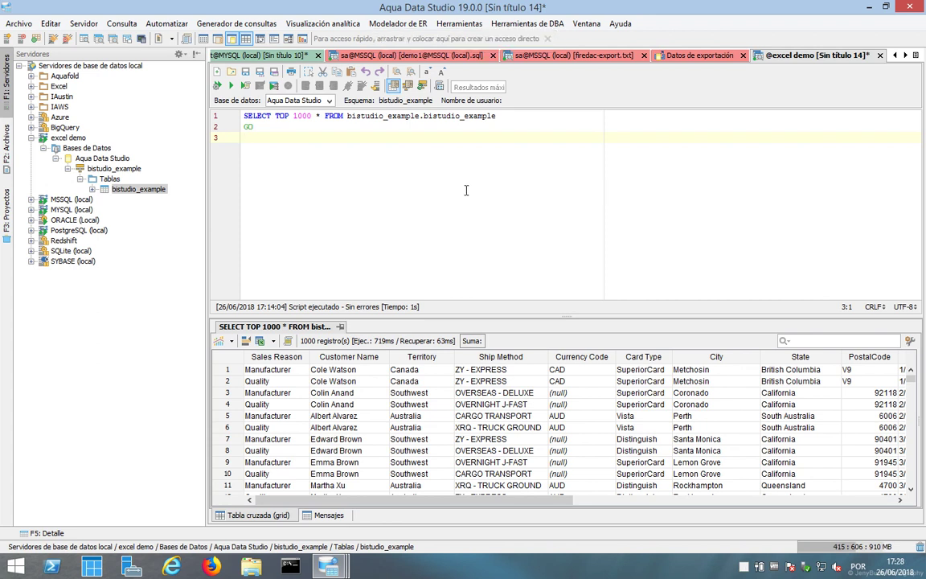
Step: Create a new entity-relationship diagram for Oracle 12c and place two tables on it
click(399, 24)
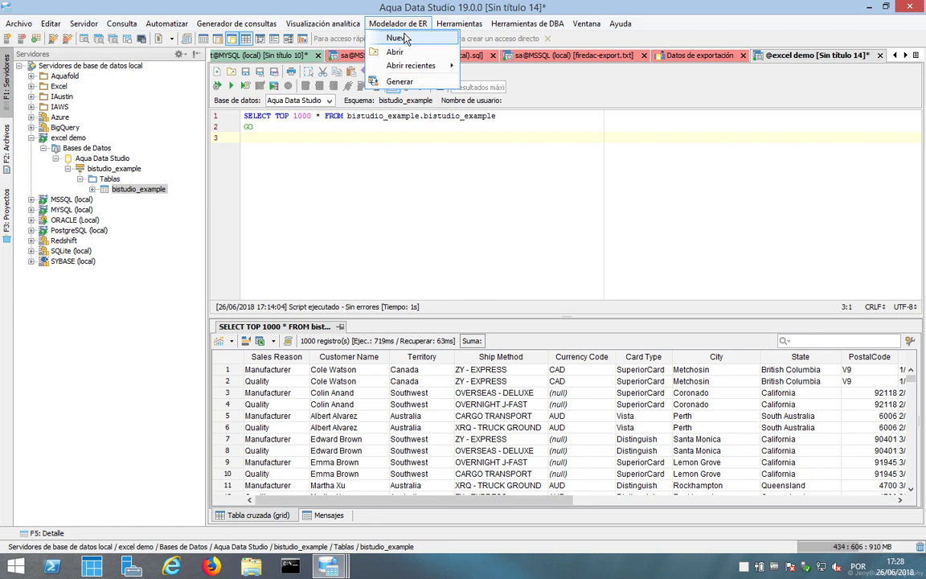
click(399, 39)
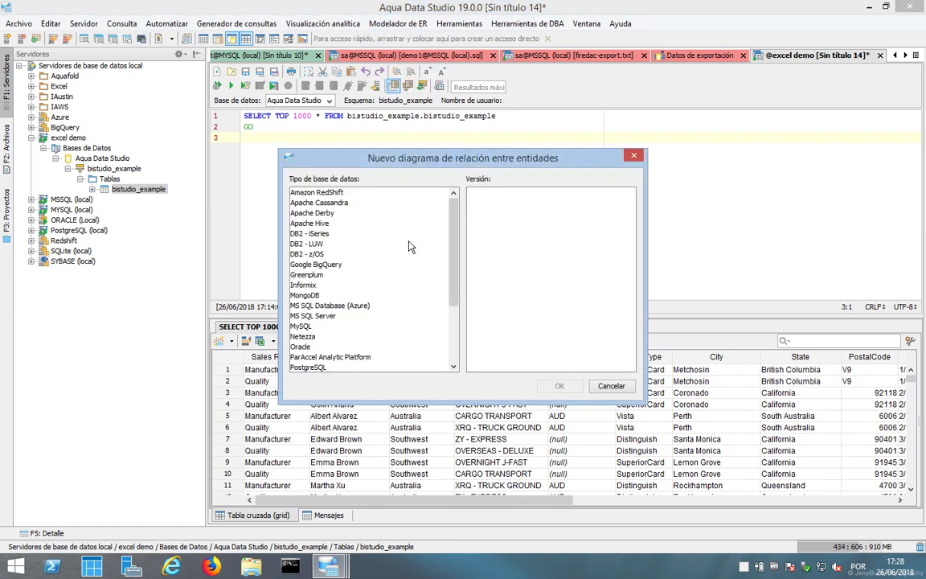
scroll(315, 249, down, 3)
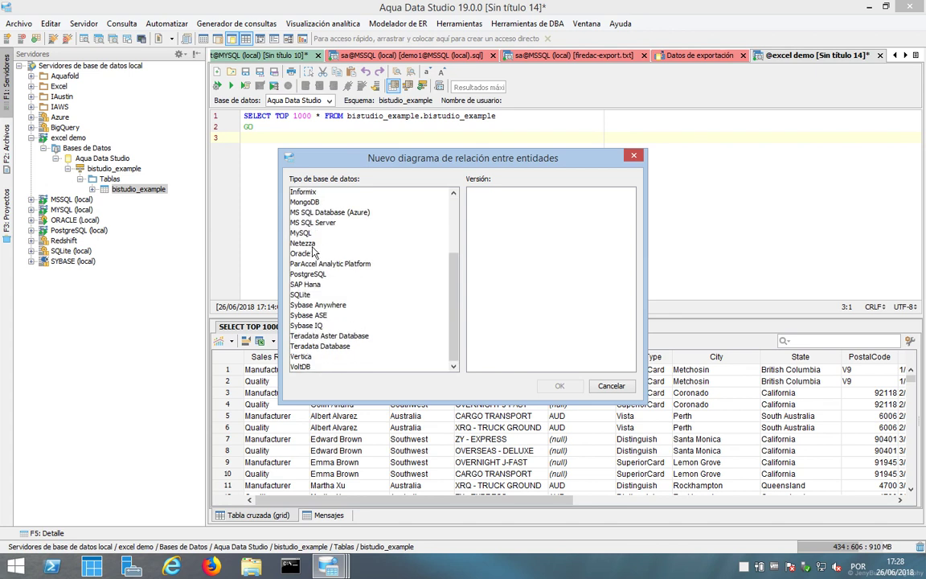
click(312, 253)
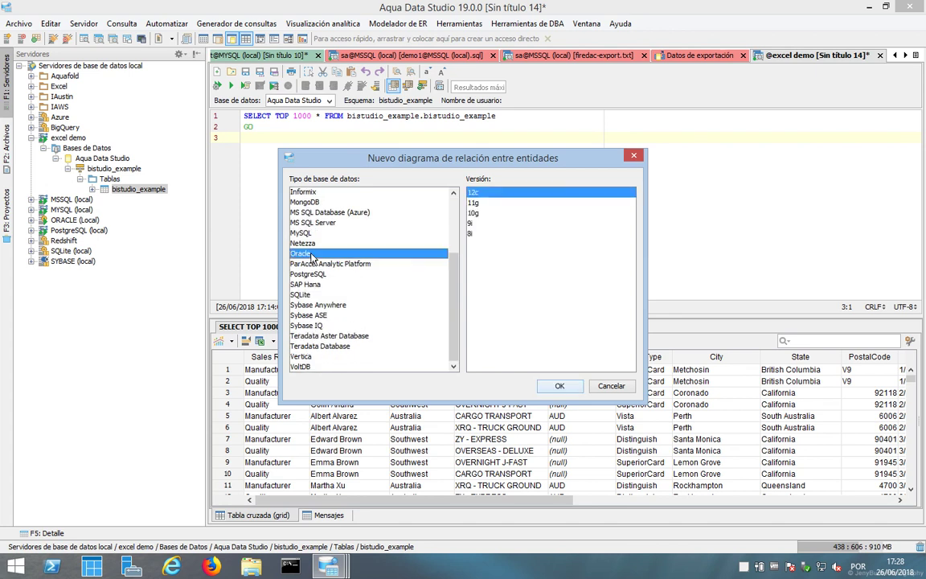
click(558, 386)
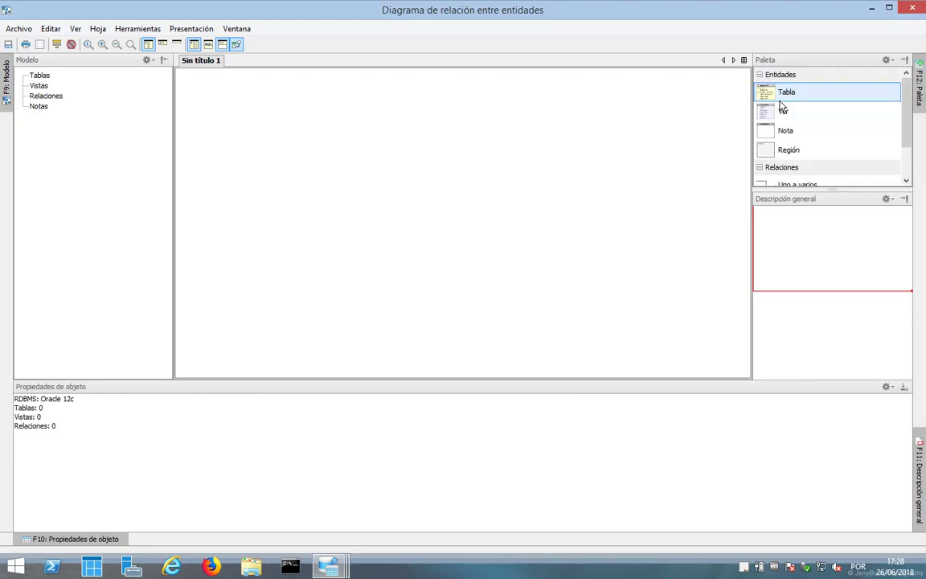
drag(768, 93, 270, 149)
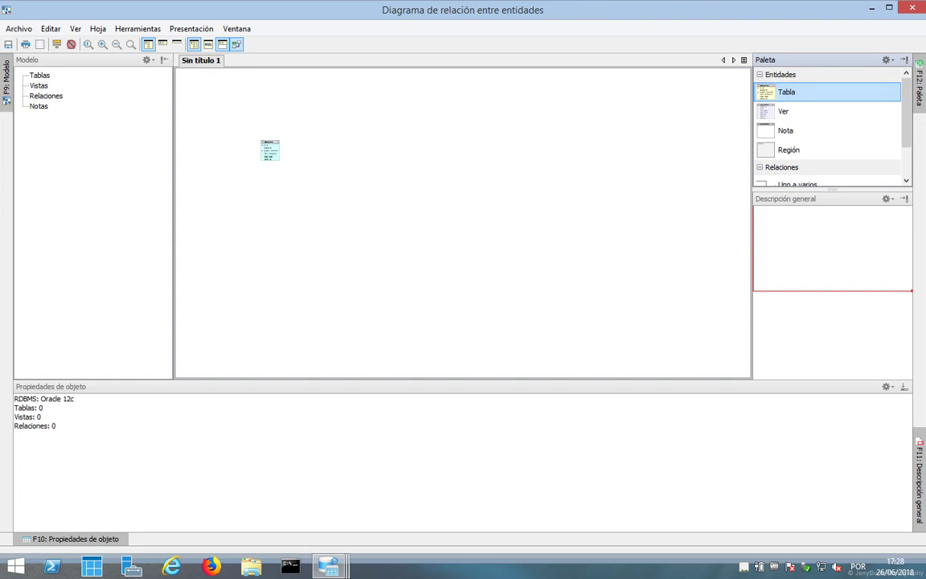
drag(775, 91, 418, 183)
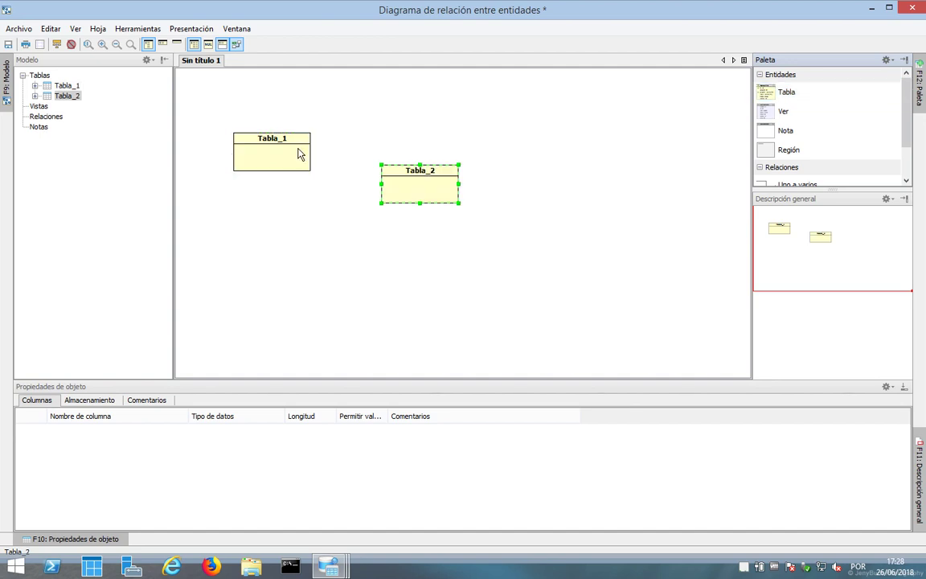
Step: View the first table's properties and close the diagram without saving it
double_click(251, 142)
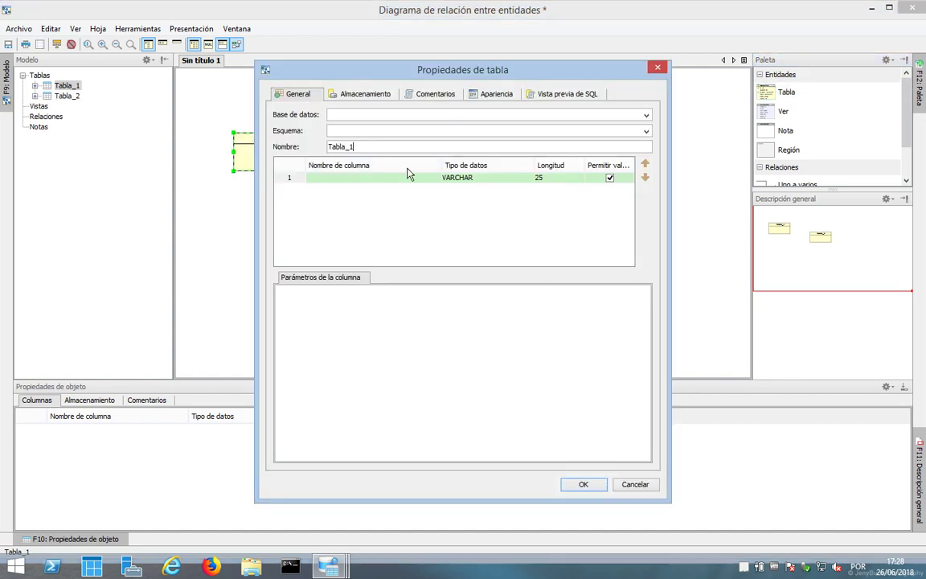
click(654, 69)
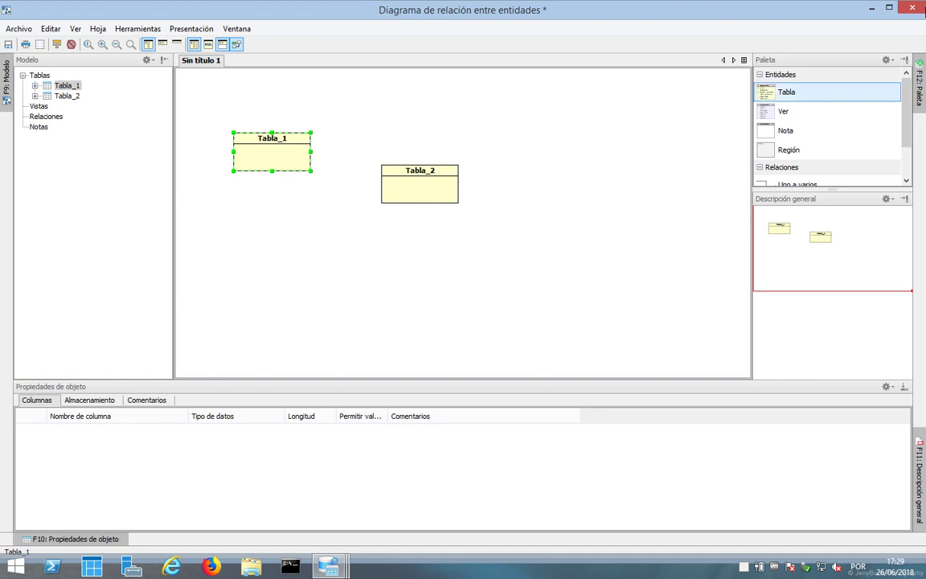
click(912, 8)
click(462, 301)
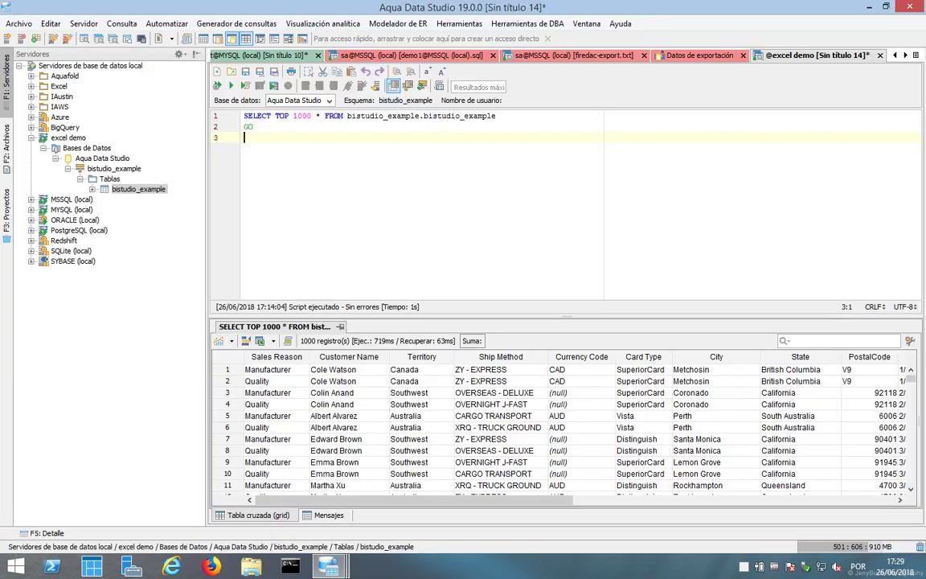
Step: Generate an ER diagram from all tables of the FireDAC database, dbo schema, on the MSSQL (local) server
click(382, 24)
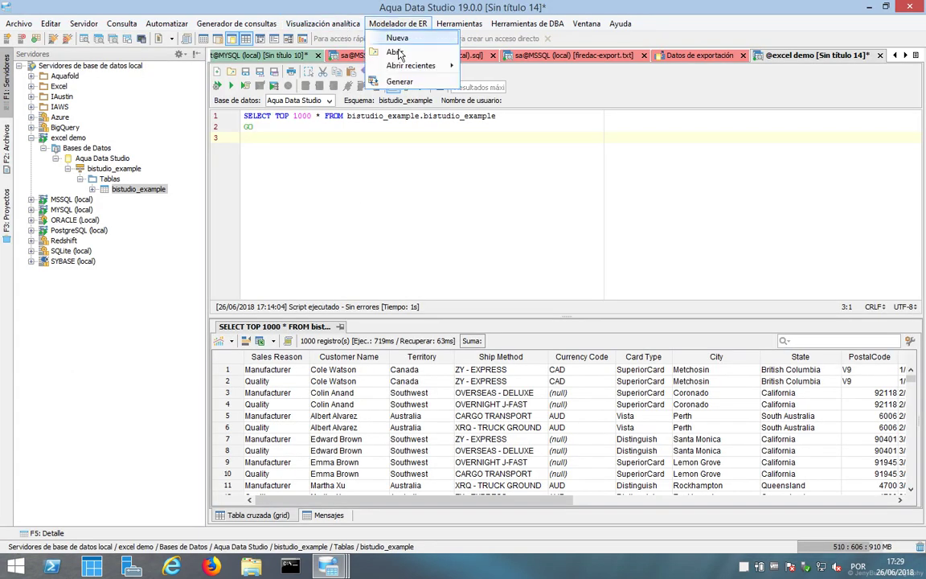
click(375, 81)
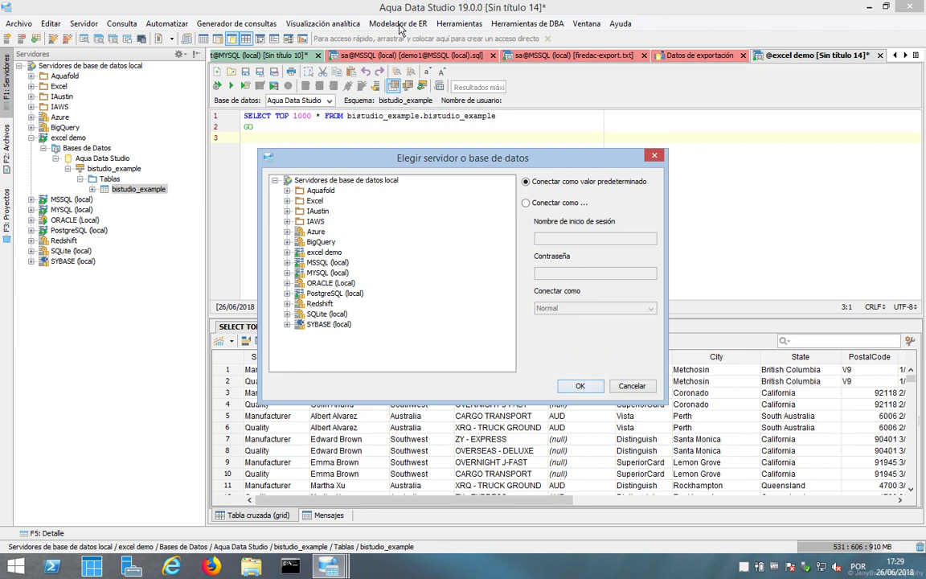
click(287, 262)
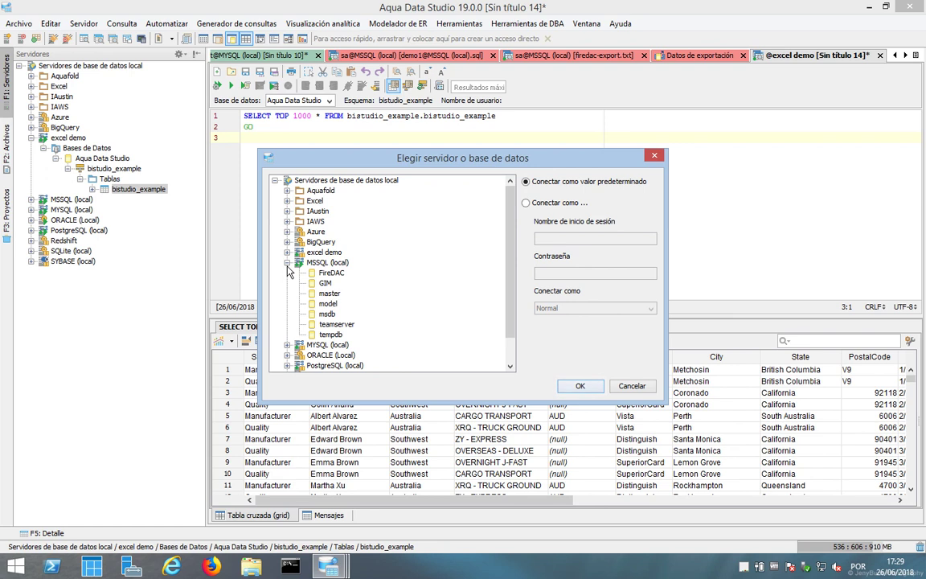
click(333, 273)
click(578, 385)
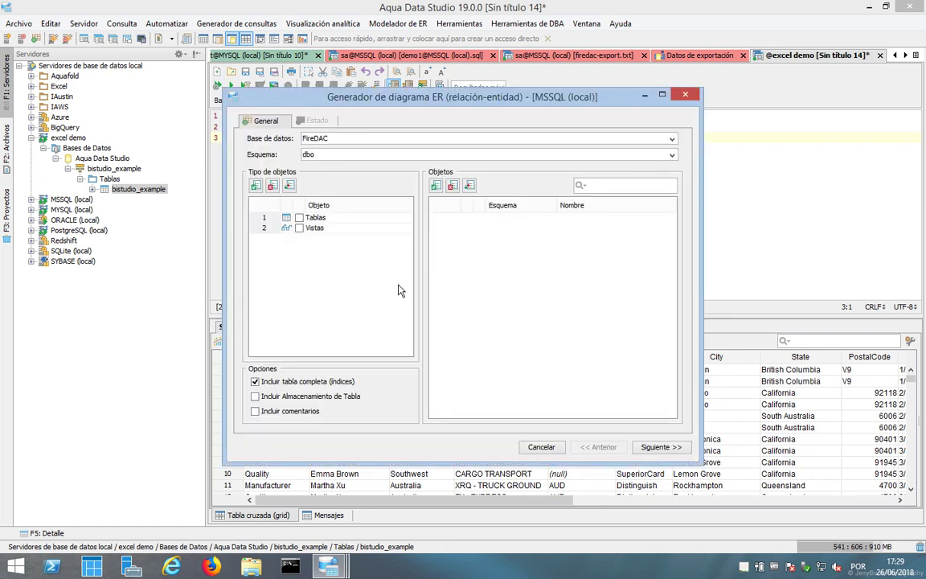
click(299, 217)
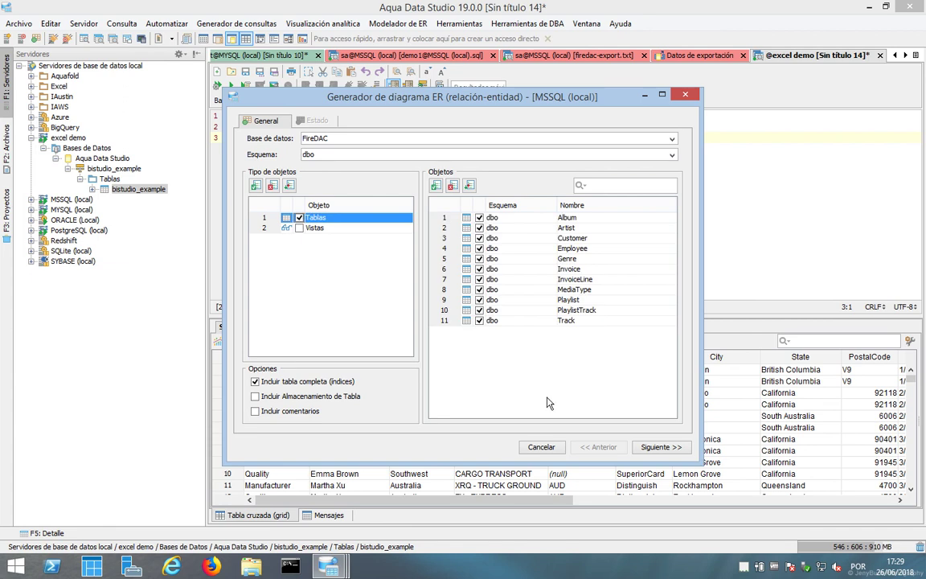
click(661, 446)
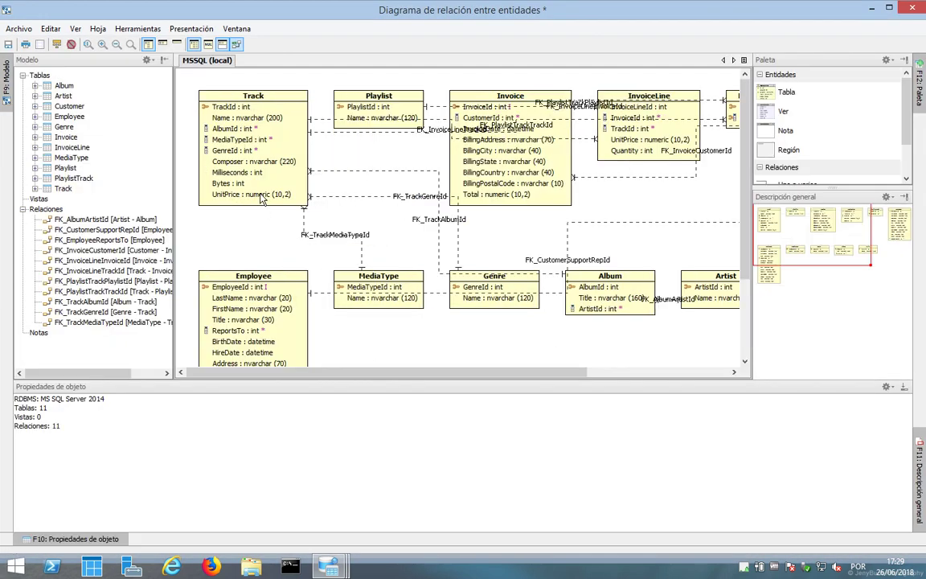
Step: Examine the tables in the generated diagram and the relationship between Playlist and PlaylistTrack
click(228, 110)
click(366, 96)
click(512, 108)
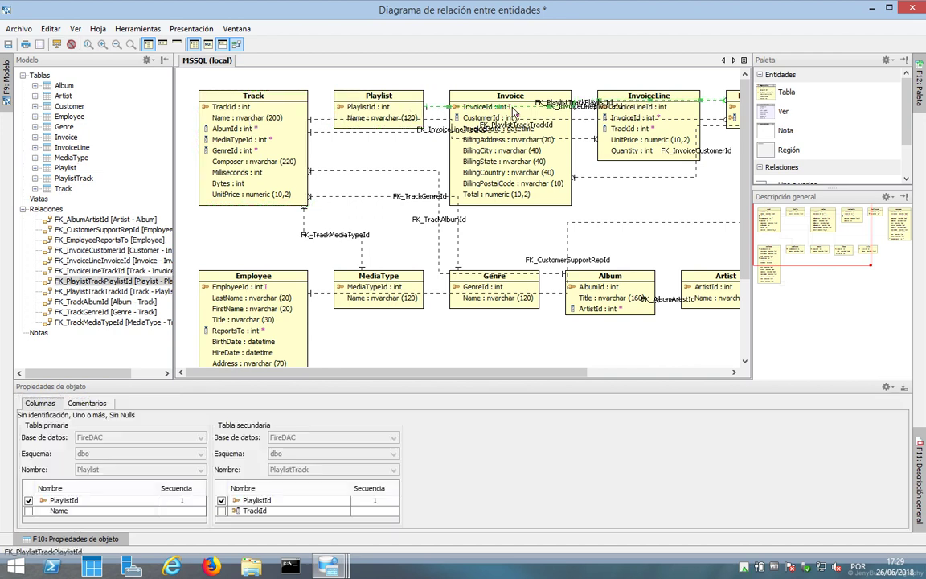
Step: View the Invoice table's columns, storage and comments in its table properties, then close them
click(601, 100)
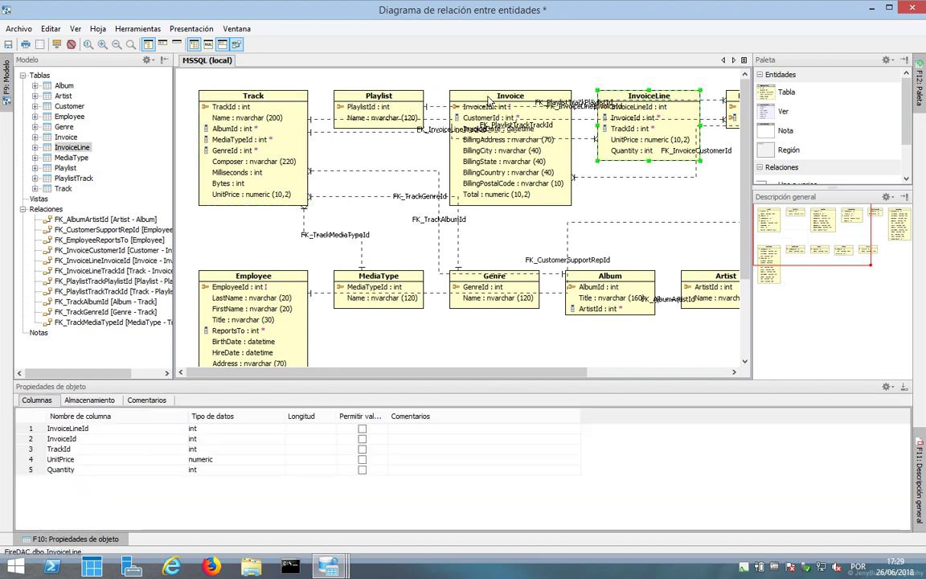
double_click(488, 98)
scroll(383, 237, down, 1)
scroll(383, 236, up, 1)
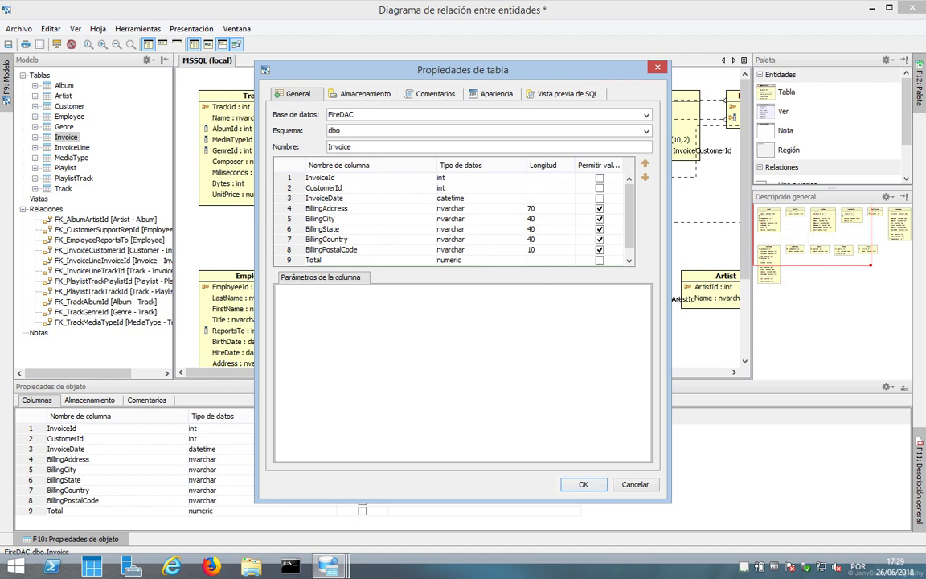
click(353, 93)
click(418, 95)
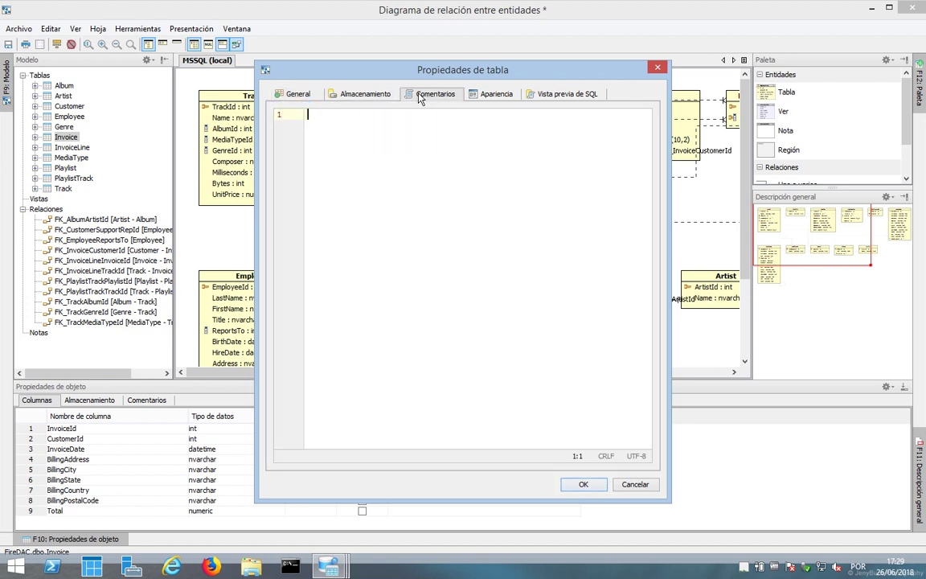
click(297, 95)
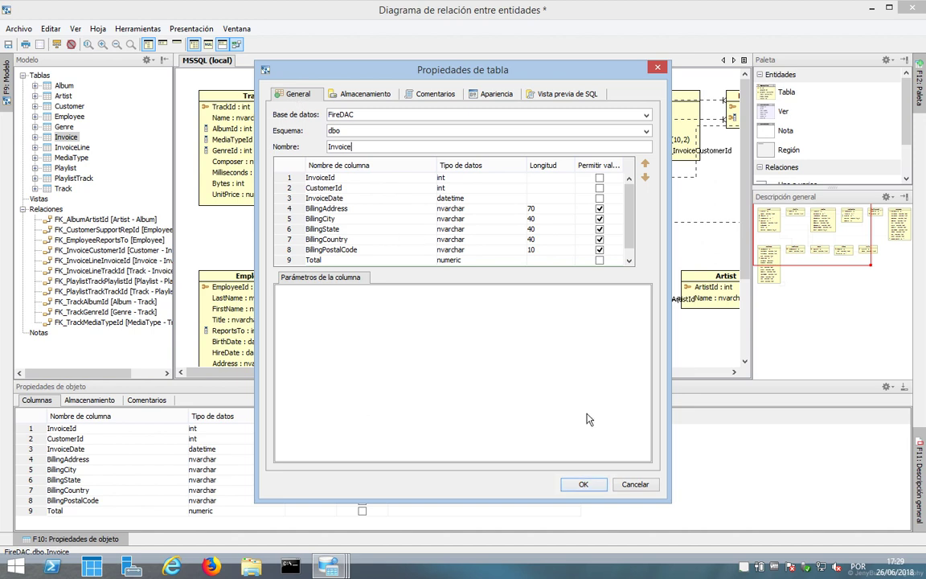
click(583, 484)
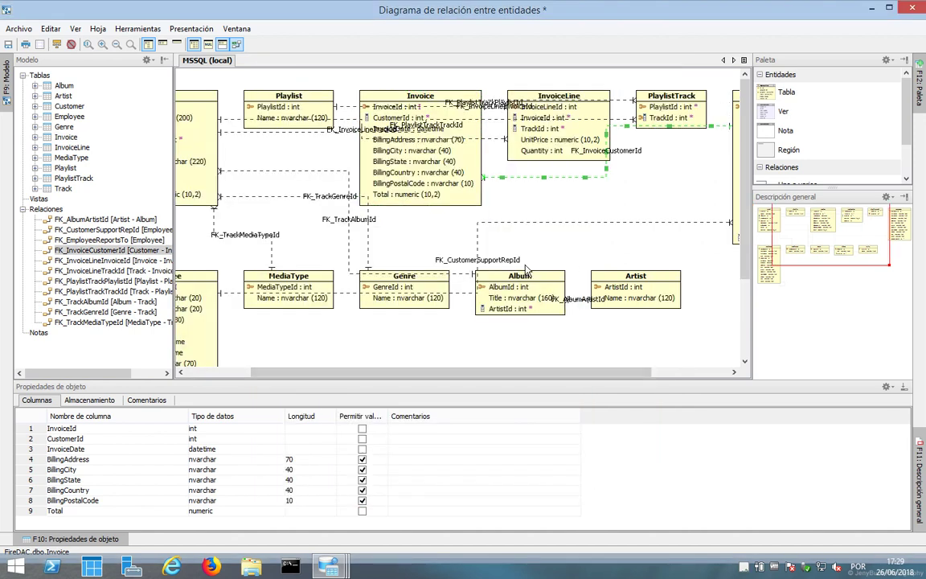
Step: View the properties of the FK_PlaylistTrackPlaylistId relationship and the InvoiceLine table without changing them
click(394, 106)
double_click(391, 98)
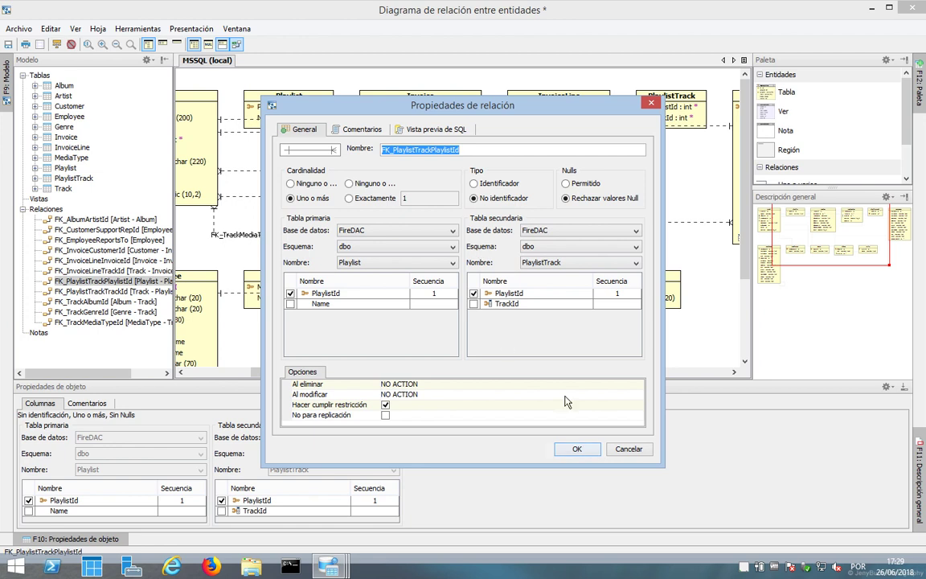
click(615, 450)
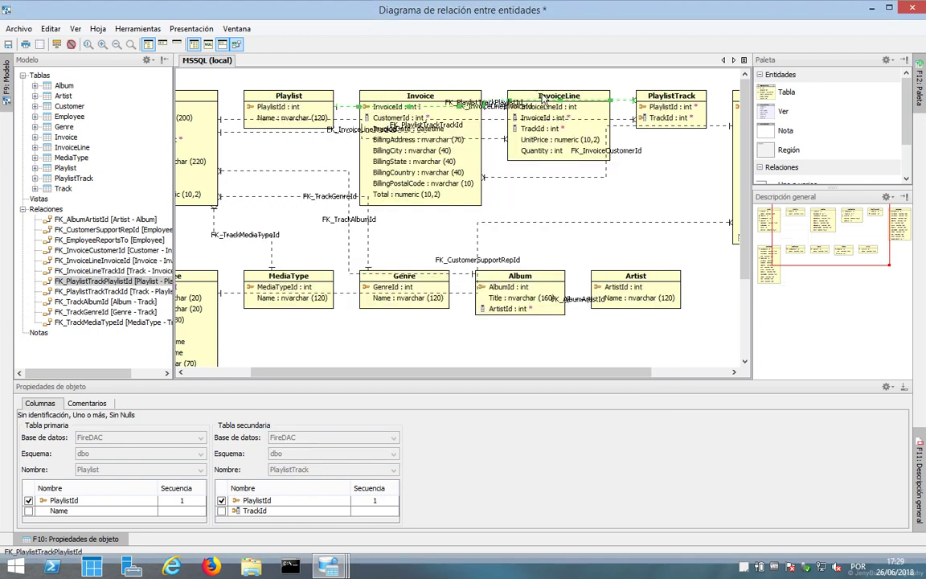
double_click(514, 96)
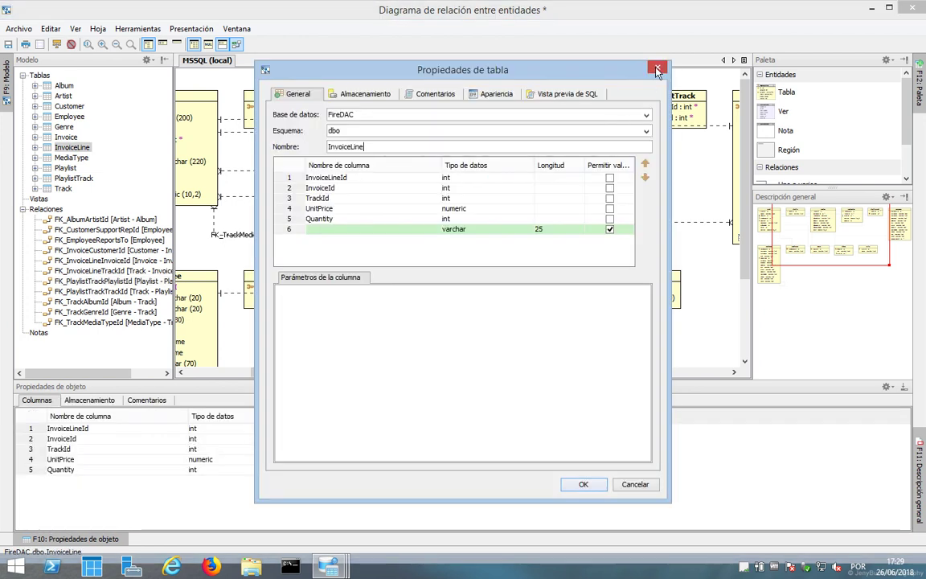
key(Escape)
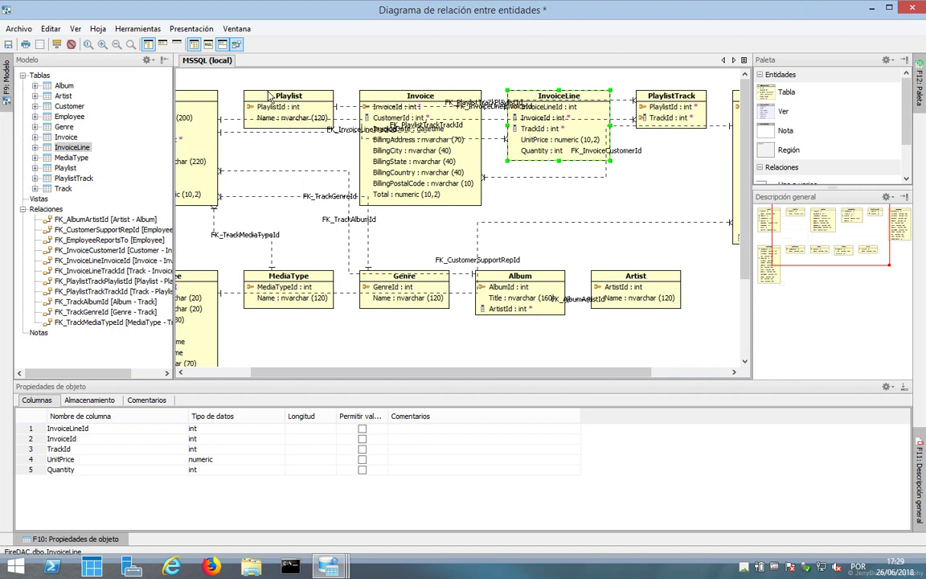
Step: View the diagram's save dialog and print preview, and cancel both
click(6, 46)
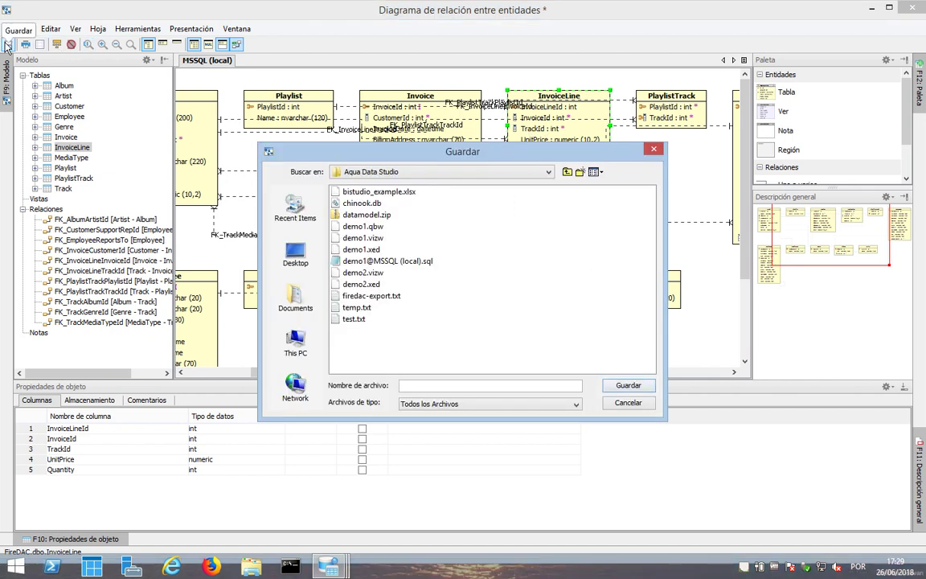
key(Escape)
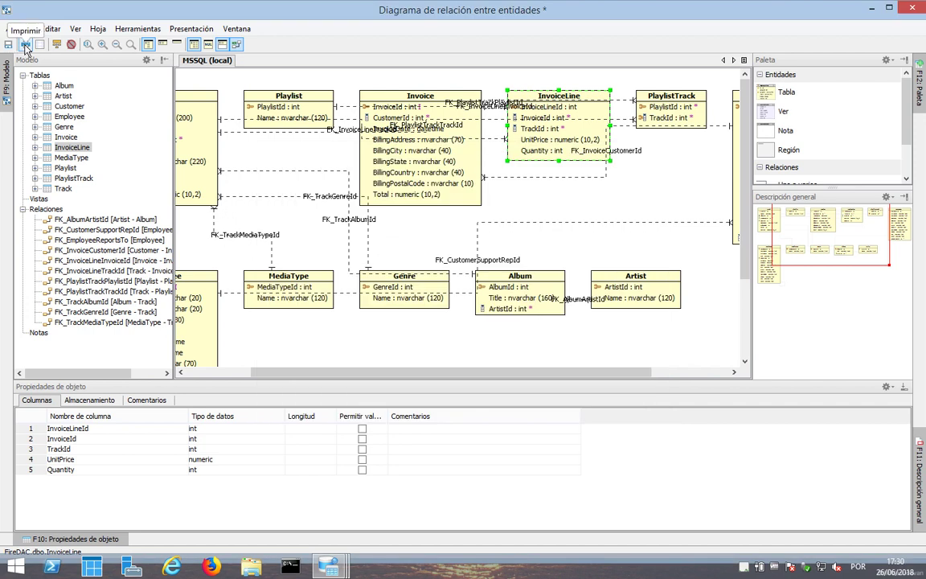
click(25, 46)
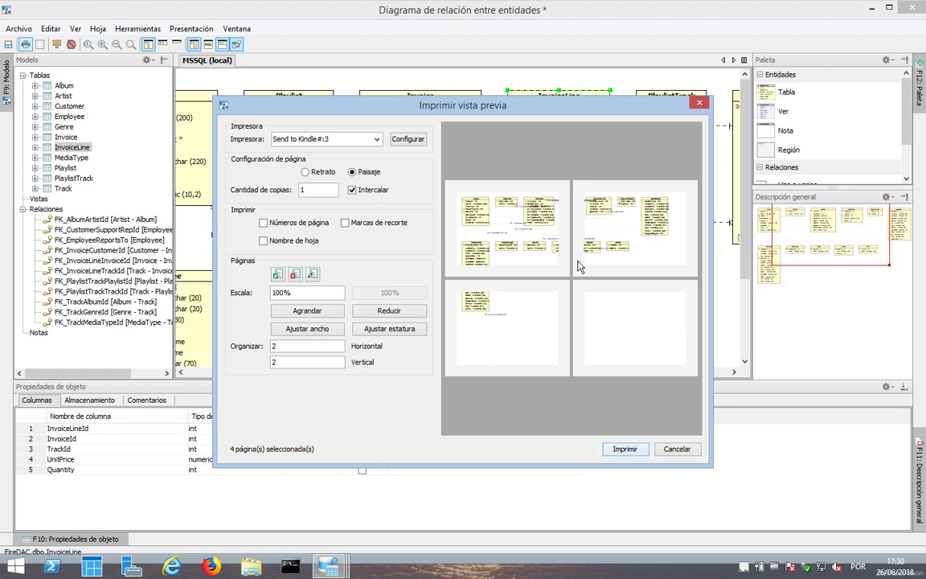
click(699, 102)
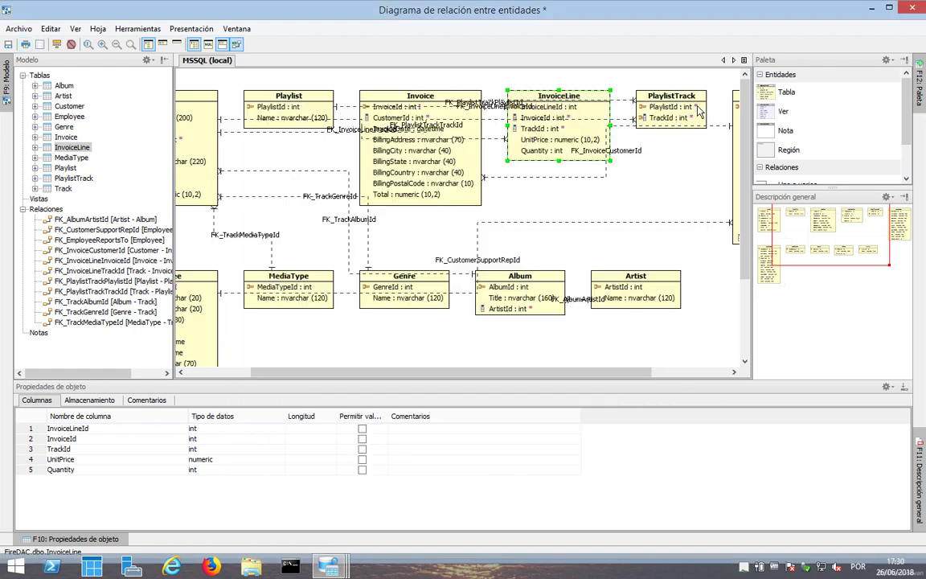
Step: Generate a script from the diagram for all its tables, output to the preview tab, with CREATE but no DROP statements
click(131, 29)
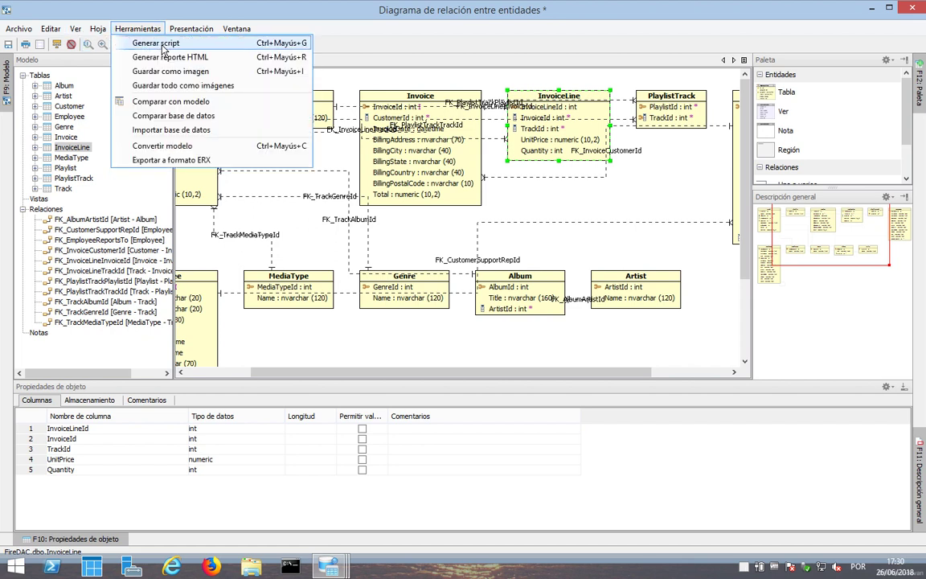
click(163, 45)
click(302, 232)
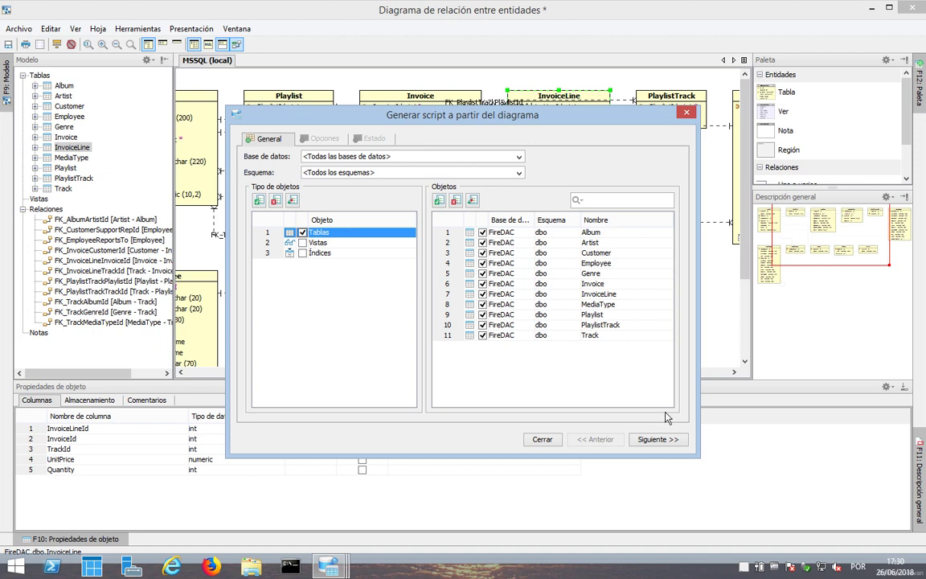
click(655, 438)
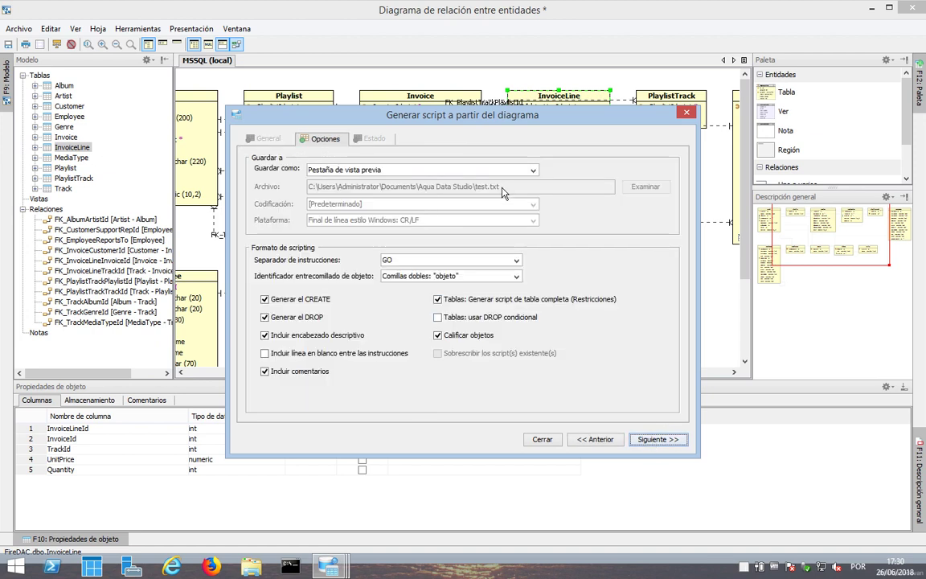
click(533, 171)
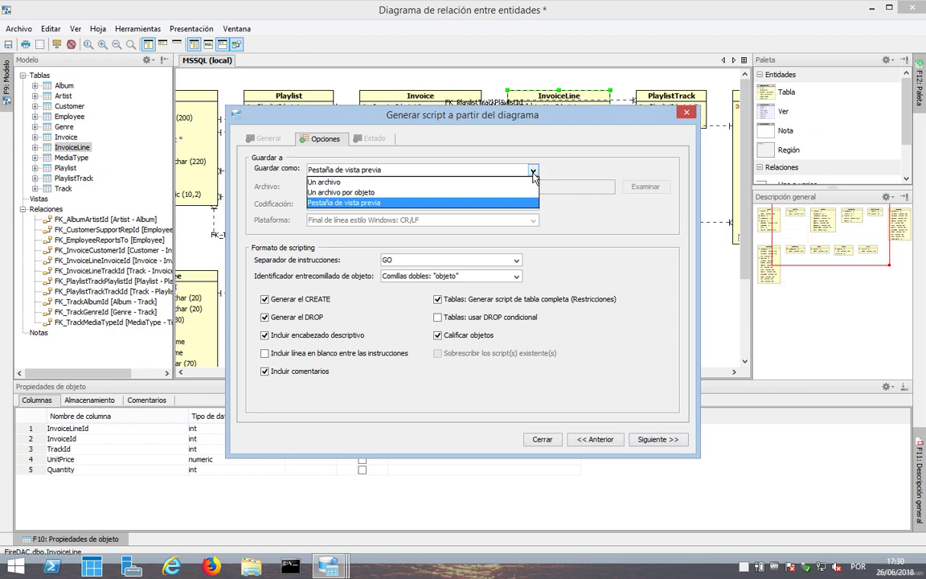
click(379, 203)
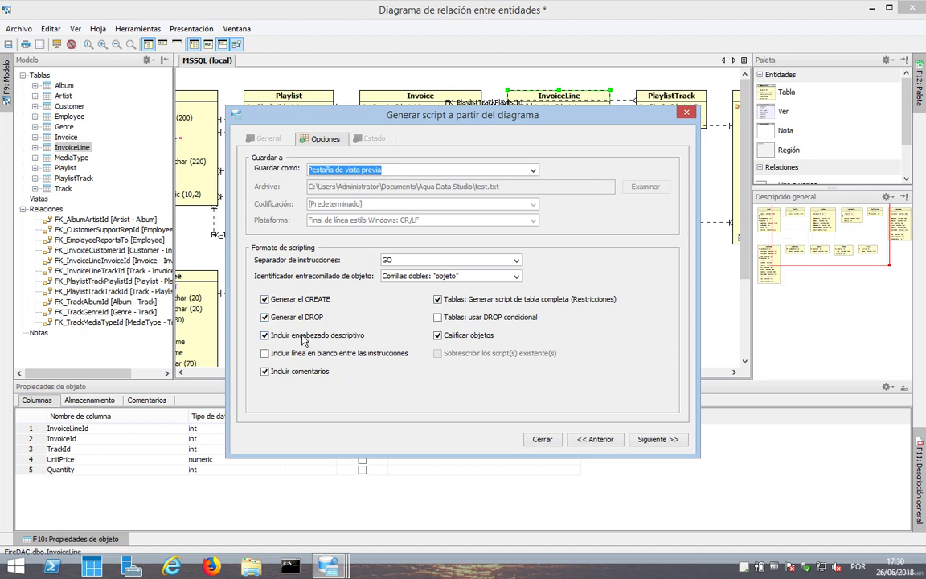
click(289, 316)
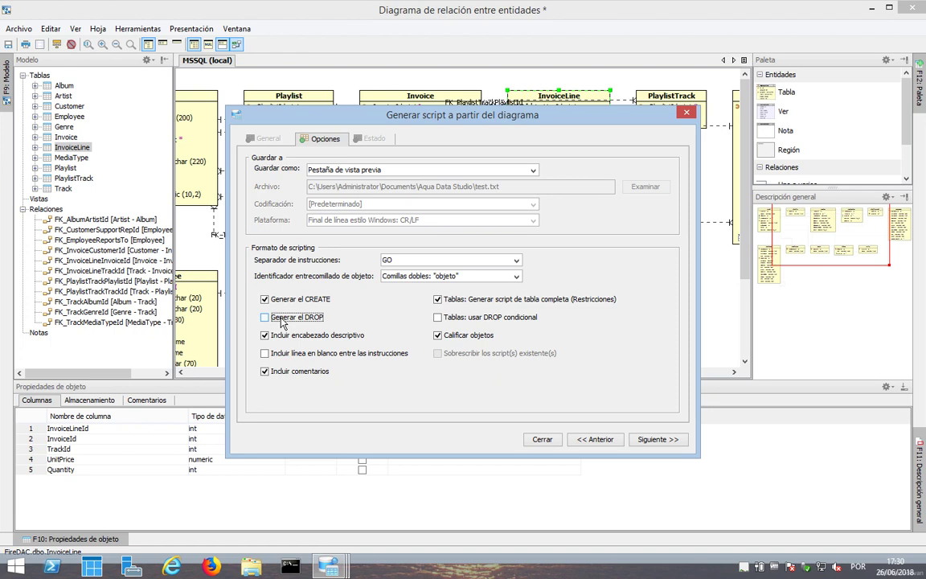
click(657, 440)
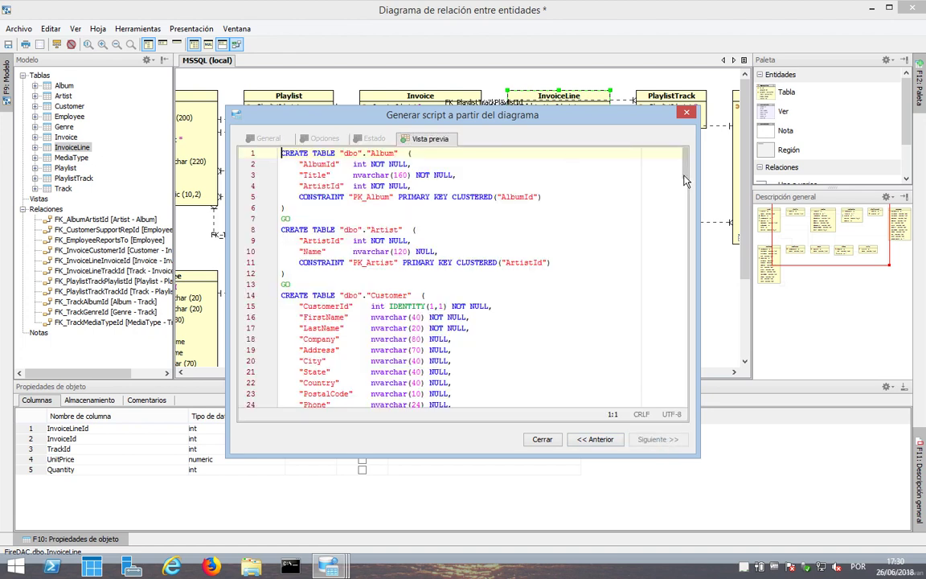
Step: Review the generated table and foreign key script, then close the script generator
scroll(664, 346, down, 20)
scroll(665, 346, down, 8)
scroll(675, 241, up, 20)
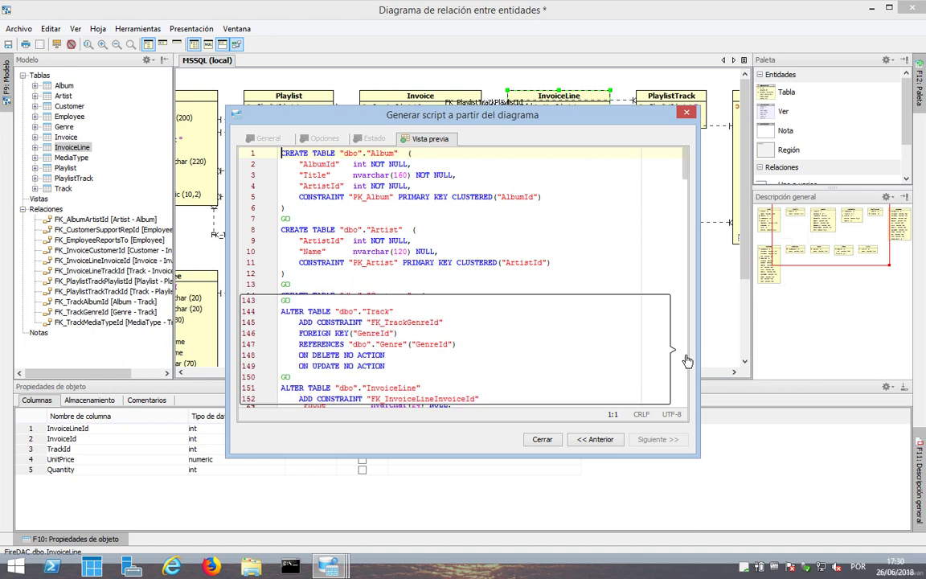
click(686, 111)
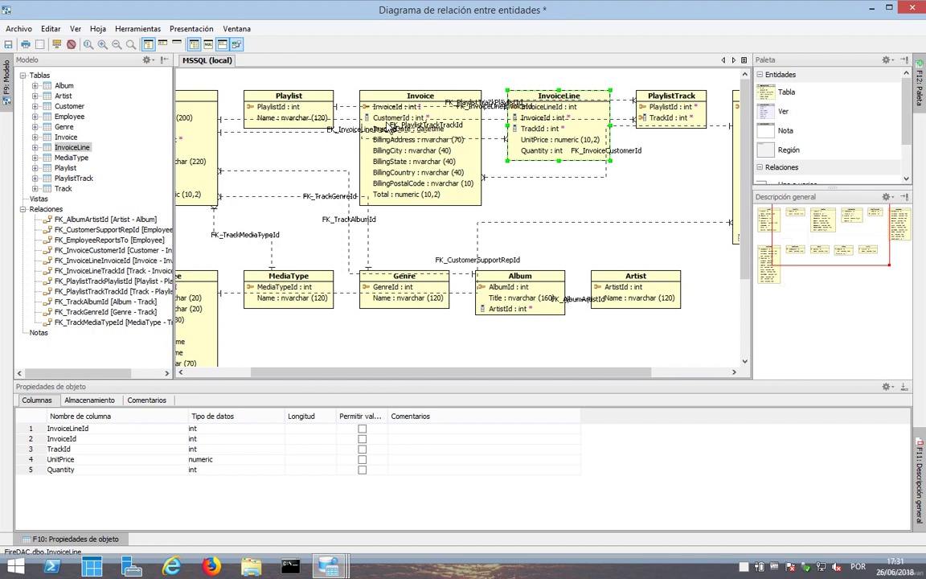
Step: Close the entity-relationship diagram without saving it
click(914, 12)
click(460, 302)
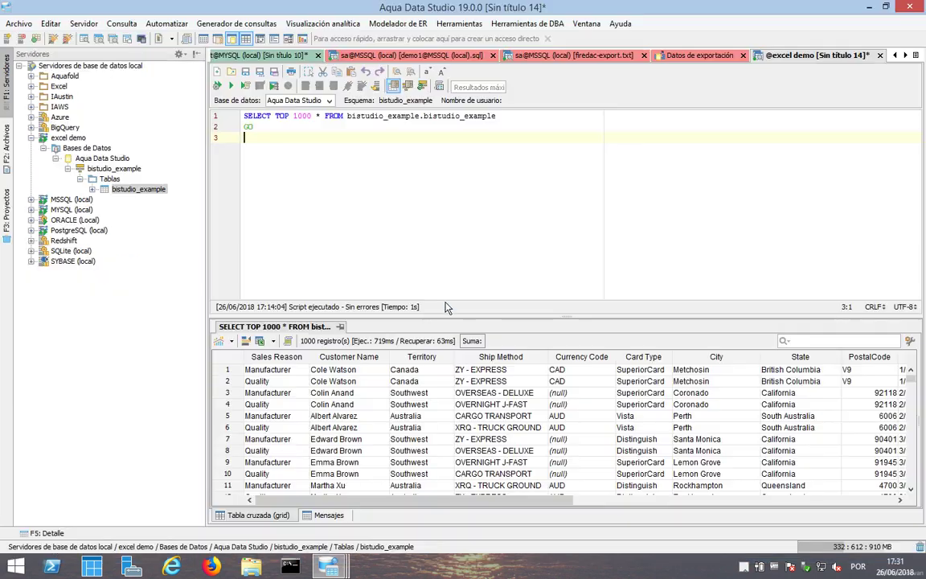
click(398, 25)
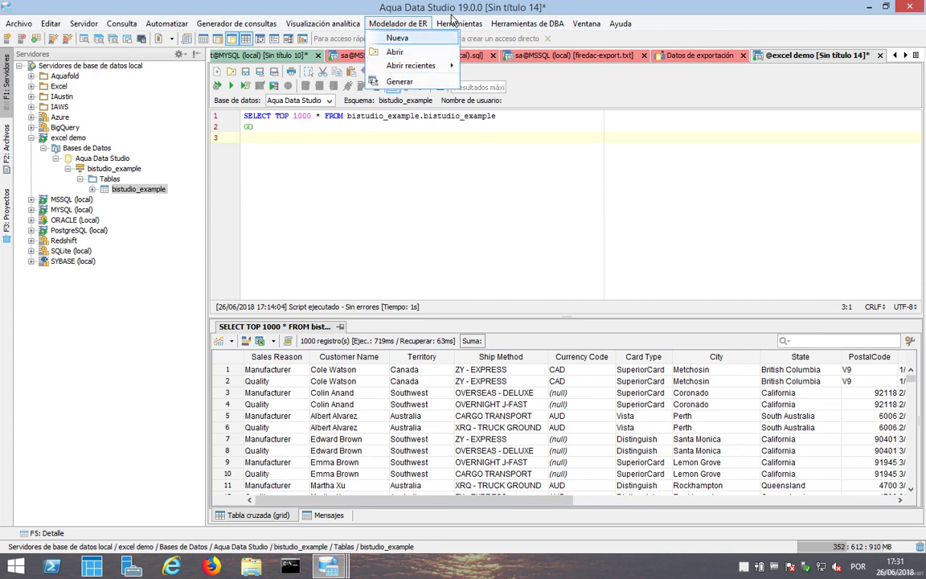
click(395, 38)
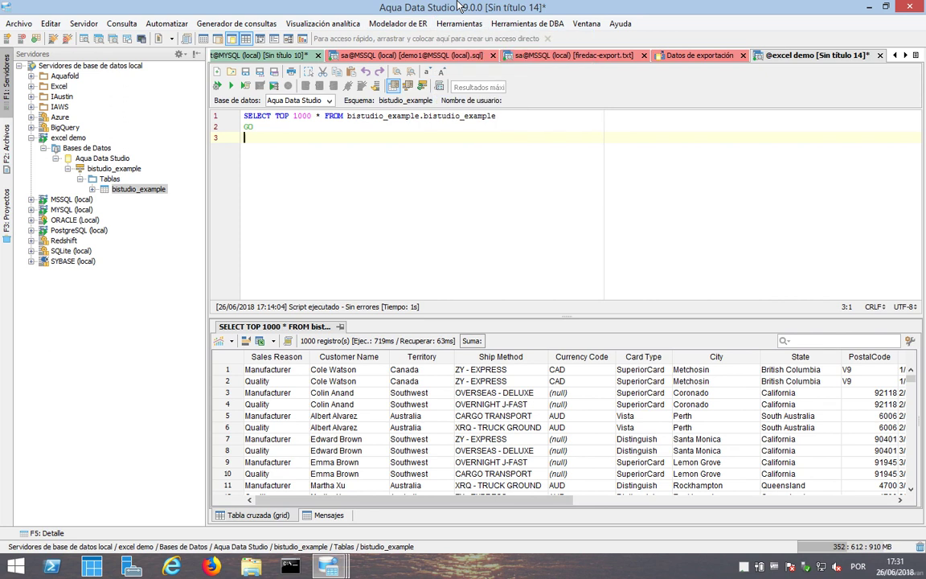
Step: Start a schema comparison with the FireDAC database on MSSQL (local) as the source
click(452, 26)
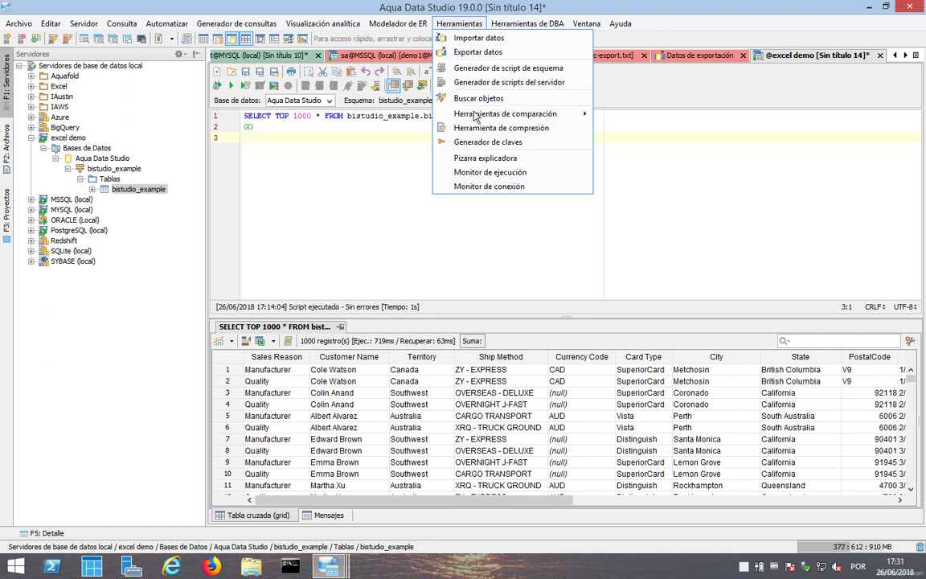
mouse_move(479, 118)
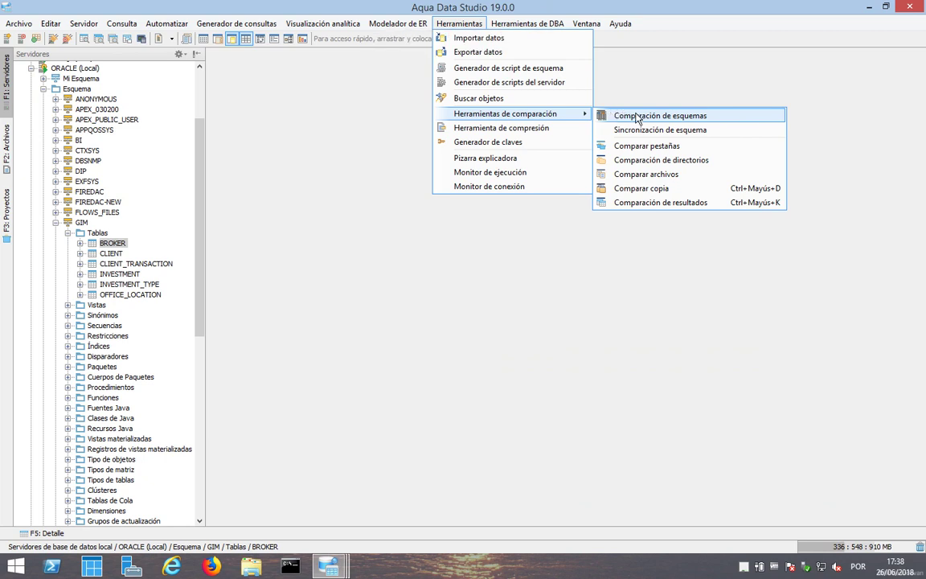
click(637, 118)
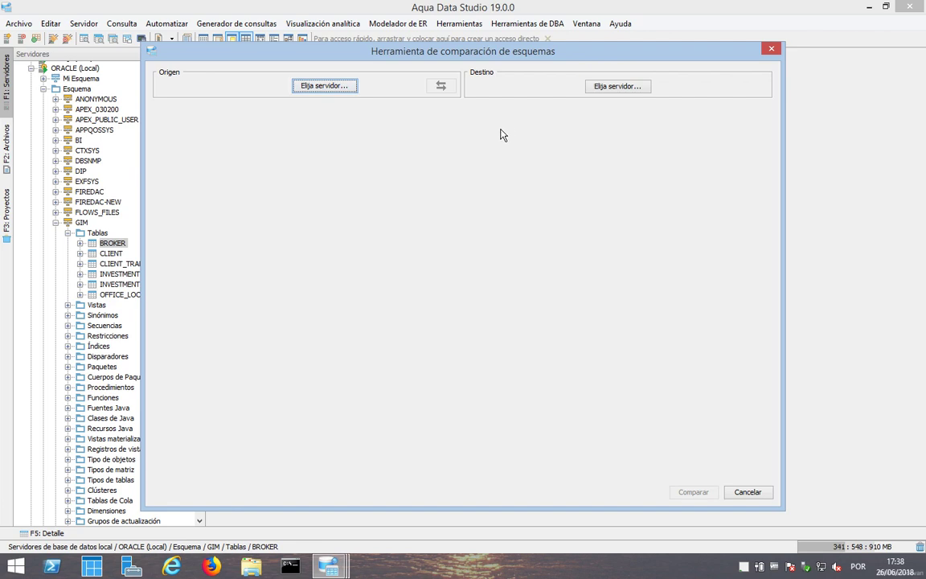
click(332, 86)
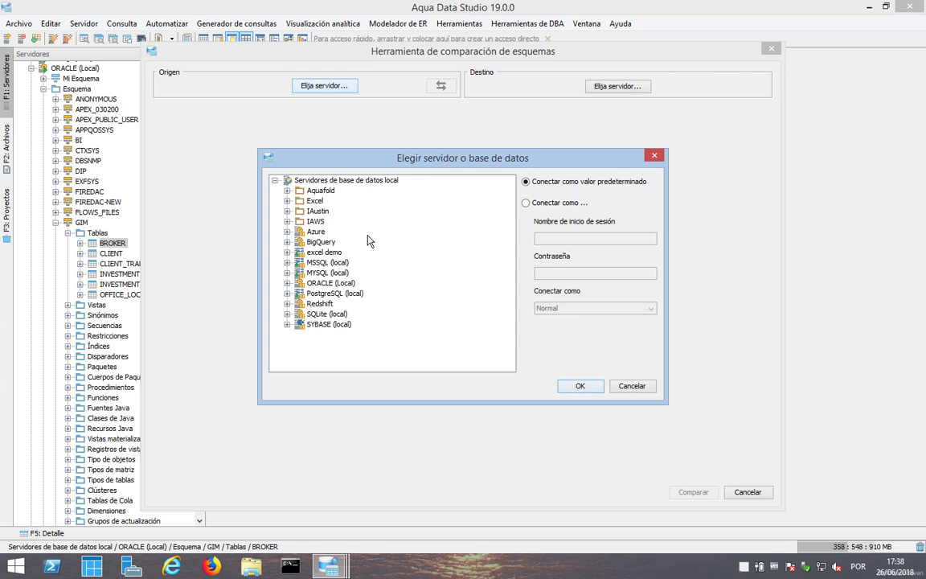
click(286, 262)
click(323, 273)
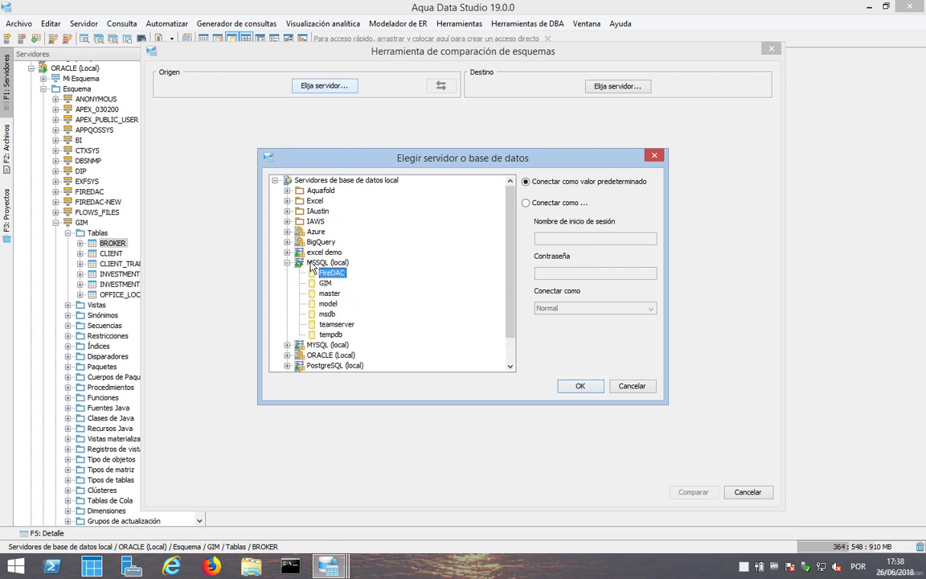
click(579, 387)
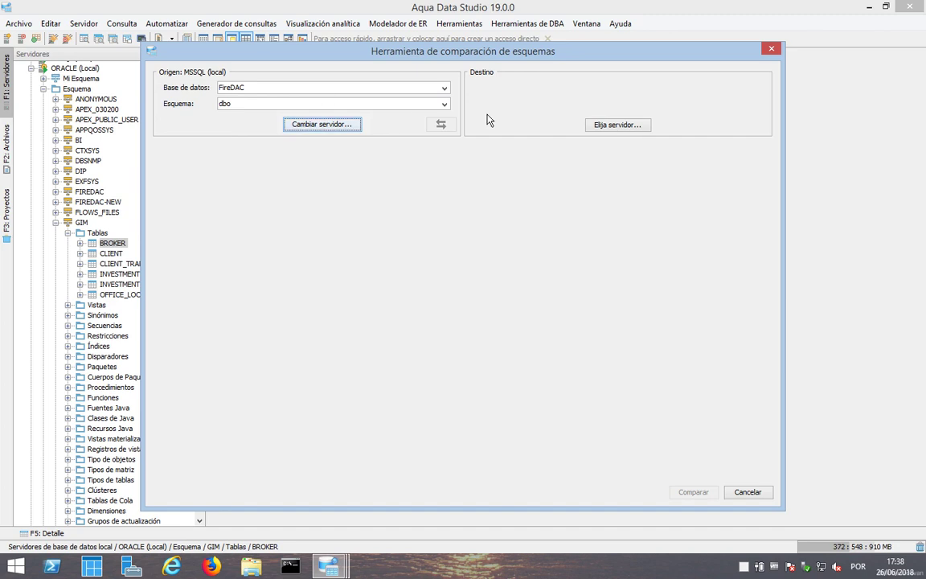
Step: Set the FIREDAC schema on the ORACLE (Local) server as the comparison destination
click(617, 124)
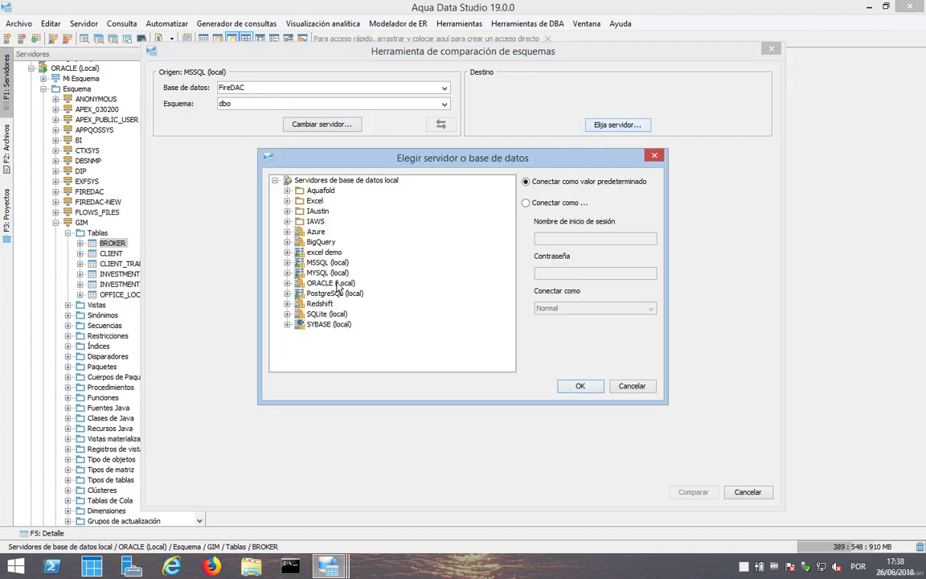
click(299, 283)
click(287, 283)
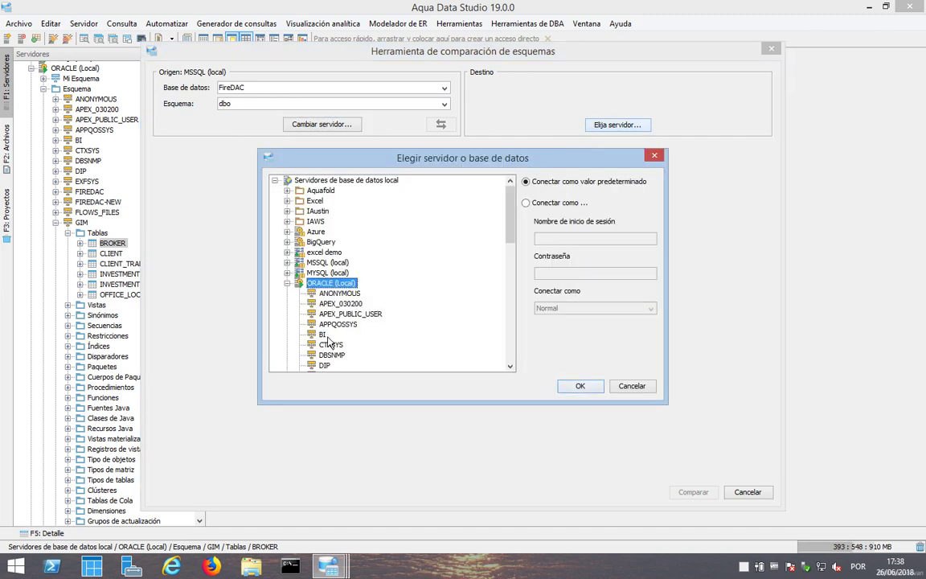
scroll(337, 321, down, 3)
scroll(350, 335, down, 2)
click(333, 231)
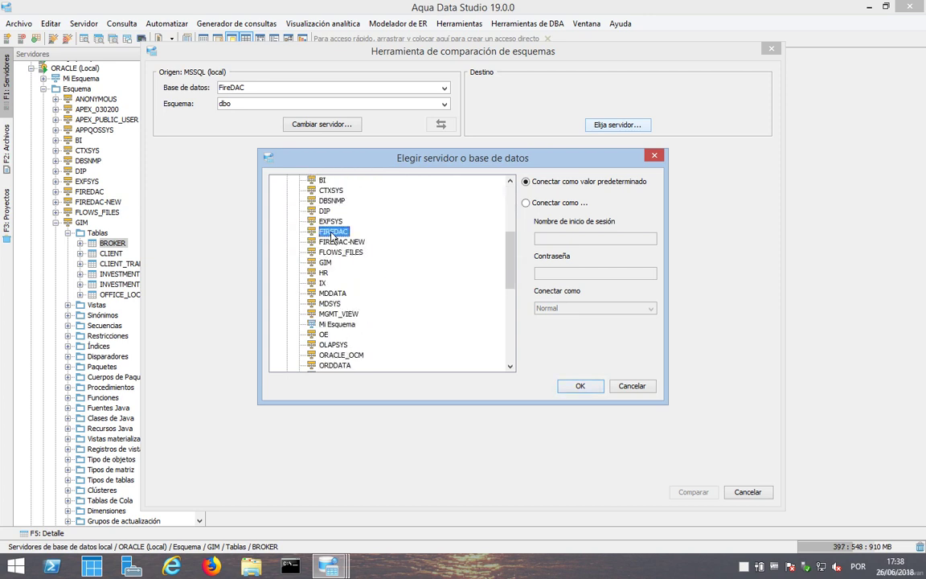
click(585, 387)
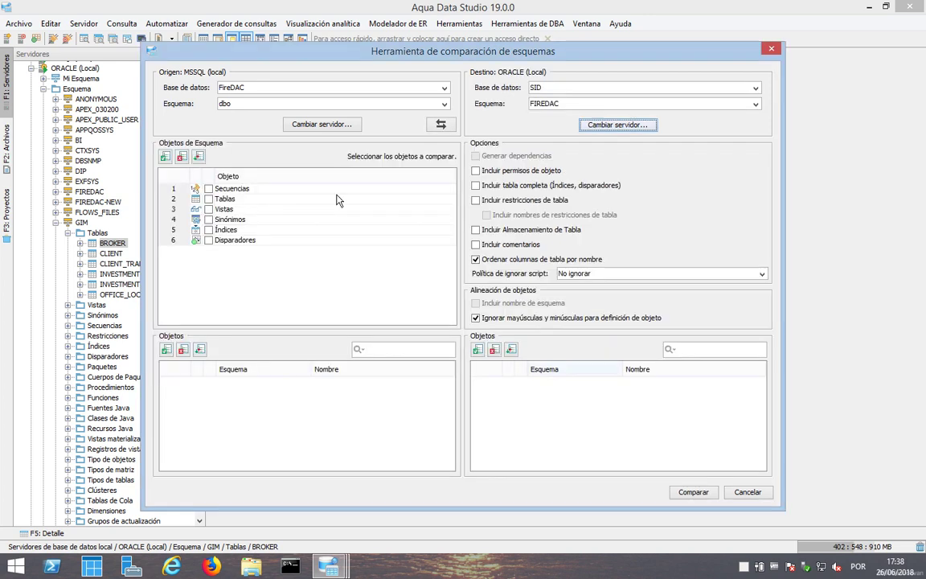
Step: Compare only the tables of the two schemas and display the differences for the Artist table
click(209, 199)
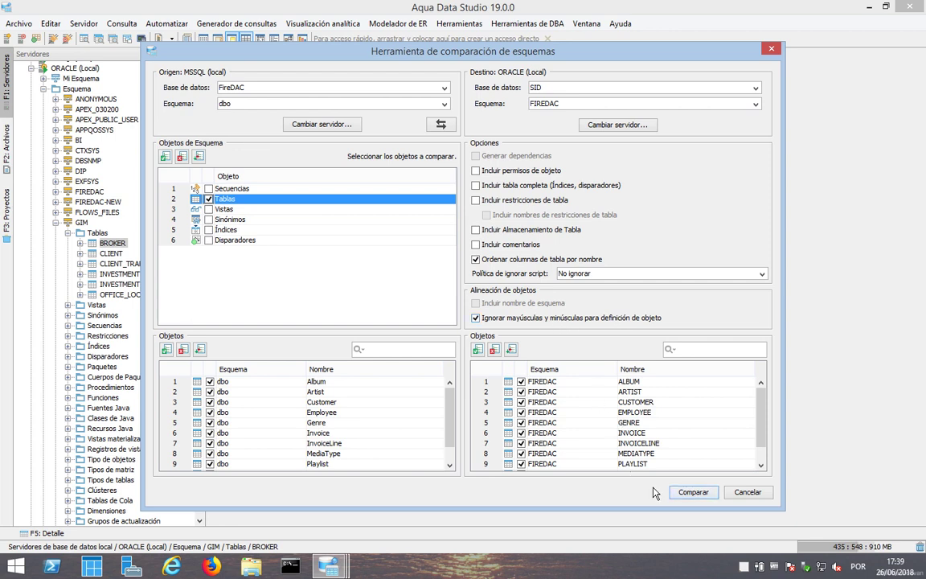
click(691, 492)
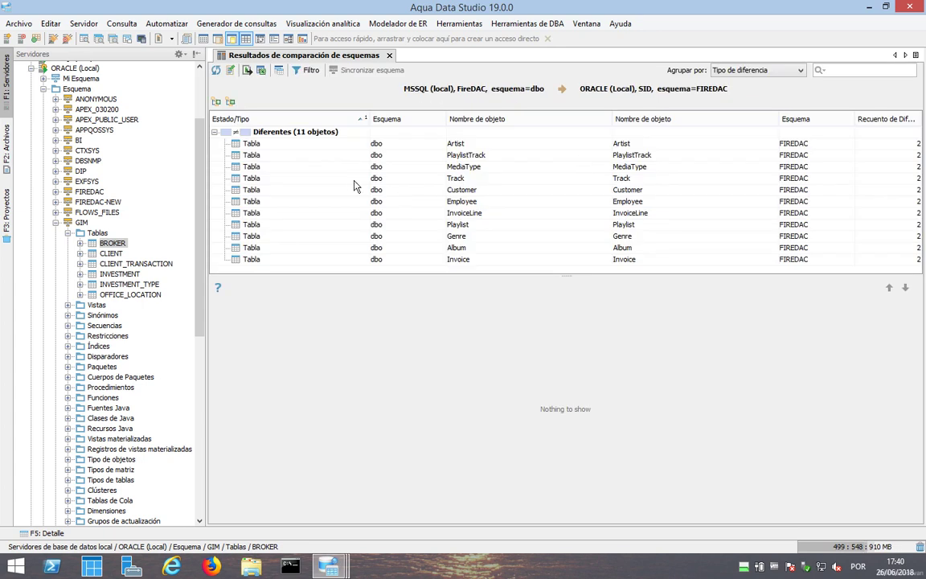
click(291, 145)
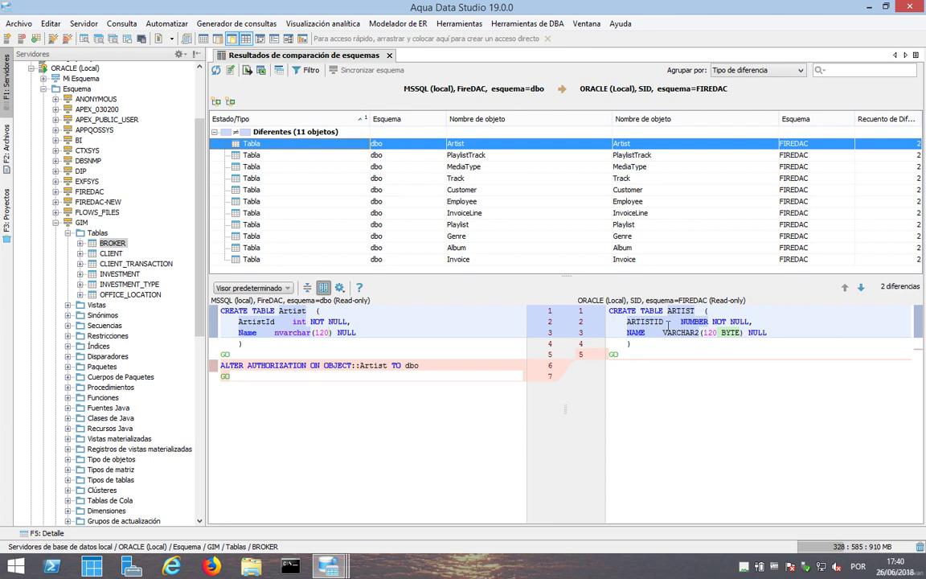
Step: Browse the compared tables between PlaylistTrack and Invoice, examining the side-by-side differences in their MSSQL and Oracle definitions
click(386, 157)
key(Down)
key(Down)
key(Down)
key(Down)
key(Down)
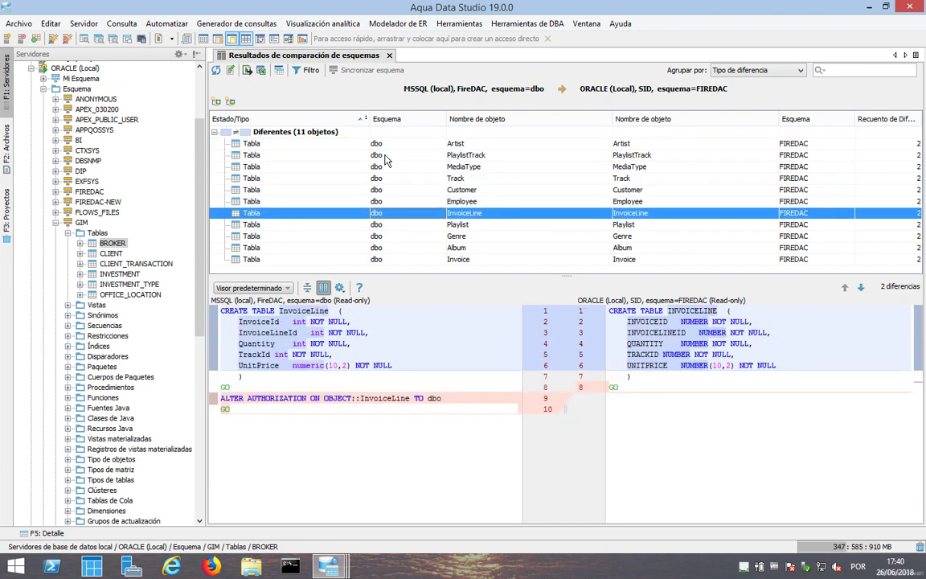
key(Down)
key(Down)
key(Down)
key(Down)
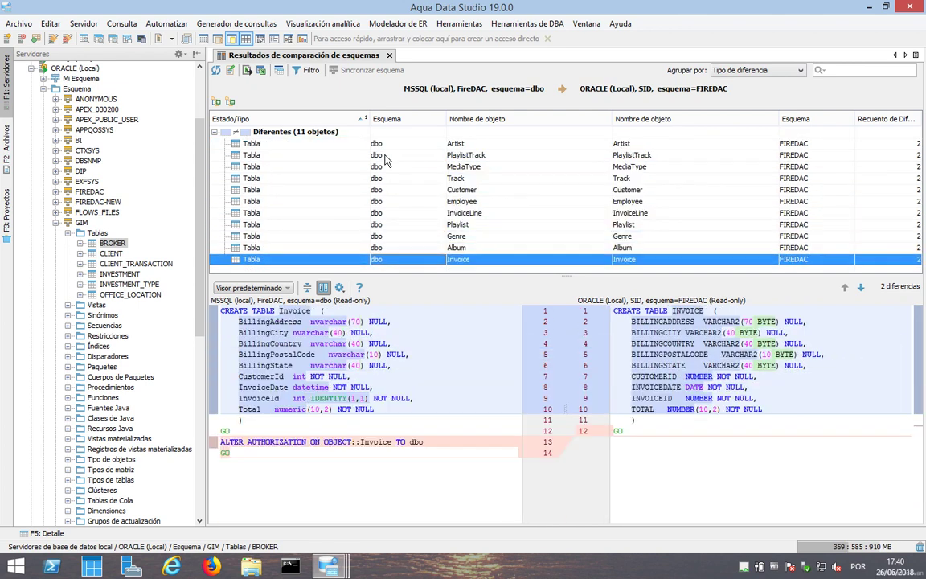
key(Up)
key(Up)
key(Up)
key(Up)
key(Up)
key(Up)
key(Up)
key(Up)
key(Up)
key(Up)
key(Up)
key(Down)
key(Down)
key(Down)
key(Down)
key(Down)
key(Down)
key(Down)
key(Down)
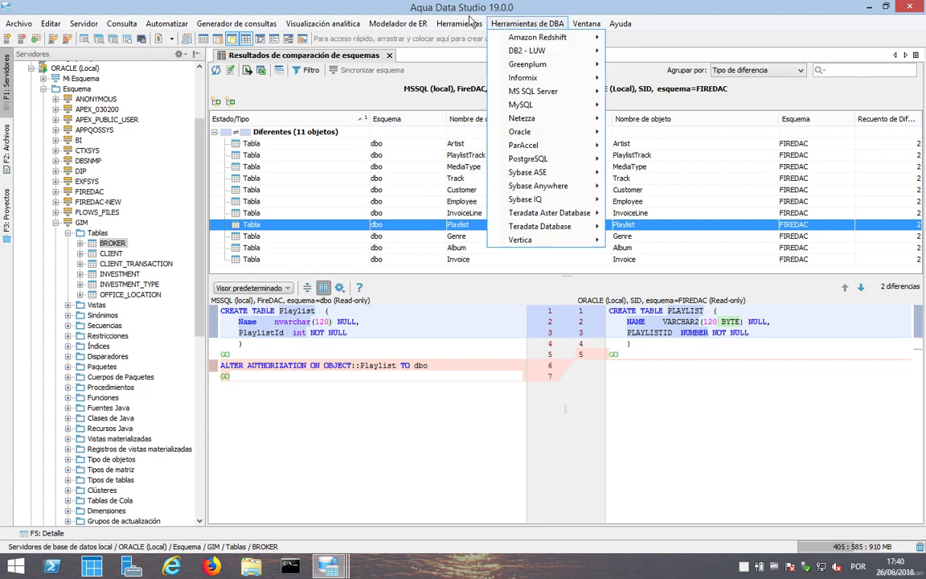
mouse_move(462, 23)
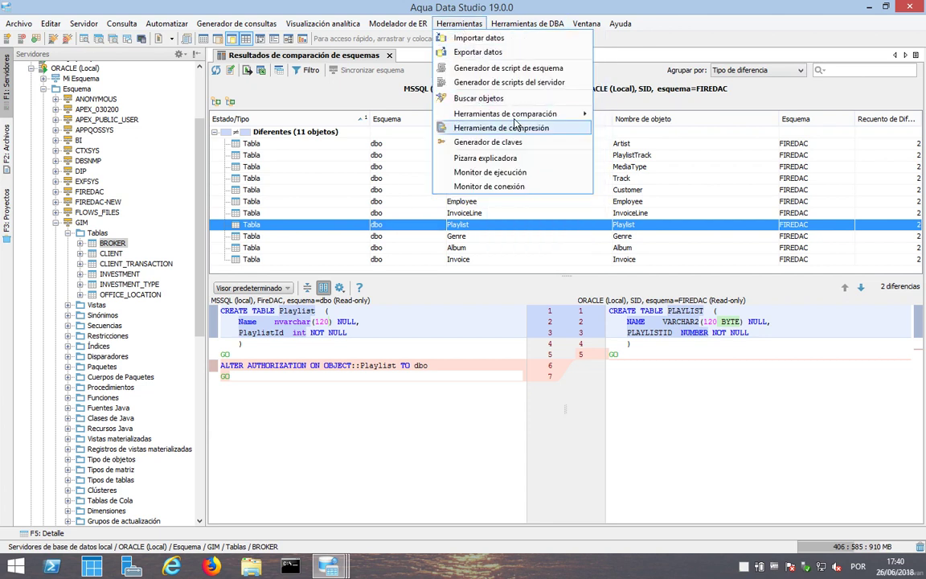
mouse_move(515, 119)
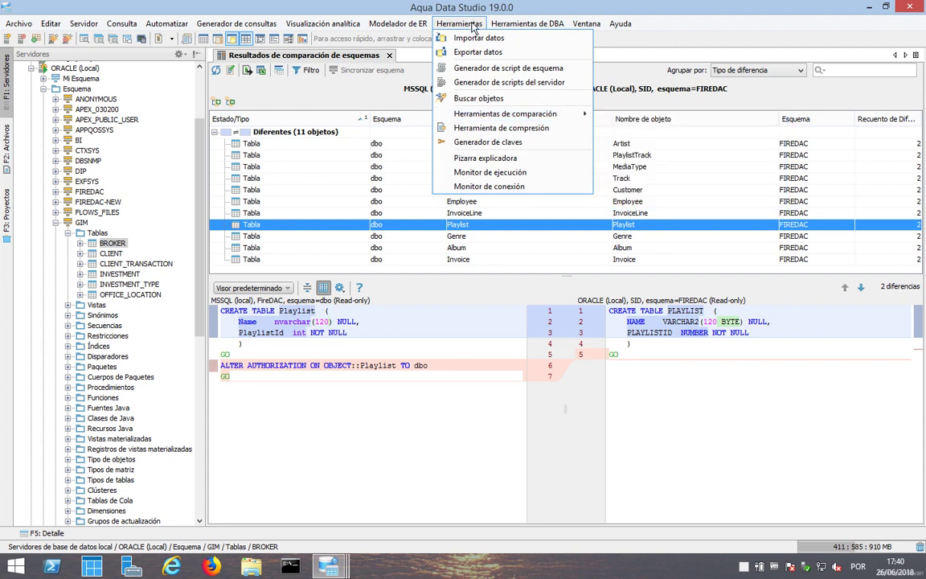
Step: Open the MS SQL Server storage manager for the MSSQL (local) server
click(530, 24)
click(530, 25)
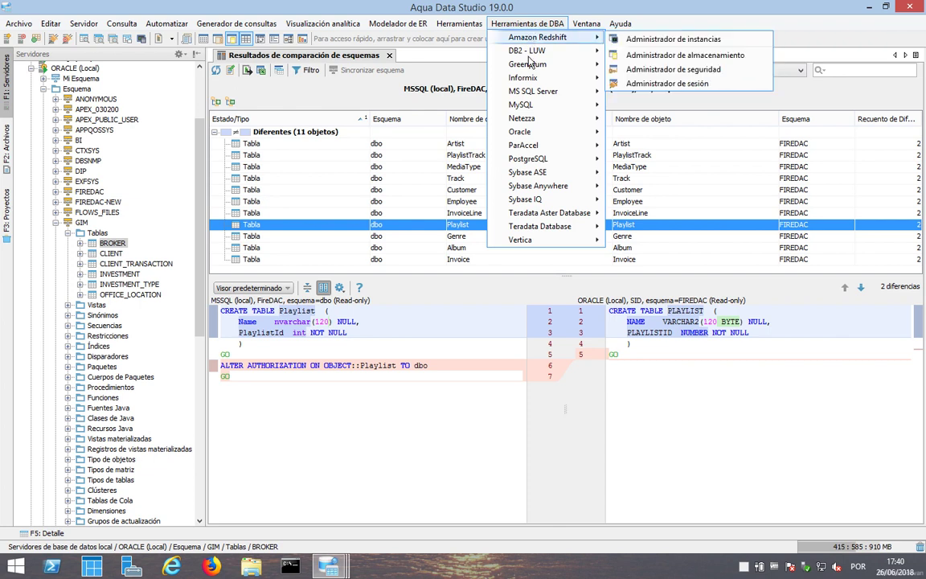
mouse_move(528, 242)
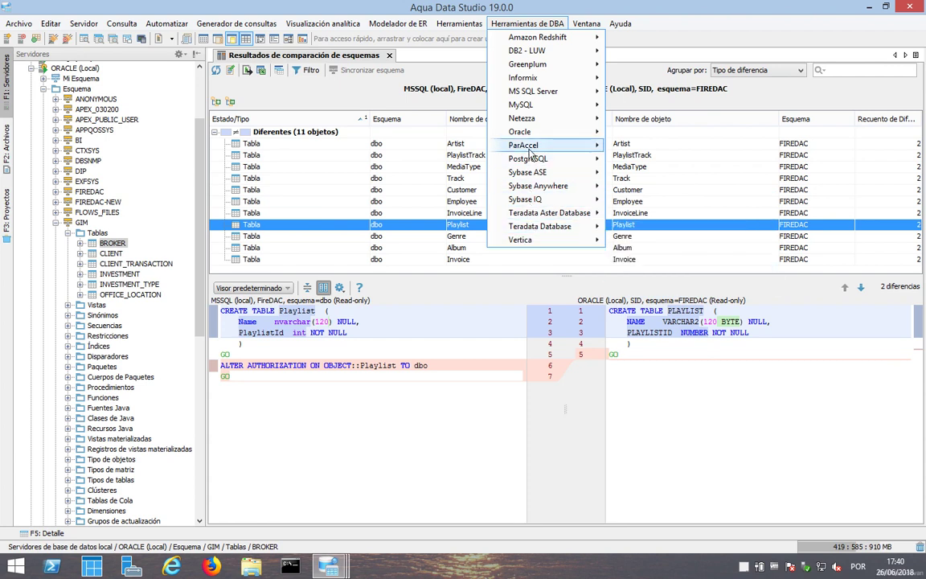
mouse_move(537, 149)
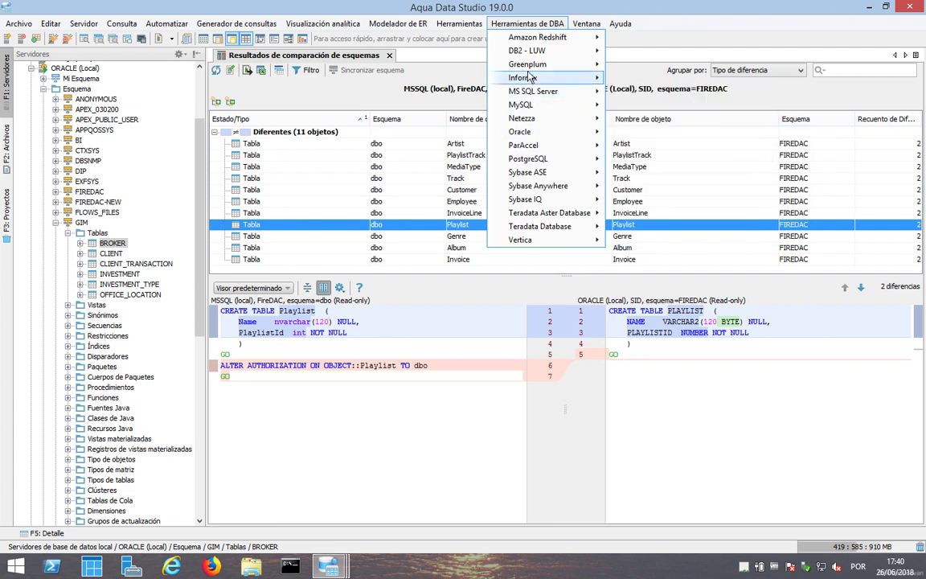
mouse_move(535, 54)
mouse_move(555, 93)
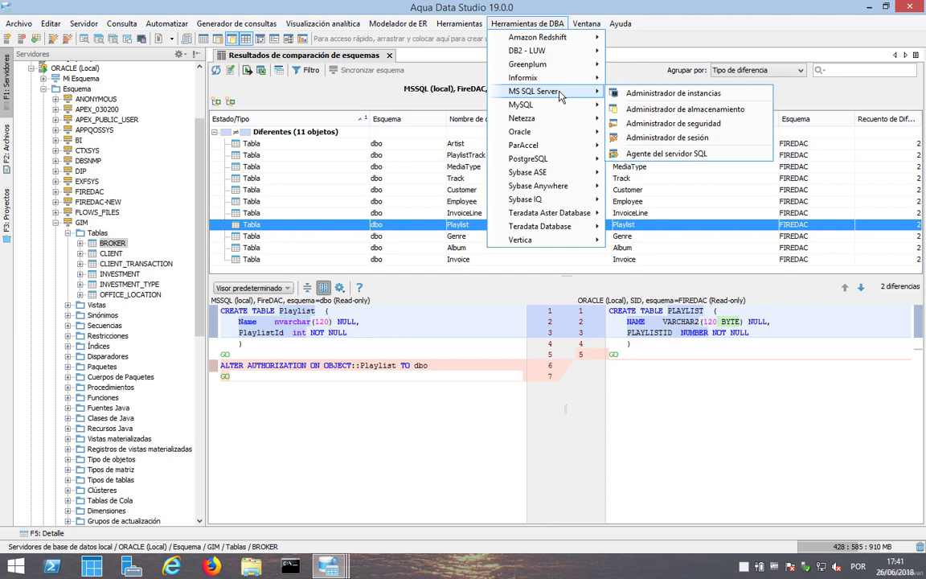
click(659, 111)
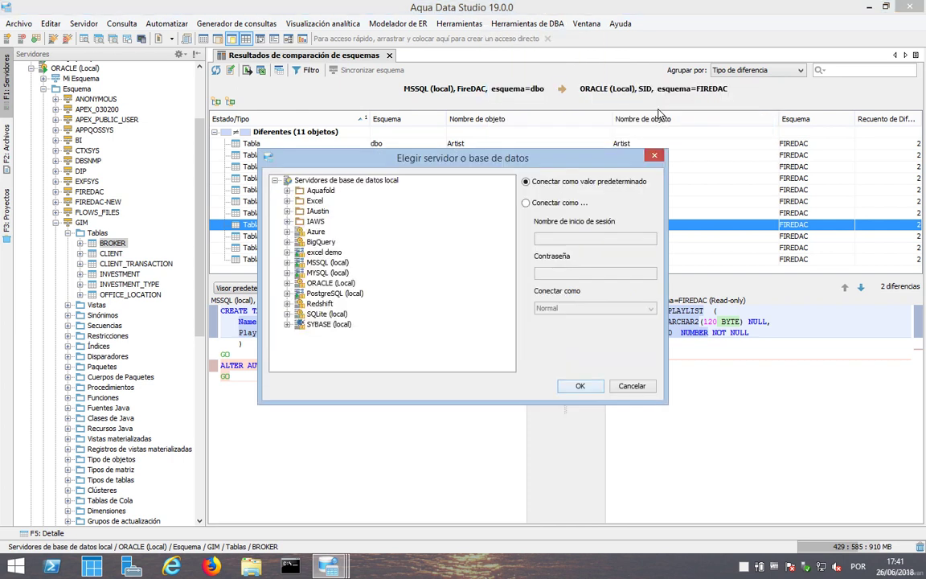
double_click(319, 264)
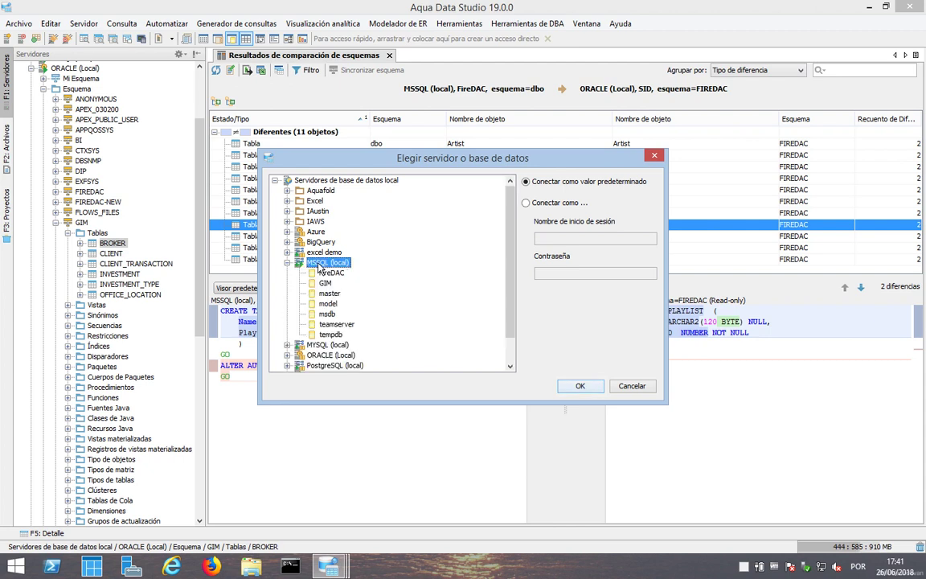
click(577, 387)
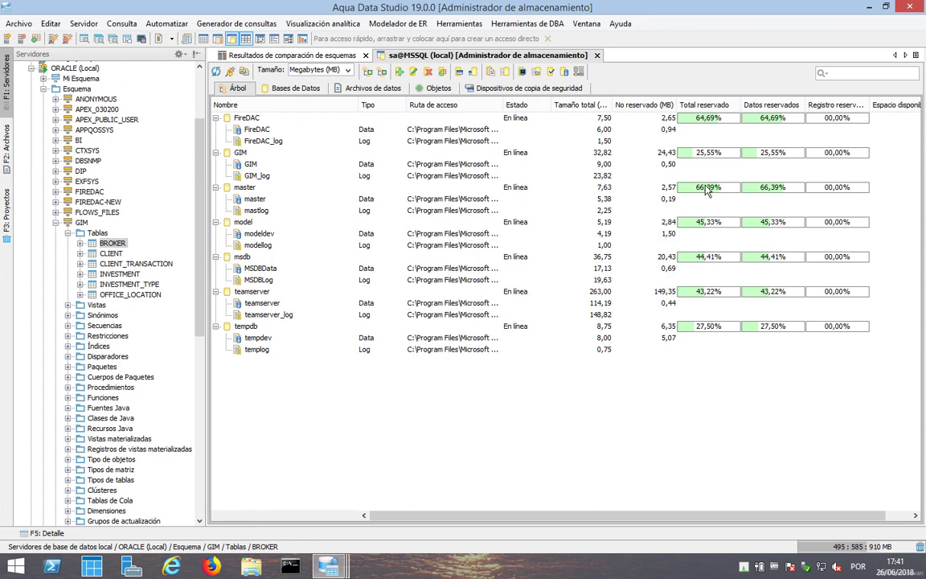
Step: Open the MS SQL Server session manager for the MSSQL (local) server
click(552, 24)
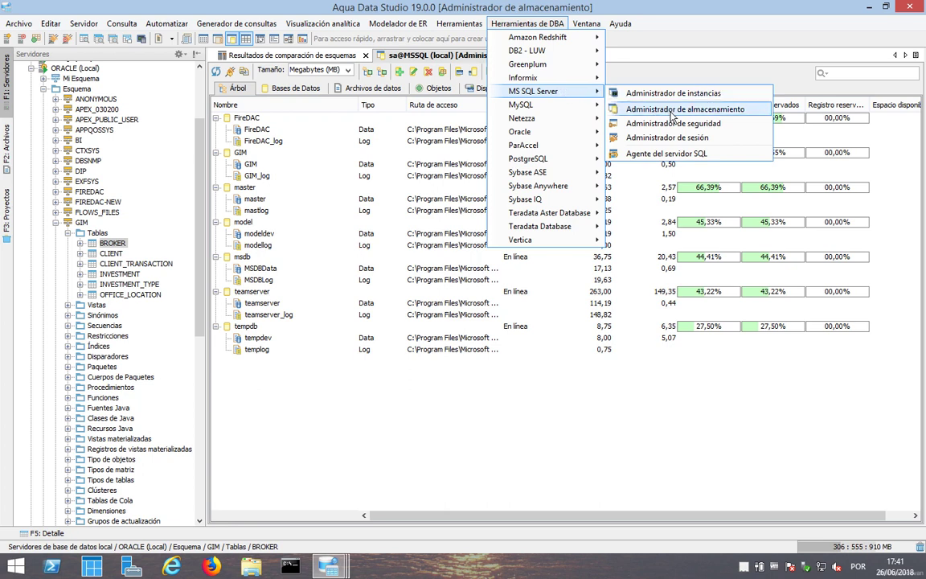
click(673, 138)
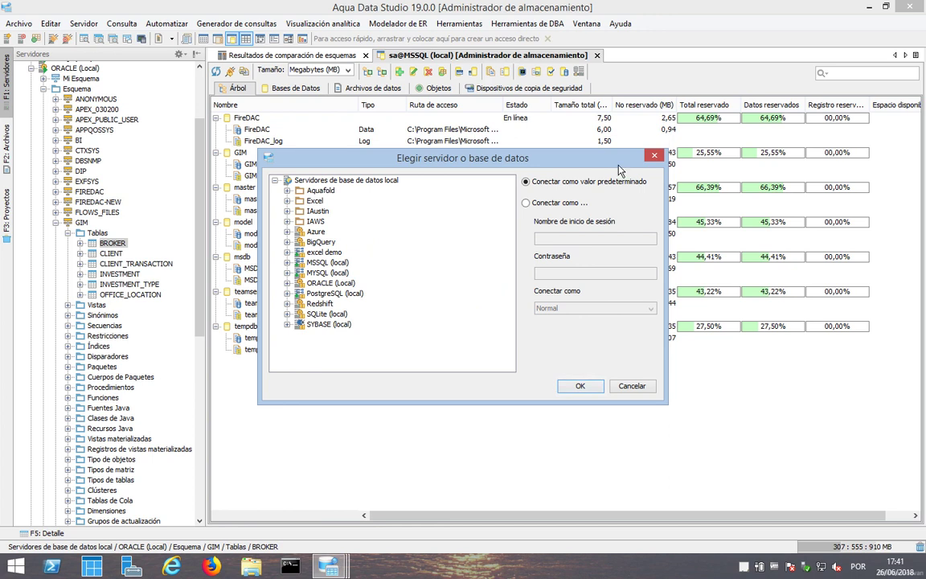
click(333, 263)
double_click(330, 262)
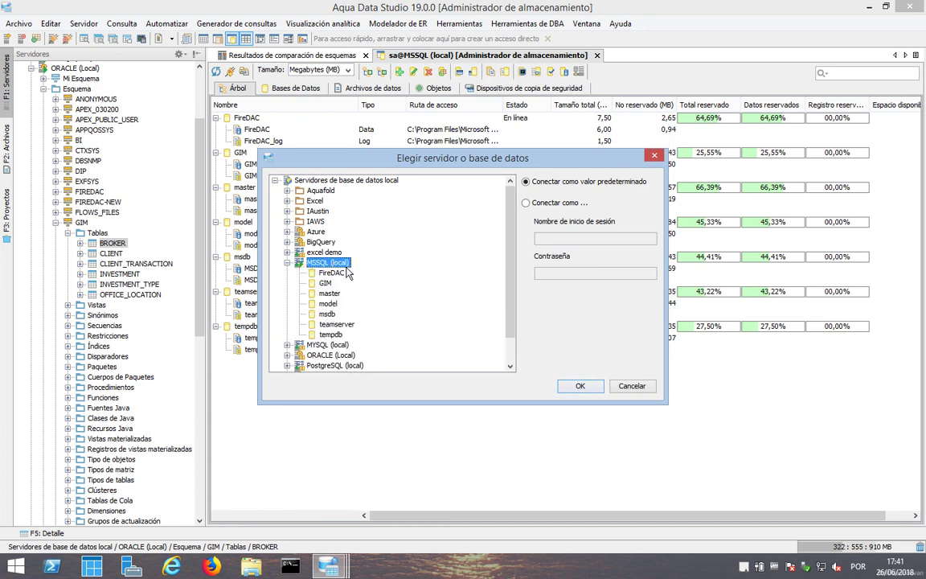
click(580, 385)
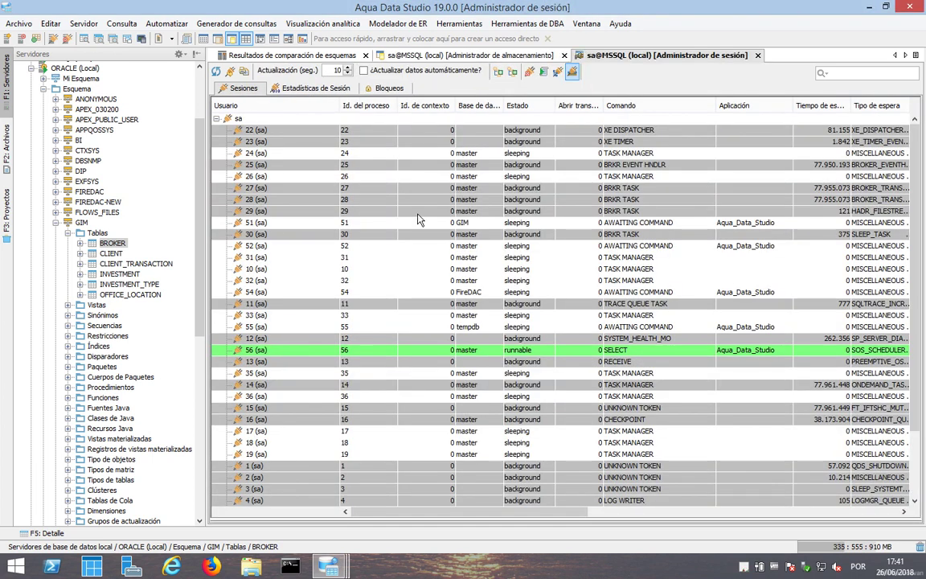
Step: Check the actions available for session 22, and review the session statistics and locks before returning to the session list
right_click(277, 131)
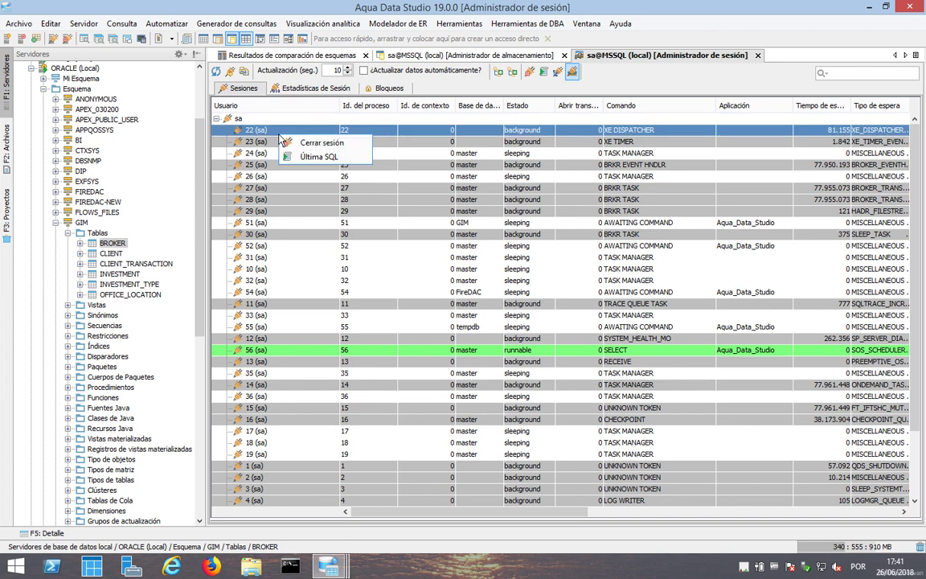
click(342, 221)
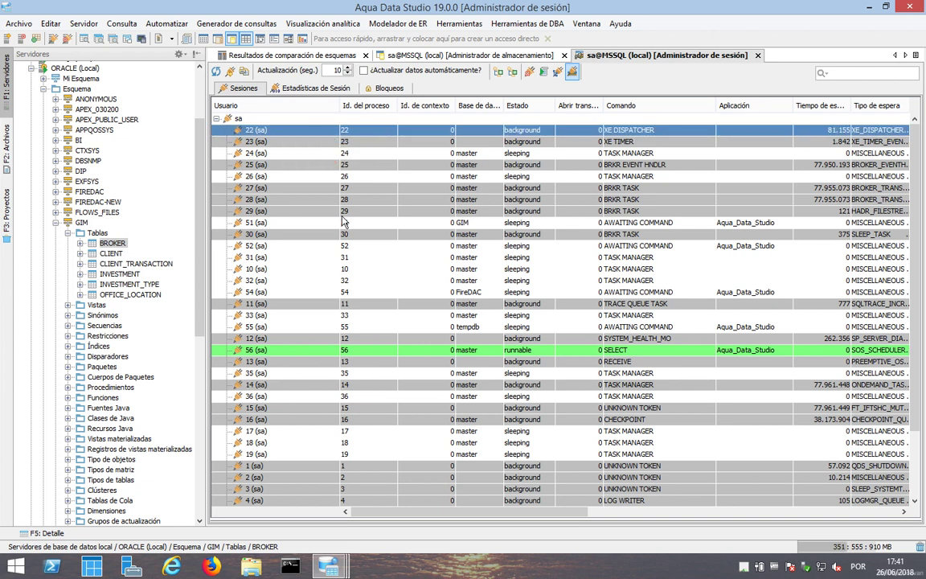
click(321, 89)
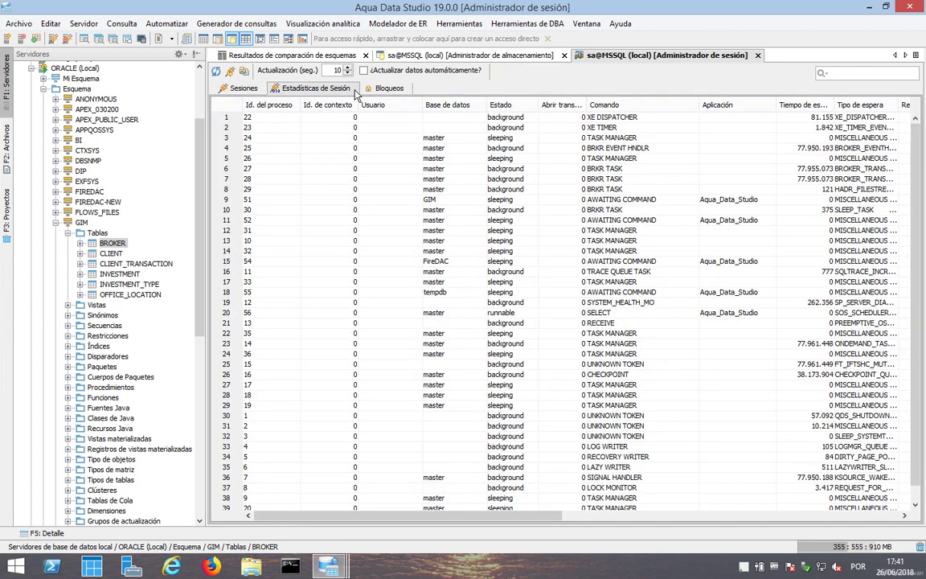
click(389, 88)
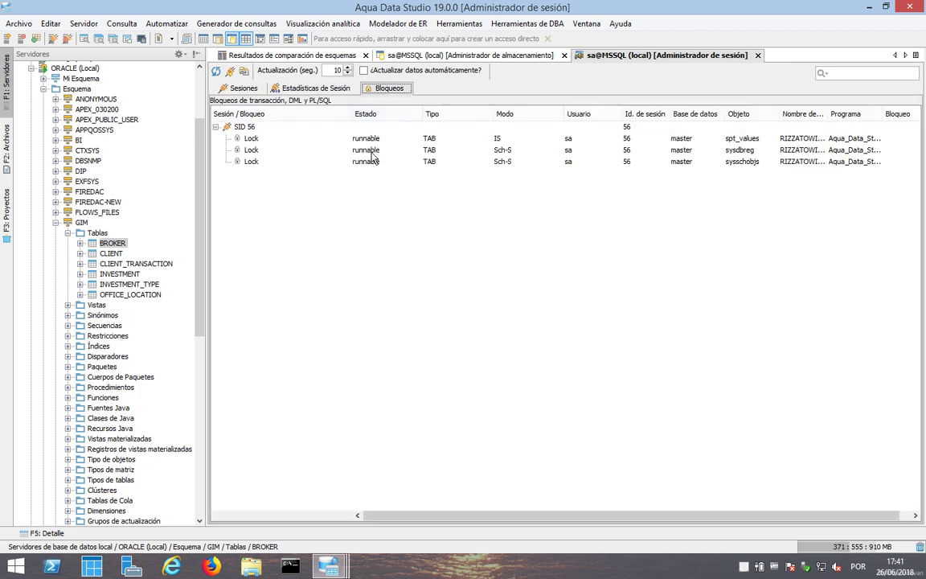
click(233, 88)
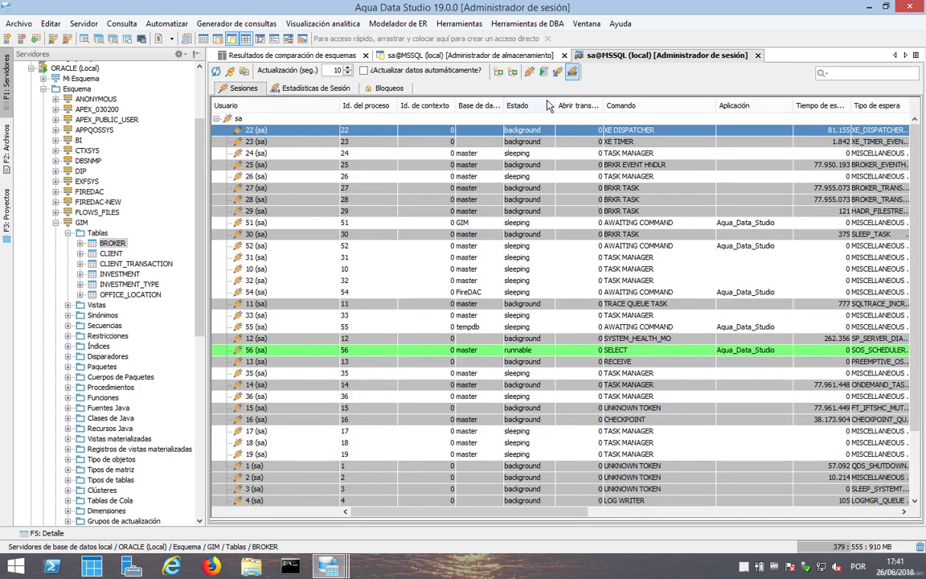
Step: Open the Oracle storage manager for the ORACLE (Local) server
click(527, 23)
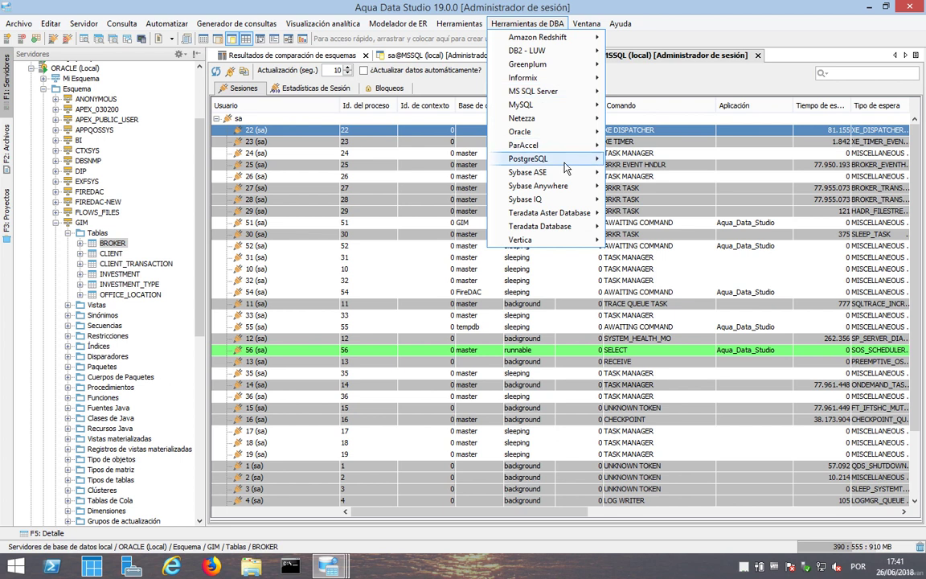
mouse_move(586, 121)
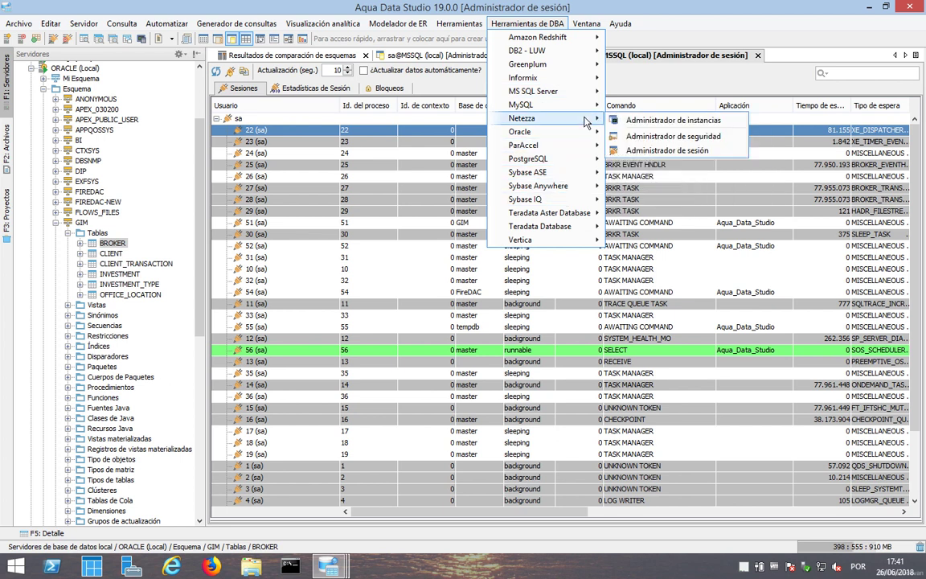
mouse_move(562, 131)
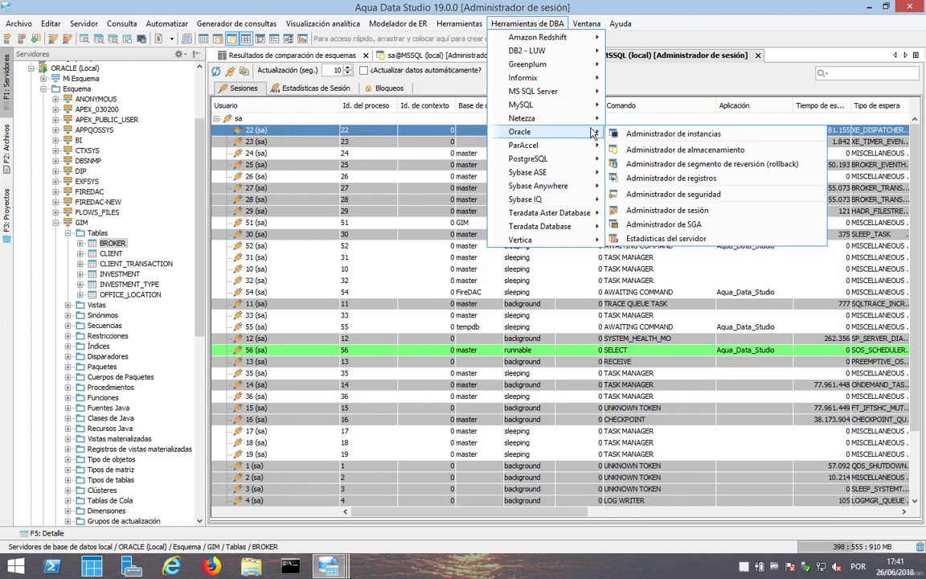
click(684, 151)
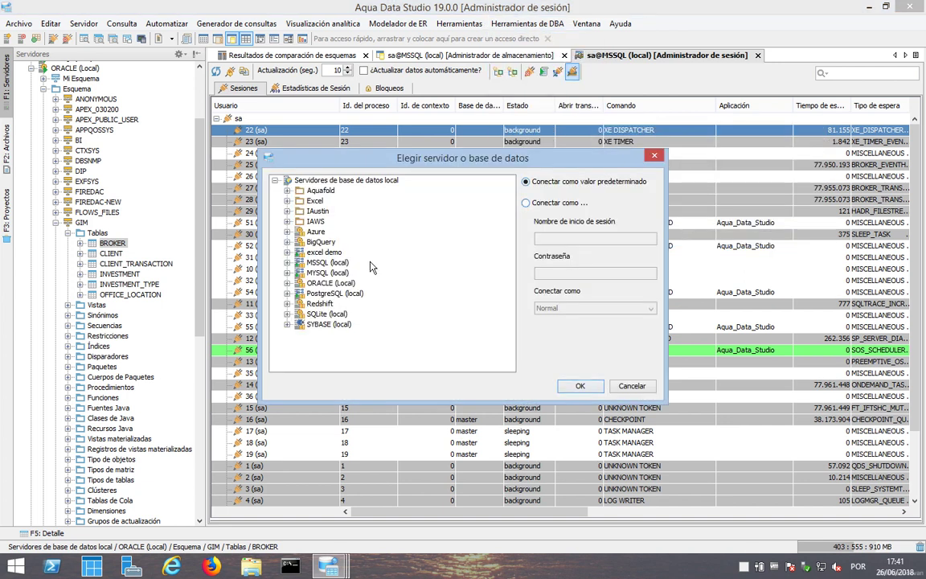
double_click(334, 283)
click(579, 387)
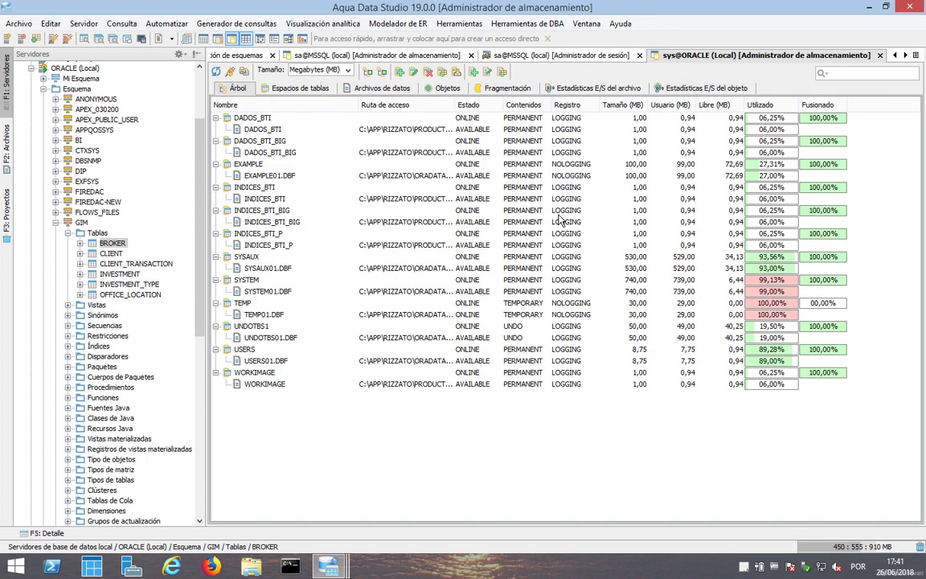
Step: Review the Oracle tablespaces, data files and file and object I/O statistics, then return to the storage tree
click(308, 90)
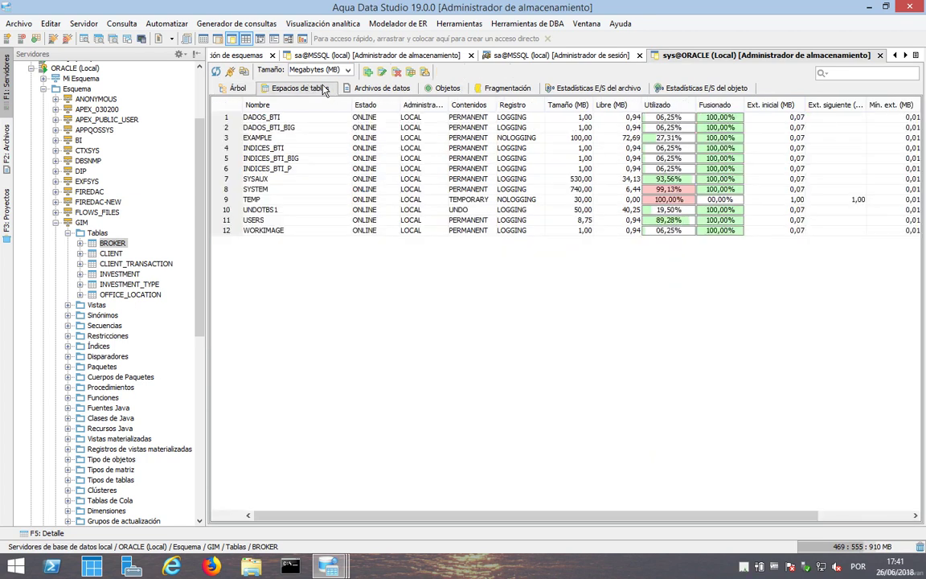
click(383, 89)
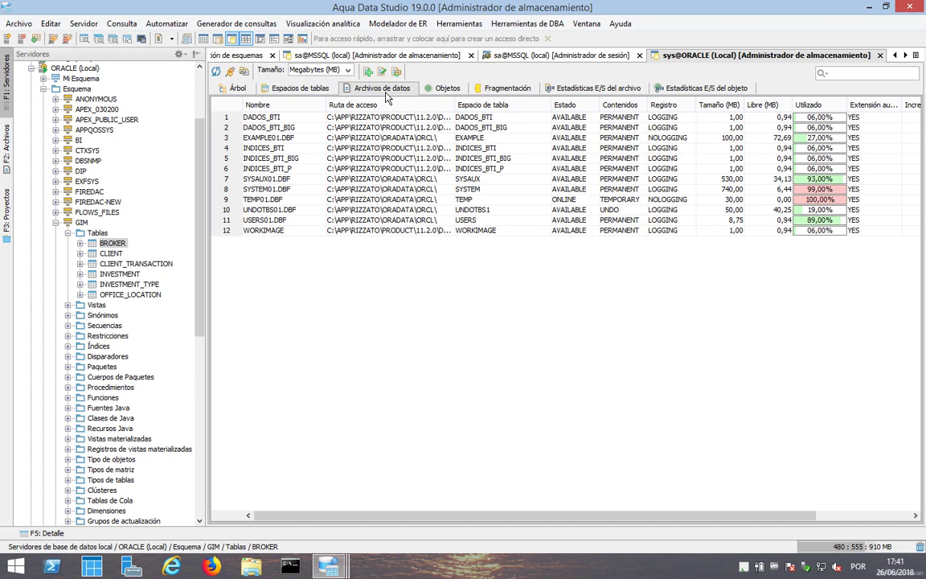
click(596, 89)
click(696, 89)
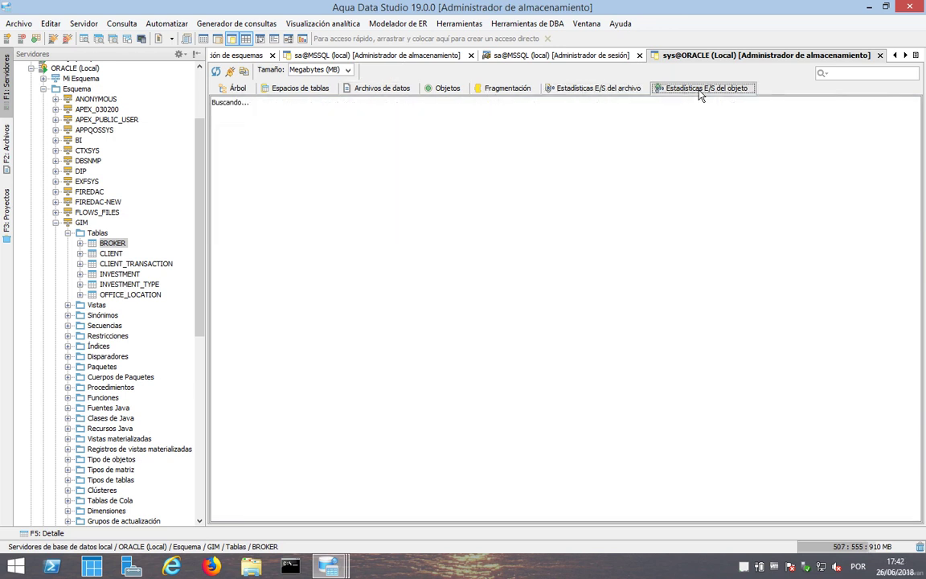
click(286, 89)
click(234, 88)
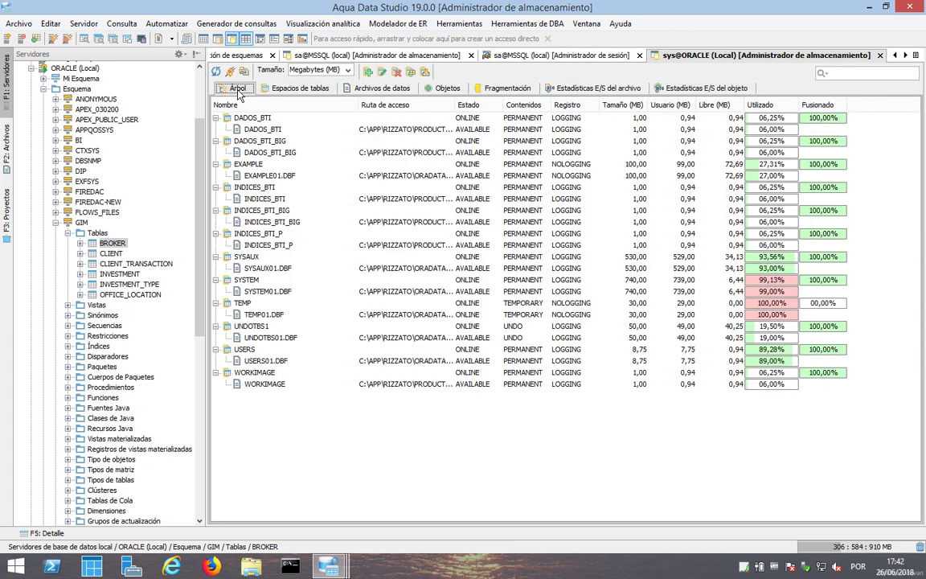
Step: Open the Oracle security manager for the ORACLE (Local) server
click(506, 24)
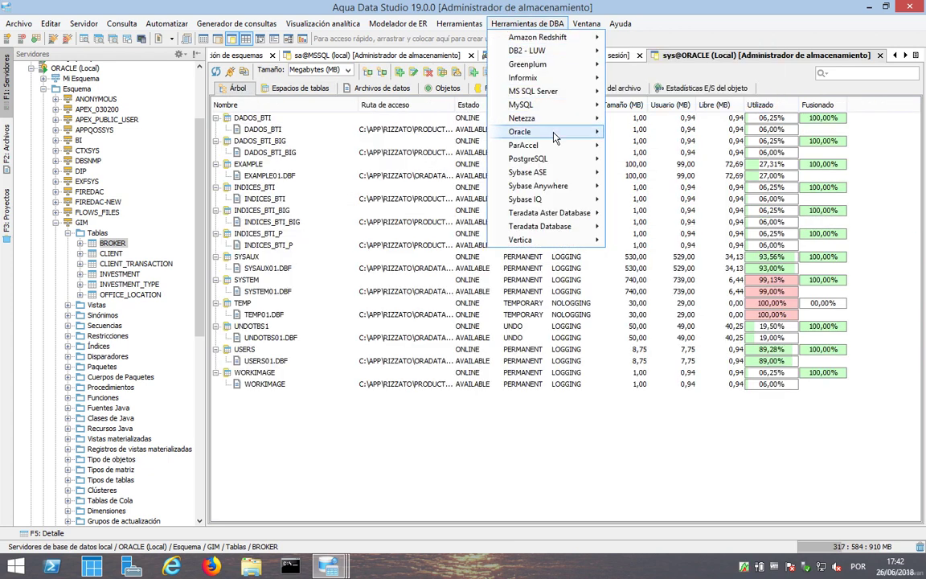
mouse_move(530, 132)
click(690, 193)
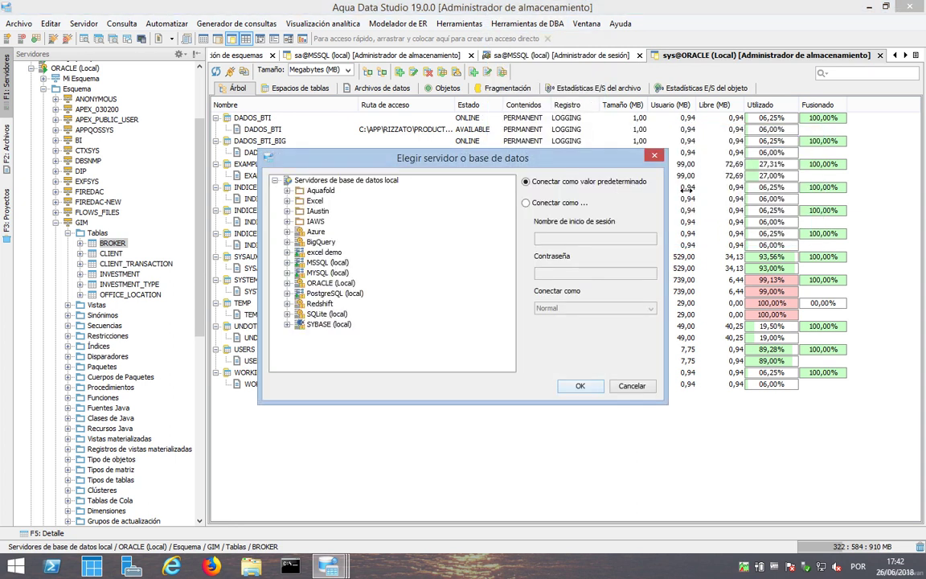
double_click(326, 283)
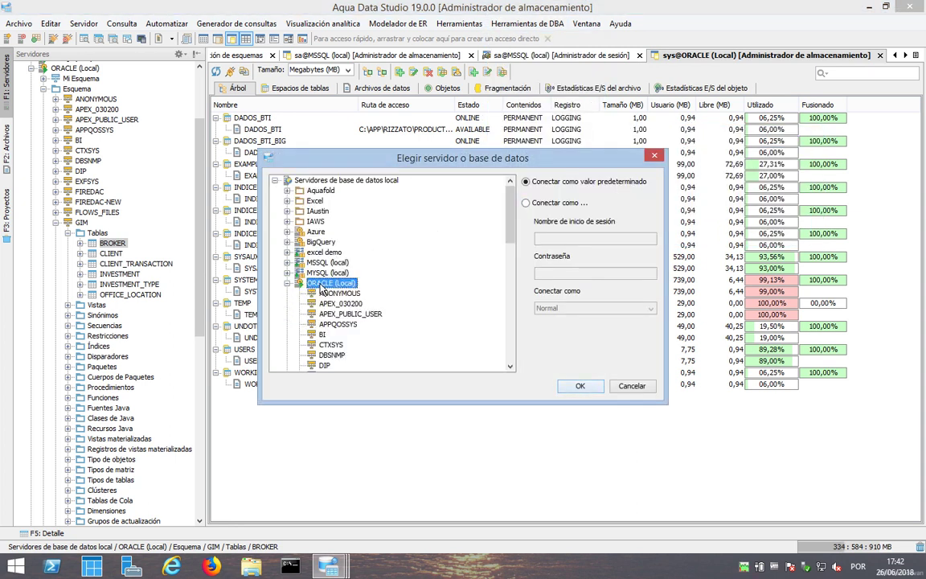
click(595, 385)
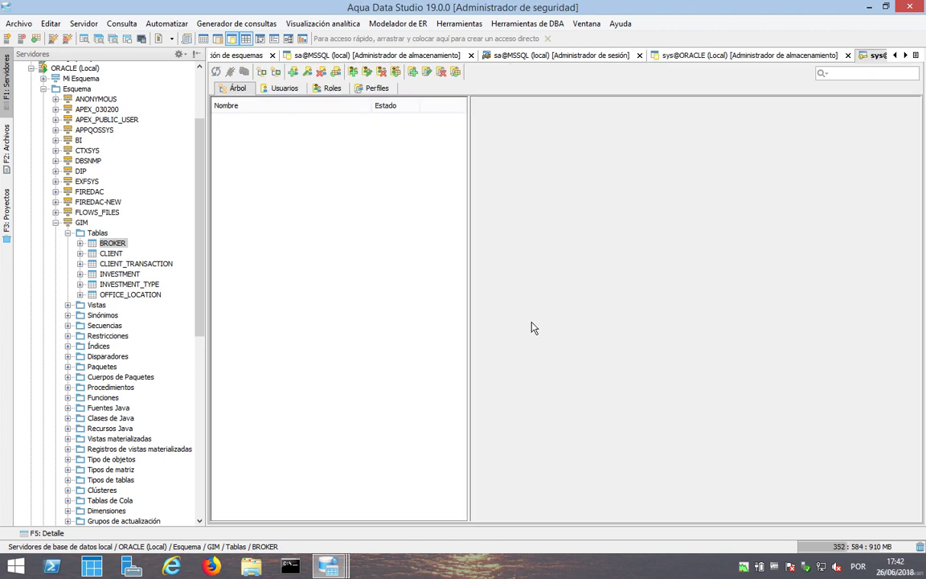
Step: Look through the Oracle users, roles and profiles, and display the general properties of the ANONYMOUS user
scroll(352, 191, down, 2)
scroll(352, 190, down, 20)
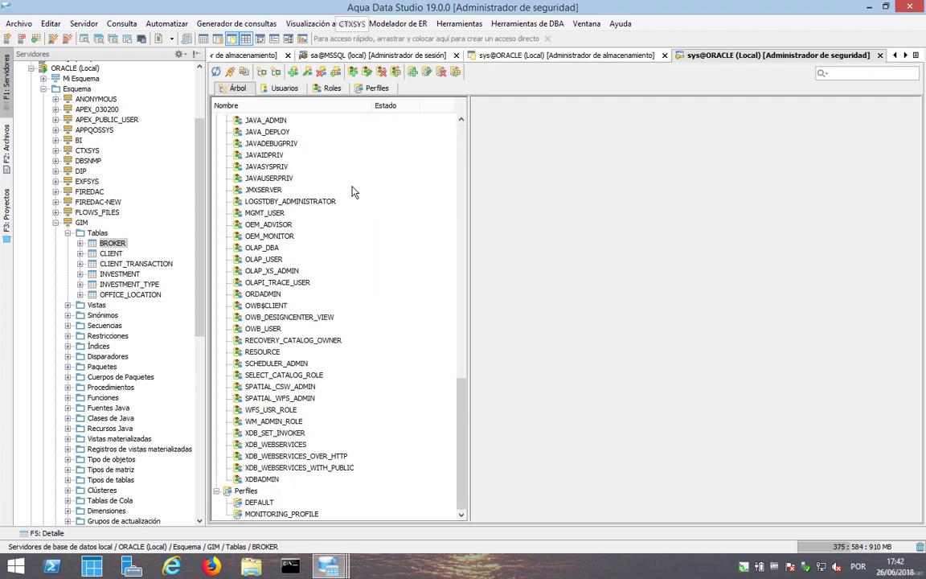
scroll(351, 190, up, 20)
click(266, 130)
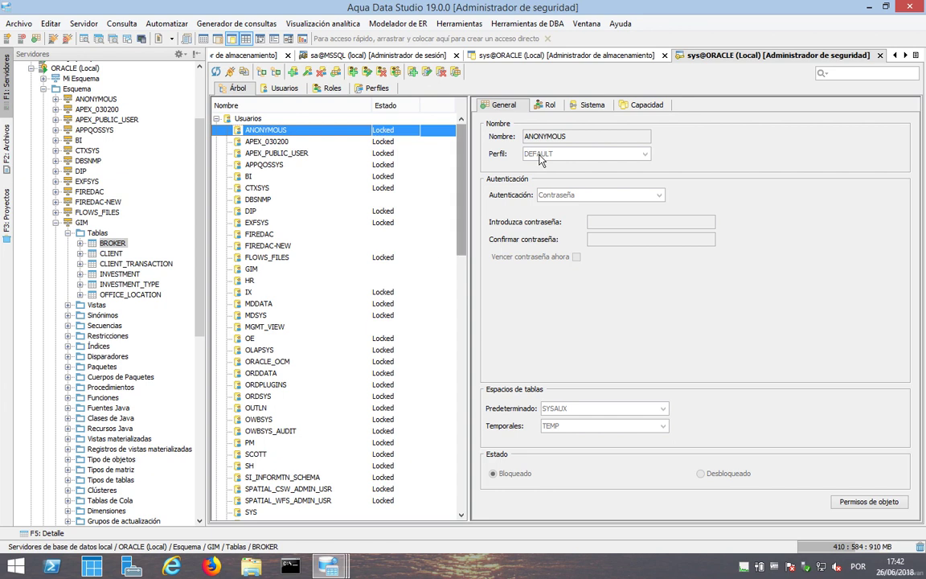
Step: Open the MySQL storage manager for the MYSQL (local) server
click(527, 24)
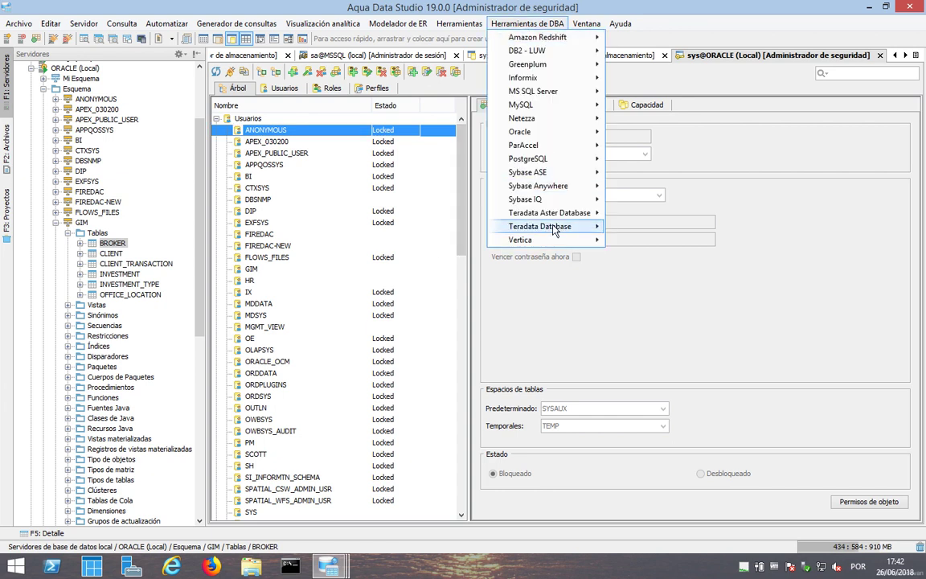
mouse_move(557, 161)
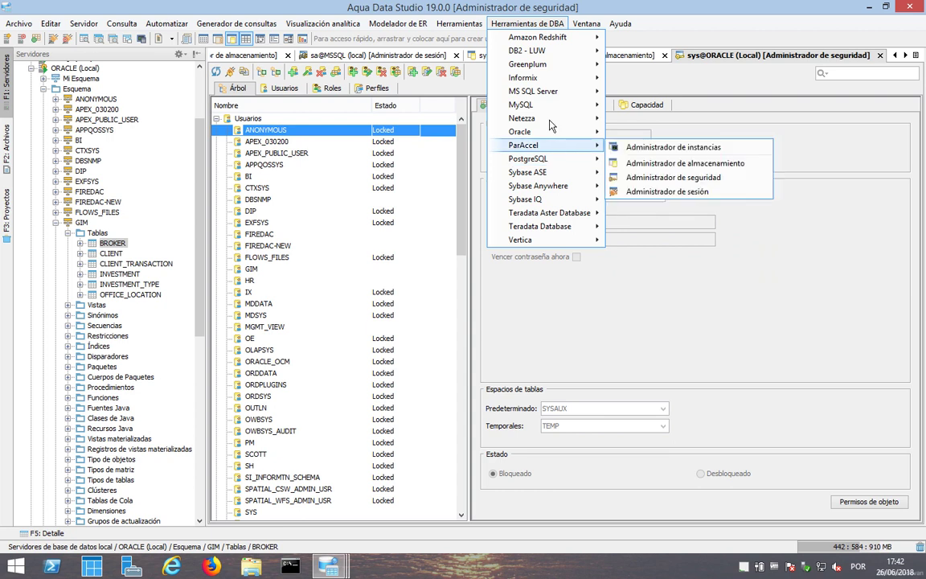
mouse_move(545, 113)
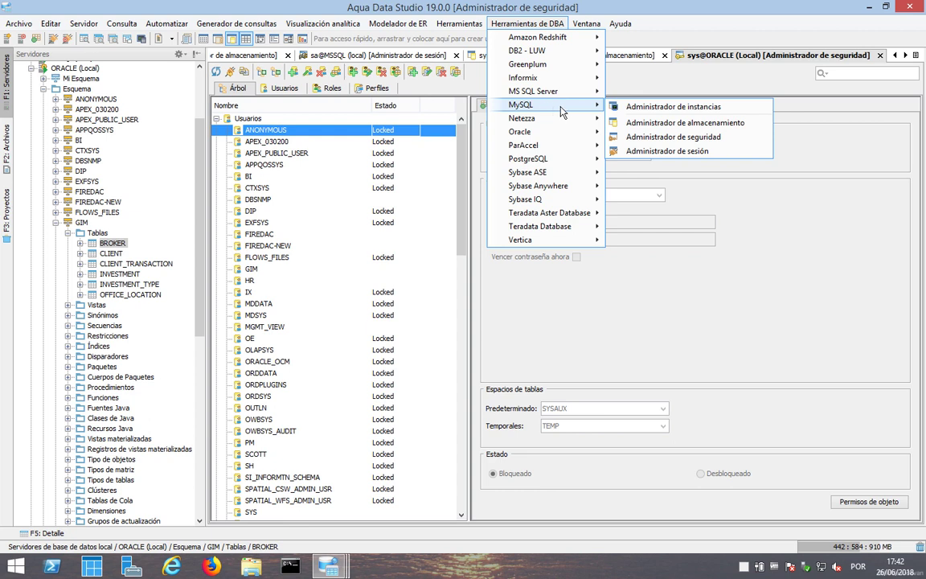
click(615, 122)
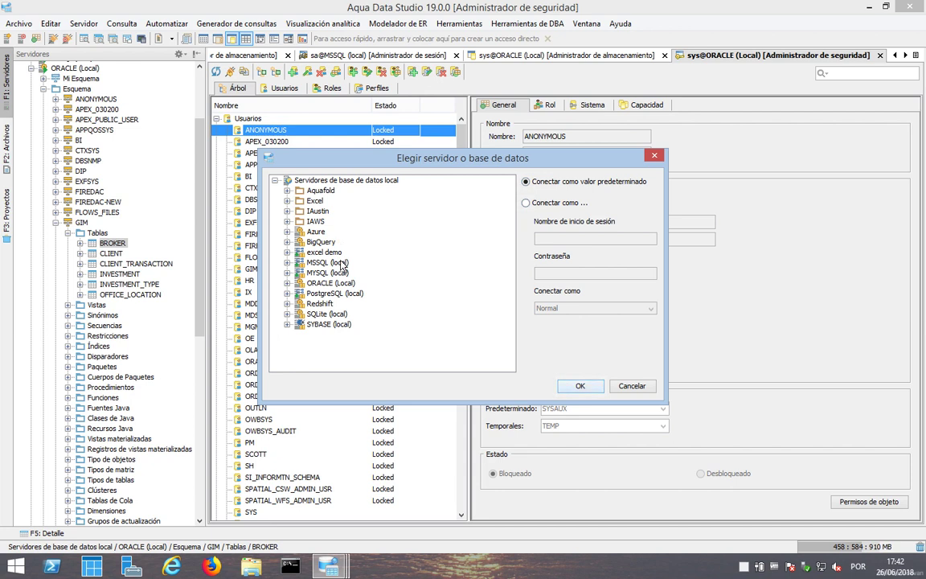
click(330, 273)
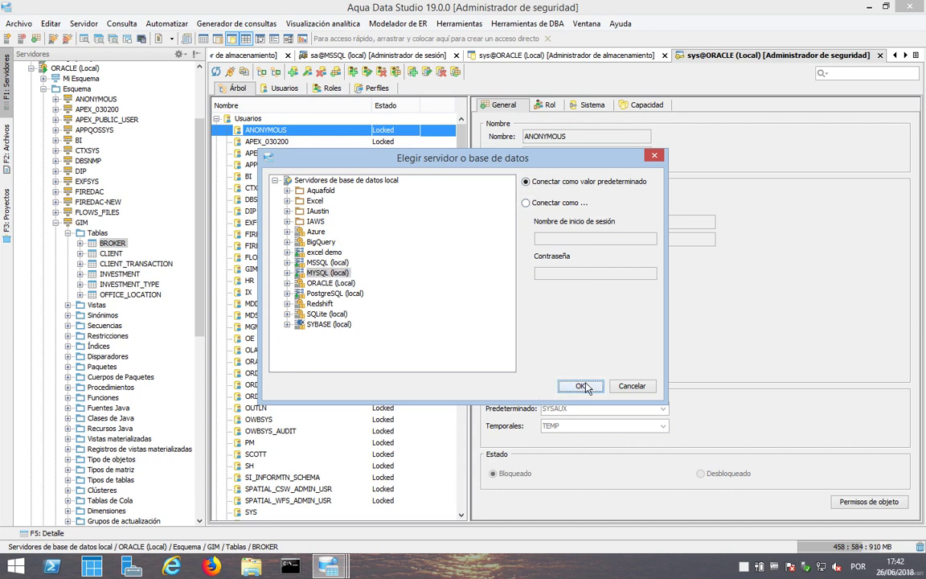
click(579, 386)
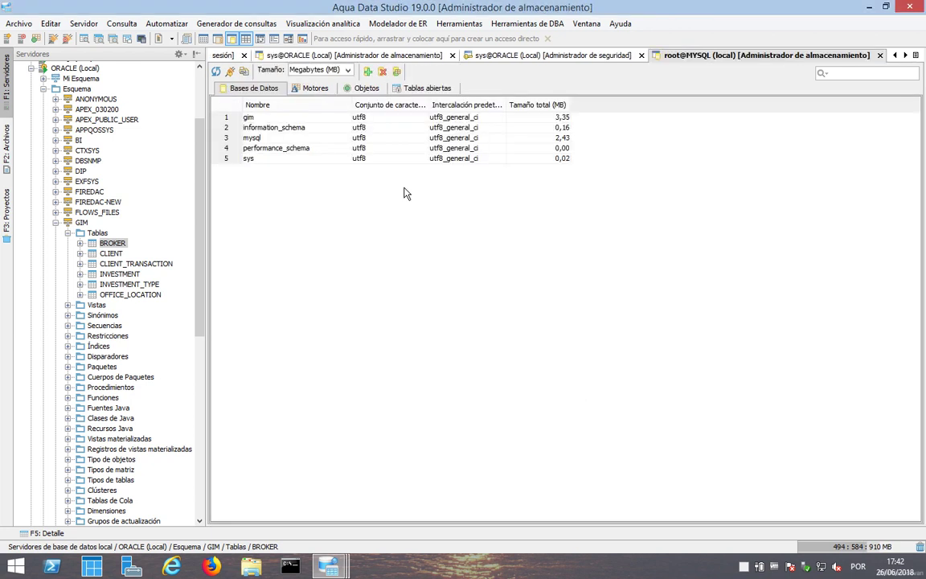
Step: Review the MySQL engines, objects and open tables, then return to the list of databases
click(313, 90)
click(366, 88)
click(410, 89)
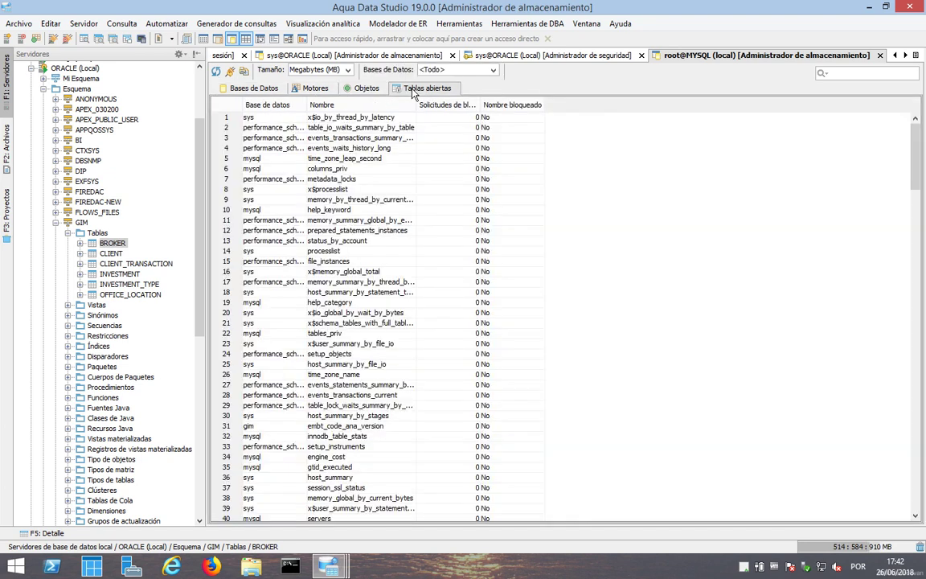
click(257, 90)
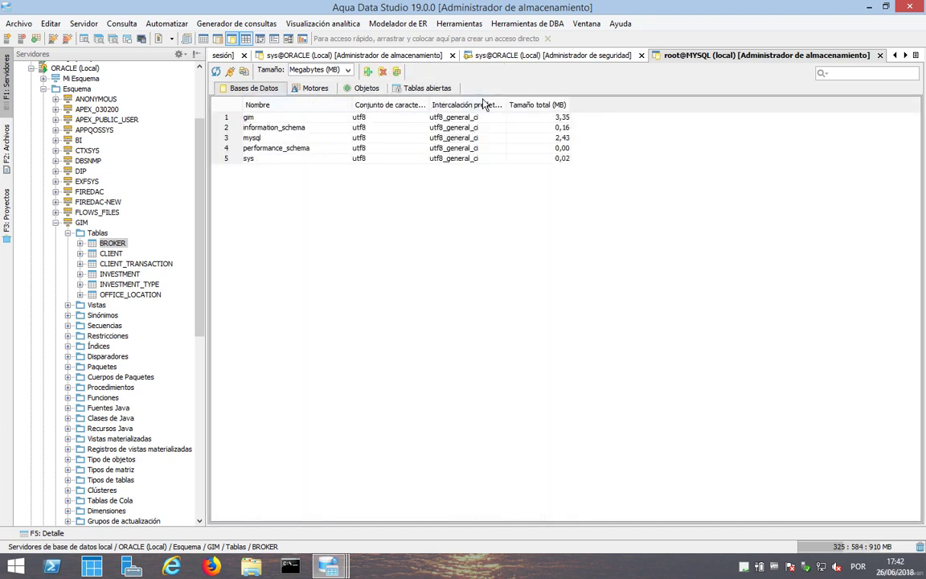
Step: Open the PostgreSQL storage manager for the PostgreSQL (local) server, and check its objects before returning to the list of databases
click(510, 24)
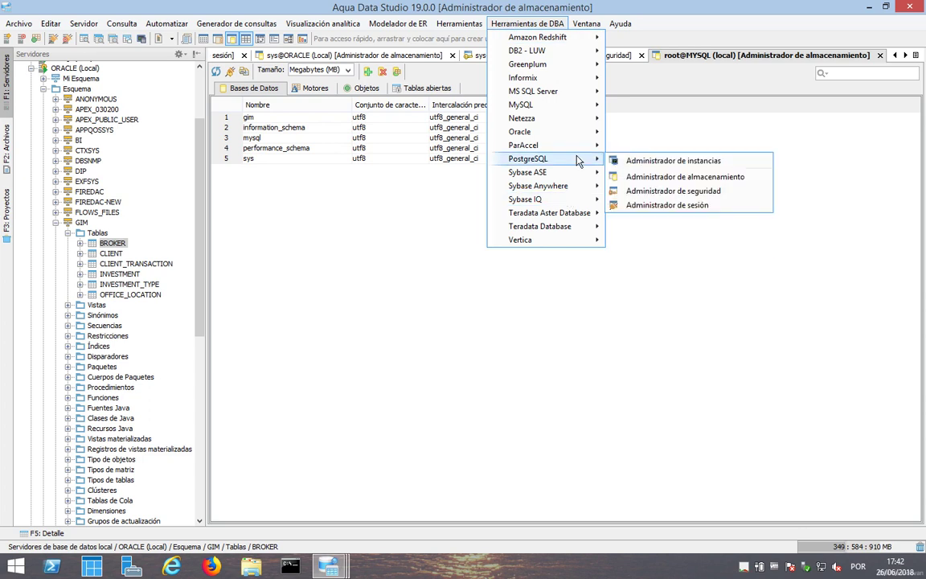
click(673, 190)
click(358, 294)
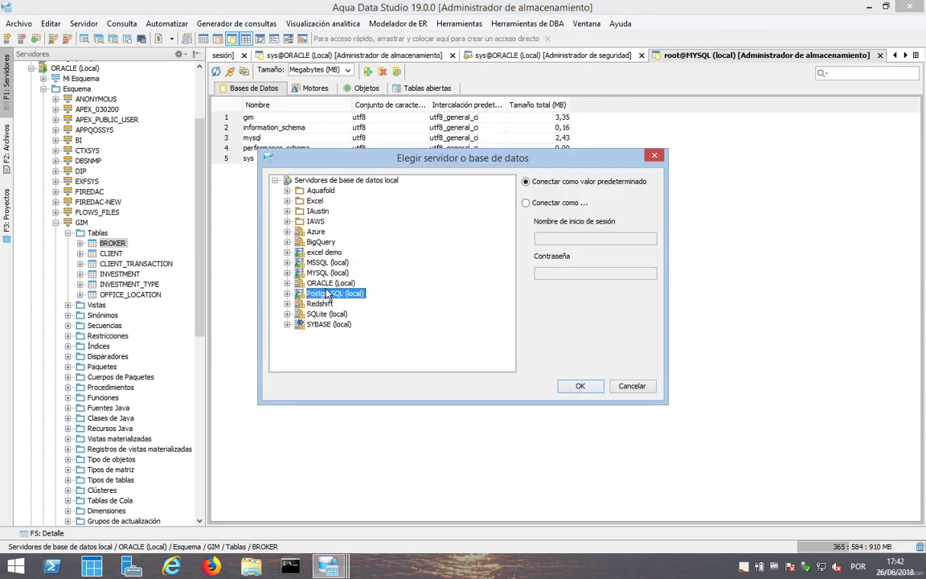
click(575, 387)
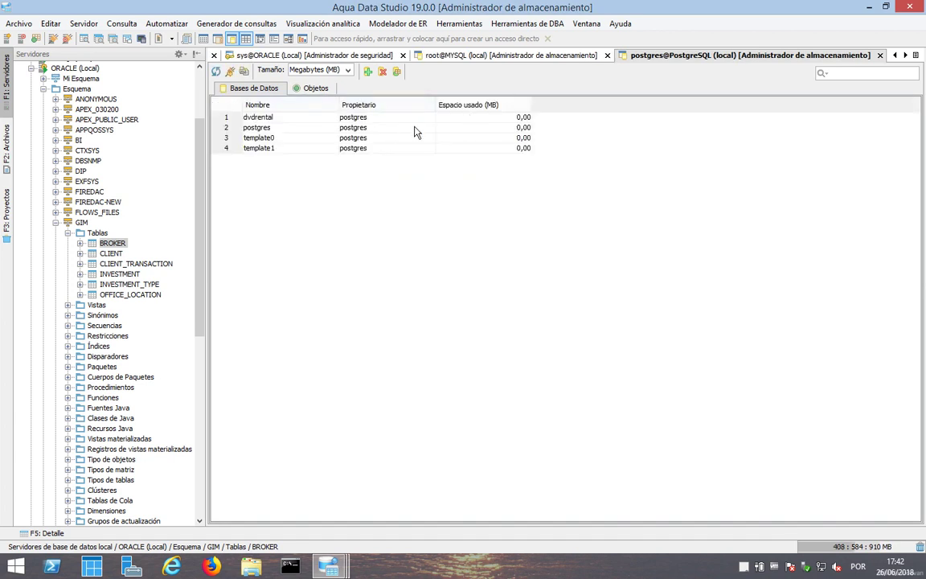
click(309, 90)
click(253, 88)
Step: Open the Oracle instance manager for the ORACLE (Local) server
click(508, 25)
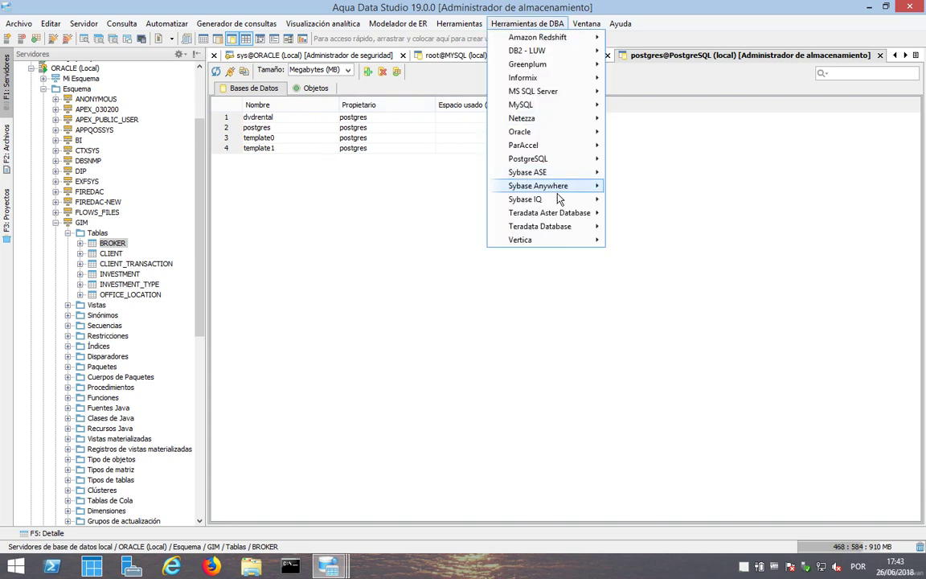
mouse_move(565, 135)
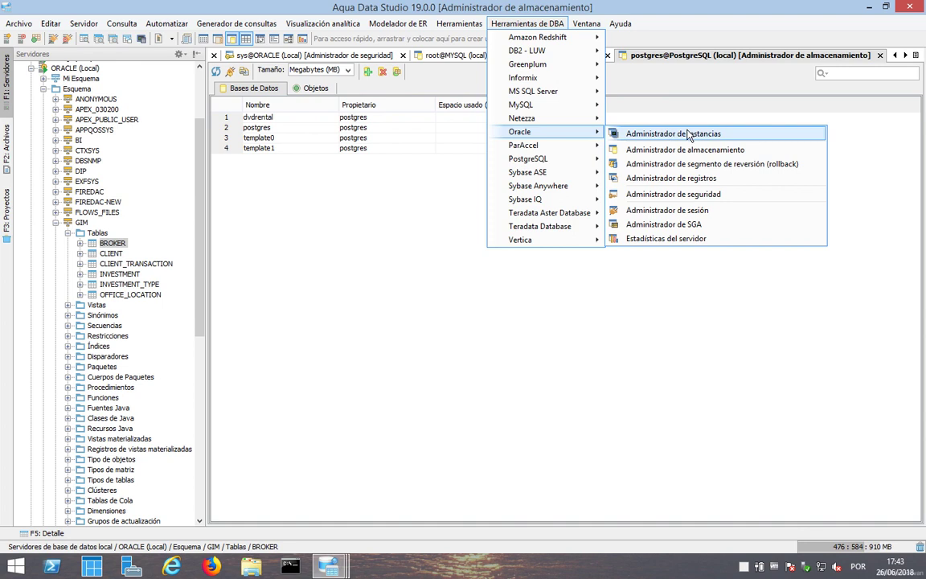
click(690, 135)
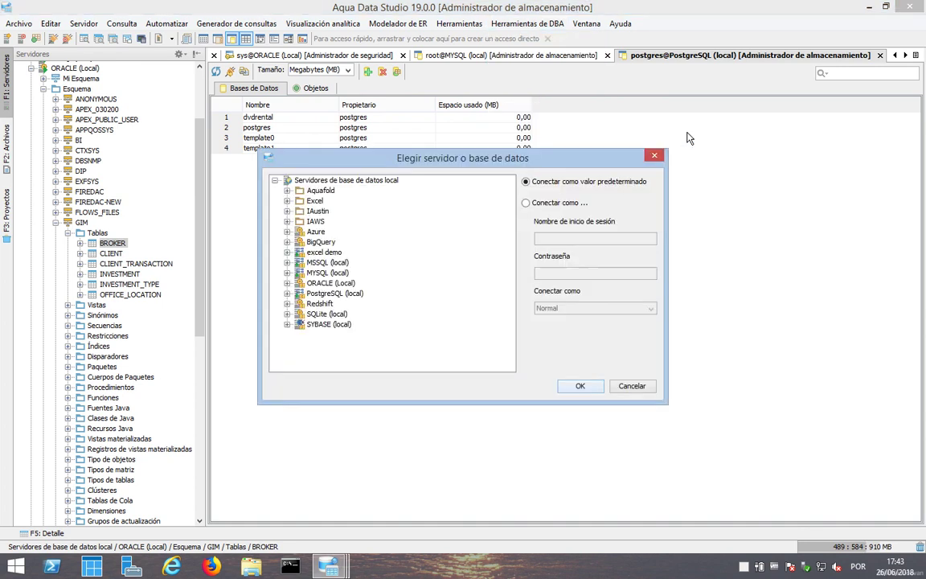
click(332, 284)
click(581, 389)
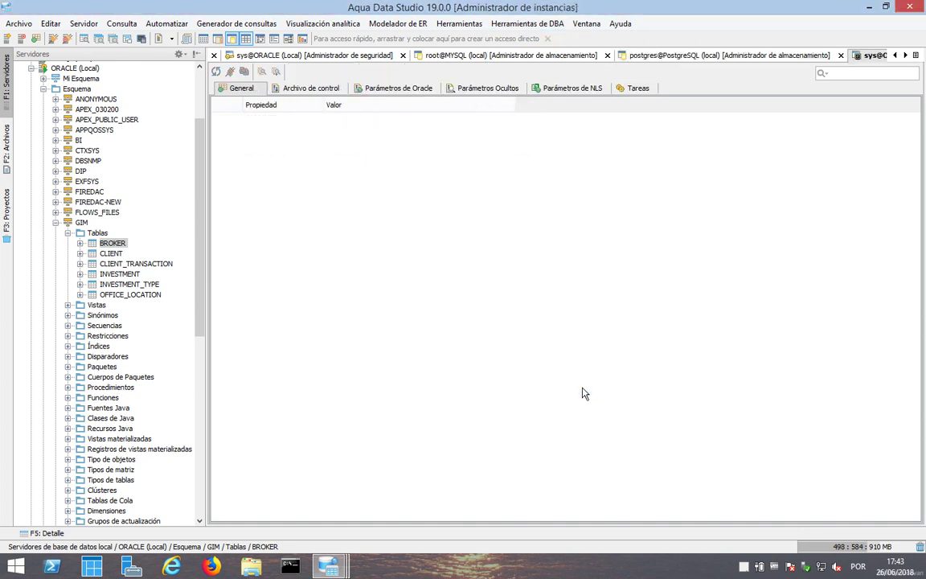
Step: Review the Oracle instance's control file, Oracle, hidden and NLS parameters and scheduled jobs, then return to its general properties
click(309, 88)
click(406, 90)
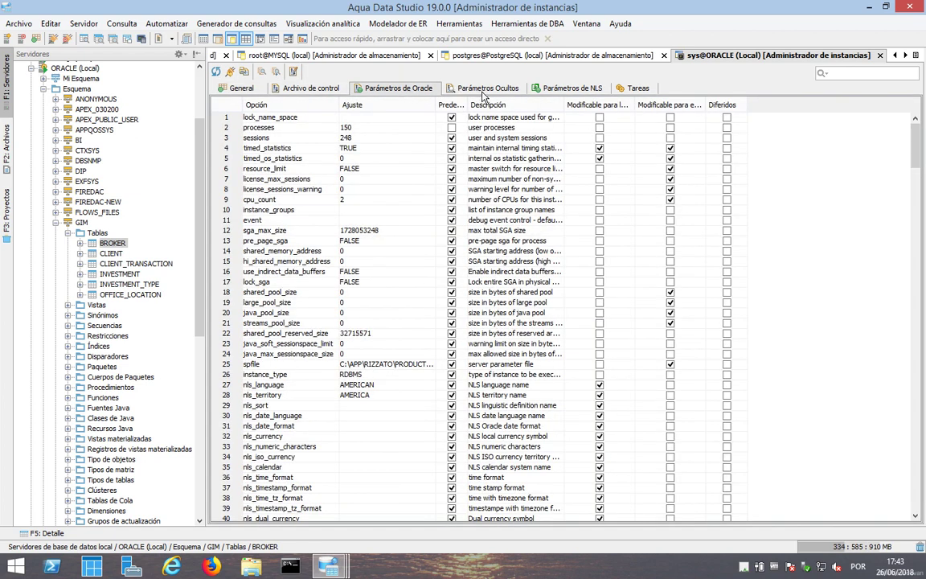
click(481, 89)
click(569, 88)
key(Right)
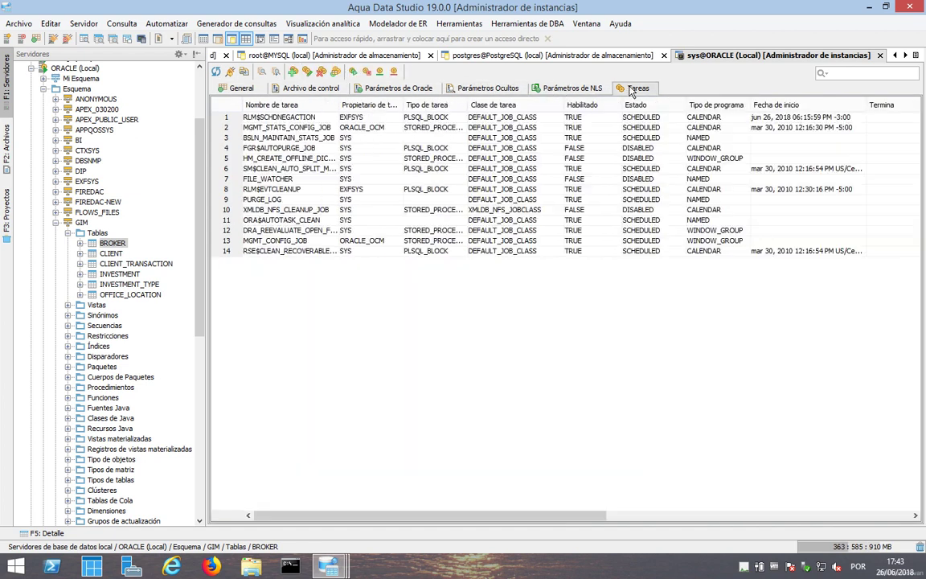
click(289, 90)
click(230, 89)
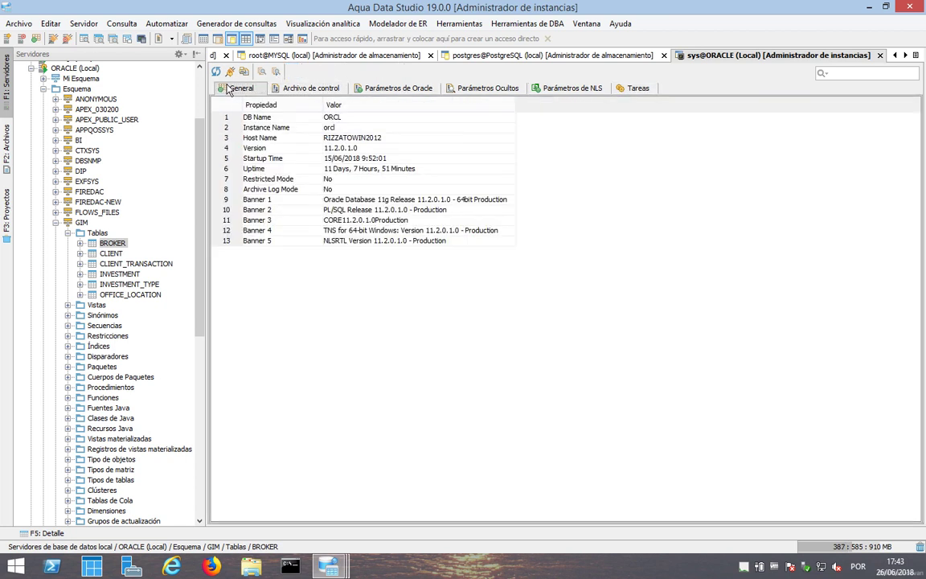